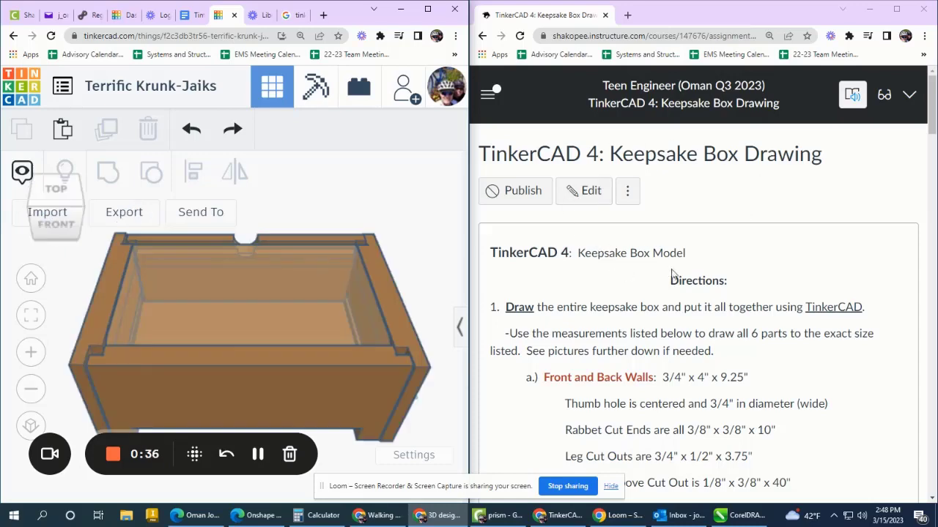
- Review the keepsake box assignment's written part measurements and the reference drawings below them
{"action": "scroll", "coordinate": [800, 337], "scroll_direction": "down", "scroll_amount": 3}
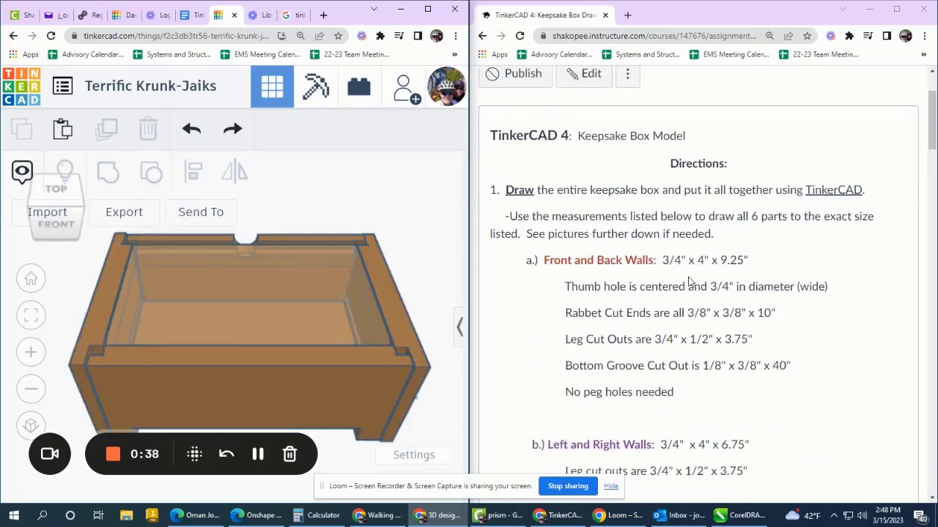
{"action": "scroll", "coordinate": [654, 286], "scroll_direction": "down", "scroll_amount": 7}
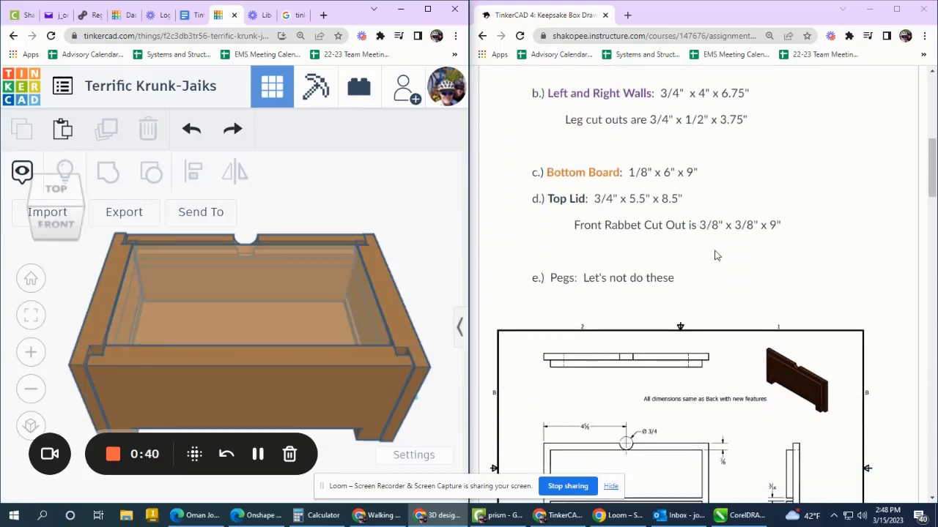
{"action": "scroll", "coordinate": [882, 254], "scroll_direction": "down", "scroll_amount": 13}
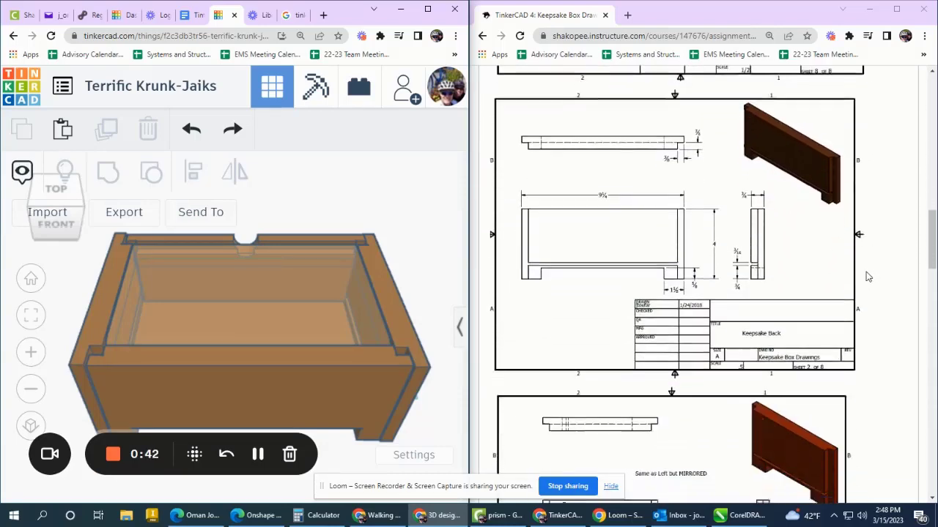
{"action": "scroll", "coordinate": [866, 278], "scroll_direction": "down", "scroll_amount": 10}
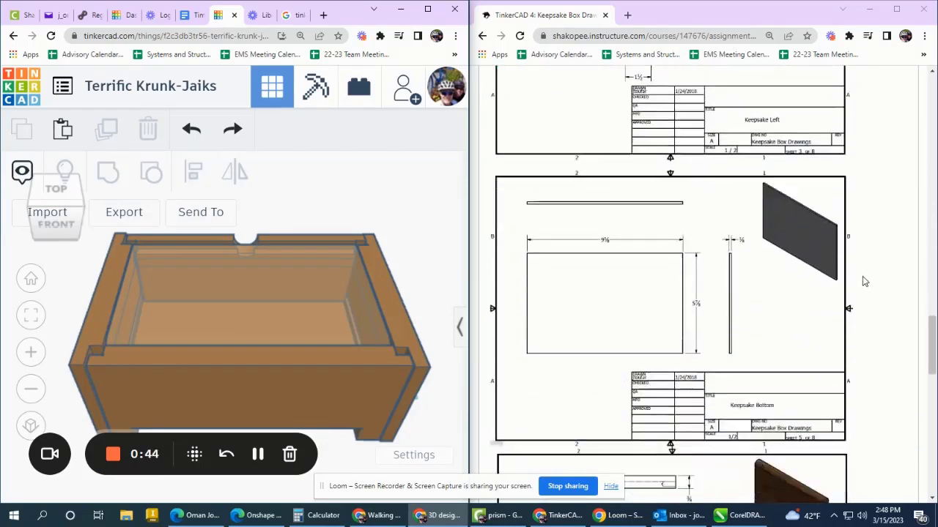
{"action": "scroll", "coordinate": [863, 282], "scroll_direction": "down", "scroll_amount": 9}
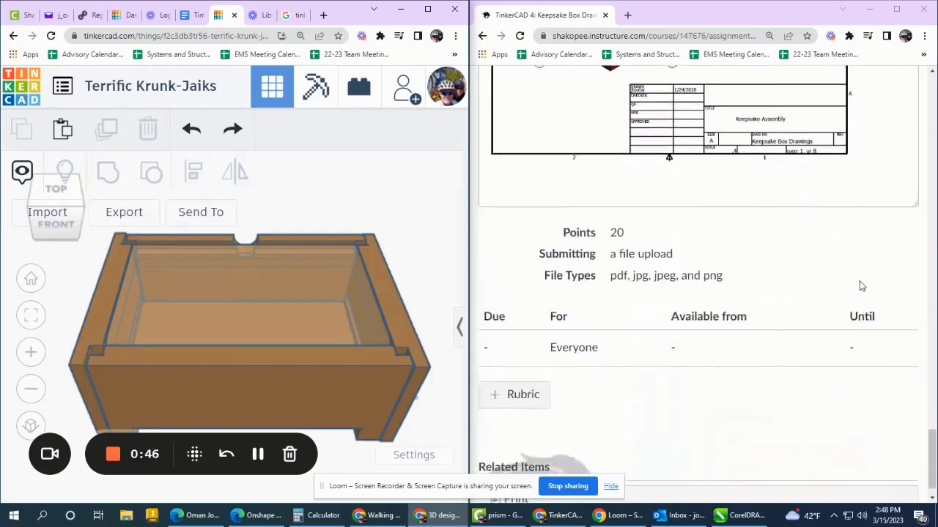
{"action": "scroll", "coordinate": [860, 284], "scroll_direction": "up", "scroll_amount": 3}
{"action": "scroll", "coordinate": [862, 286], "scroll_direction": "up", "scroll_amount": 20}
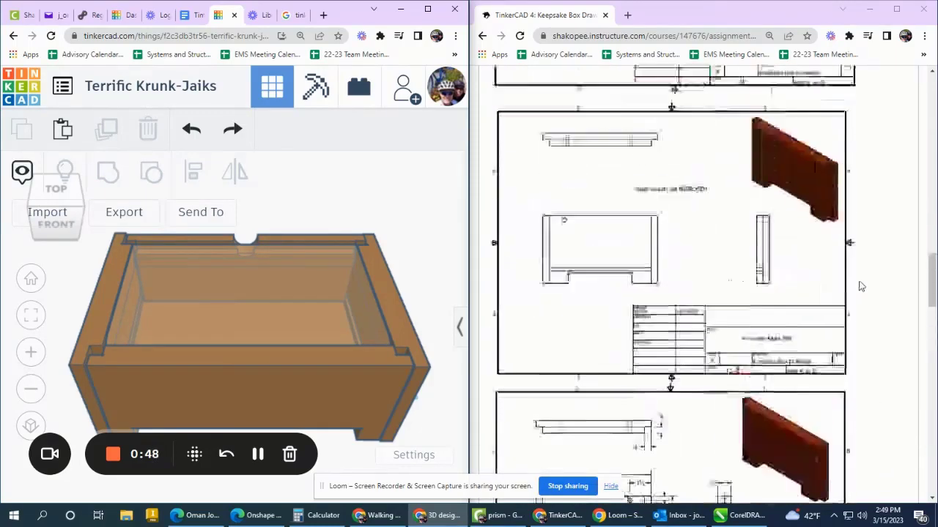
{"action": "scroll", "coordinate": [860, 286], "scroll_direction": "up", "scroll_amount": 12}
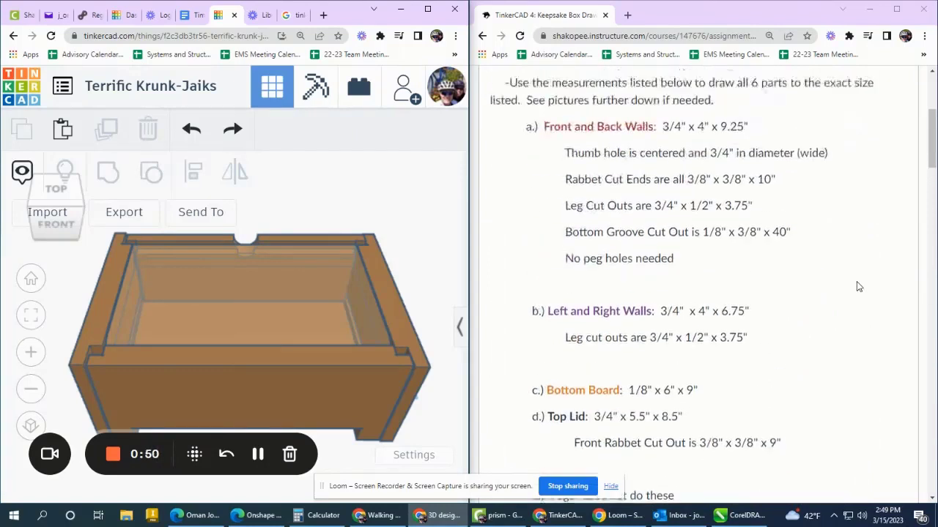
{"action": "scroll", "coordinate": [859, 287], "scroll_direction": "up", "scroll_amount": 3}
- Select the whole finished keepsake box and delete it to leave an empty workplane
{"action": "right_click_drag", "start_coordinate": [422, 287], "coordinate": [415, 321]}
{"action": "scroll", "coordinate": [415, 321], "scroll_direction": "down", "scroll_amount": 1}
{"action": "left_click_drag", "start_coordinate": [428, 400], "coordinate": [171, 252]}
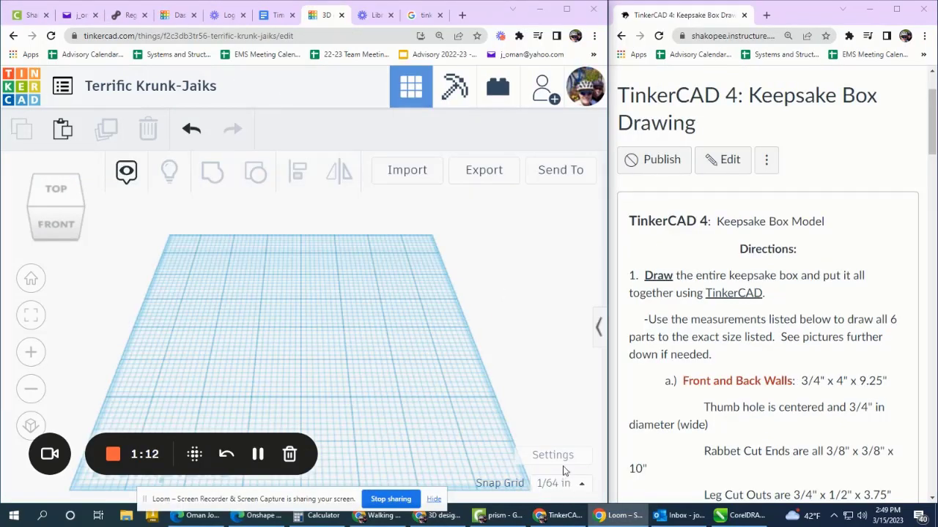
- Check the units in the workspace settings and set the snap grid to 1/64 in
{"action": "left_click", "coordinate": [551, 455]}
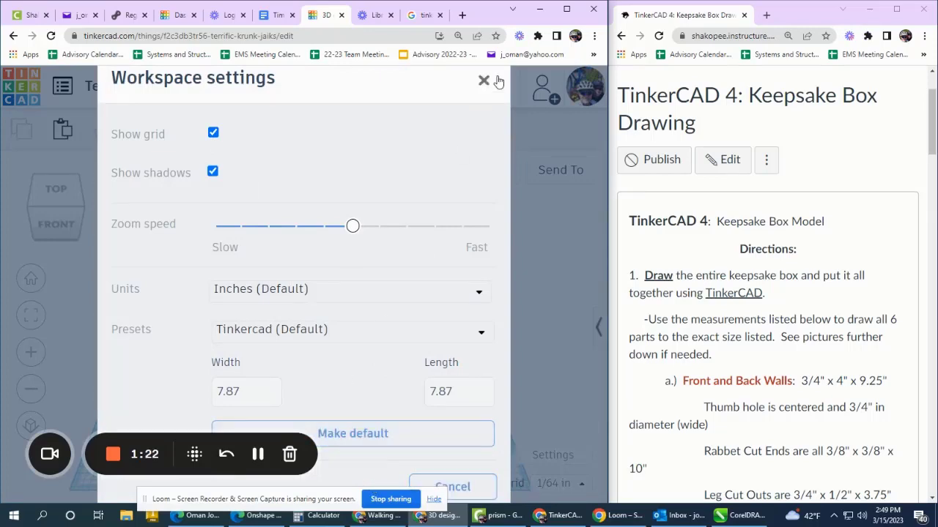
{"action": "left_click", "coordinate": [490, 486]}
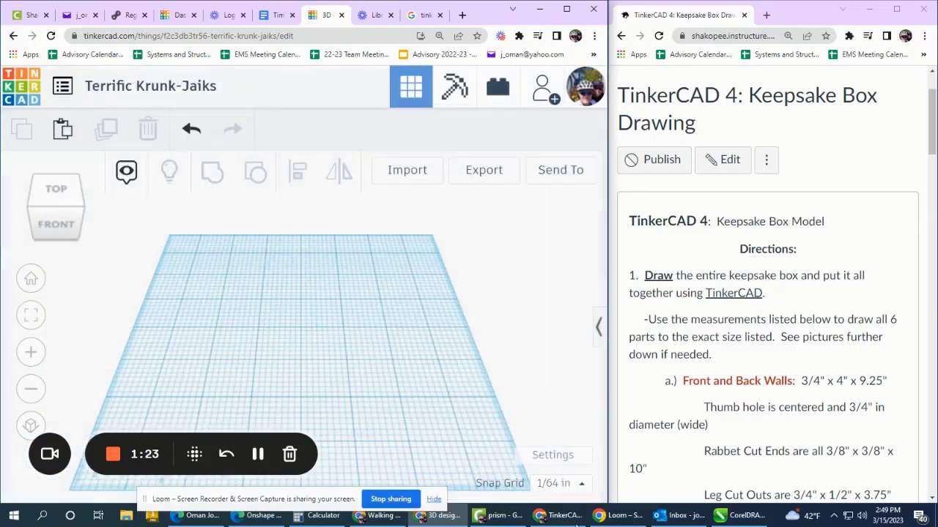
{"action": "left_click", "coordinate": [555, 484]}
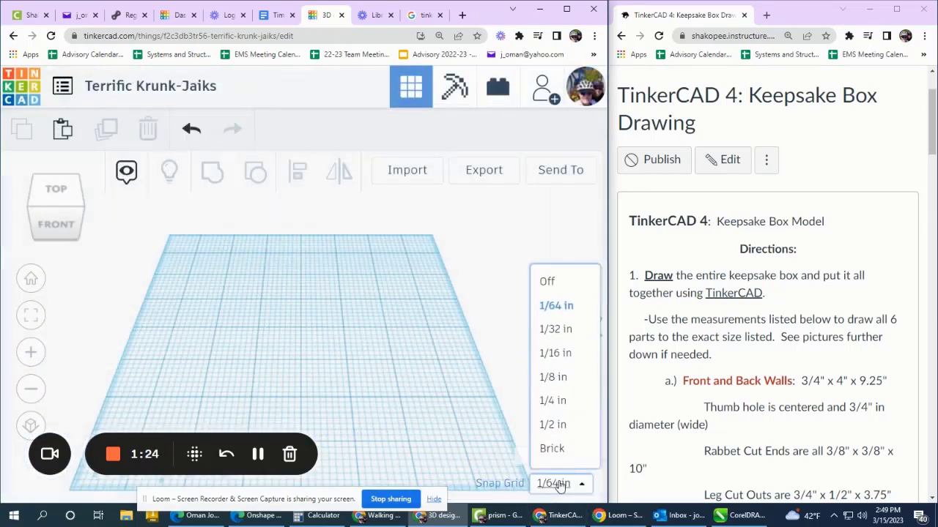
{"action": "left_click", "coordinate": [562, 307]}
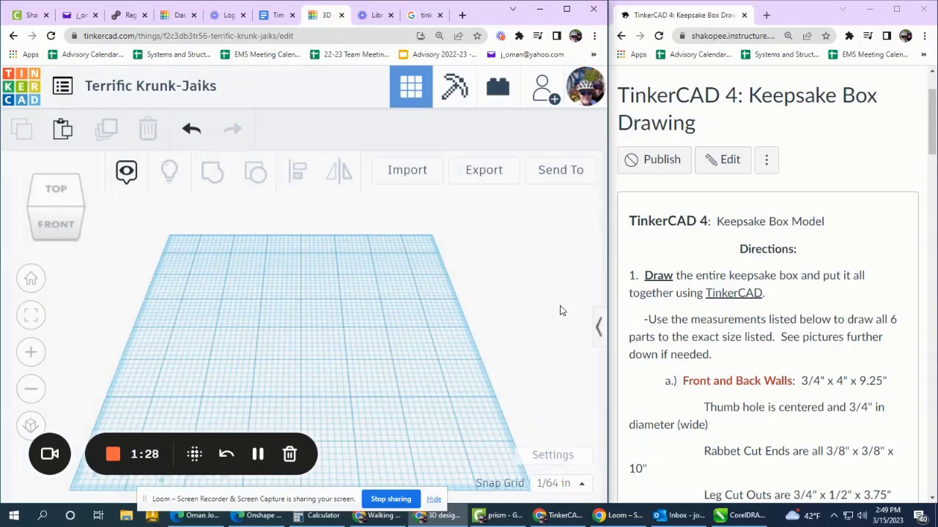
- Place a solid red box on the workplane as the starting shape for the front and back walls
{"action": "scroll", "coordinate": [764, 275], "scroll_direction": "down", "scroll_amount": 2}
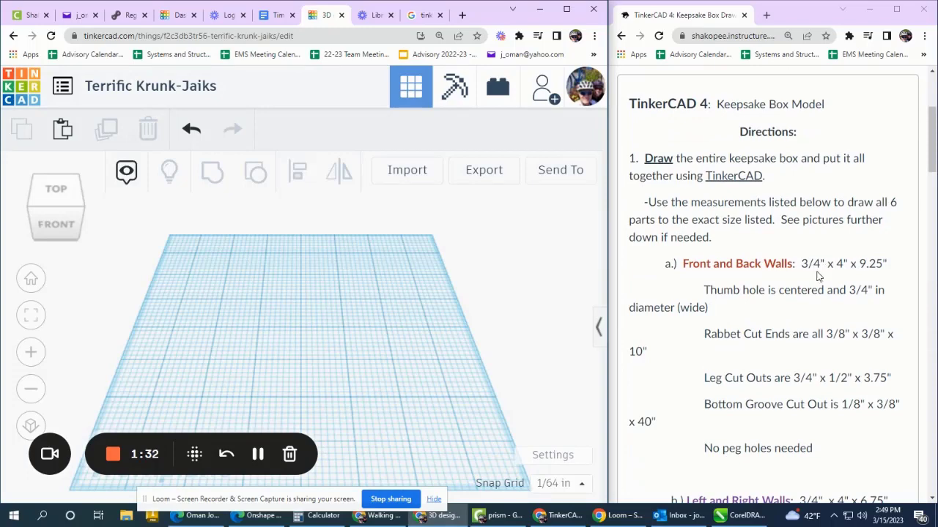
{"action": "left_click", "coordinate": [599, 328]}
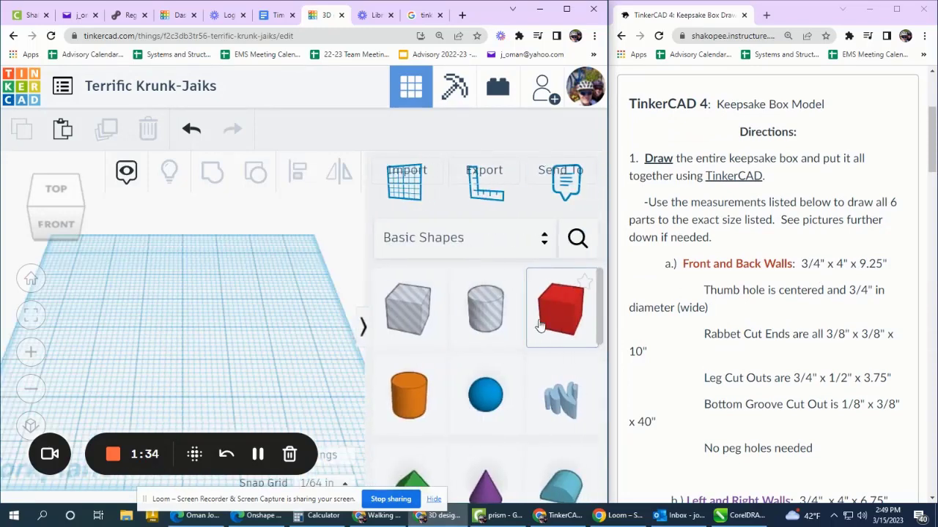
{"action": "left_click_drag", "start_coordinate": [555, 319], "coordinate": [123, 294]}
- Set the red box's base dimensions to 0.75 in thick and 9.25 in long
{"action": "scroll", "coordinate": [332, 310], "scroll_direction": "down", "scroll_amount": 3}
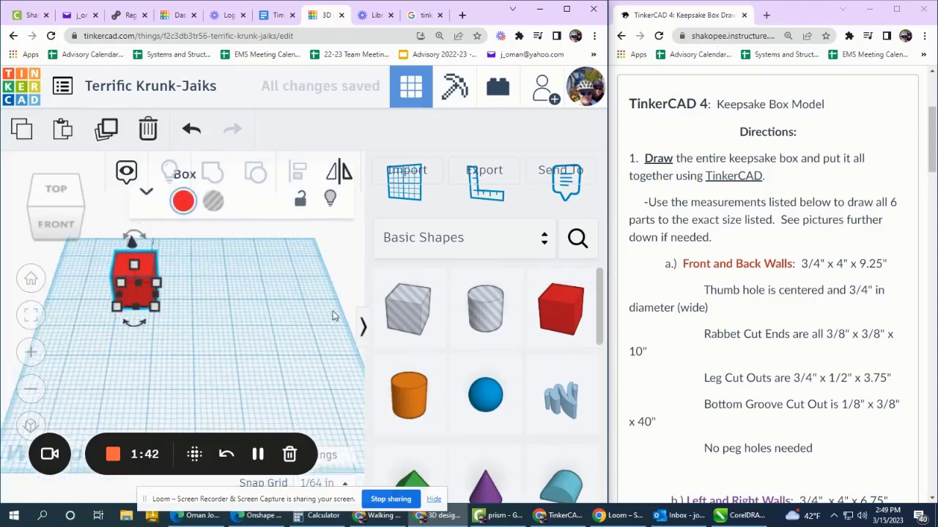
{"action": "left_click", "coordinate": [31, 213]}
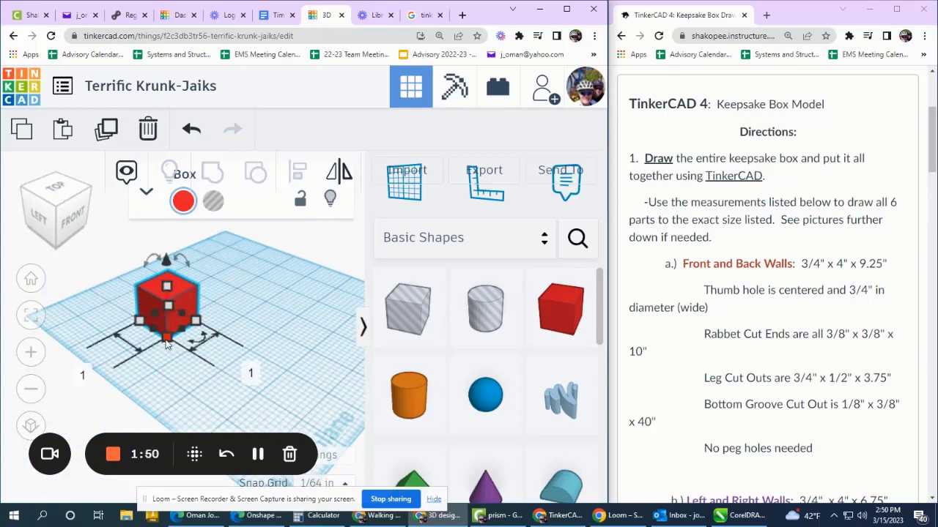
{"action": "left_click", "coordinate": [77, 367]}
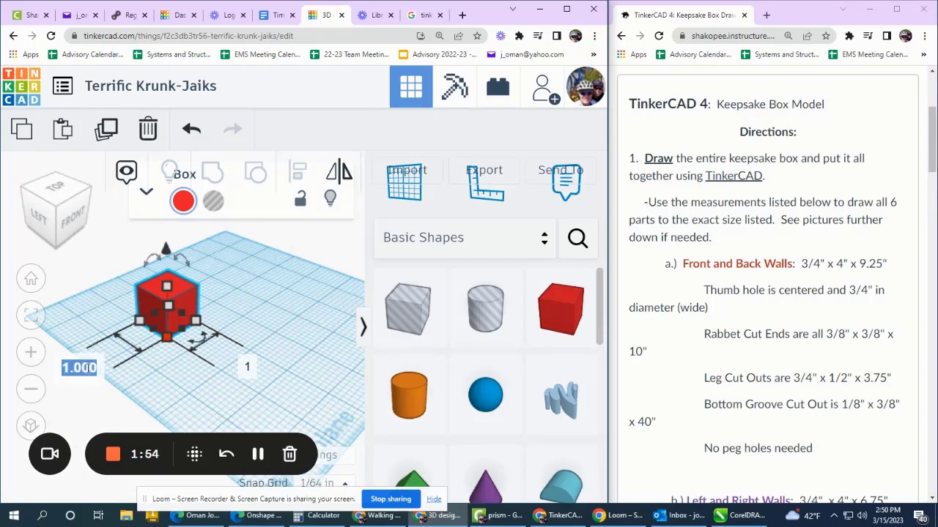
{"action": "type", "text": ".75"}
{"action": "key", "text": "Tab"}
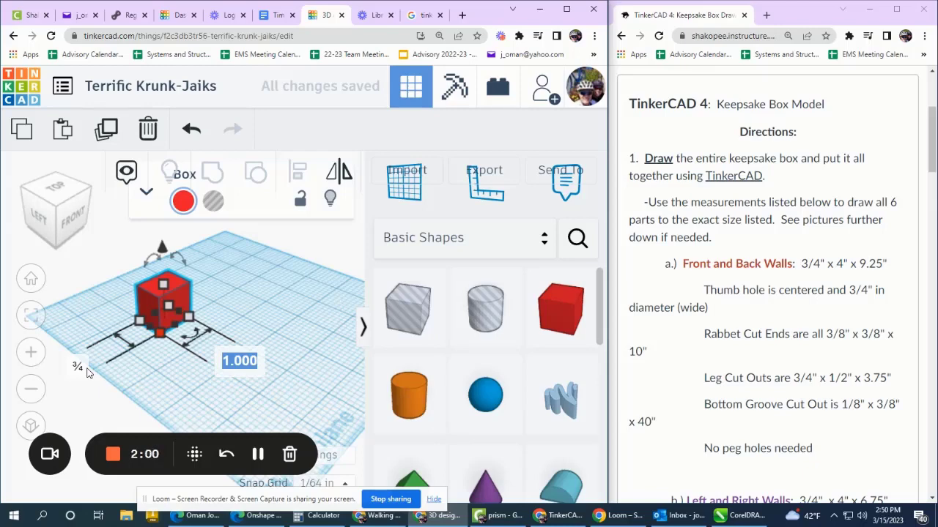
{"action": "type", "text": "9.25"}
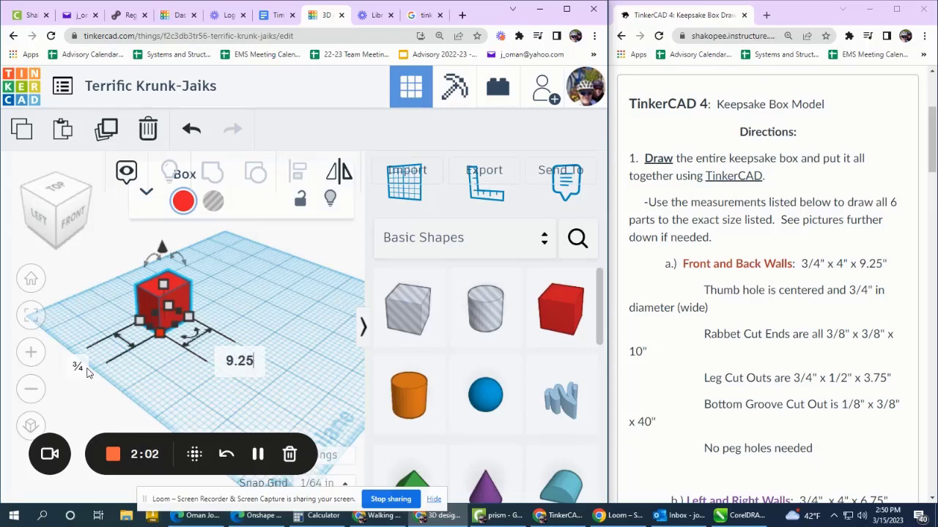
{"action": "key", "text": "Return"}
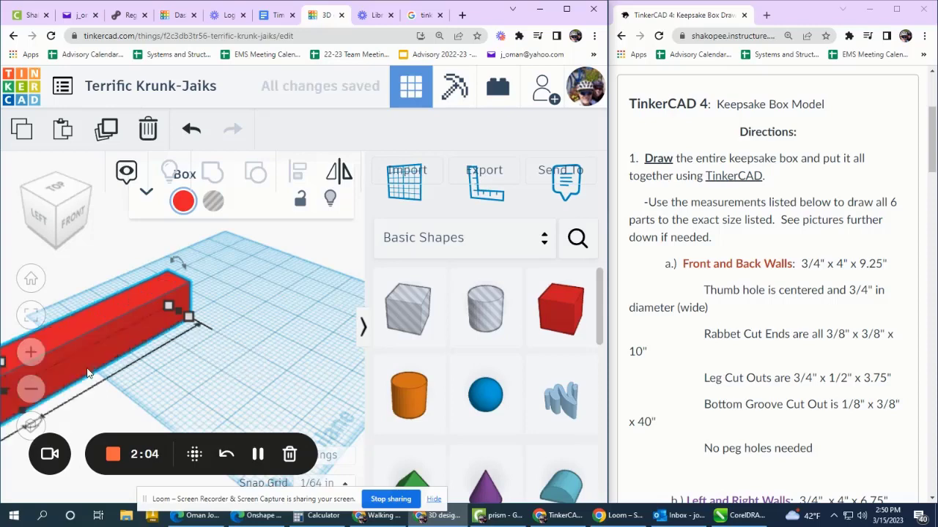
- Raise the red wall's top and set its height to 4 in
{"action": "scroll", "coordinate": [334, 371], "scroll_direction": "down", "scroll_amount": 4}
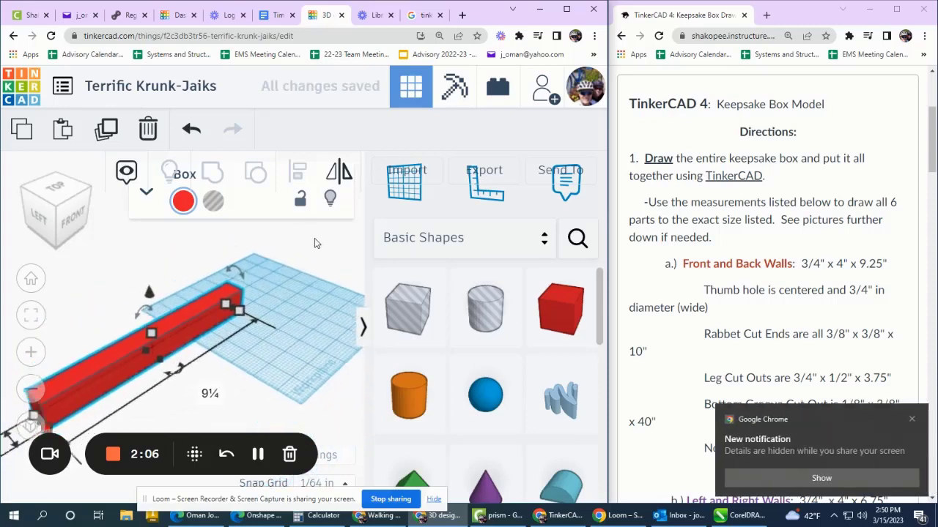
{"action": "left_click", "coordinate": [33, 390]}
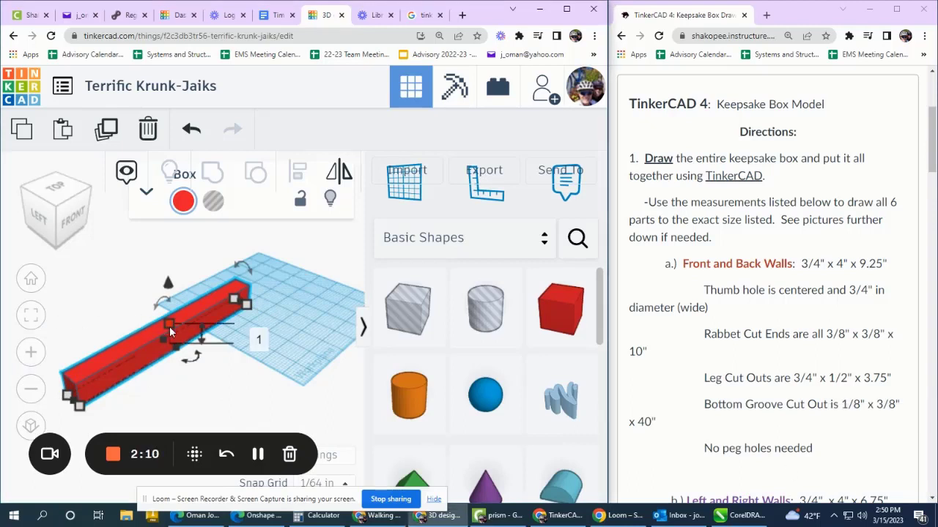
{"action": "left_click_drag", "start_coordinate": [169, 326], "coordinate": [175, 255]}
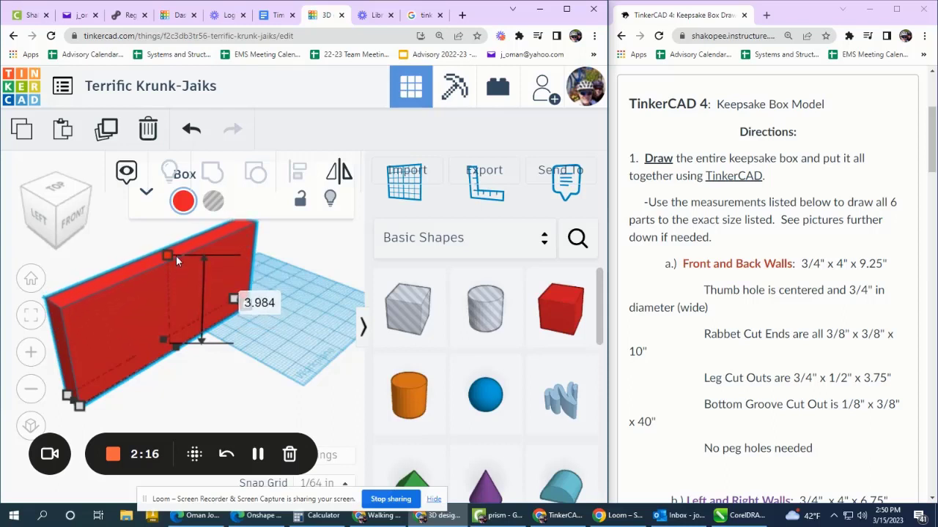
{"action": "left_click", "coordinate": [260, 302]}
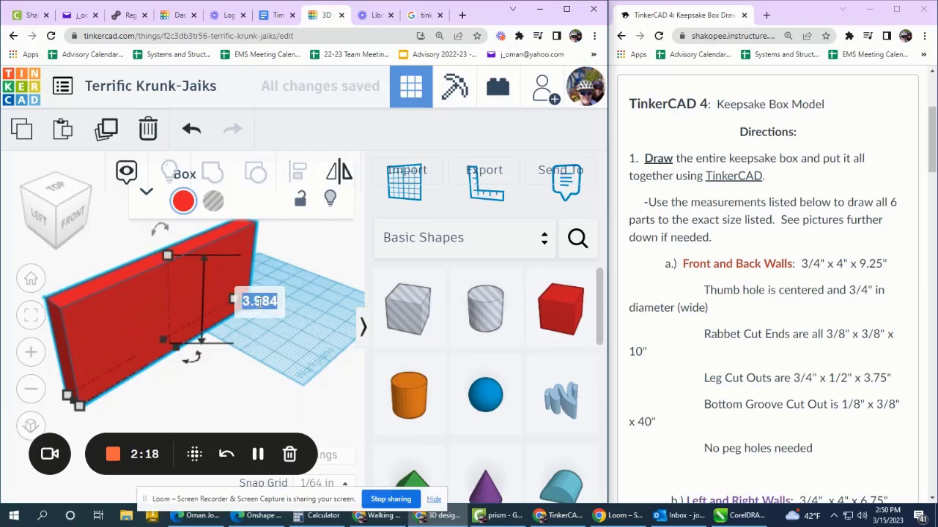
{"action": "type", "text": "4"}
{"action": "key", "text": "Return"}
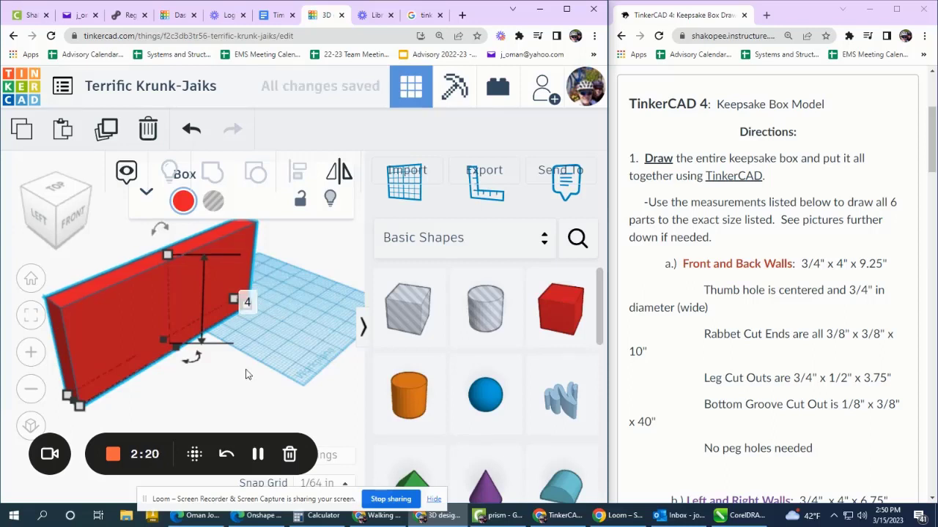
- Place a box hole beside the red wall and set its height to 10 in for the rabbet cut
{"action": "left_click_drag", "start_coordinate": [79, 411], "coordinate": [157, 408]}
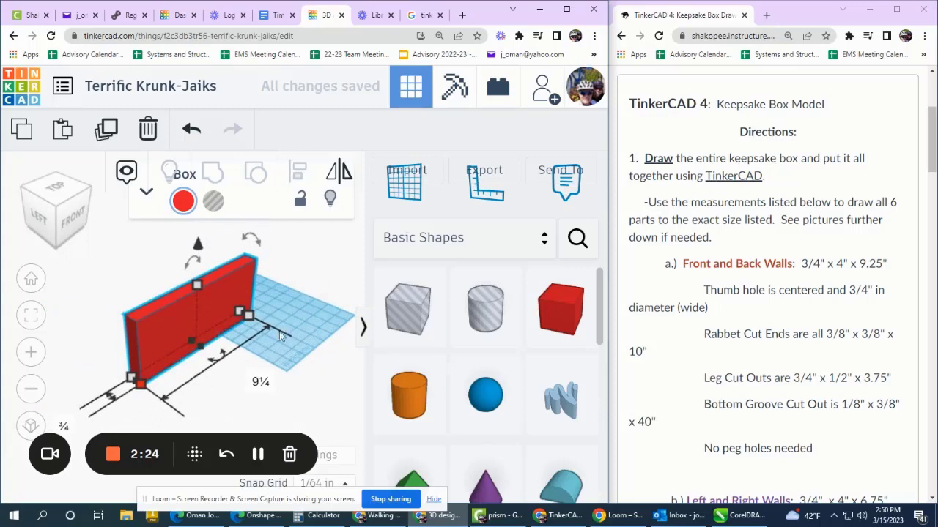
{"action": "scroll", "coordinate": [280, 332], "scroll_direction": "down", "scroll_amount": 1}
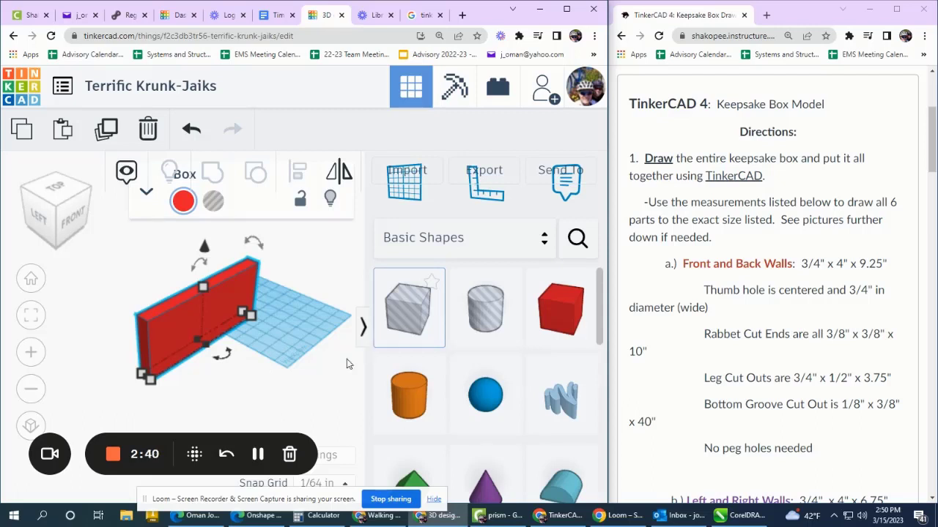
{"action": "left_click_drag", "start_coordinate": [428, 321], "coordinate": [217, 375]}
{"action": "scroll", "coordinate": [214, 384], "scroll_direction": "up", "scroll_amount": 3}
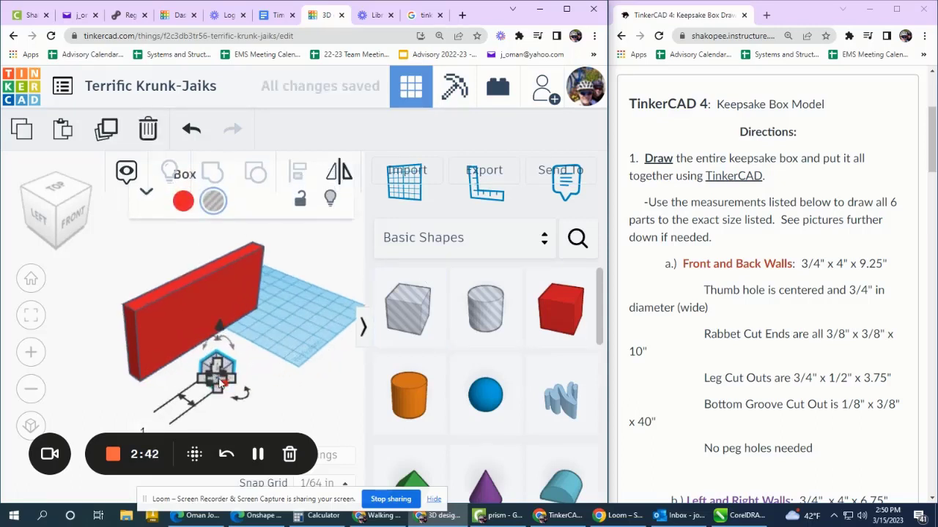
{"action": "left_click_drag", "start_coordinate": [219, 354], "coordinate": [218, 238]}
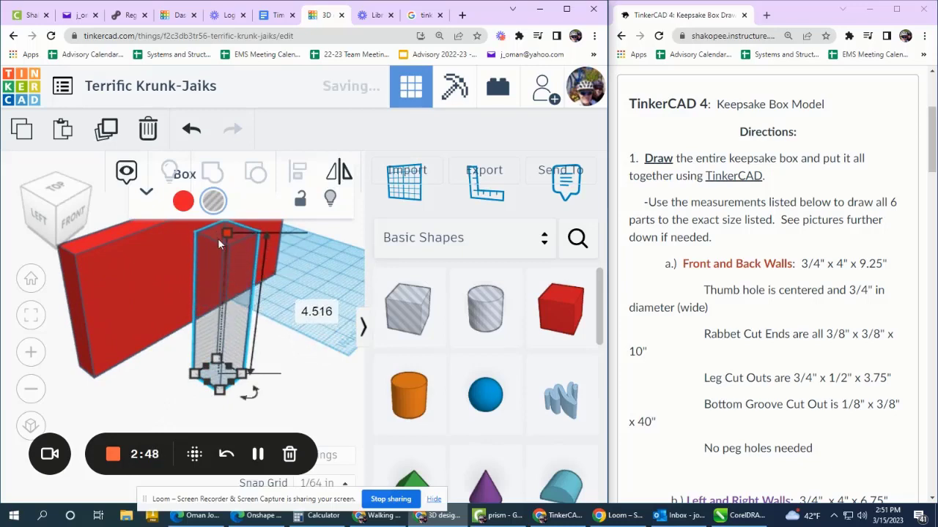
{"action": "left_click", "coordinate": [317, 314]}
{"action": "type", "text": "10"}
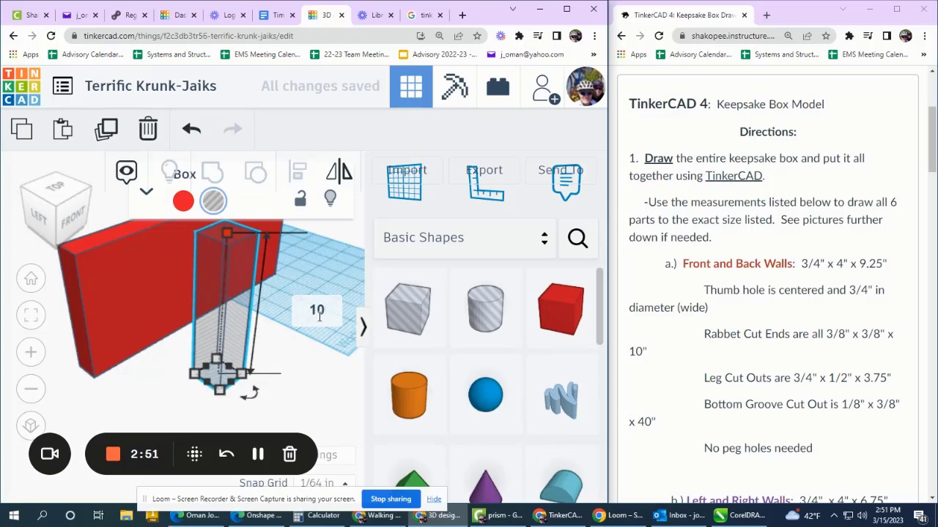
{"action": "key", "text": "Return"}
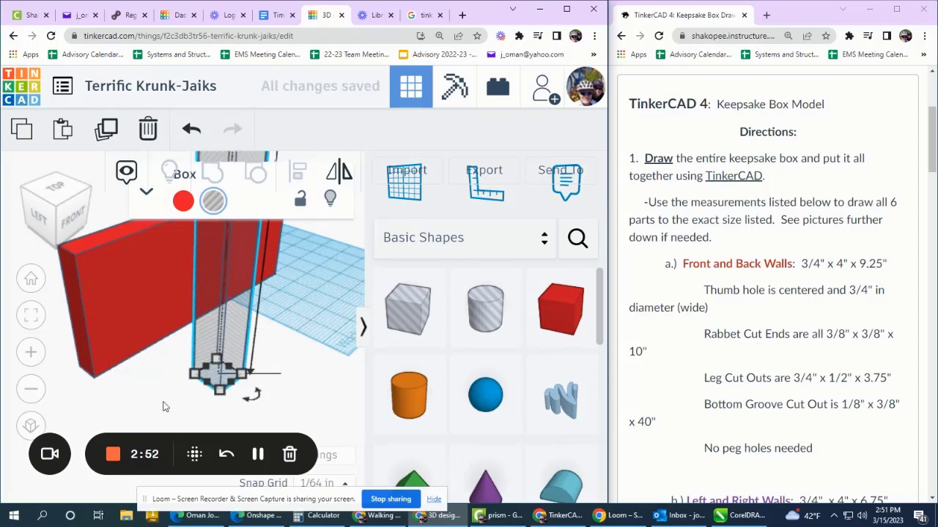
- Set both base dimensions of the tall rabbet hole to 0.375 in
{"action": "scroll", "coordinate": [160, 375], "scroll_direction": "down", "scroll_amount": 3}
{"action": "scroll", "coordinate": [211, 394], "scroll_direction": "up", "scroll_amount": 2}
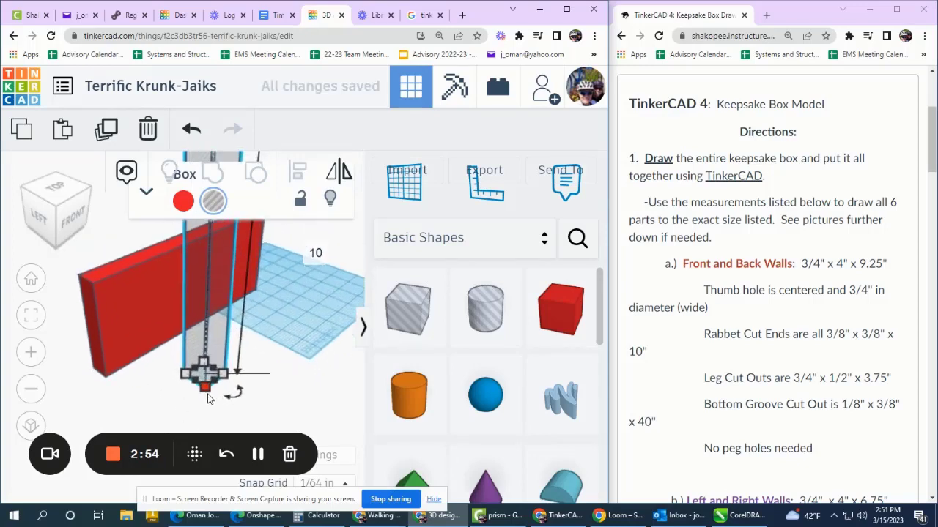
{"action": "scroll", "coordinate": [208, 398], "scroll_direction": "up", "scroll_amount": 3}
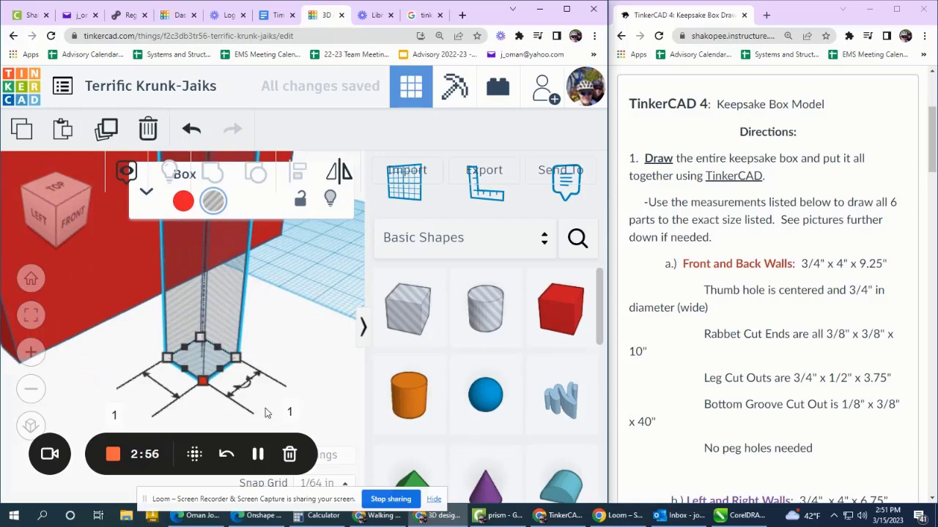
{"action": "left_click", "coordinate": [290, 414]}
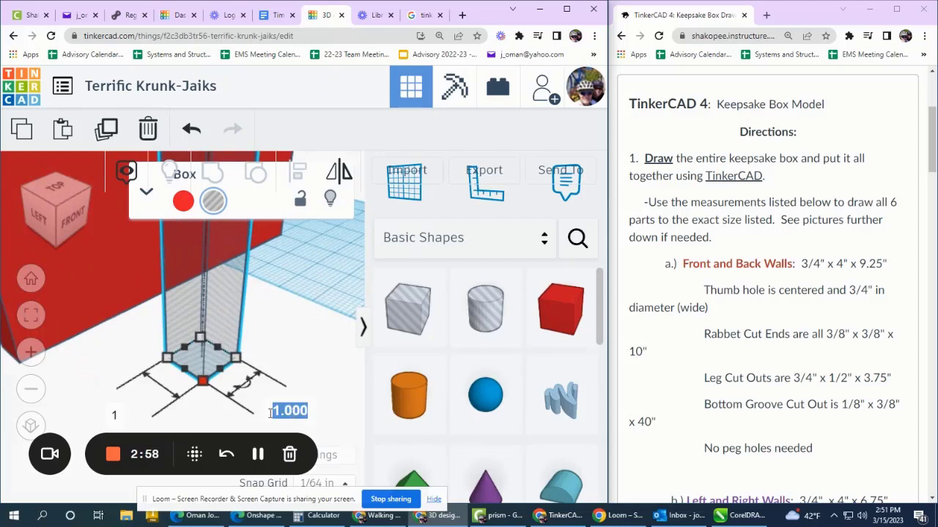
{"action": "left_click", "coordinate": [200, 382]}
{"action": "left_click_drag", "start_coordinate": [203, 383], "coordinate": [203, 355]}
{"action": "left_click", "coordinate": [136, 393]}
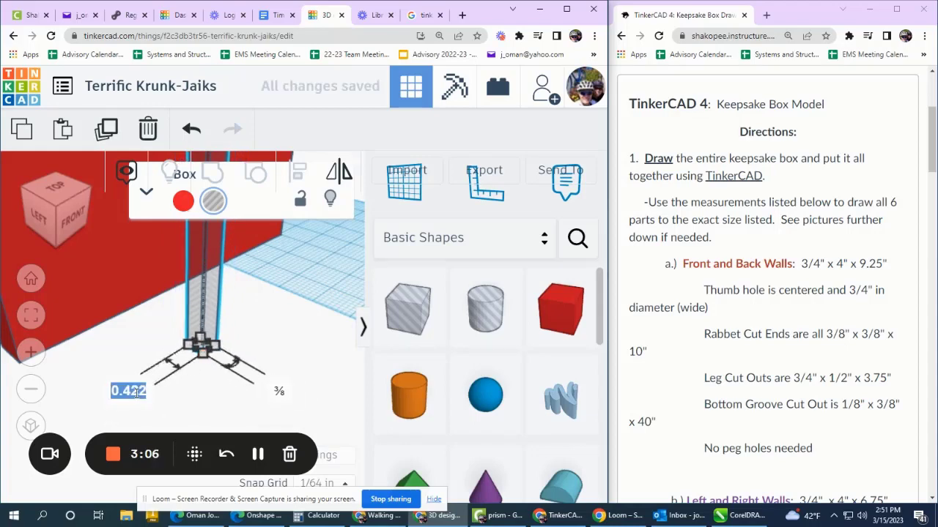
{"action": "type", "text": ".375"}
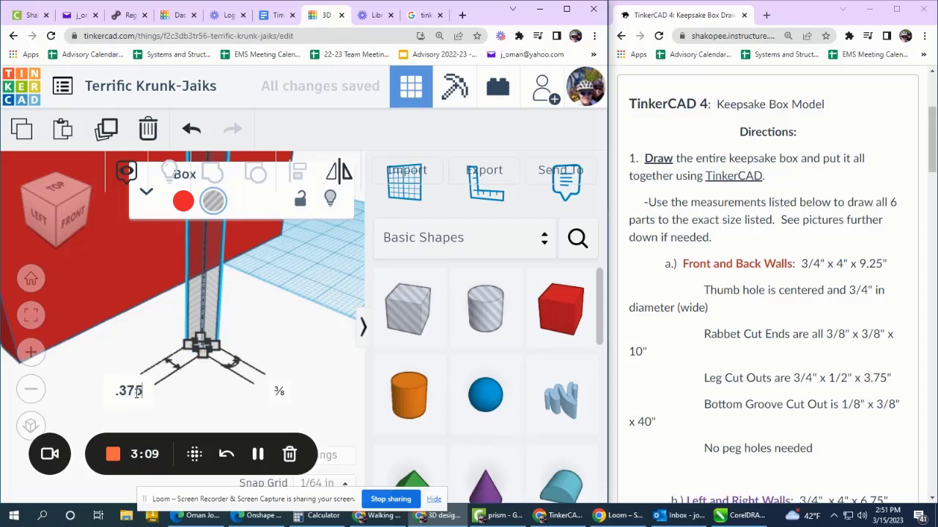
{"action": "key", "text": "Return"}
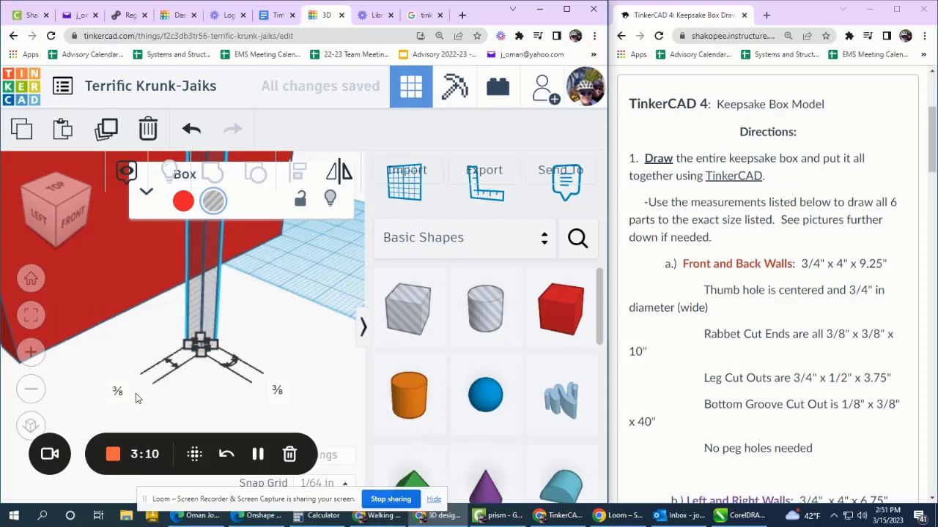
- Duplicate the tall rabbet hole and move the copy about 5.78 in along the wall toward its far end
{"action": "scroll", "coordinate": [270, 390], "scroll_direction": "down", "scroll_amount": 2}
{"action": "scroll", "coordinate": [269, 389], "scroll_direction": "down", "scroll_amount": 1}
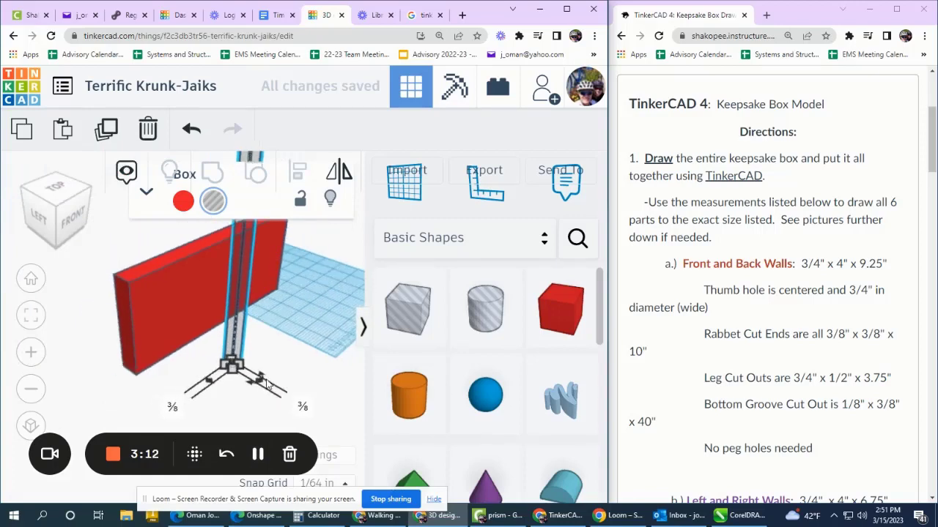
{"action": "left_click", "coordinate": [104, 140]}
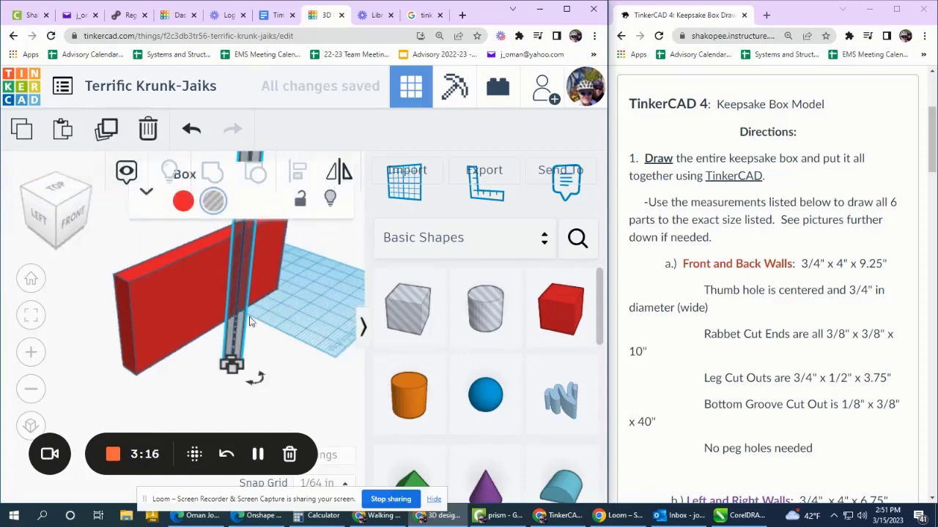
{"action": "left_click_drag", "start_coordinate": [244, 331], "coordinate": [205, 350]}
{"action": "scroll", "coordinate": [194, 355], "scroll_direction": "down", "scroll_amount": 2}
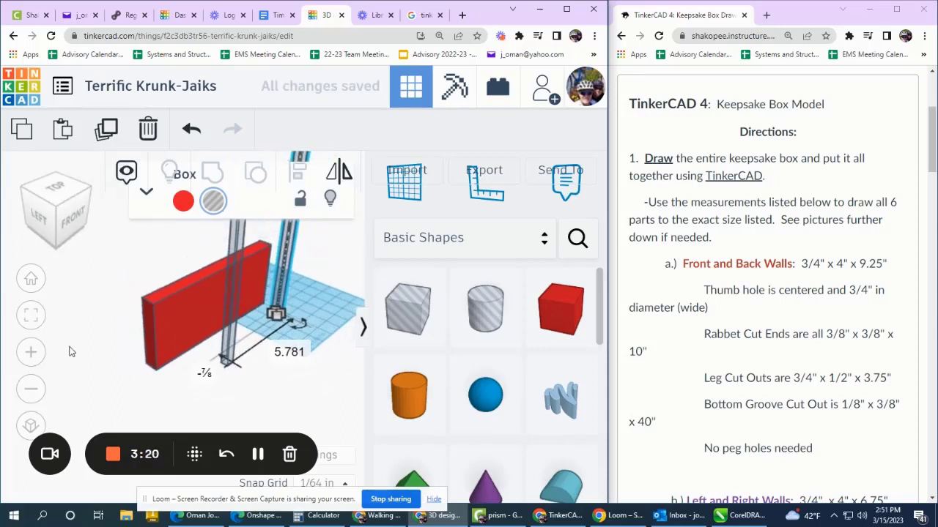
{"action": "scroll", "coordinate": [69, 349], "scroll_direction": "up", "scroll_amount": 1}
{"action": "scroll", "coordinate": [251, 355], "scroll_direction": "down", "scroll_amount": 2}
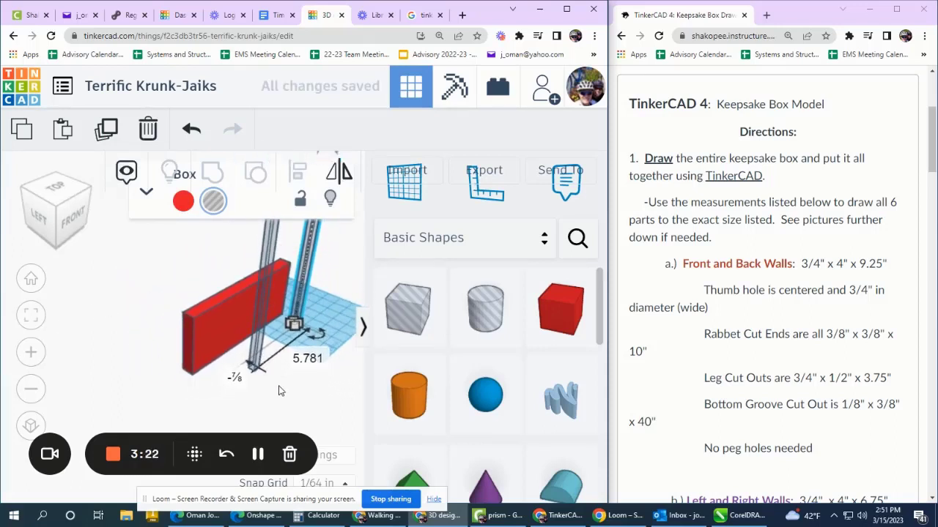
- Align the near hole flush with the red wall's left end and front face, and group them to cut the rabbet
{"action": "left_click", "coordinate": [203, 312], "text": "shift"}
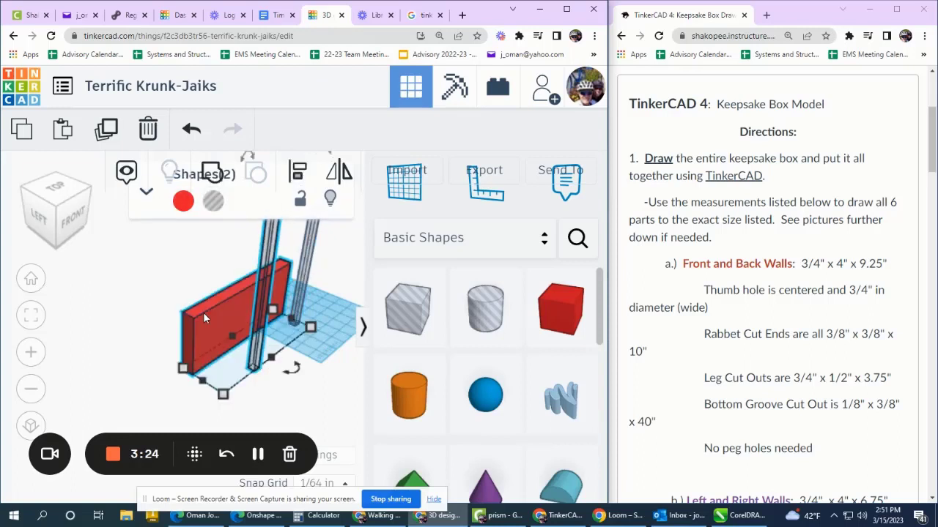
{"action": "right_click_drag", "start_coordinate": [342, 312], "coordinate": [284, 357]}
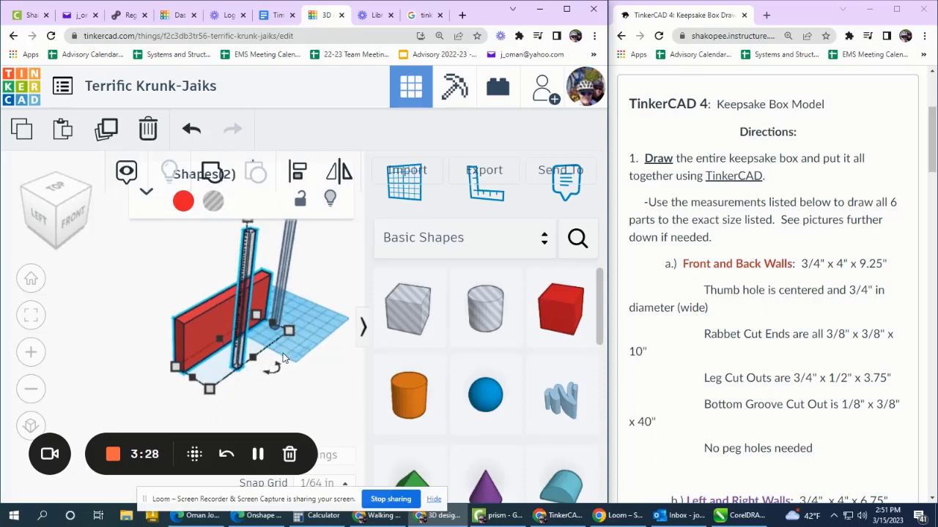
{"action": "left_click", "coordinate": [239, 392]}
{"action": "left_click_drag", "start_coordinate": [247, 383], "coordinate": [194, 328]}
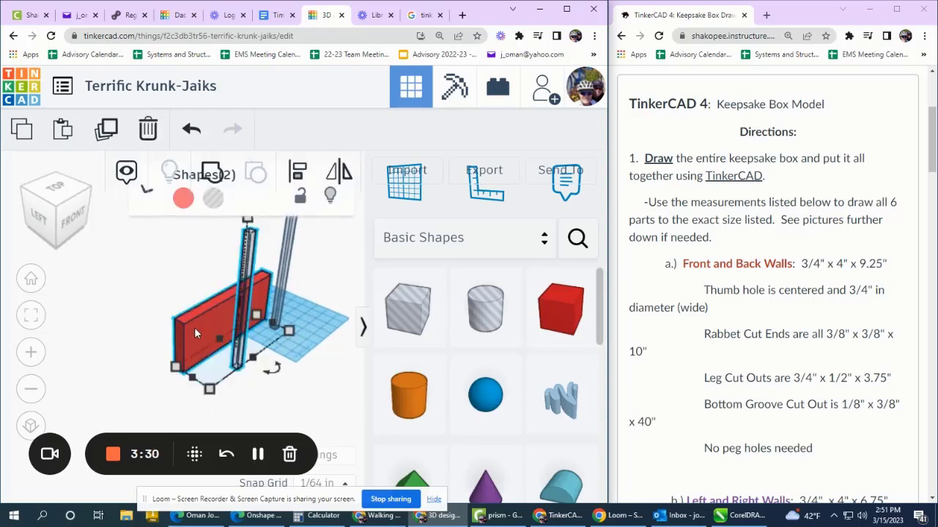
{"action": "left_click", "coordinate": [298, 172]}
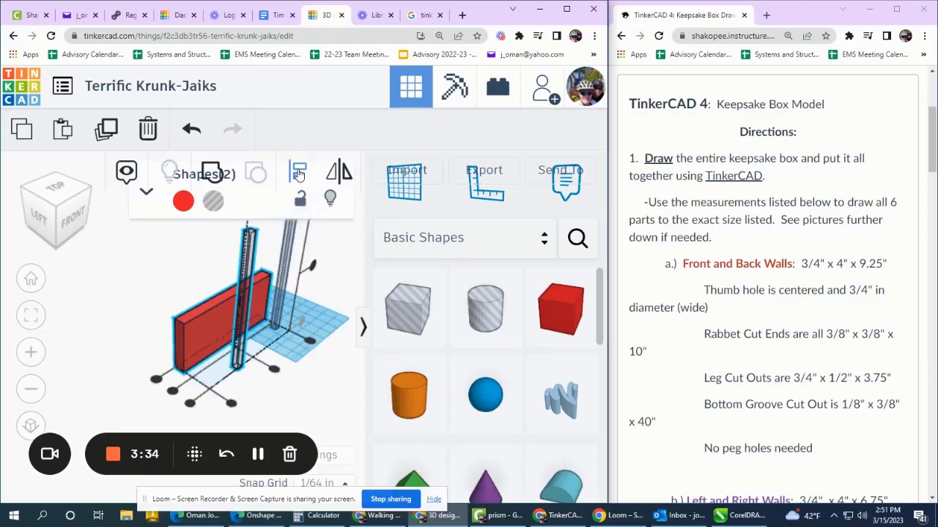
{"action": "left_click", "coordinate": [231, 404]}
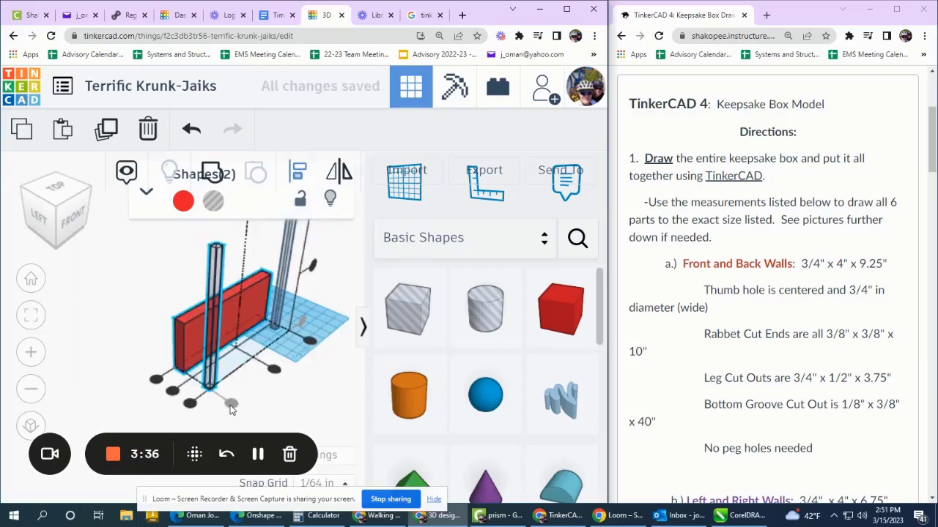
{"action": "left_click", "coordinate": [190, 404]}
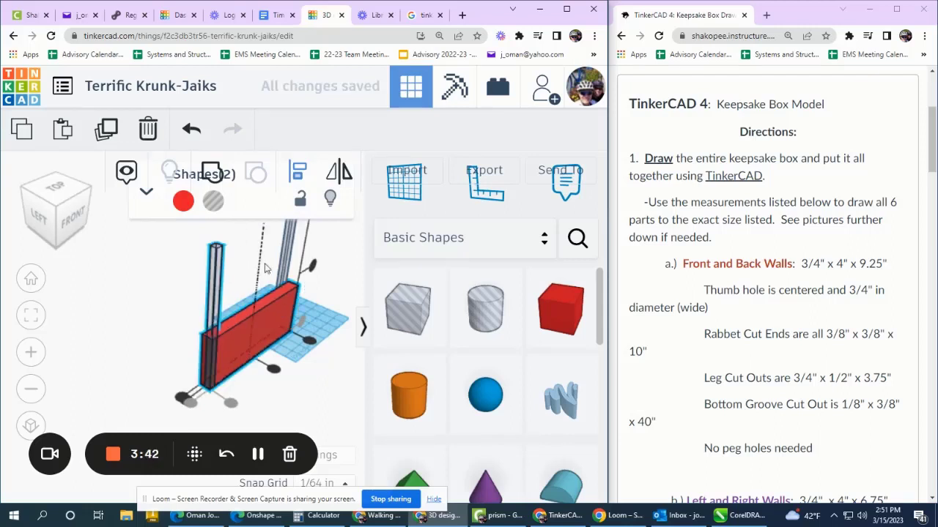
{"action": "left_click", "coordinate": [211, 171]}
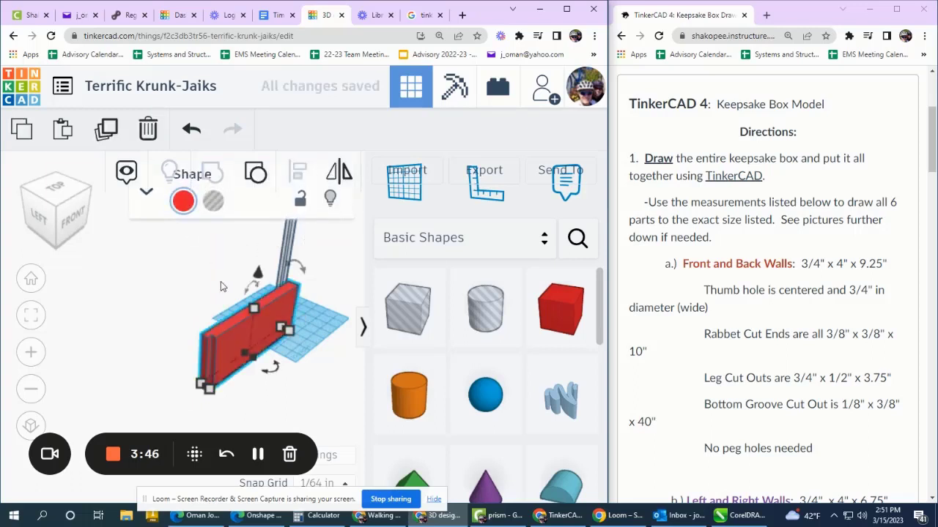
- Align the remaining tall hole with the wall's right end and front face, and group them to cut the second rabbet
{"action": "key", "text": "ctrl+z"}
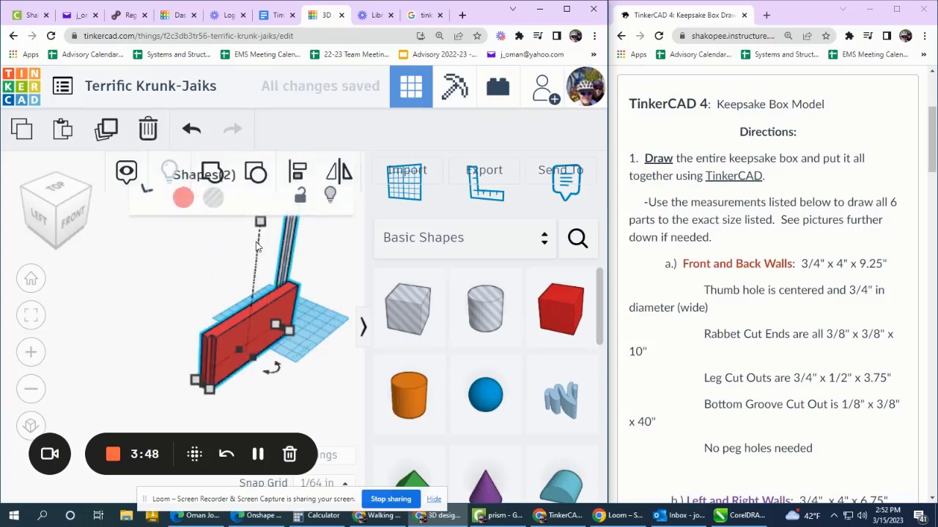
{"action": "left_click", "coordinate": [306, 173]}
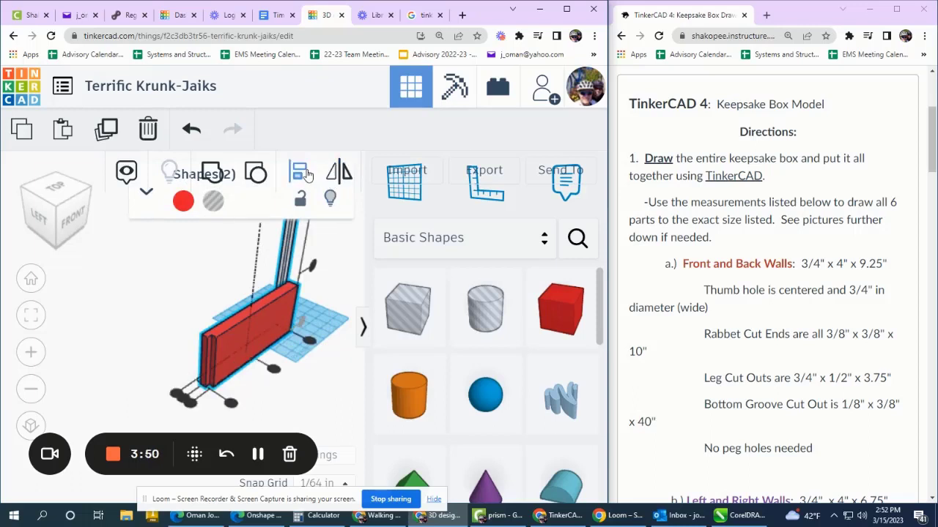
{"action": "left_click", "coordinate": [309, 339]}
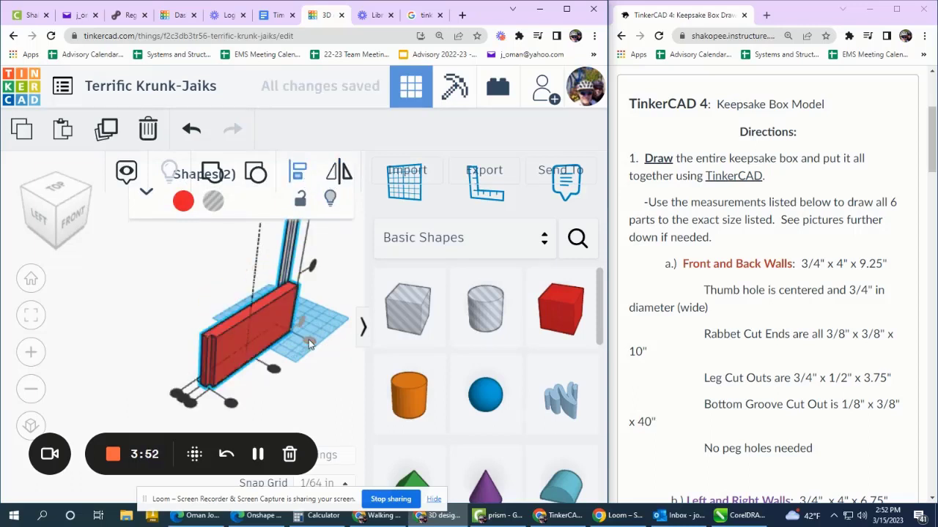
{"action": "left_click", "coordinate": [189, 402]}
{"action": "scroll", "coordinate": [339, 293], "scroll_direction": "up", "scroll_amount": 6}
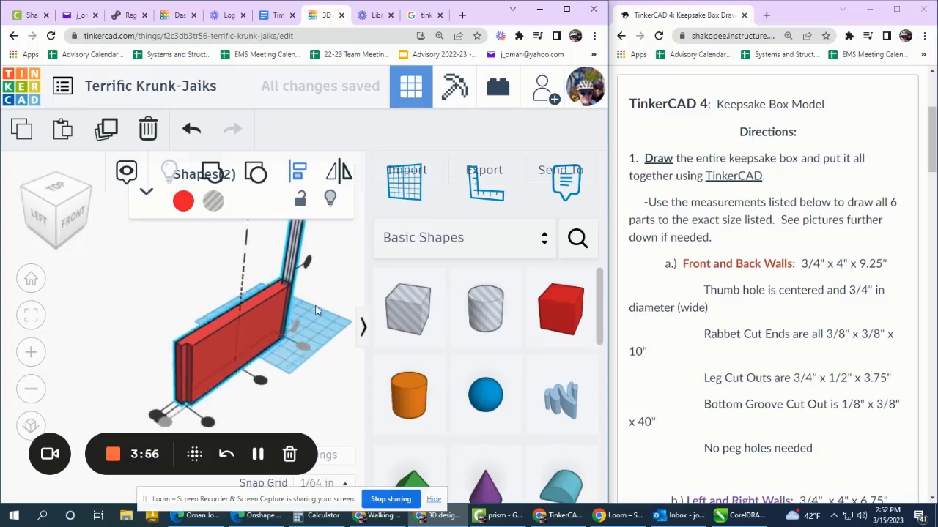
{"action": "scroll", "coordinate": [283, 283], "scroll_direction": "up", "scroll_amount": 3}
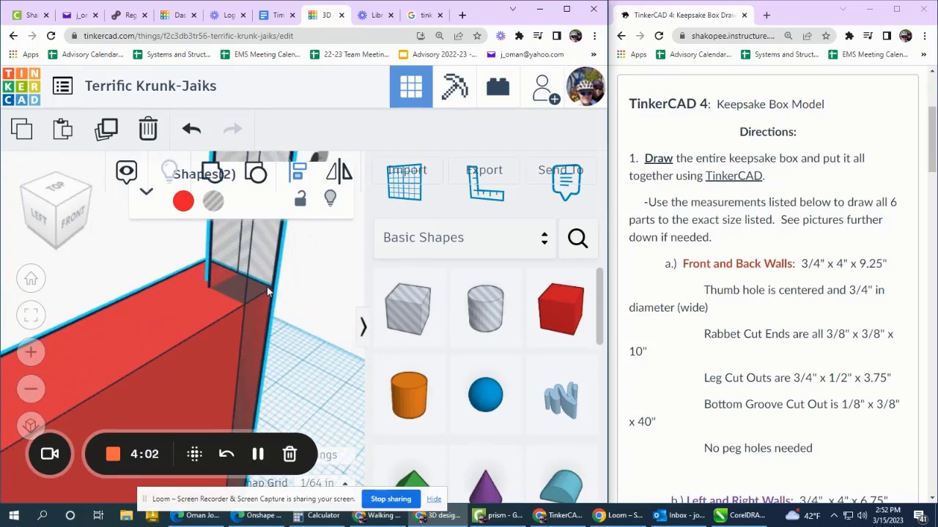
{"action": "right_click_drag", "start_coordinate": [265, 295], "coordinate": [229, 284]}
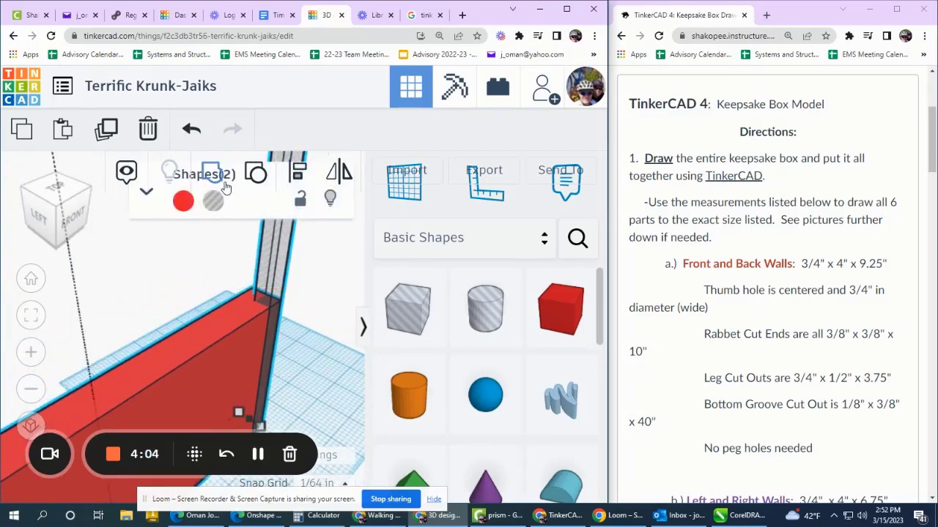
{"action": "key", "text": "ctrl+g"}
{"action": "scroll", "coordinate": [293, 276], "scroll_direction": "down", "scroll_amount": 4}
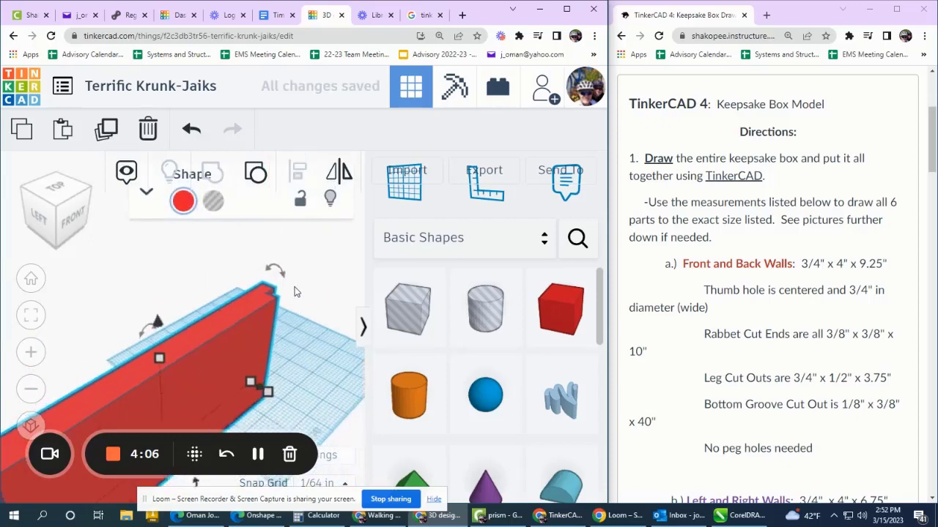
{"action": "left_click", "coordinate": [73, 221]}
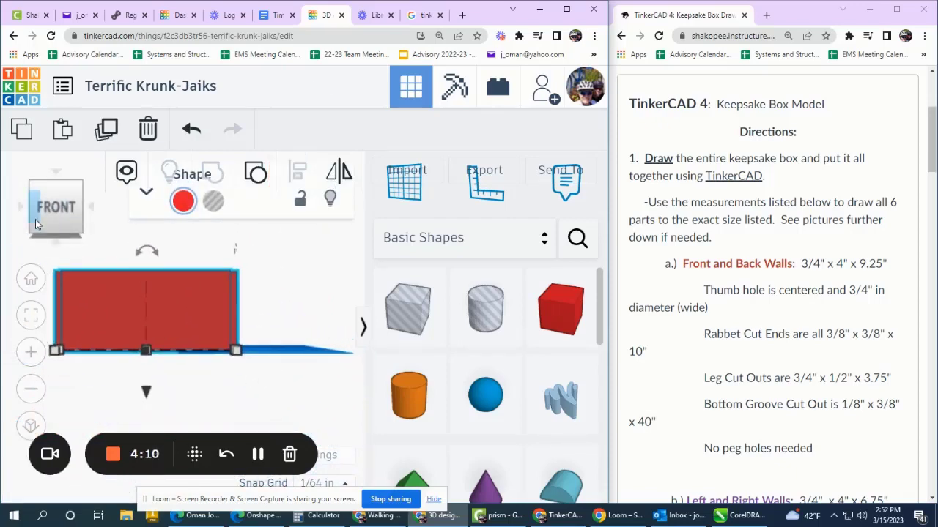
{"action": "left_click", "coordinate": [32, 187]}
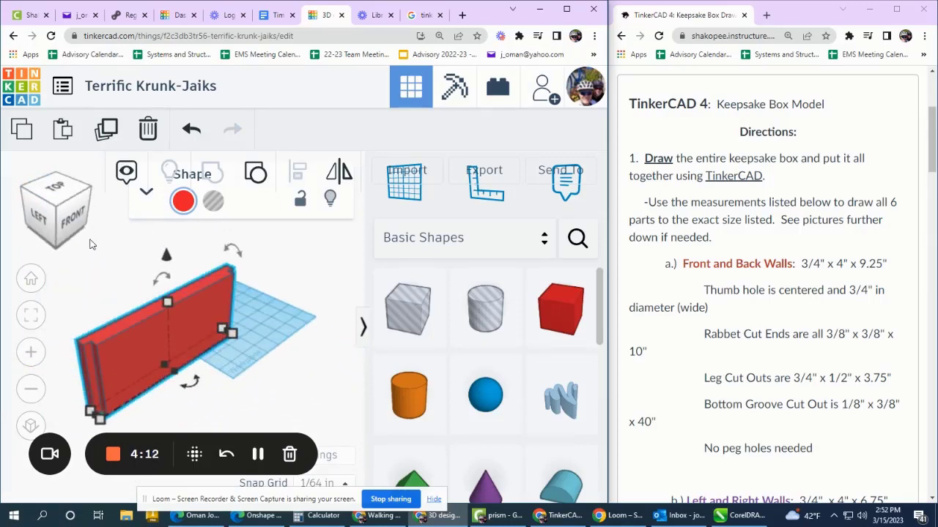
{"action": "scroll", "coordinate": [732, 383], "scroll_direction": "down", "scroll_amount": 2}
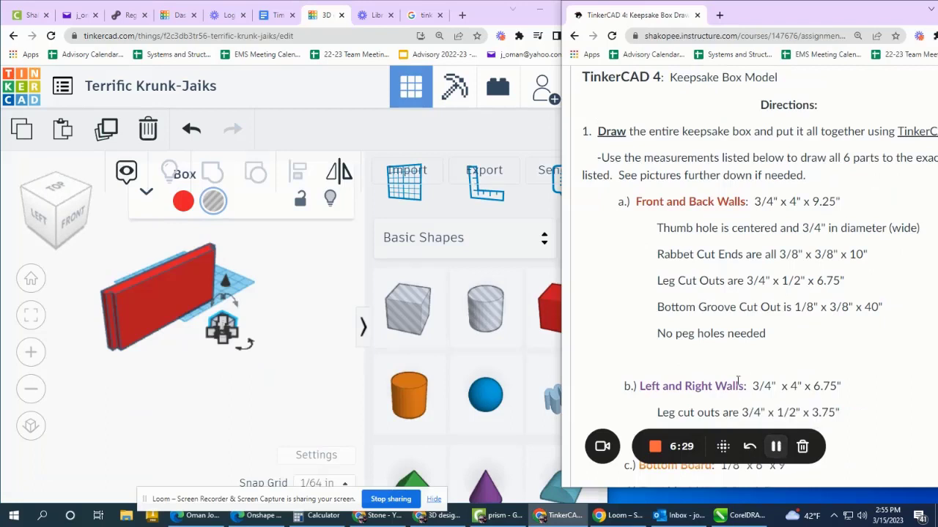
- Highlight the leg cut-out dimensions for the front and back walls in the assignment directions
{"action": "scroll", "coordinate": [226, 322], "scroll_direction": "up", "scroll_amount": 2}
{"action": "scroll", "coordinate": [225, 321], "scroll_direction": "up", "scroll_amount": 3}
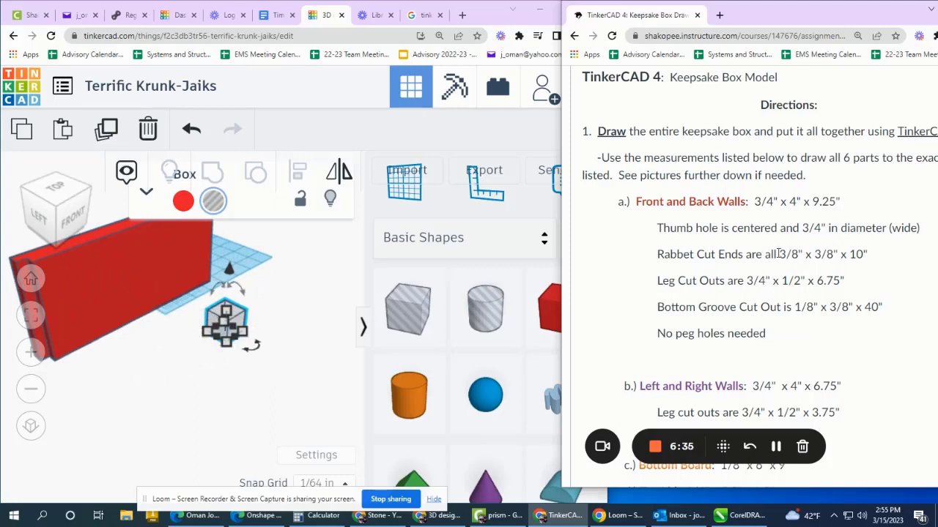
{"action": "left_click_drag", "start_coordinate": [746, 281], "coordinate": [840, 280]}
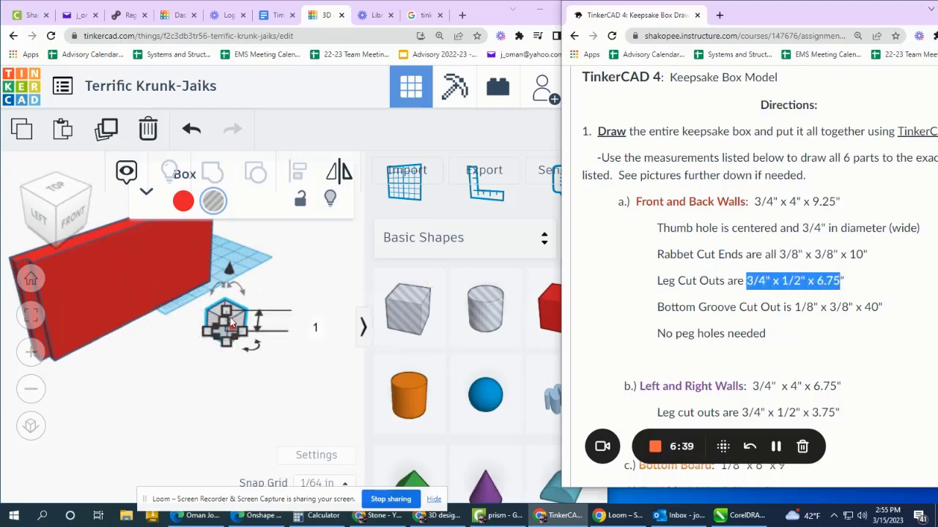
- Set the hole box's width to 0.75 in and its length parallel to the wall to 6.75 in
{"action": "scroll", "coordinate": [214, 338], "scroll_direction": "up", "scroll_amount": 3}
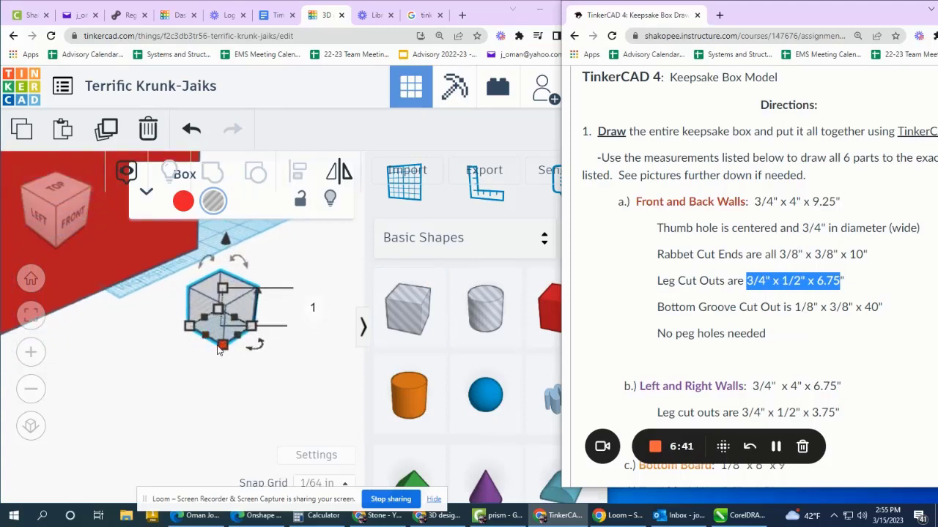
{"action": "left_click", "coordinate": [223, 352]}
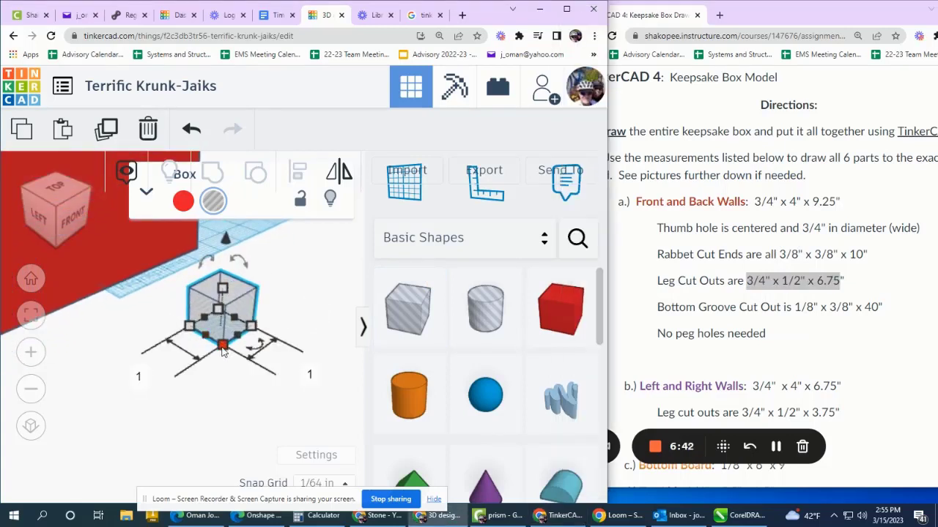
{"action": "left_click", "coordinate": [140, 377]}
{"action": "type", "text": "3/4"}
{"action": "key", "text": "BackSpace"}
{"action": "key", "text": "BackSpace"}
{"action": "key", "text": "BackSpace"}
{"action": "type", "text": ".75"}
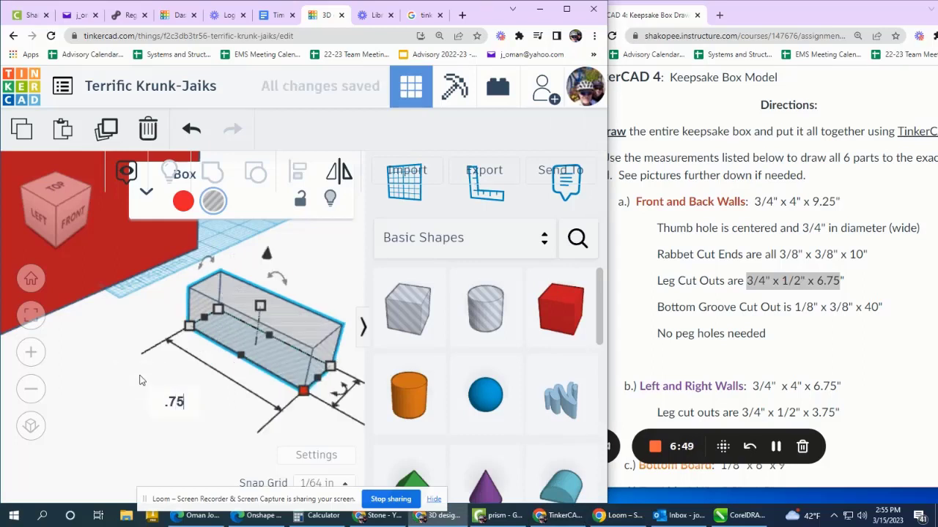
{"action": "key", "text": "Return"}
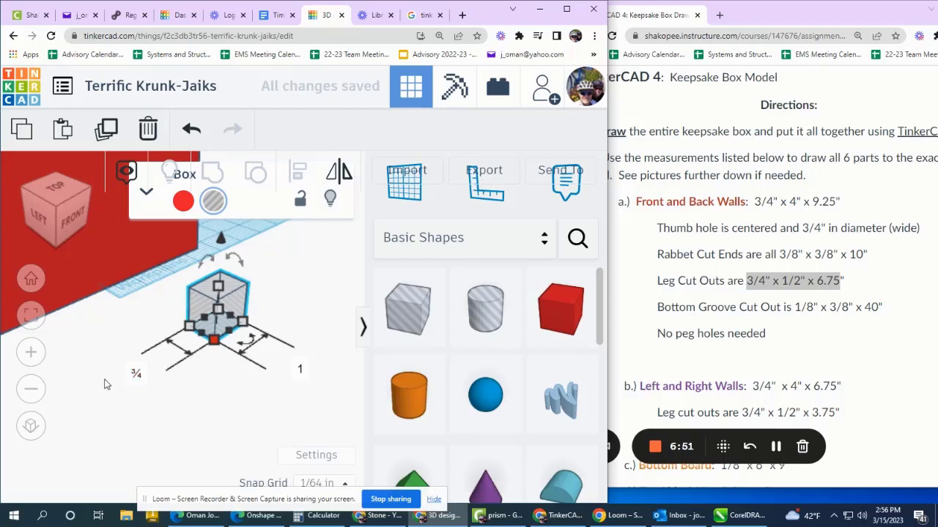
{"action": "left_click", "coordinate": [300, 370]}
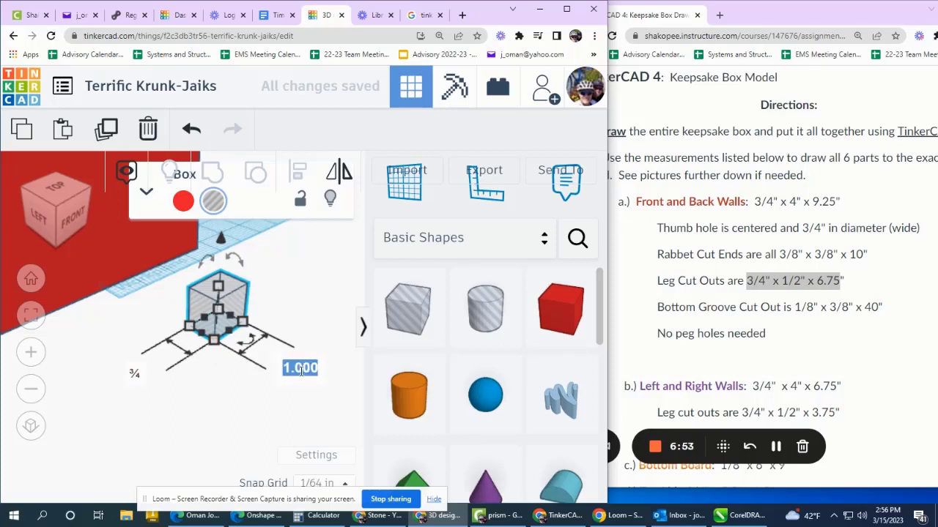
{"action": "type", "text": "6.75"}
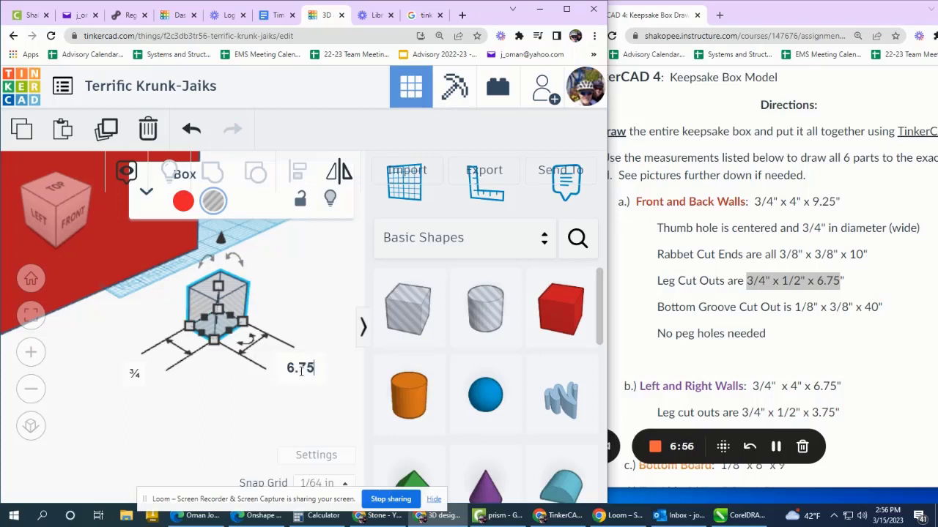
{"action": "key", "text": "Return"}
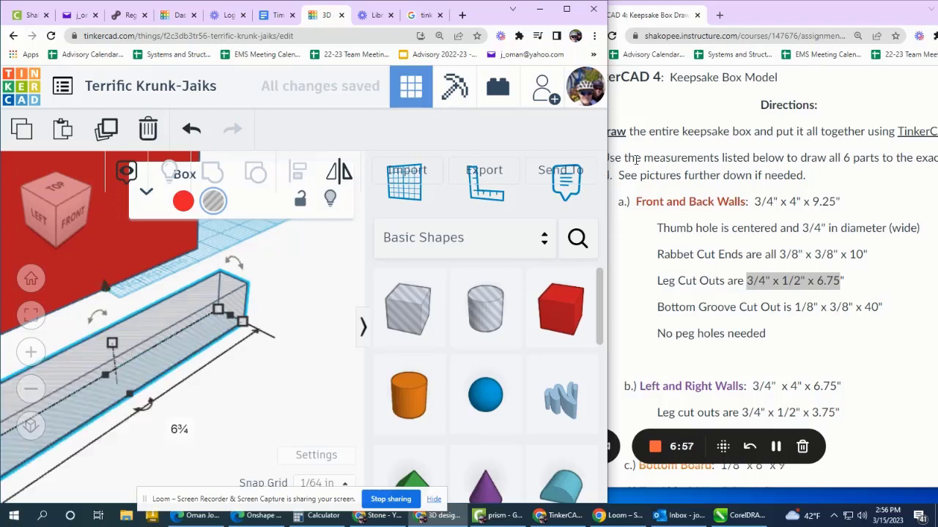
- Set the long hole box's height to 1/2 in
{"action": "scroll", "coordinate": [326, 261], "scroll_direction": "down", "scroll_amount": 3}
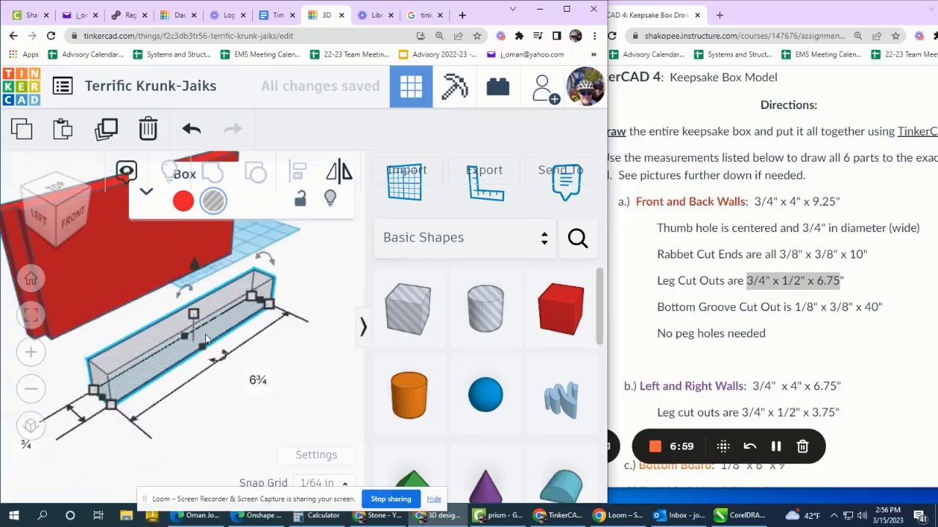
{"action": "mouse_move", "coordinate": [195, 317]}
{"action": "left_click", "coordinate": [279, 329]}
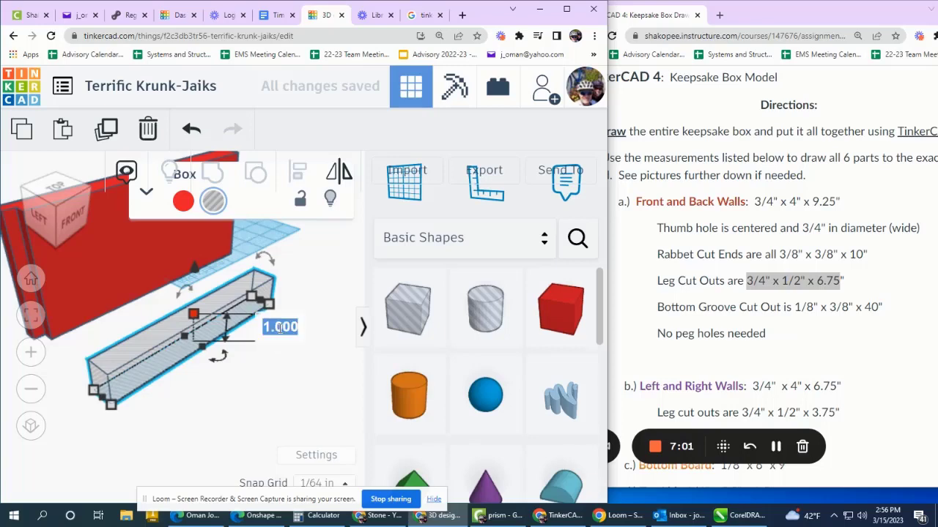
{"action": "key", "text": "BackSpace"}
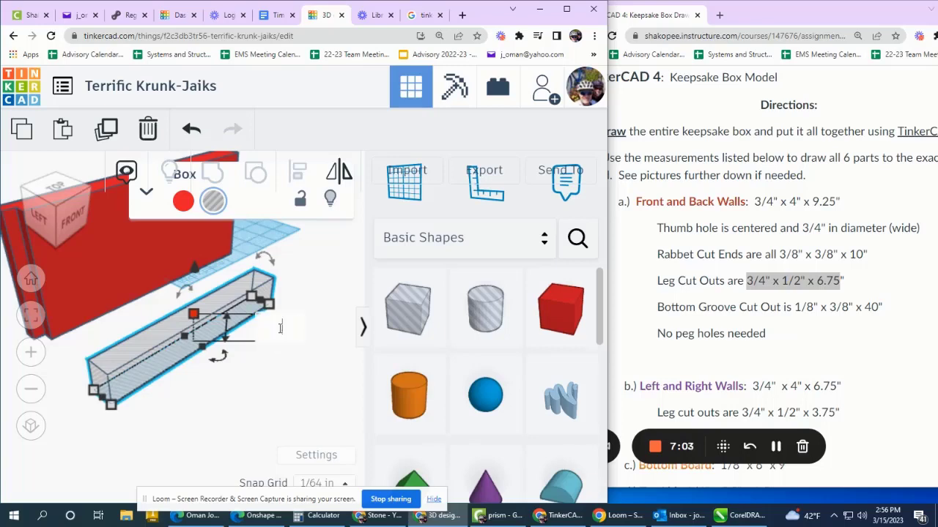
{"action": "key", "text": "Return"}
- Center the long hole along the red wall's length and thickness, and group them to cut out the legs
{"action": "scroll", "coordinate": [165, 395], "scroll_direction": "down", "scroll_amount": 3}
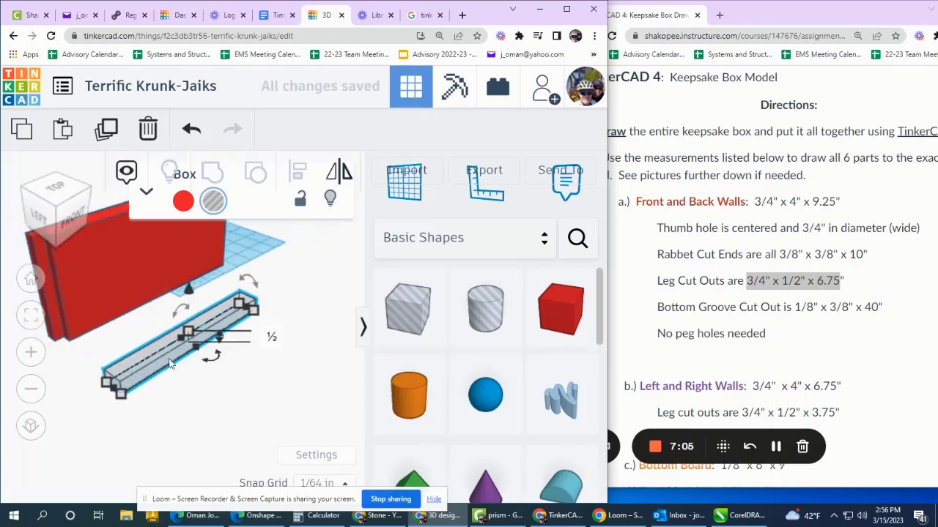
{"action": "left_click_drag", "start_coordinate": [218, 399], "coordinate": [106, 282]}
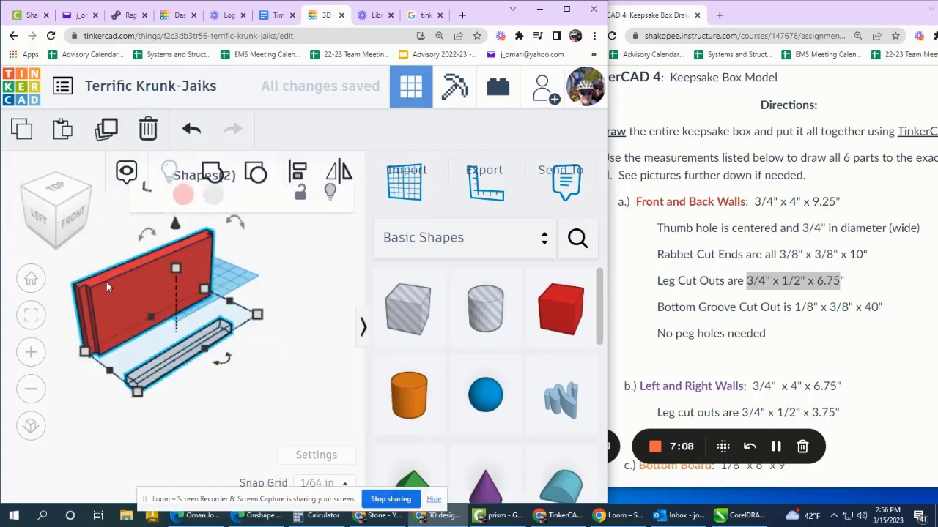
{"action": "left_click", "coordinate": [297, 173]}
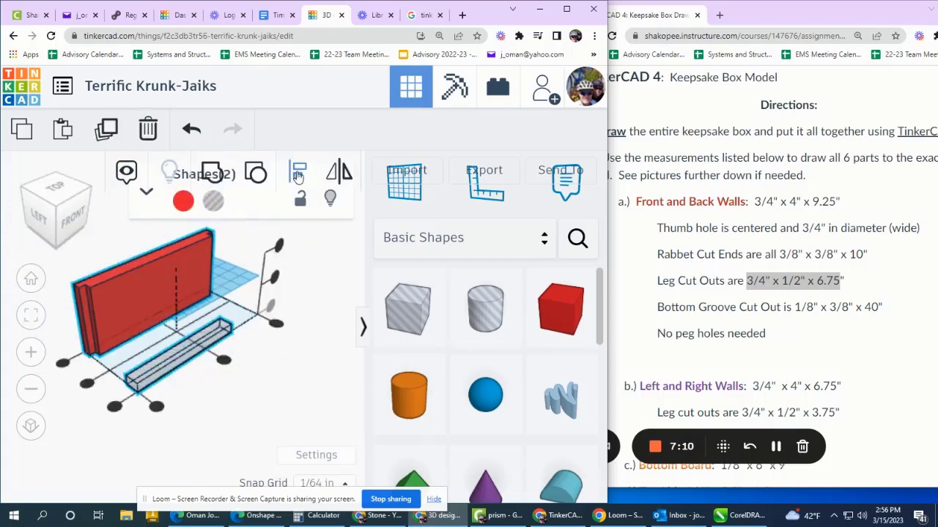
{"action": "left_click", "coordinate": [224, 360]}
{"action": "left_click", "coordinate": [88, 387]}
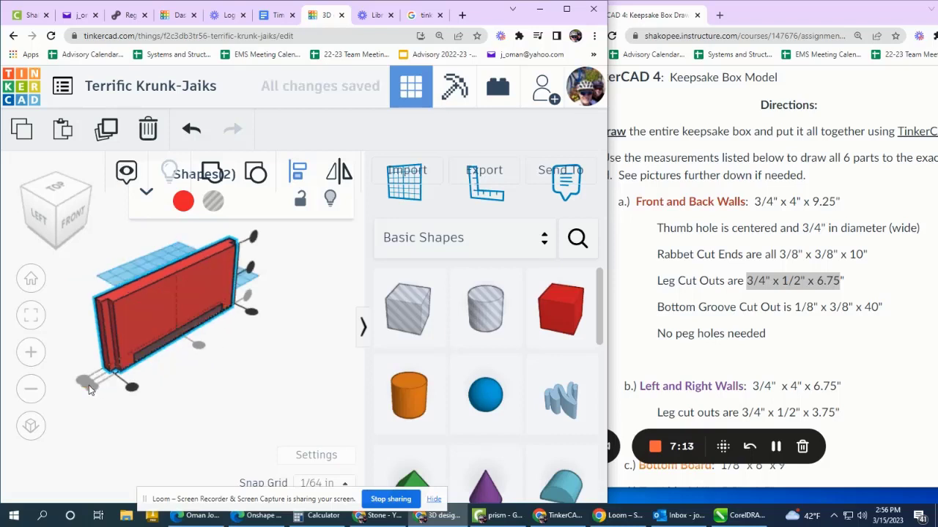
{"action": "scroll", "coordinate": [168, 365], "scroll_direction": "up", "scroll_amount": 2}
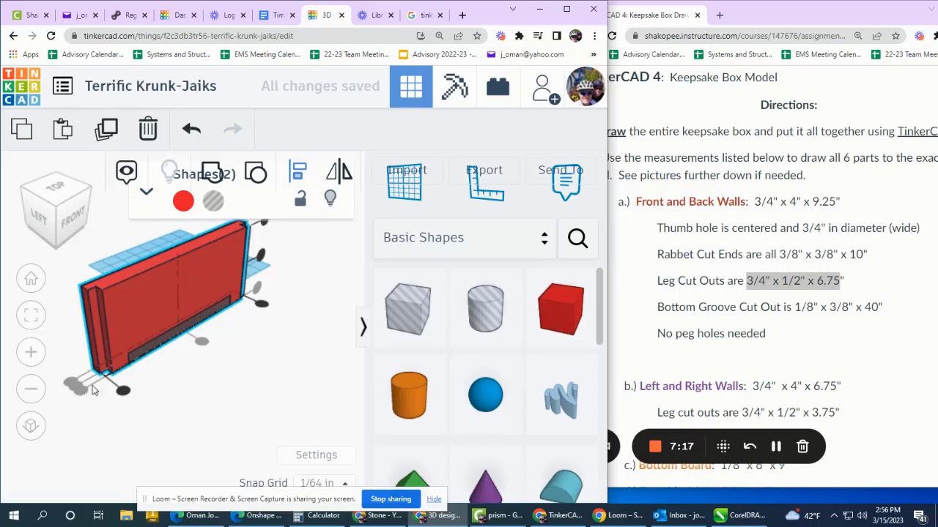
{"action": "left_click_drag", "start_coordinate": [248, 388], "coordinate": [147, 300]}
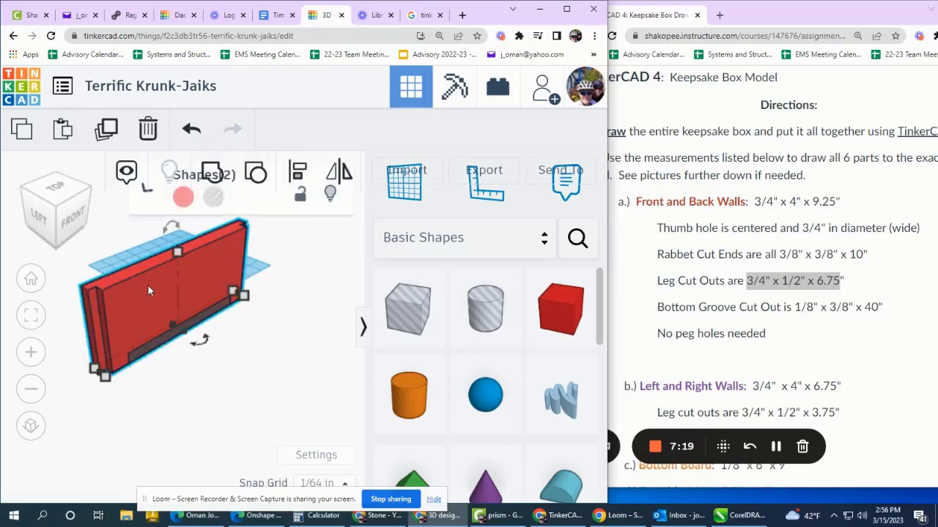
{"action": "left_click", "coordinate": [214, 173]}
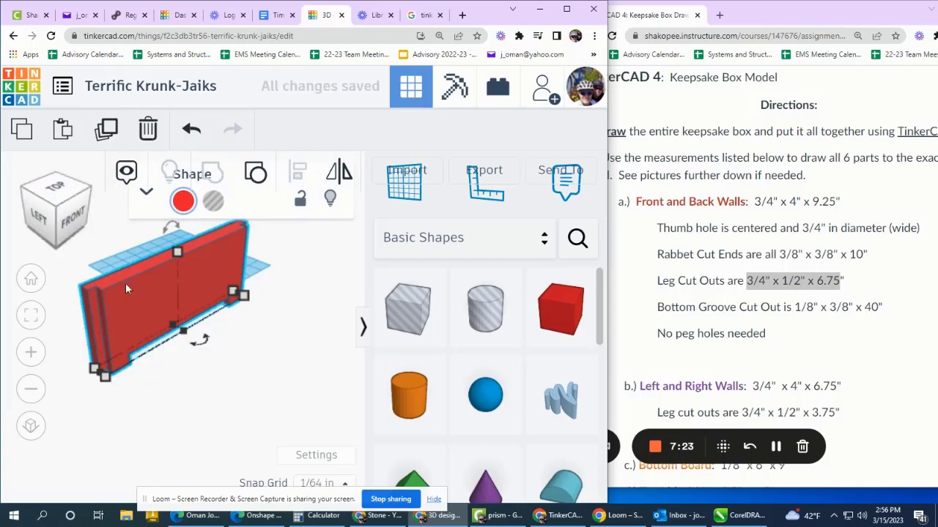
- Highlight the bottom groove cut-out dimensions for the front and back walls in the assignment directions
{"action": "scroll", "coordinate": [151, 321], "scroll_direction": "down", "scroll_amount": 1}
{"action": "scroll", "coordinate": [138, 372], "scroll_direction": "up", "scroll_amount": 2}
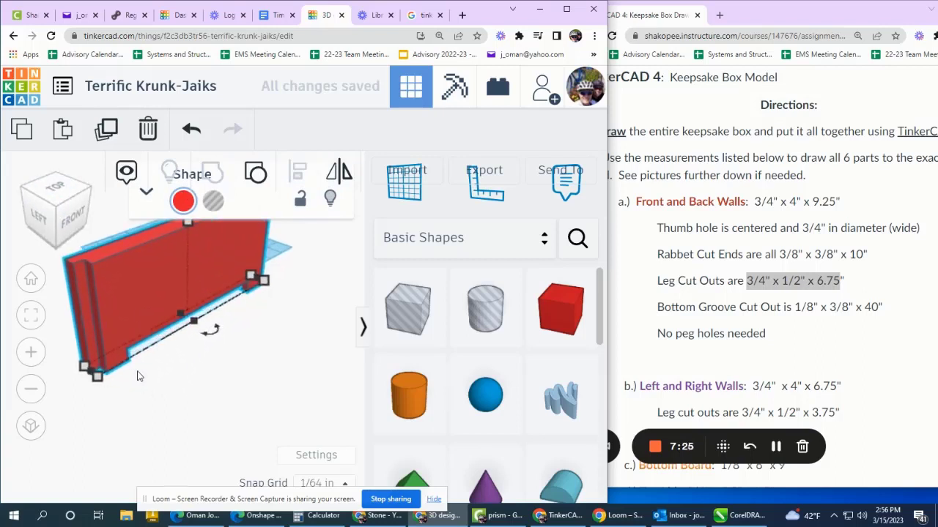
{"action": "scroll", "coordinate": [163, 422], "scroll_direction": "down", "scroll_amount": 2}
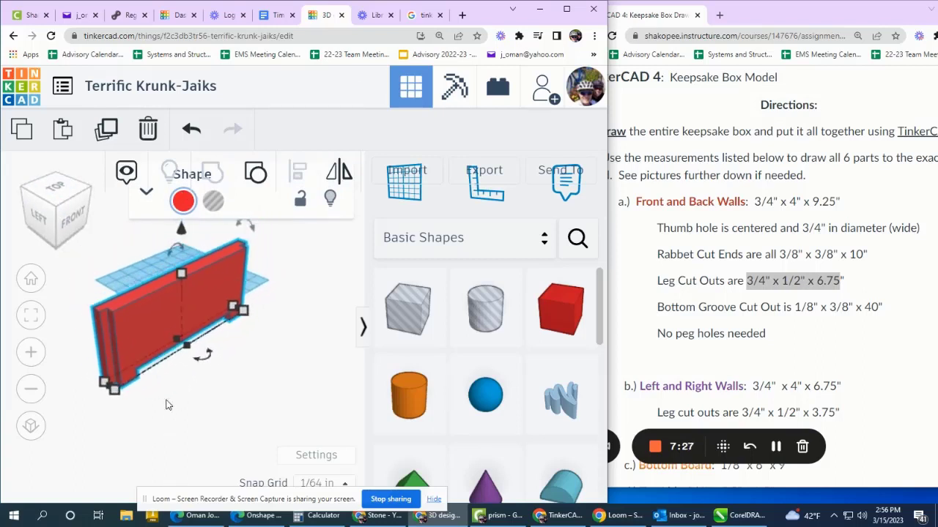
{"action": "scroll", "coordinate": [171, 378], "scroll_direction": "up", "scroll_amount": 2}
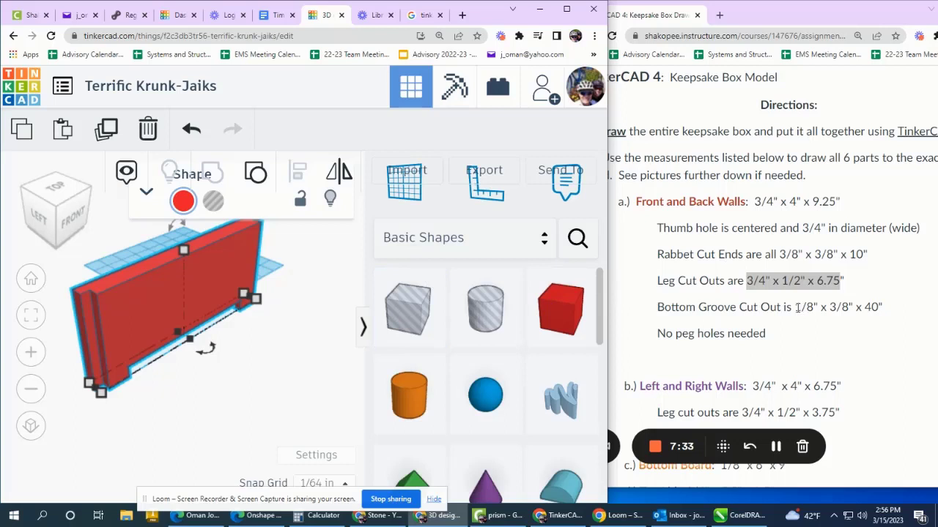
{"action": "left_click_drag", "start_coordinate": [795, 308], "coordinate": [884, 313]}
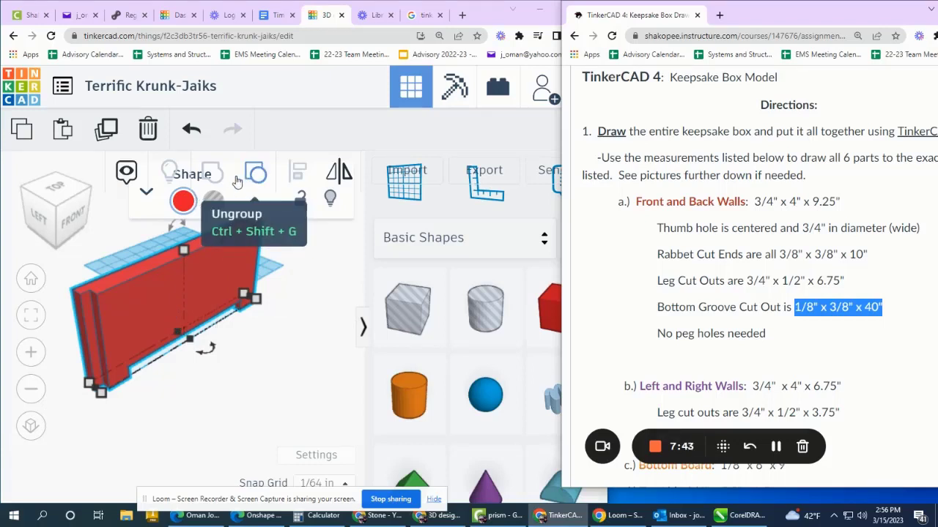
- Place a new hole box in front of the wall and set its width to 0.125 in
{"action": "left_click_drag", "start_coordinate": [407, 308], "coordinate": [204, 399]}
{"action": "scroll", "coordinate": [206, 415], "scroll_direction": "up", "scroll_amount": 2}
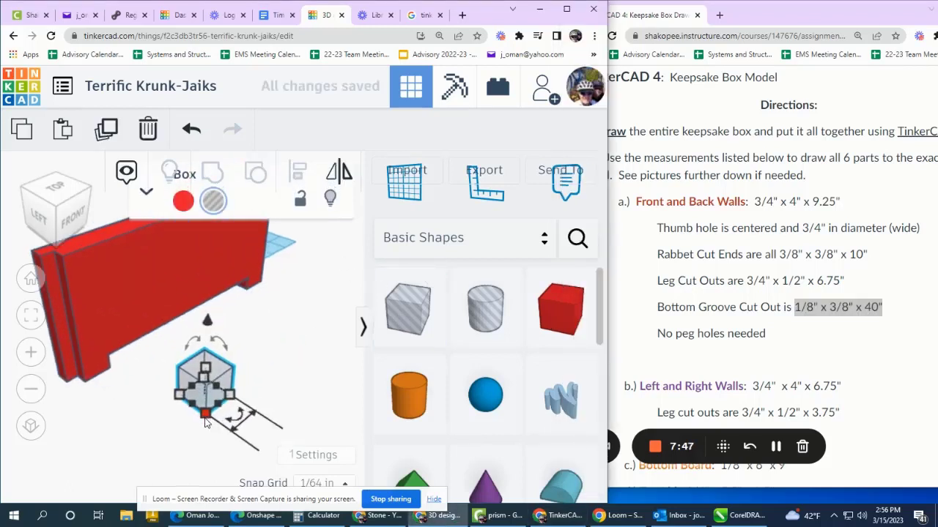
{"action": "left_click", "coordinate": [124, 455]}
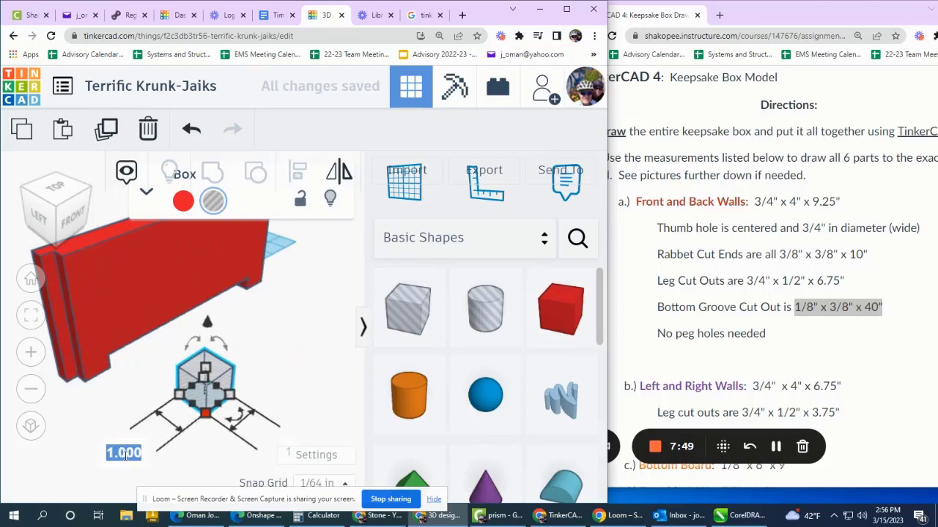
{"action": "key", "text": "BackSpace"}
{"action": "type", "text": ".125"}
{"action": "key", "text": "Return"}
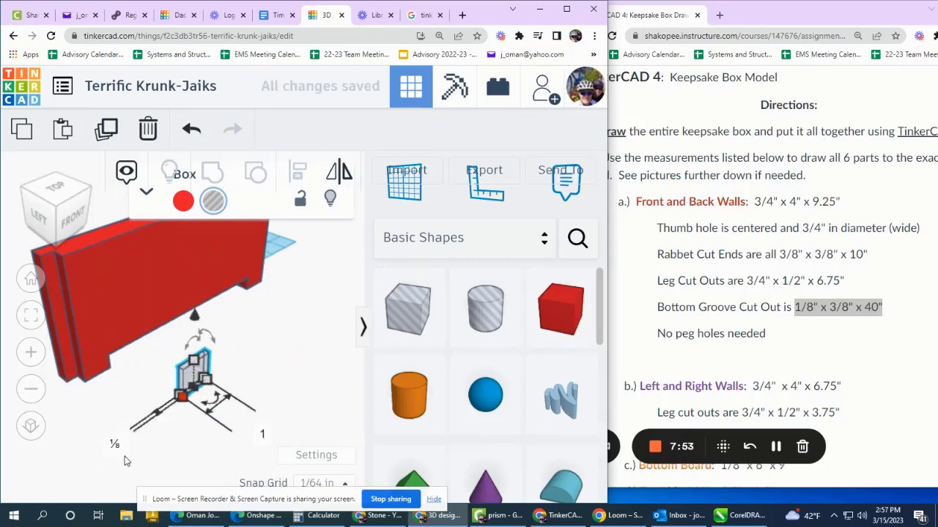
- Try a length of 0.375 in for the thin hole box and undo it
{"action": "left_click", "coordinate": [264, 437]}
{"action": "type", "text": ".375"}
{"action": "key", "text": "Return"}
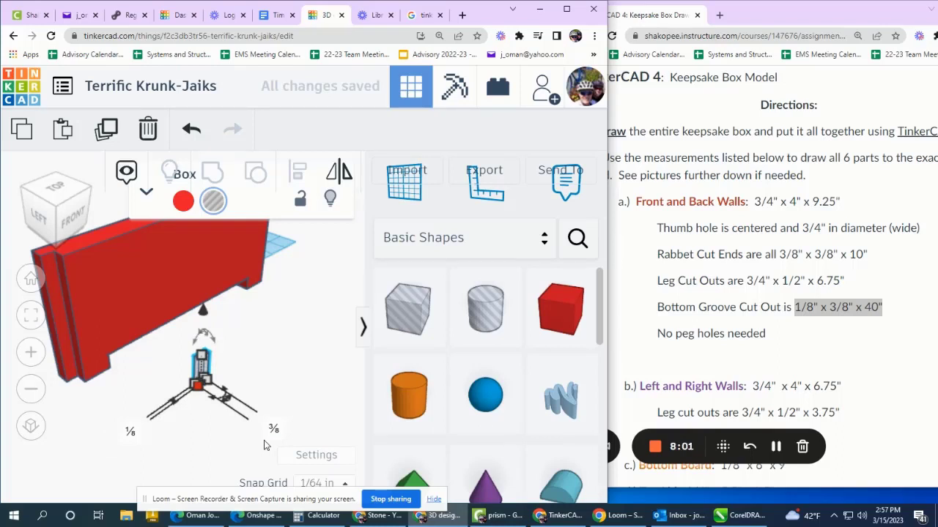
{"action": "key", "text": "ctrl+z"}
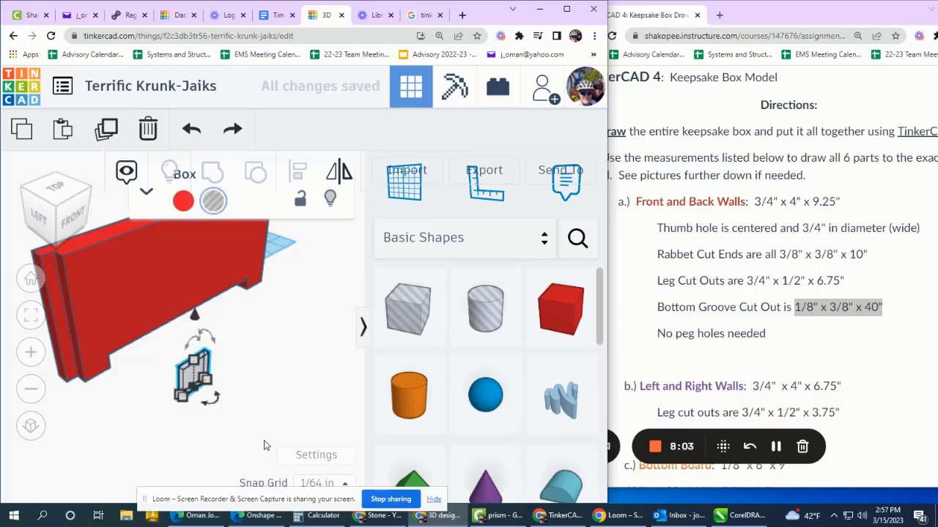
- Set the thin hole box's length to 10 in, and delete the box
{"action": "scroll", "coordinate": [158, 409], "scroll_direction": "up", "scroll_amount": 3}
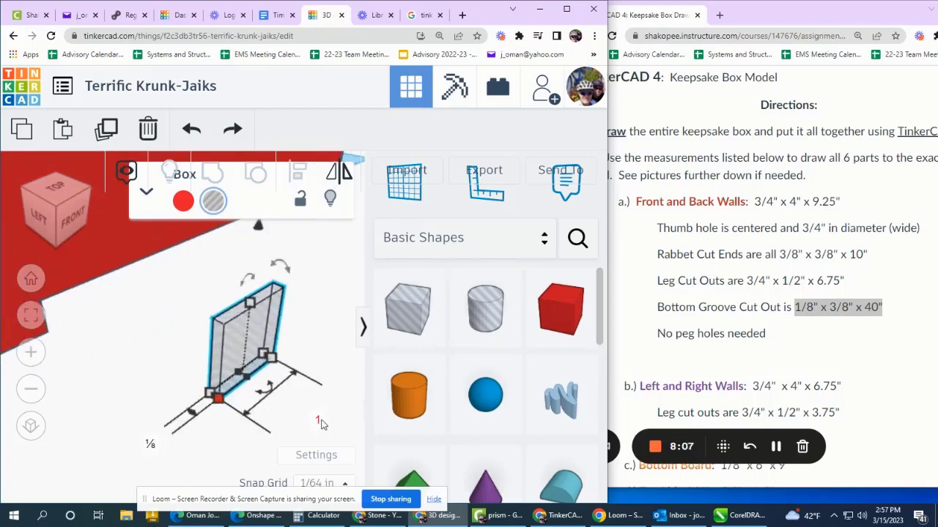
{"action": "left_click", "coordinate": [318, 419]}
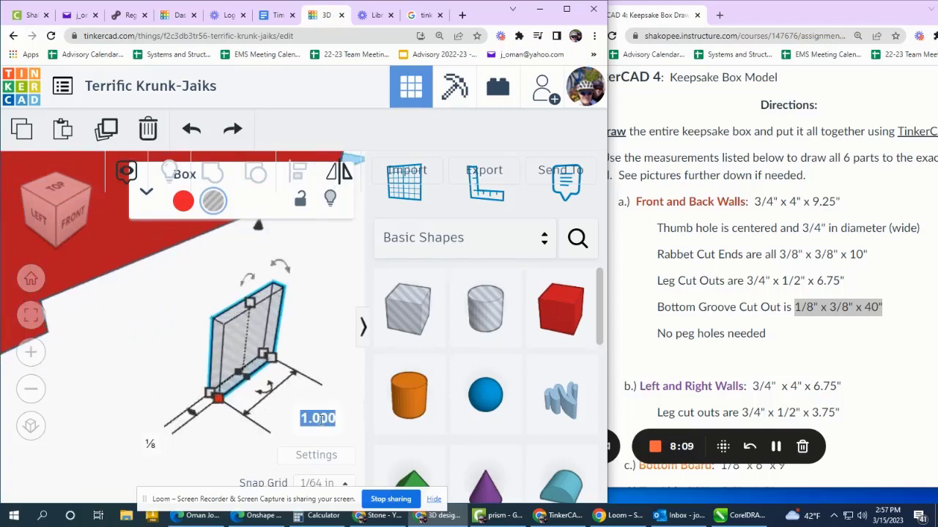
{"action": "type", "text": "10"}
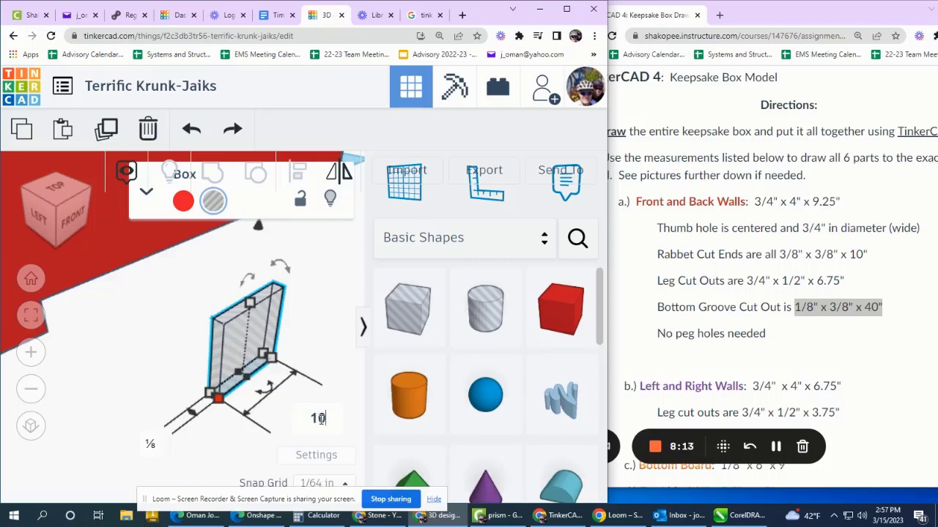
{"action": "key", "text": "Return"}
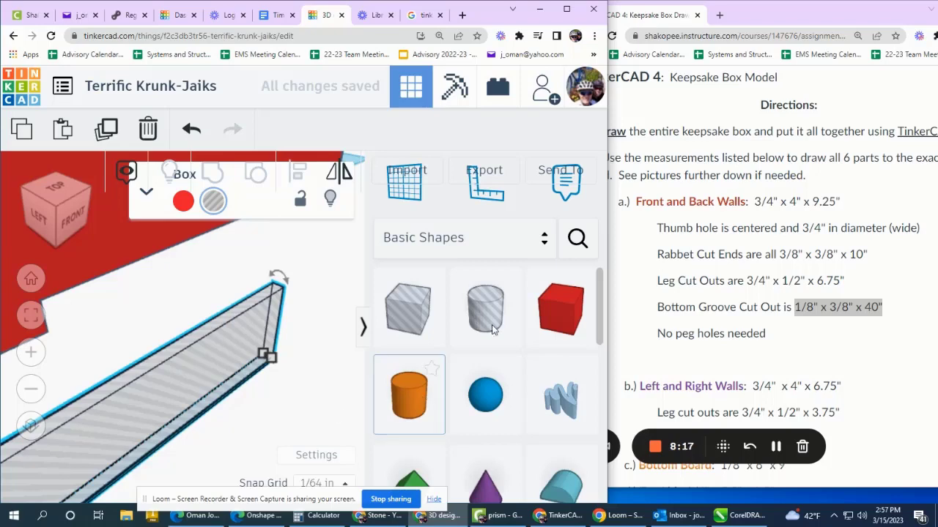
{"action": "scroll", "coordinate": [308, 276], "scroll_direction": "down", "scroll_amount": 5}
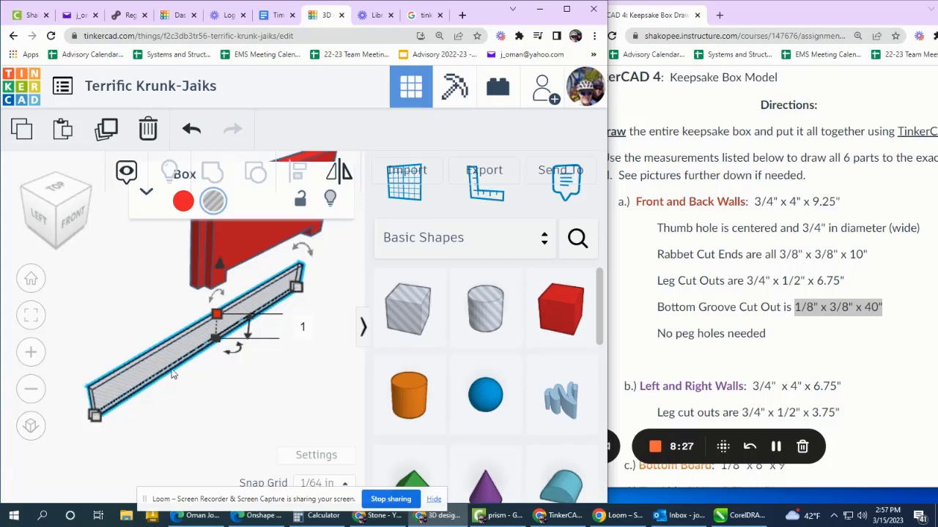
{"action": "key", "text": "Delete"}
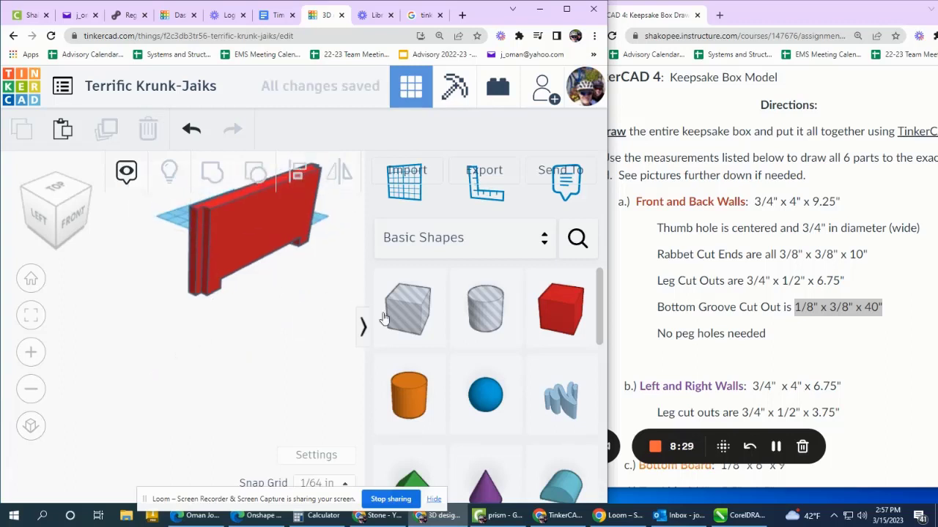
- Place a new hole box in front of the wall and set its height to 0.125 in
{"action": "left_click_drag", "start_coordinate": [401, 316], "coordinate": [263, 357]}
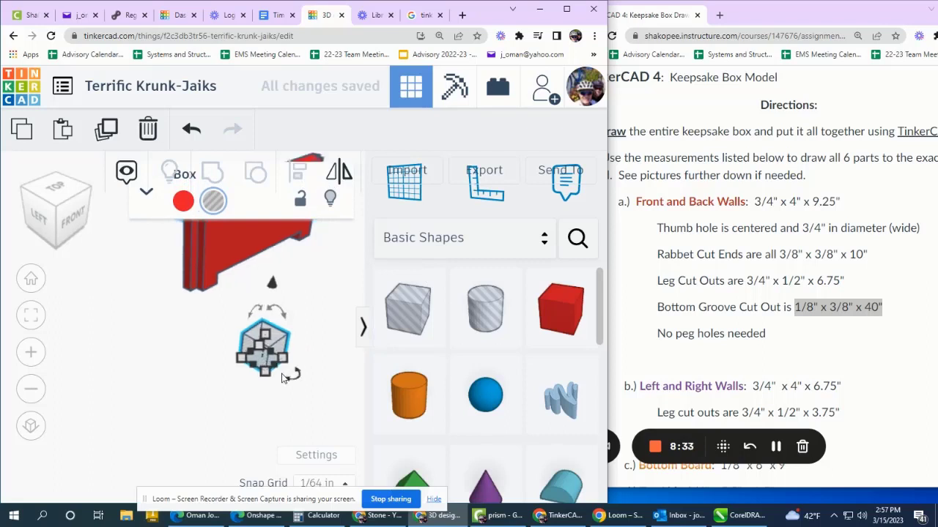
{"action": "scroll", "coordinate": [266, 357], "scroll_direction": "up", "scroll_amount": 3}
{"action": "scroll", "coordinate": [265, 336], "scroll_direction": "up", "scroll_amount": 2}
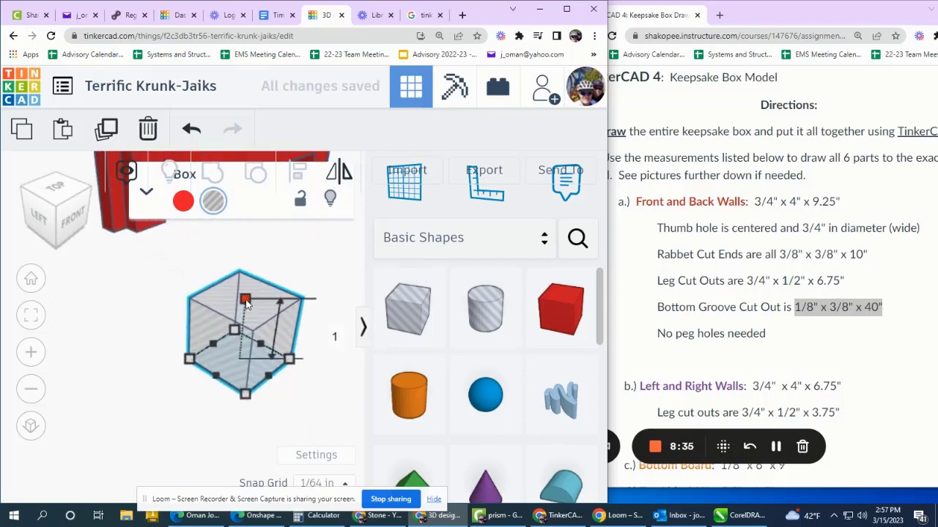
{"action": "left_click", "coordinate": [332, 332]}
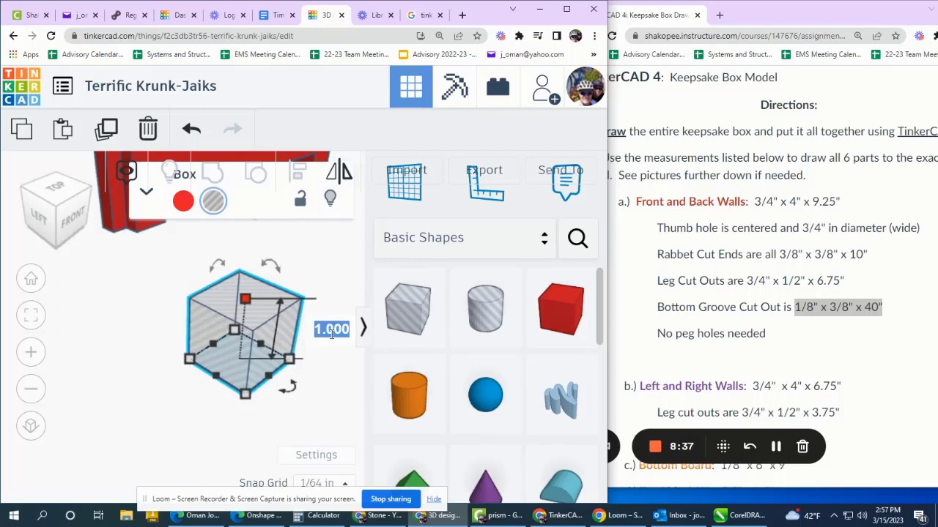
{"action": "type", "text": ".125"}
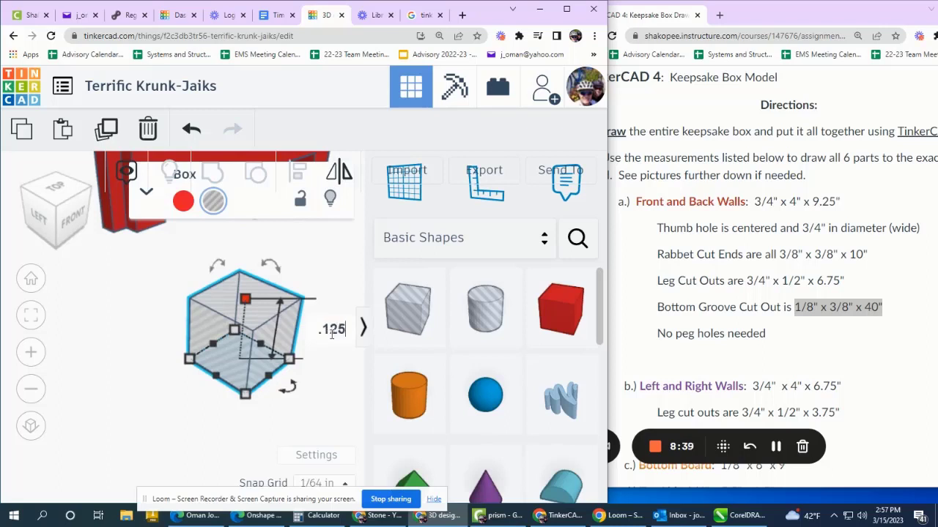
{"action": "key", "text": "Return"}
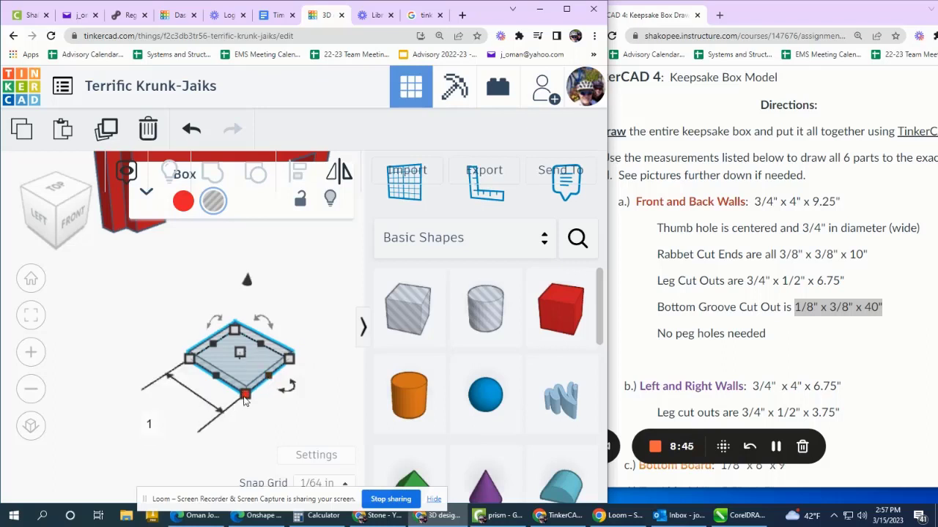
- Set the flat hole box's length to 10 in and its width to 0.375 in
{"action": "left_click", "coordinate": [344, 420]}
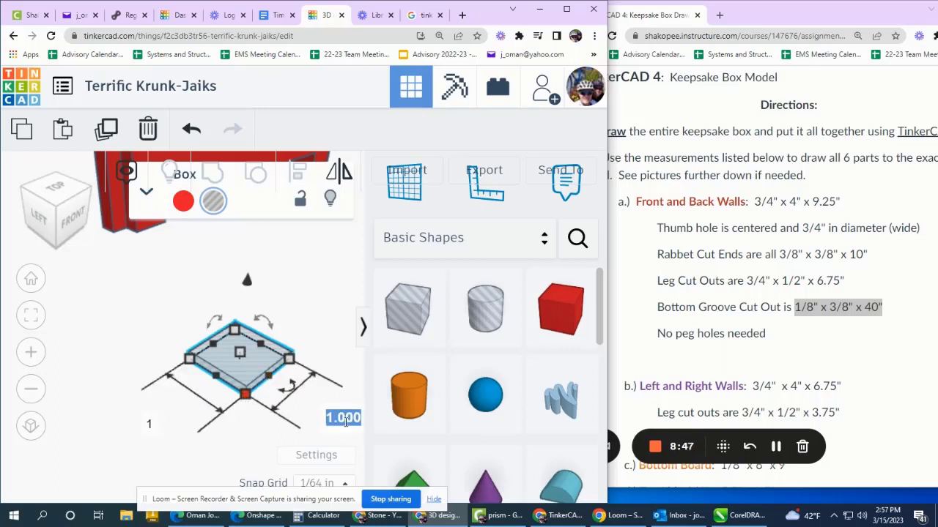
{"action": "type", "text": "10"}
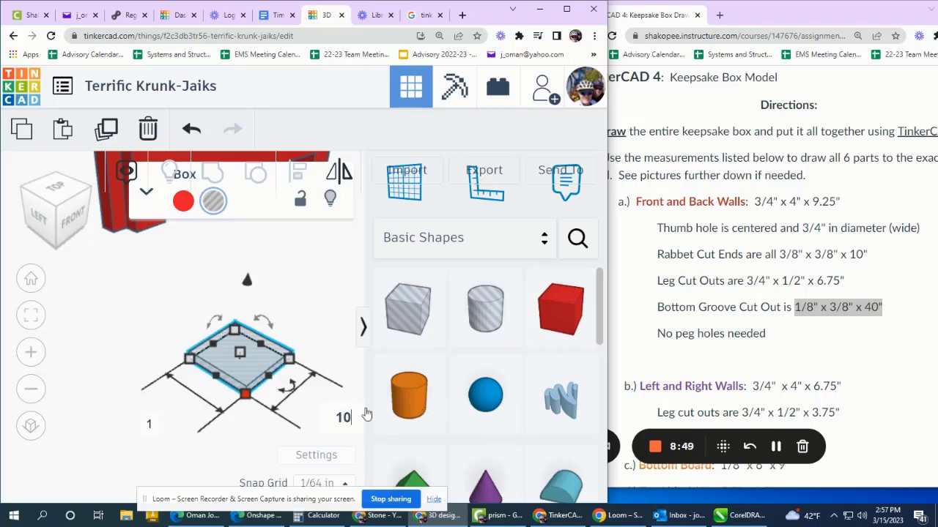
{"action": "key", "text": "Return"}
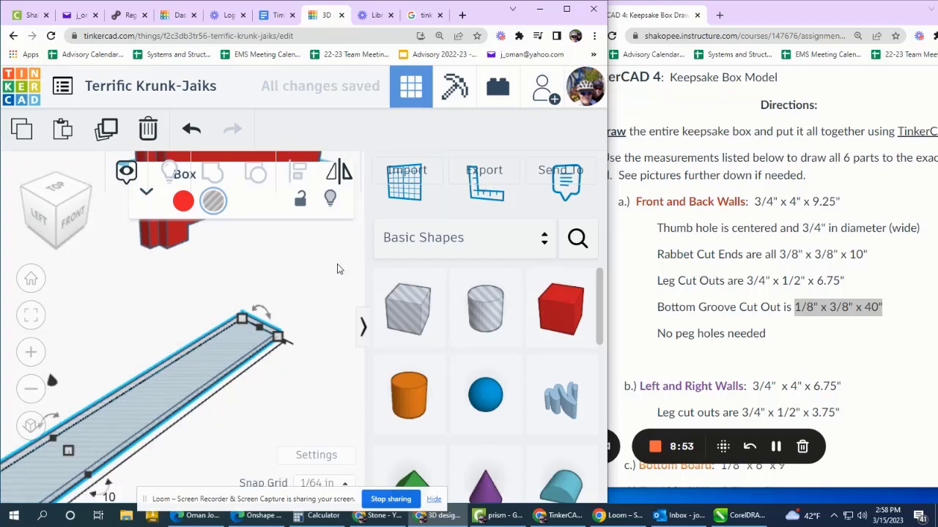
{"action": "scroll", "coordinate": [341, 266], "scroll_direction": "down", "scroll_amount": 5}
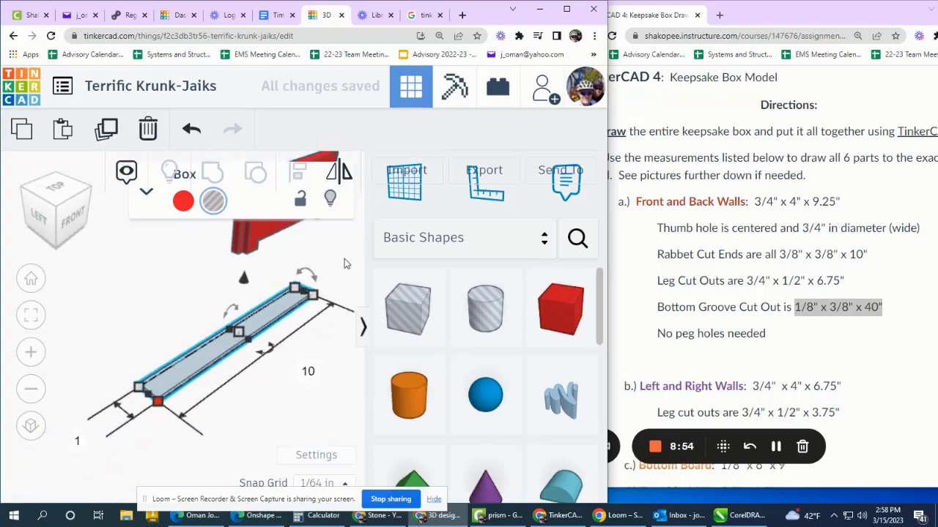
{"action": "left_click", "coordinate": [77, 441]}
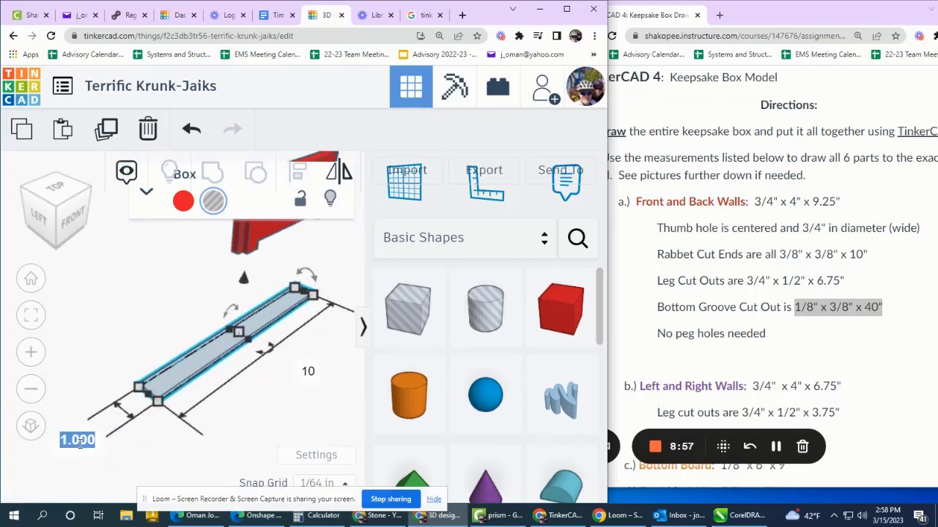
{"action": "type", "text": ".1"}
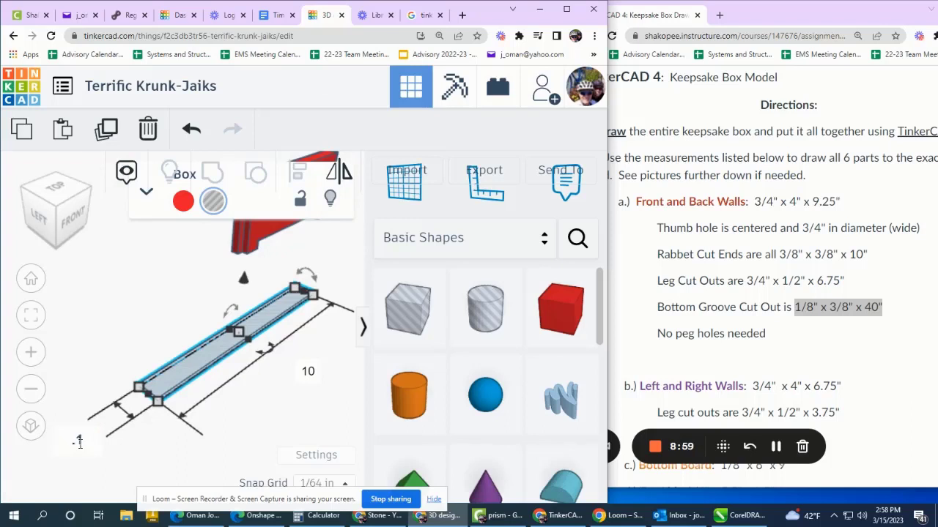
{"action": "type", "text": ".375"}
{"action": "key", "text": "Return"}
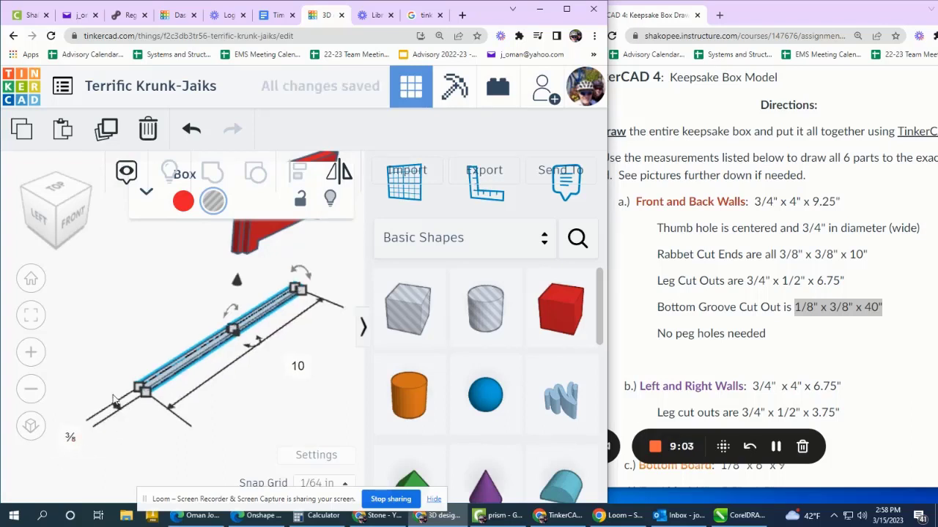
- Select the wall and the groove hole box together and align them flush at their front faces
{"action": "scroll", "coordinate": [299, 364], "scroll_direction": "down", "scroll_amount": 1}
{"action": "scroll", "coordinate": [249, 370], "scroll_direction": "down", "scroll_amount": 2}
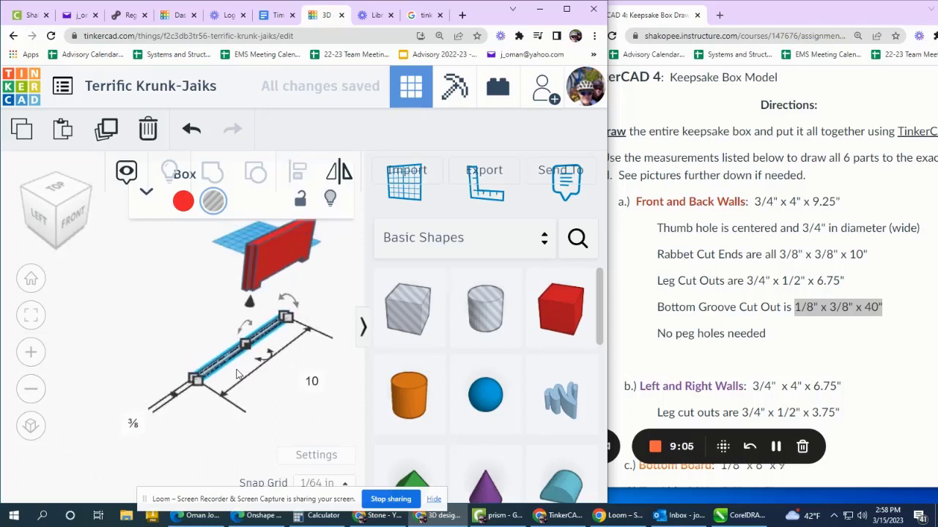
{"action": "left_click", "coordinate": [210, 323]}
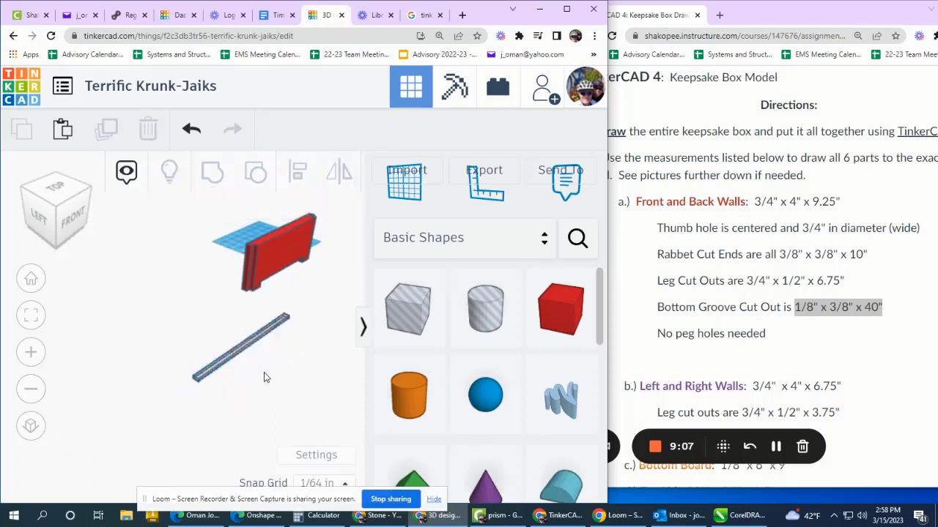
{"action": "left_click_drag", "start_coordinate": [287, 396], "coordinate": [217, 265]}
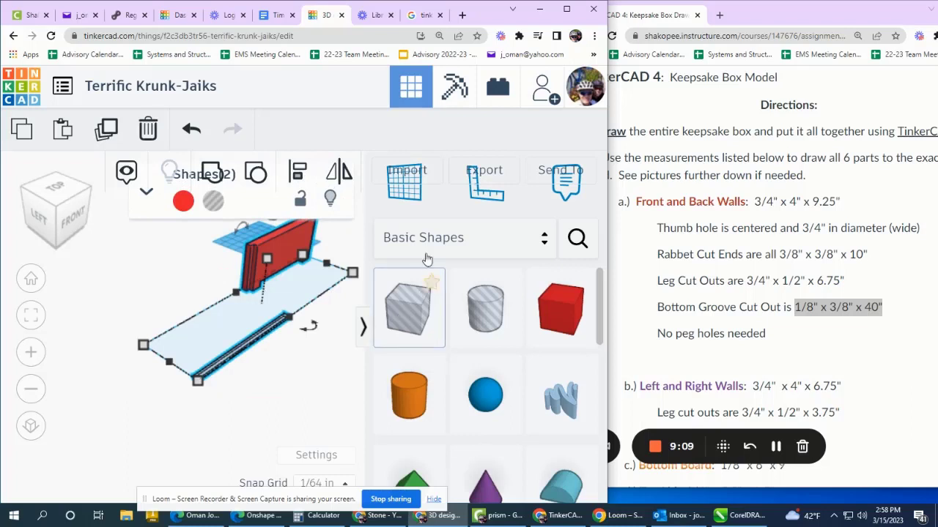
{"action": "left_click", "coordinate": [299, 176]}
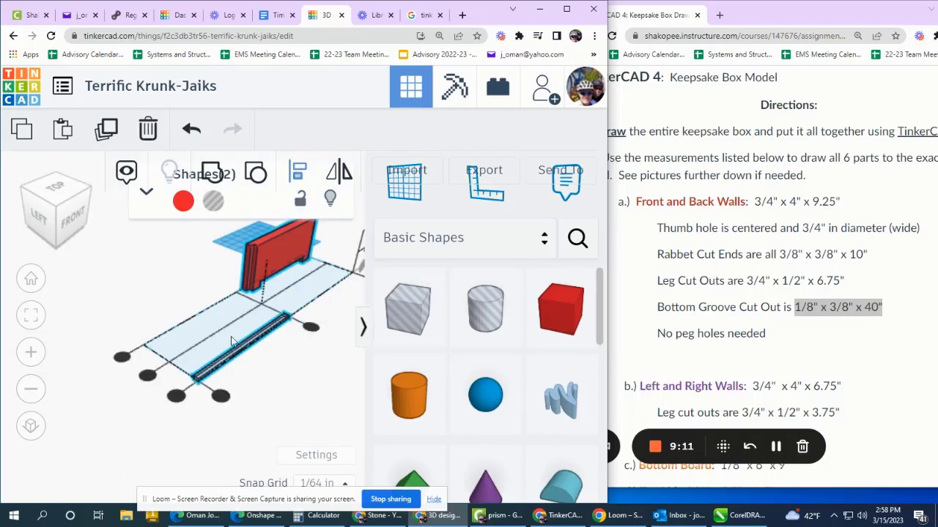
{"action": "left_click", "coordinate": [178, 396]}
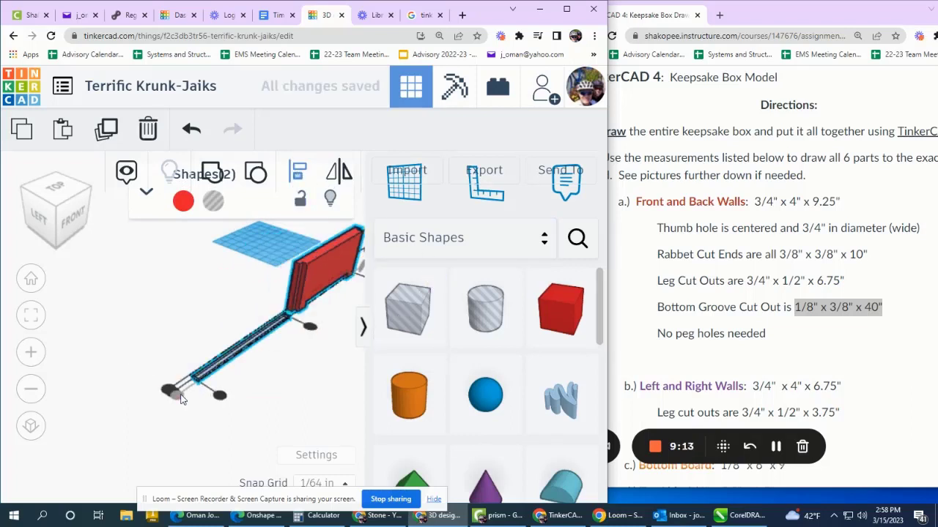
{"action": "scroll", "coordinate": [313, 323], "scroll_direction": "up", "scroll_amount": 3}
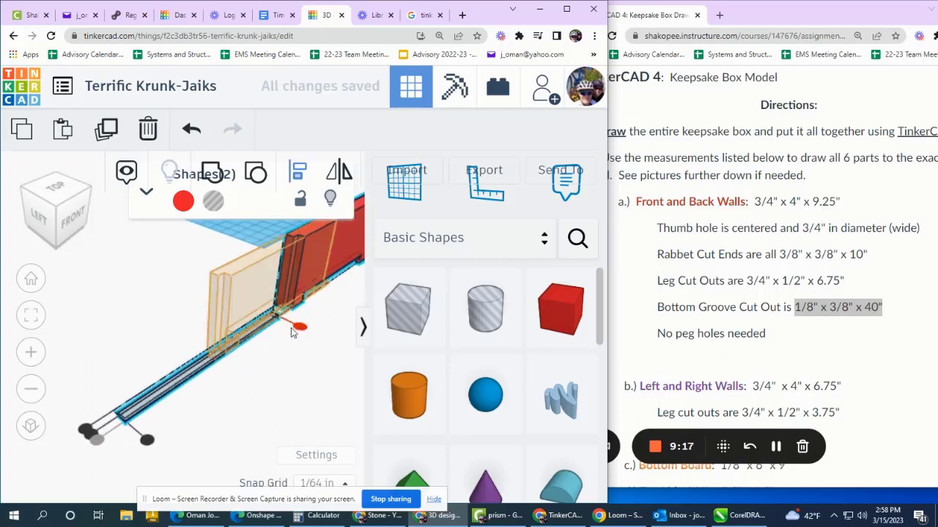
{"action": "left_click", "coordinate": [276, 379]}
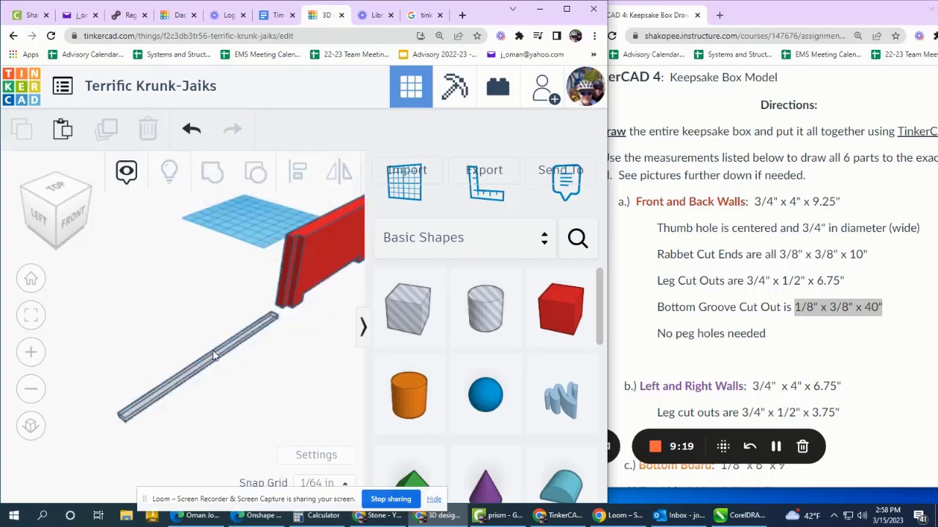
- Raise the groove hole box to 0.75 in above the workplane
{"action": "left_click", "coordinate": [222, 359]}
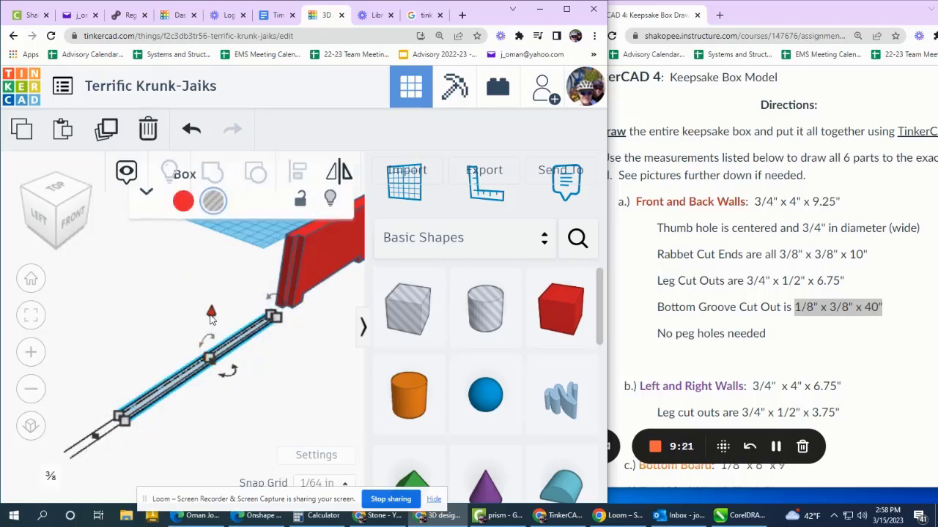
{"action": "left_click_drag", "start_coordinate": [211, 315], "coordinate": [212, 278]}
{"action": "middle_click_drag", "start_coordinate": [147, 266], "coordinate": [83, 299]}
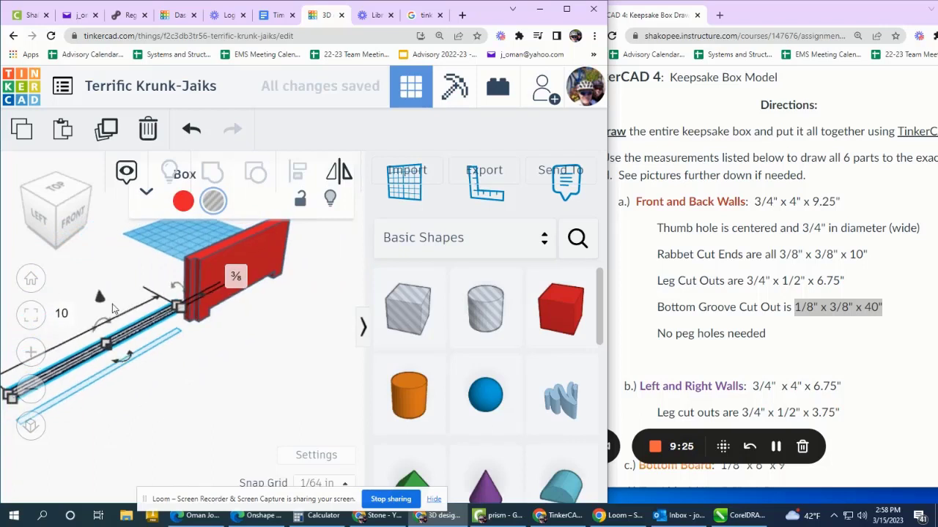
{"action": "scroll", "coordinate": [297, 346], "scroll_direction": "down", "scroll_amount": 2}
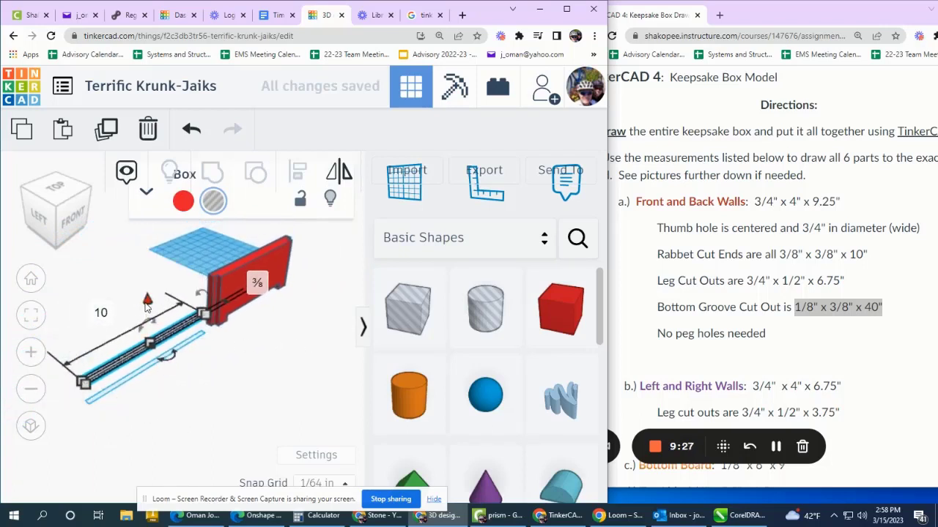
{"action": "left_click_drag", "start_coordinate": [147, 306], "coordinate": [146, 272]}
{"action": "left_click", "coordinate": [292, 308]}
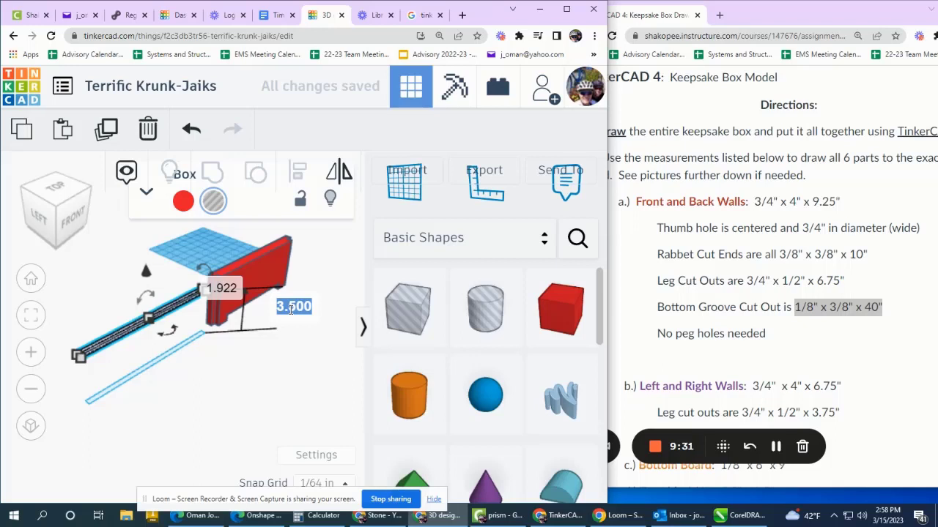
{"action": "type", "text": ".75"}
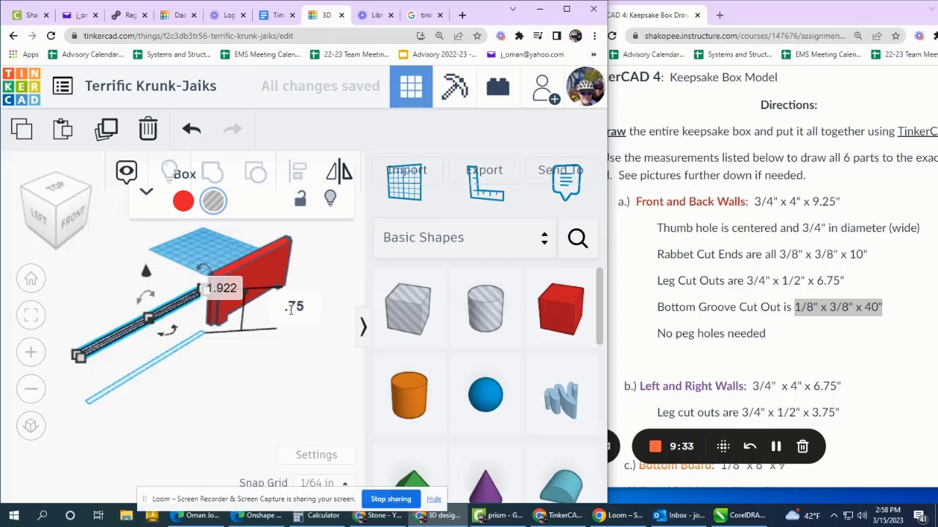
{"action": "key", "text": "Return"}
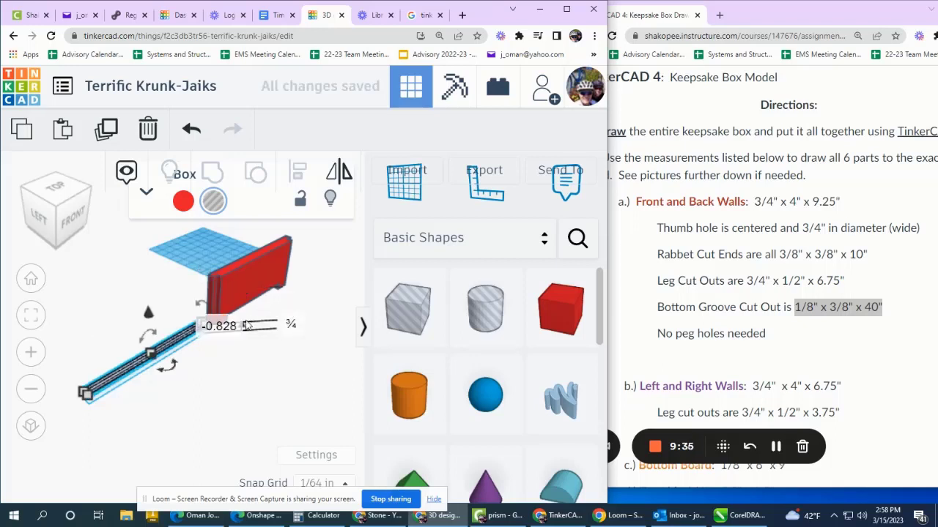
- Align the groove hole box and the wall to be centered on each other lengthwise
{"action": "left_click_drag", "start_coordinate": [306, 401], "coordinate": [164, 290]}
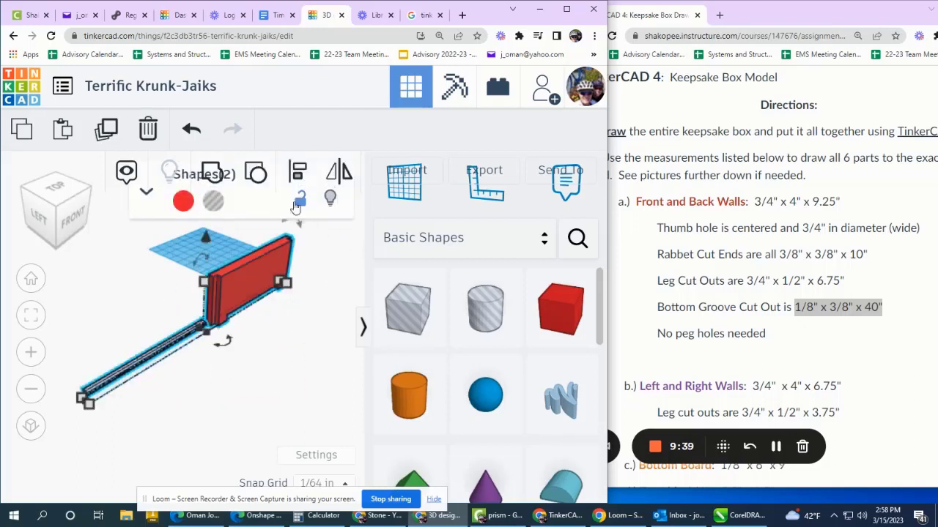
{"action": "left_click", "coordinate": [299, 176]}
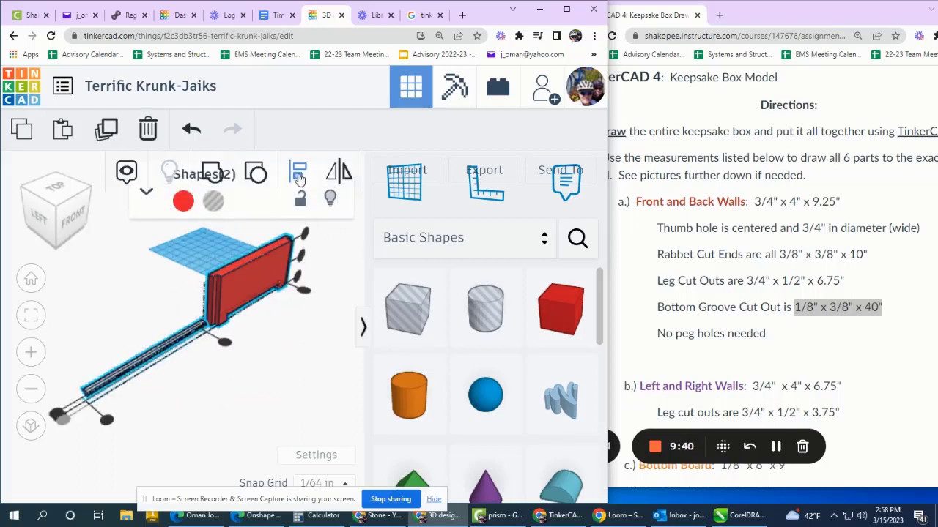
{"action": "left_click", "coordinate": [225, 345]}
{"action": "scroll", "coordinate": [227, 343], "scroll_direction": "up", "scroll_amount": 6}
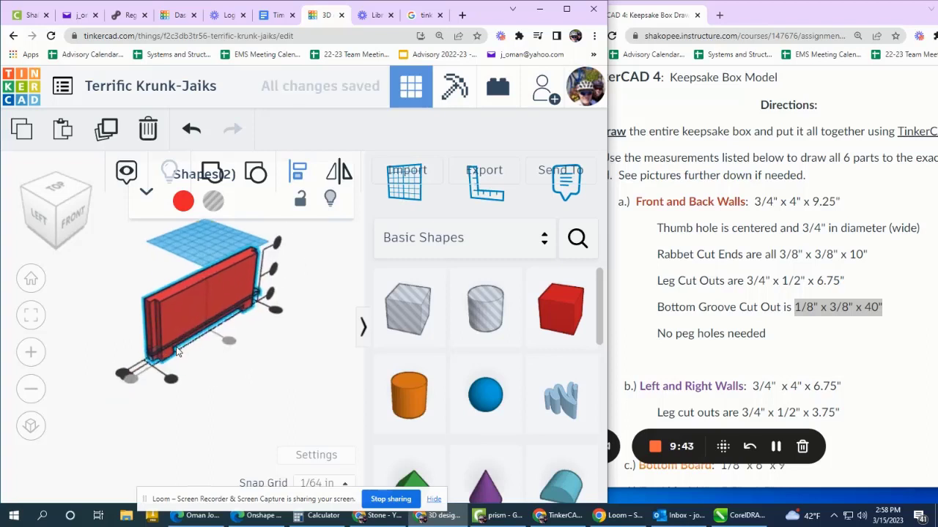
{"action": "scroll", "coordinate": [135, 357], "scroll_direction": "up", "scroll_amount": 3}
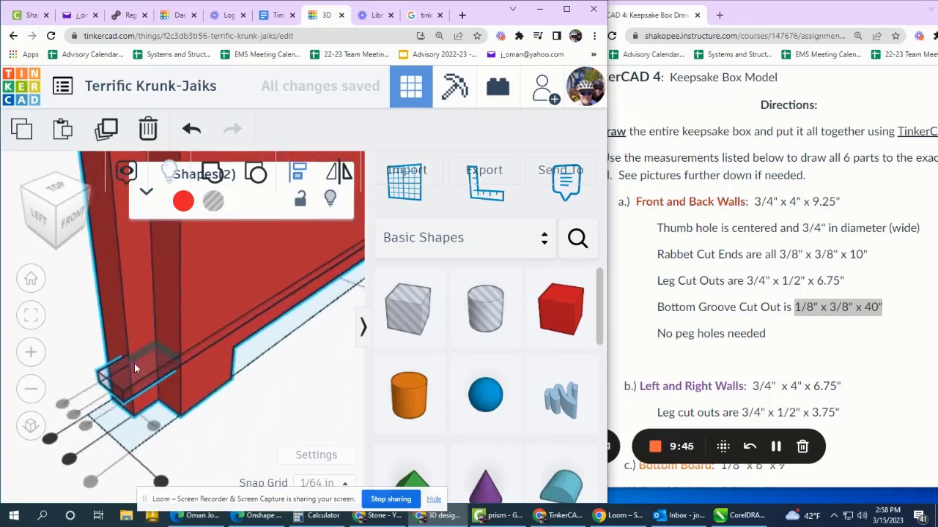
{"action": "scroll", "coordinate": [142, 354], "scroll_direction": "down", "scroll_amount": 6}
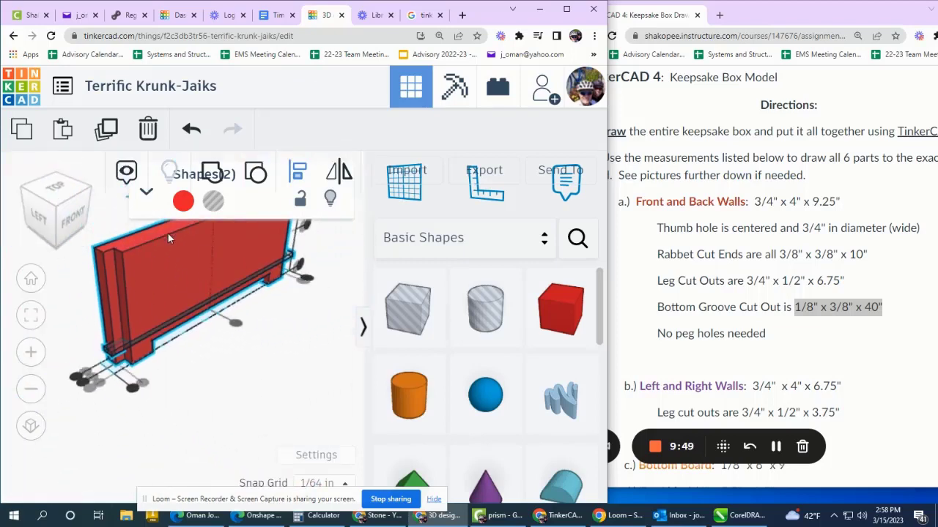
{"action": "left_click", "coordinate": [119, 282]}
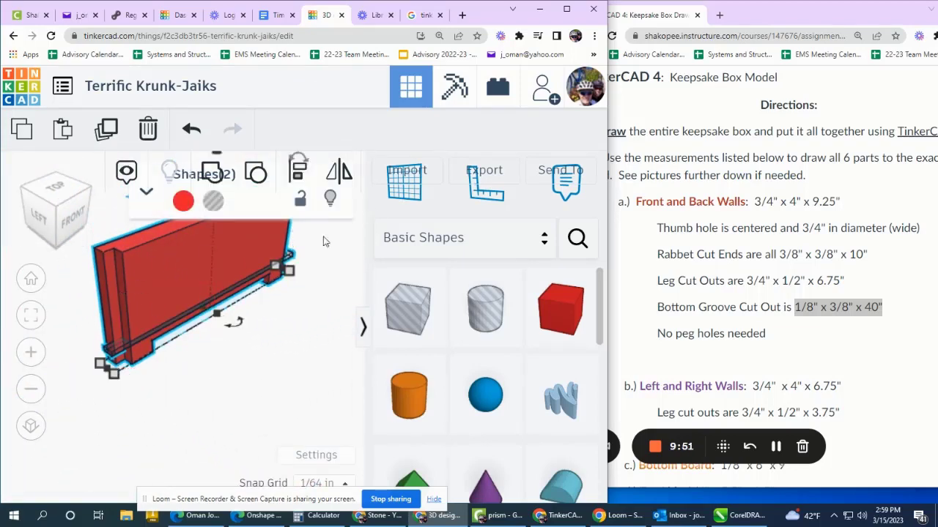
- Group the hole box with the wall to cut the bottom groove, and keep the finished wall selected
{"action": "left_click", "coordinate": [211, 173]}
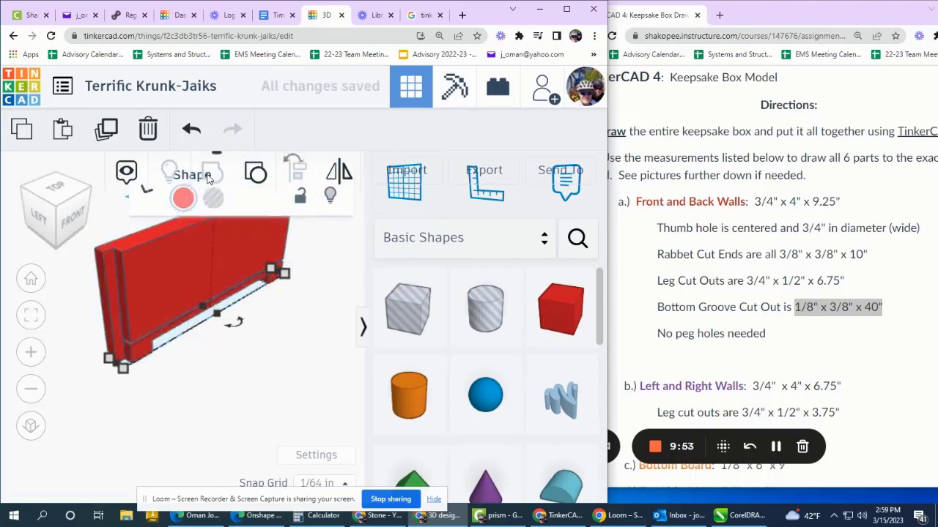
{"action": "right_click_drag", "start_coordinate": [146, 319], "coordinate": [110, 362]}
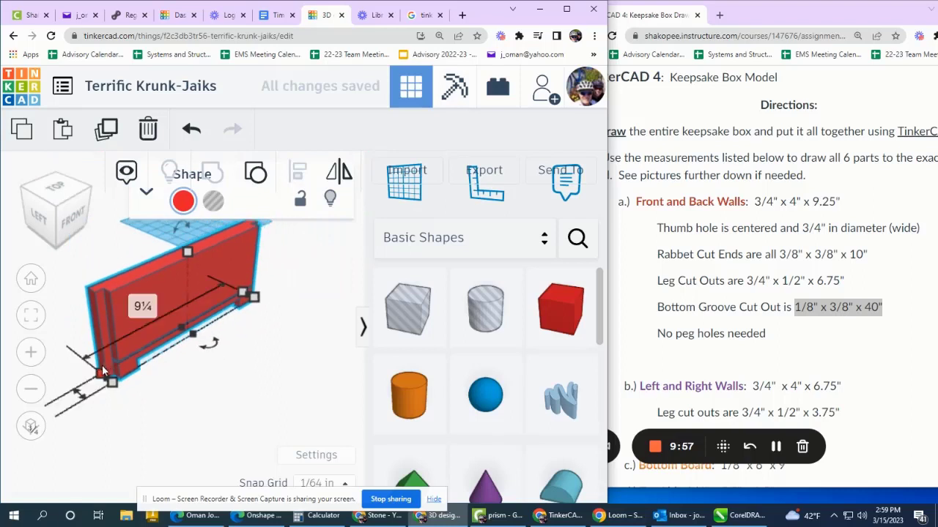
{"action": "scroll", "coordinate": [99, 370], "scroll_direction": "down", "scroll_amount": 3}
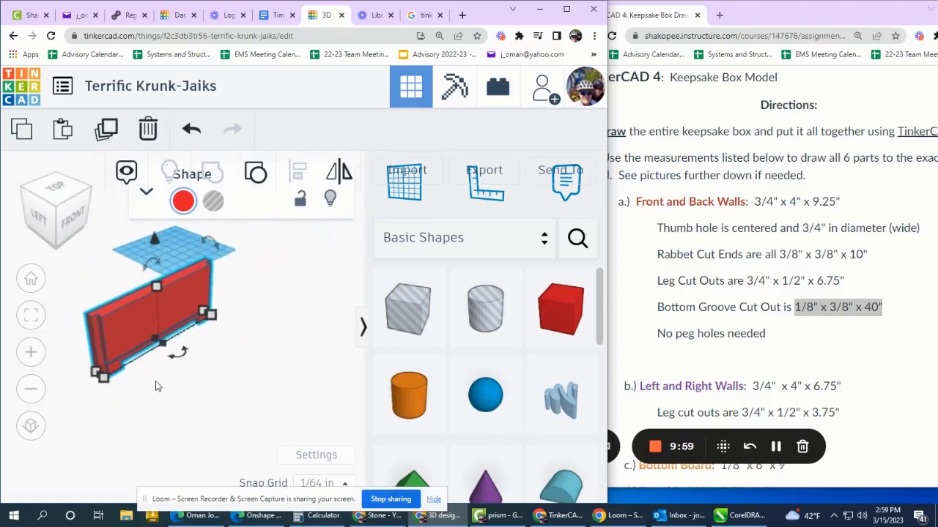
{"action": "left_click_drag", "start_coordinate": [203, 390], "coordinate": [122, 302]}
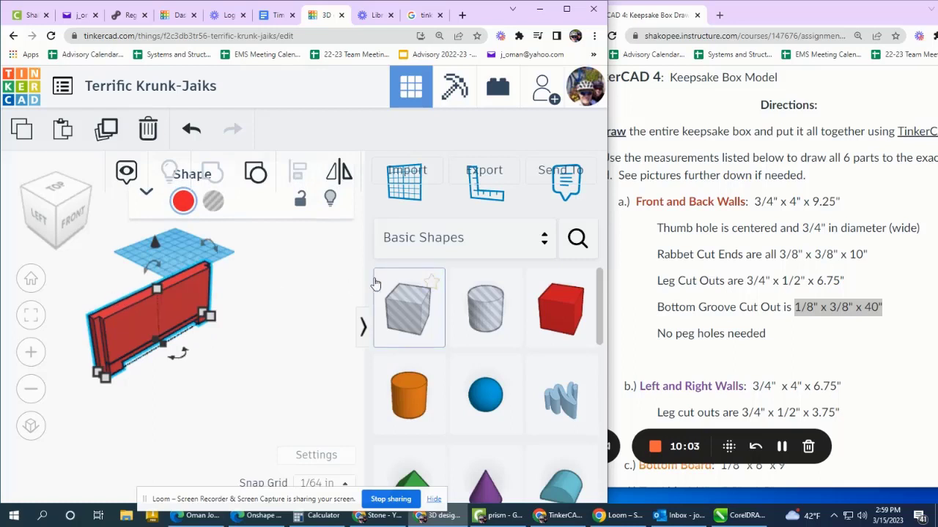
- Duplicate the finished wall and move the copy about 11.842 in away from the original along its length
{"action": "left_click", "coordinate": [108, 128]}
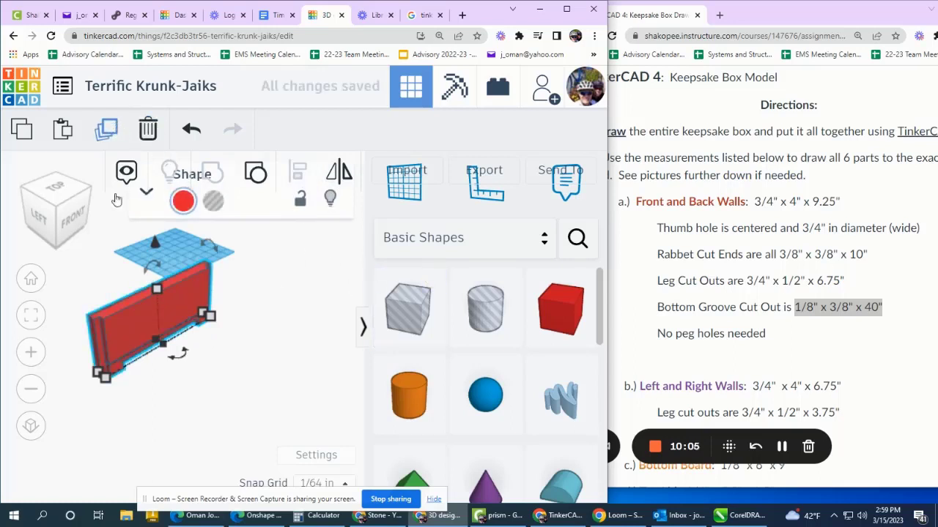
{"action": "left_click_drag", "start_coordinate": [152, 314], "coordinate": [278, 265]}
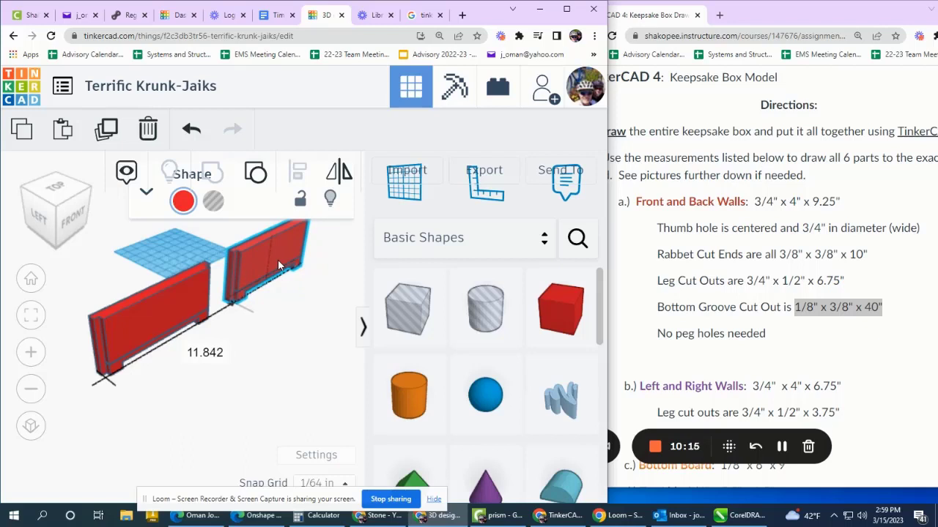
{"action": "left_click_drag", "start_coordinate": [278, 265], "coordinate": [278, 265]}
{"action": "scroll", "coordinate": [121, 396], "scroll_direction": "down", "scroll_amount": 3}
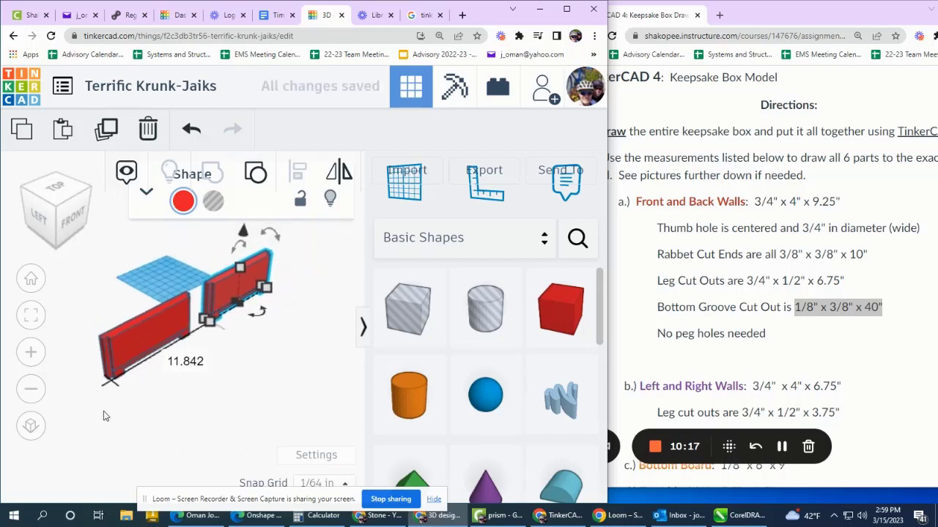
{"action": "scroll", "coordinate": [264, 259], "scroll_direction": "up", "scroll_amount": 3}
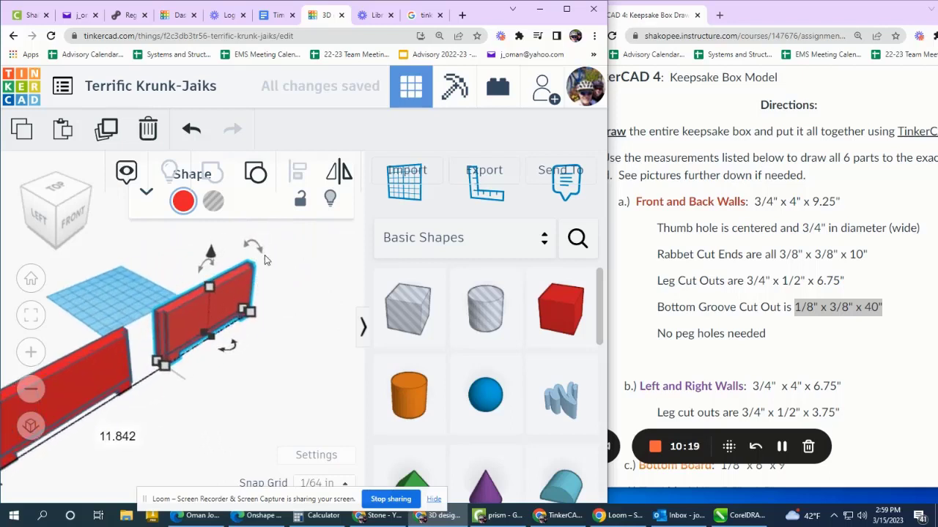
{"action": "scroll", "coordinate": [264, 256], "scroll_direction": "up", "scroll_amount": 4}
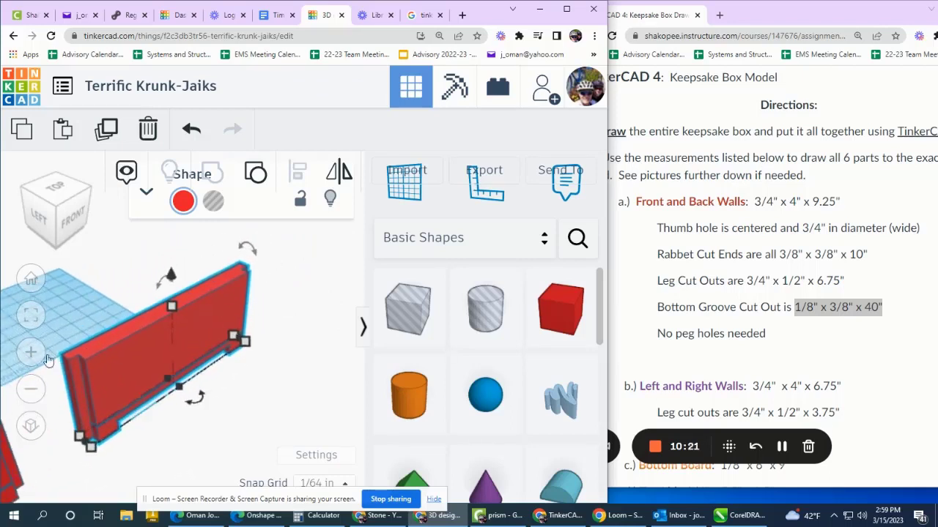
{"action": "scroll", "coordinate": [47, 359], "scroll_direction": "up", "scroll_amount": 3}
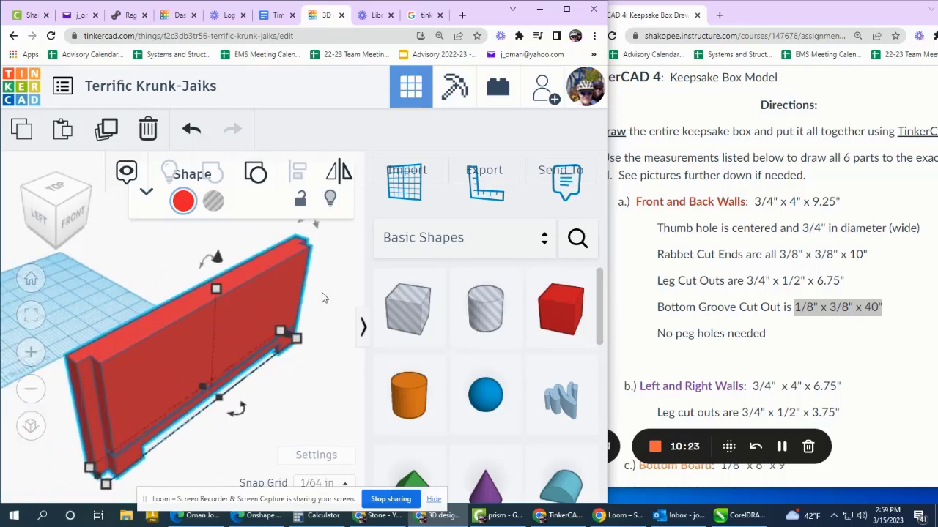
- Place a hole box in front of the duplicate wall and highlight the 3/8" x 3/8" x 10" rabbet size in the assignment
{"action": "left_click_drag", "start_coordinate": [405, 309], "coordinate": [285, 403]}
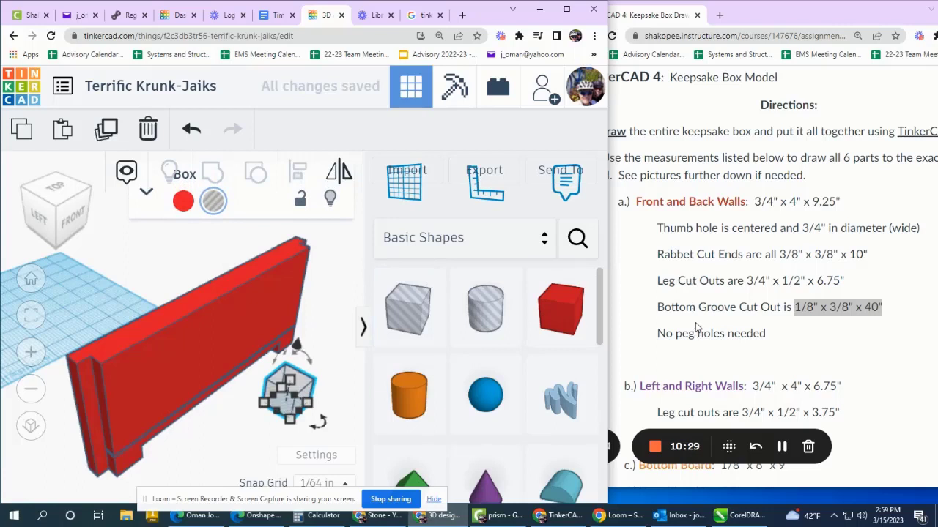
{"action": "left_click", "coordinate": [687, 278]}
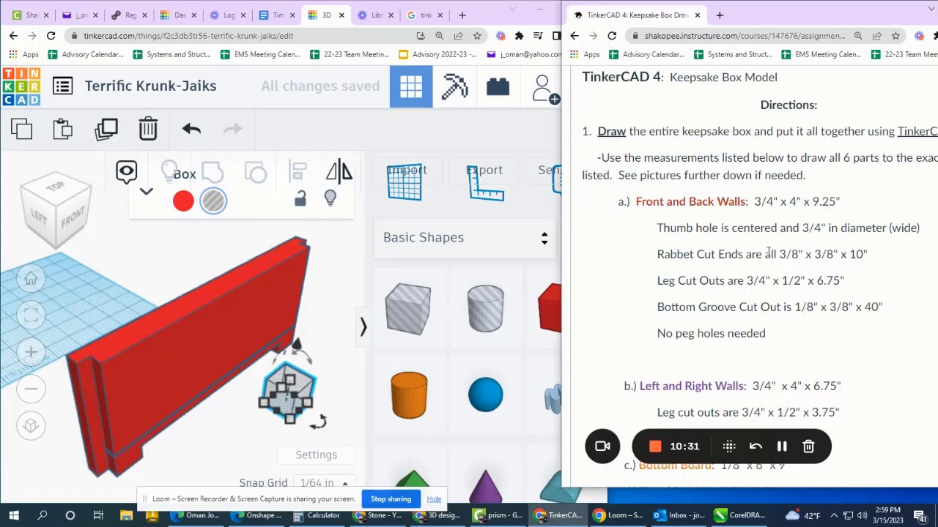
{"action": "left_click_drag", "start_coordinate": [780, 253], "coordinate": [873, 254]}
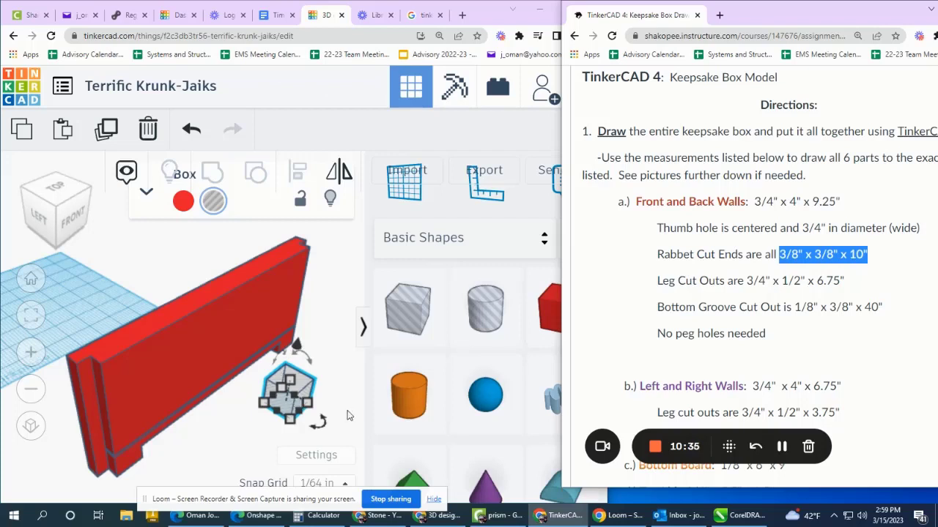
- Set the new hole box's width to 3/8 in and its length to 10 in
{"action": "left_click", "coordinate": [291, 426]}
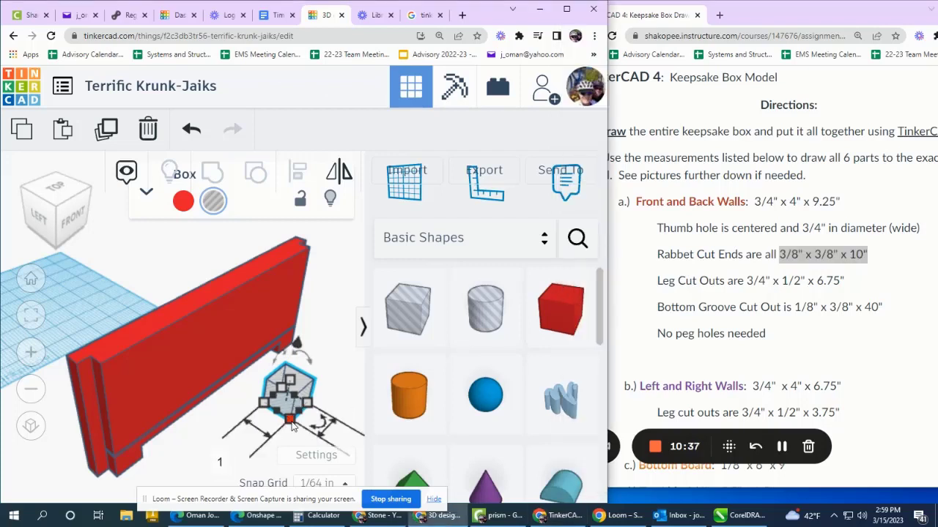
{"action": "left_click", "coordinate": [221, 462]}
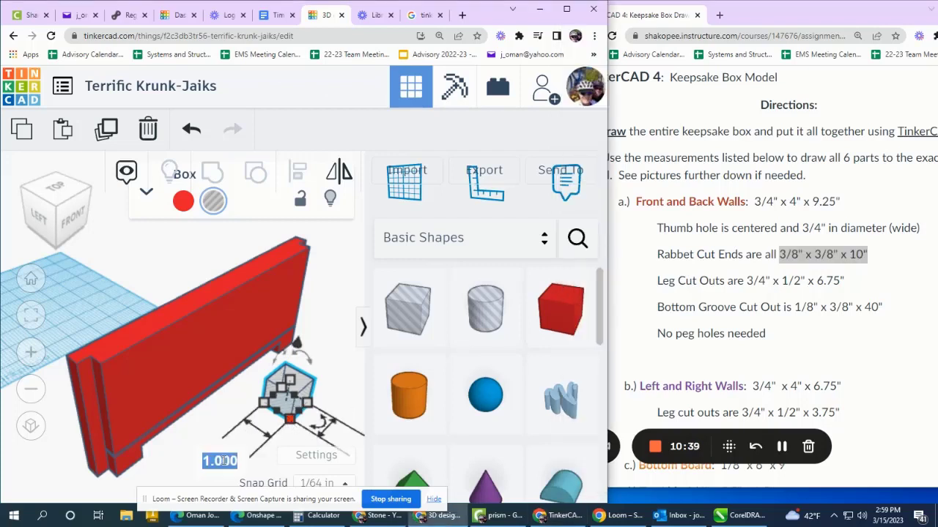
{"action": "type", "text": "3/8"}
{"action": "key", "text": "Return"}
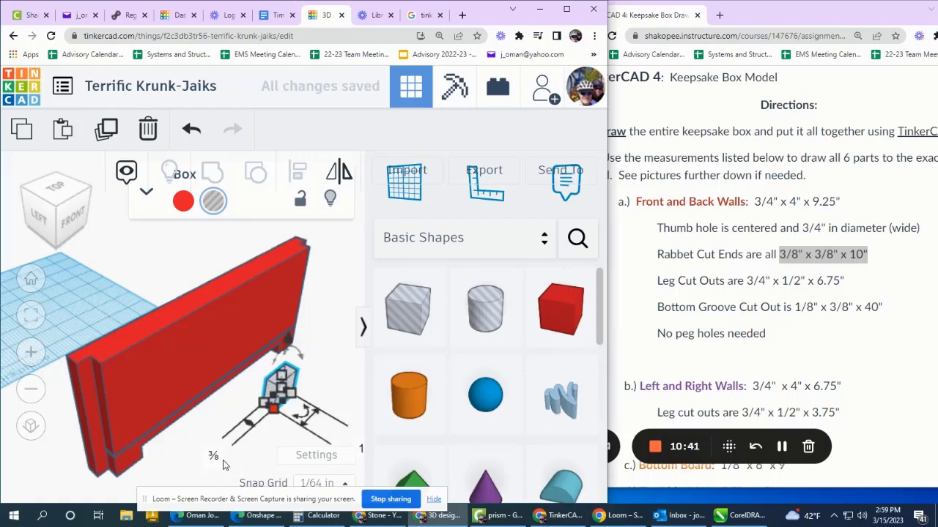
{"action": "scroll", "coordinate": [177, 393], "scroll_direction": "down", "scroll_amount": 5}
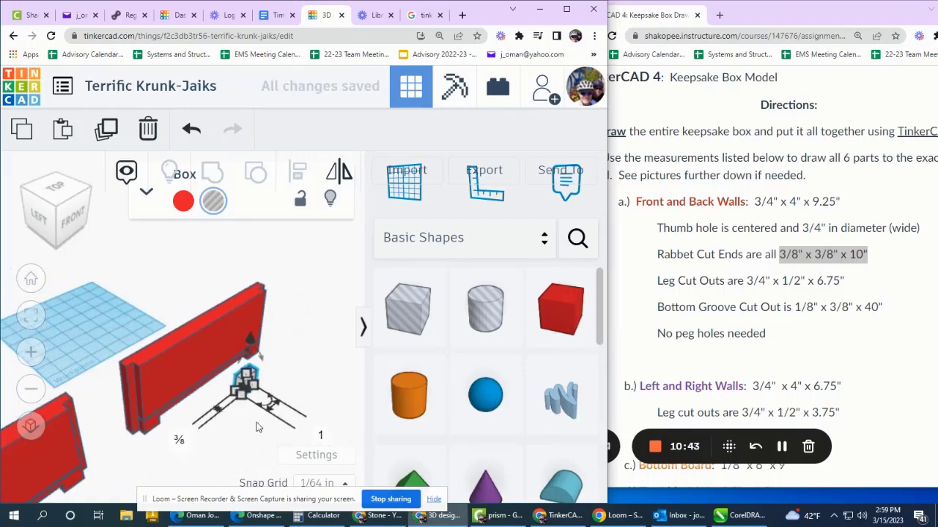
{"action": "left_click", "coordinate": [321, 435]}
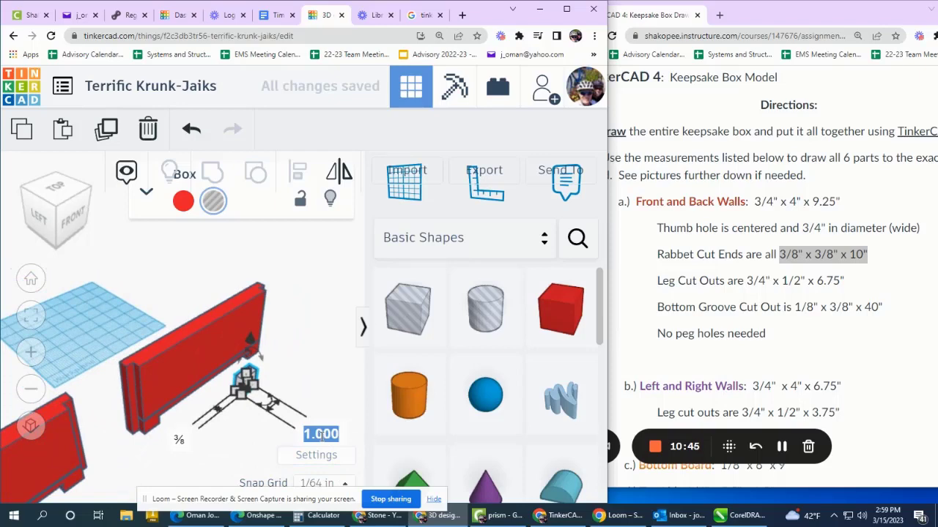
{"action": "type", "text": "10"}
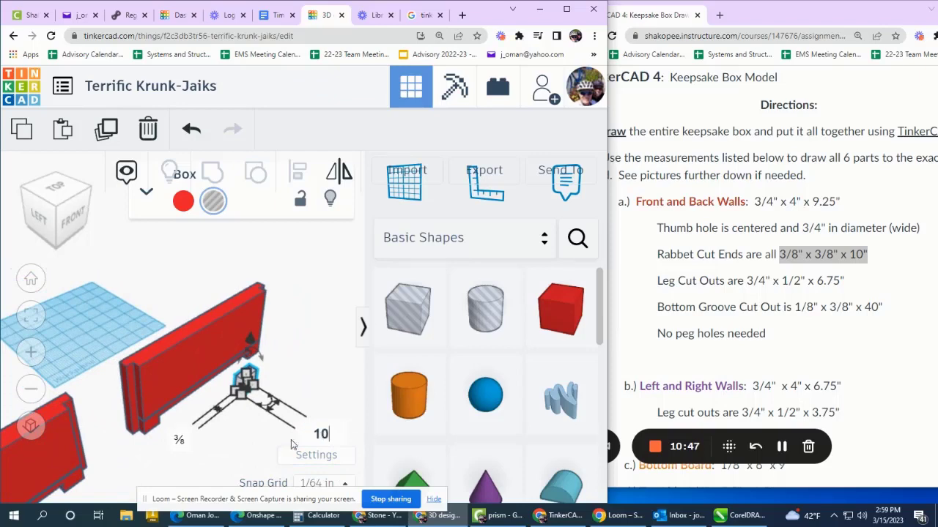
{"action": "key", "text": "Return"}
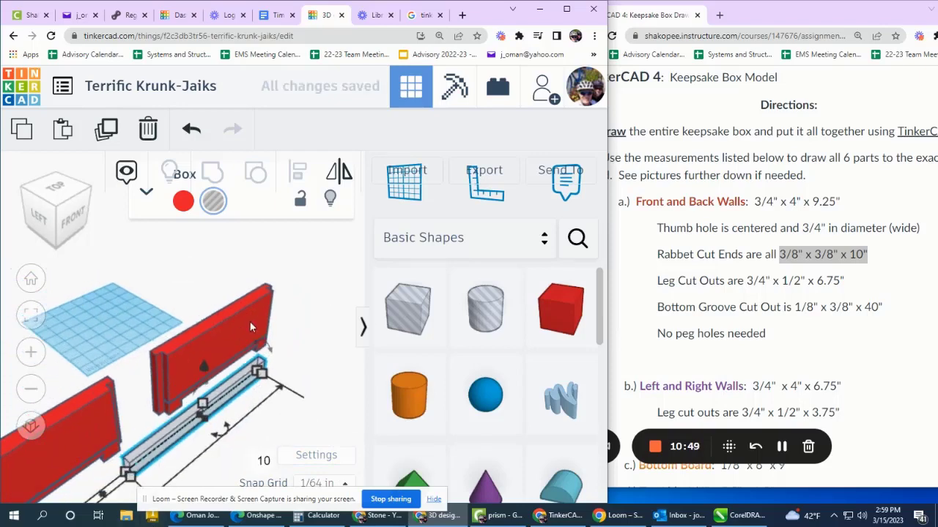
- Set the 10 in hole box's height to 0.375 in
{"action": "scroll", "coordinate": [320, 284], "scroll_direction": "down", "scroll_amount": 2}
{"action": "scroll", "coordinate": [334, 289], "scroll_direction": "down", "scroll_amount": 2}
{"action": "scroll", "coordinate": [184, 438], "scroll_direction": "up", "scroll_amount": 2}
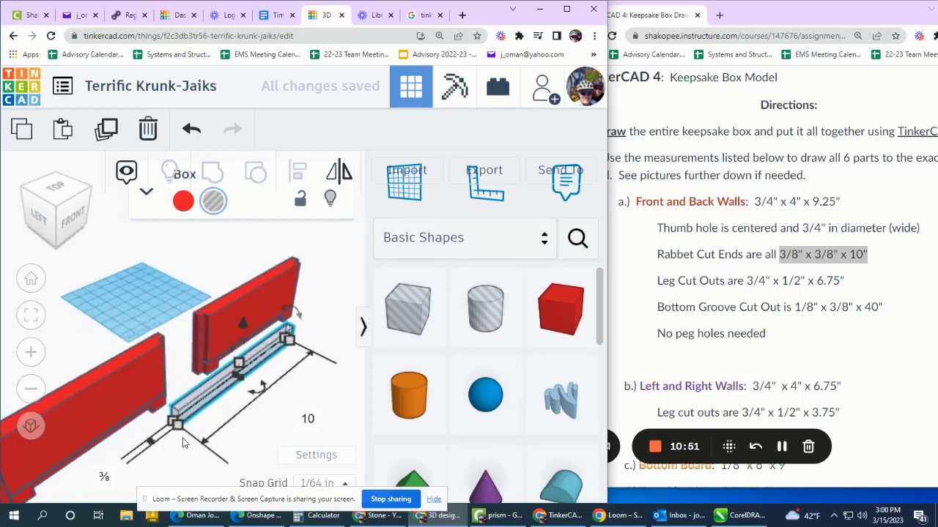
{"action": "scroll", "coordinate": [247, 356], "scroll_direction": "up", "scroll_amount": 4}
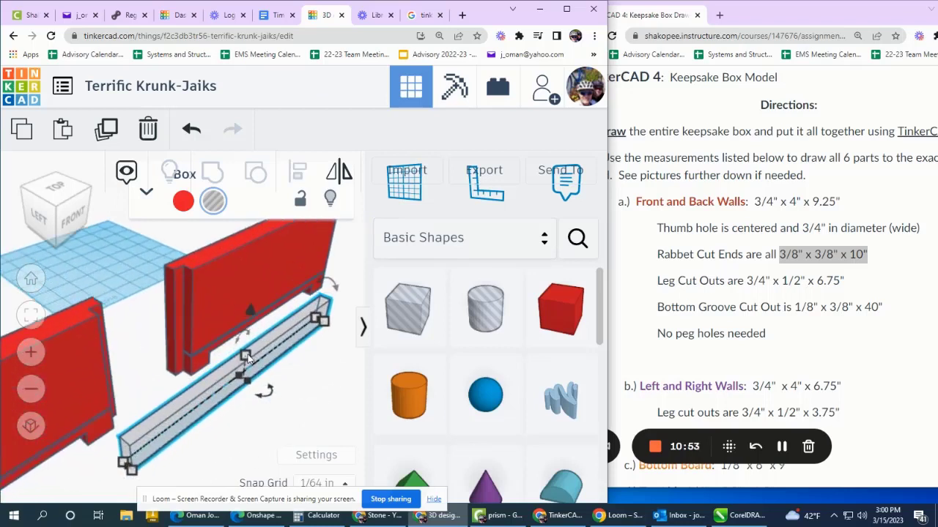
{"action": "mouse_move", "coordinate": [247, 356]}
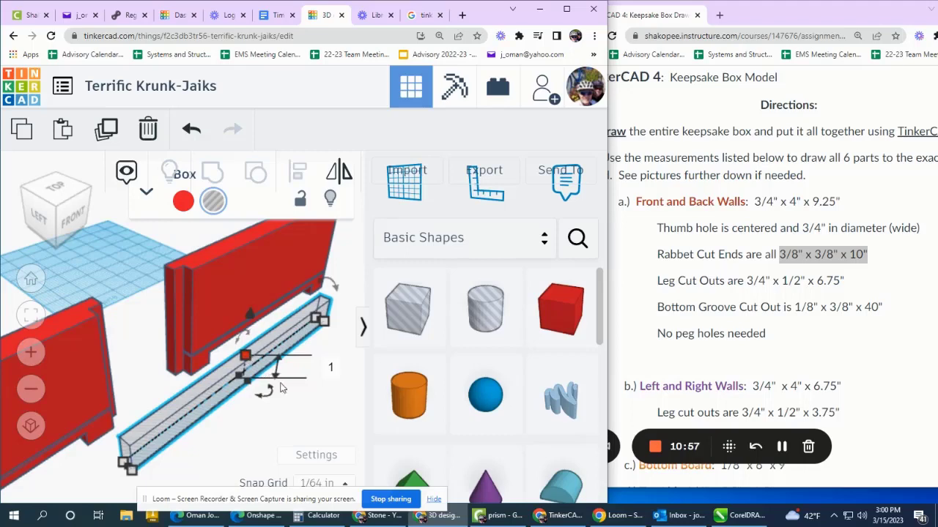
{"action": "left_click", "coordinate": [331, 368]}
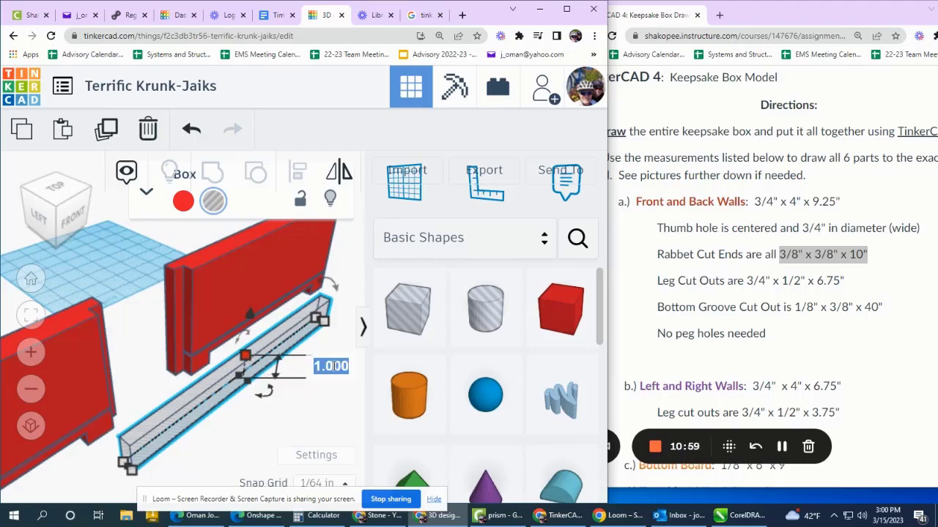
{"action": "type", "text": ".375"}
{"action": "key", "text": "Return"}
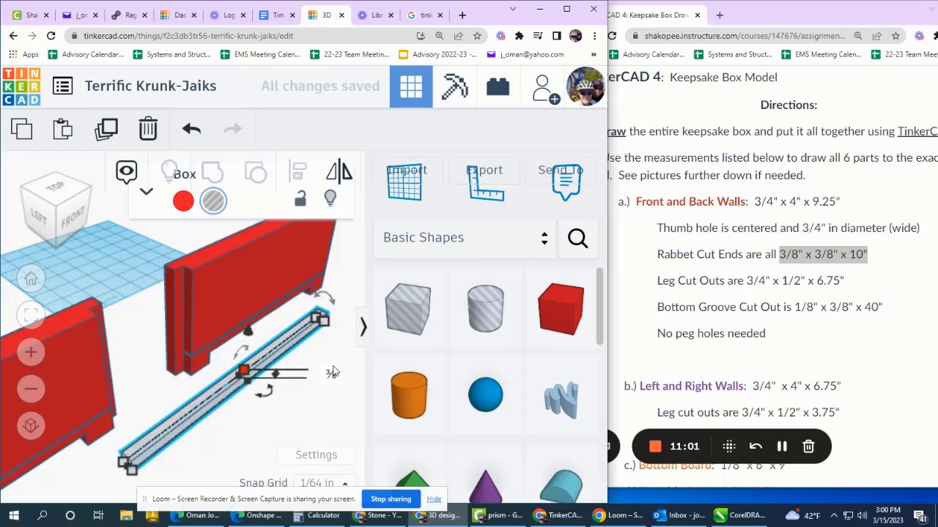
- Align the hole box with the duplicate wall: flush at the top, centered lengthwise and flush at the front face
{"action": "scroll", "coordinate": [128, 323], "scroll_direction": "down", "scroll_amount": 3}
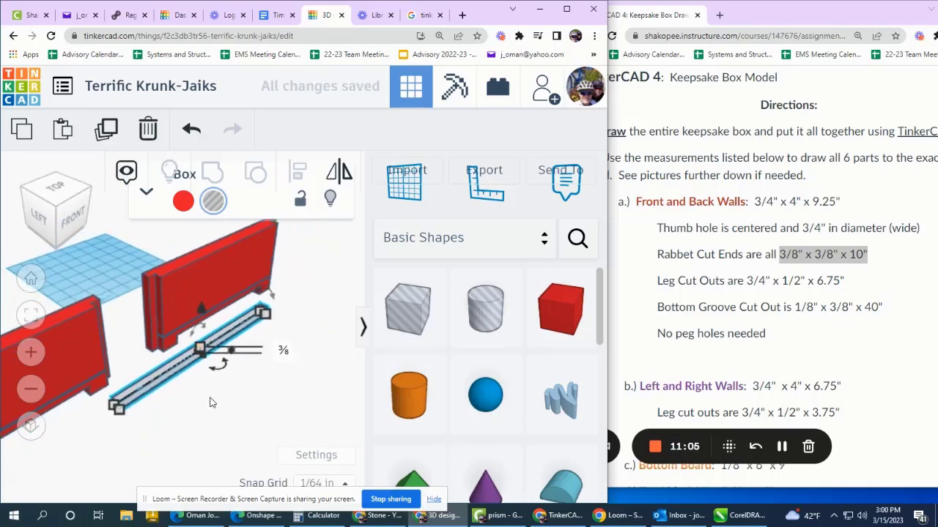
{"action": "left_click_drag", "start_coordinate": [277, 397], "coordinate": [209, 267]}
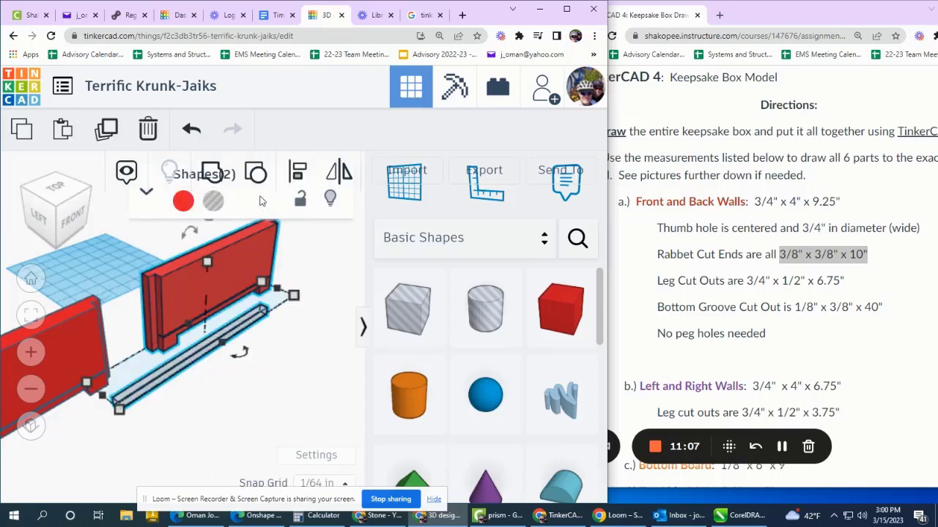
{"action": "left_click", "coordinate": [297, 170]}
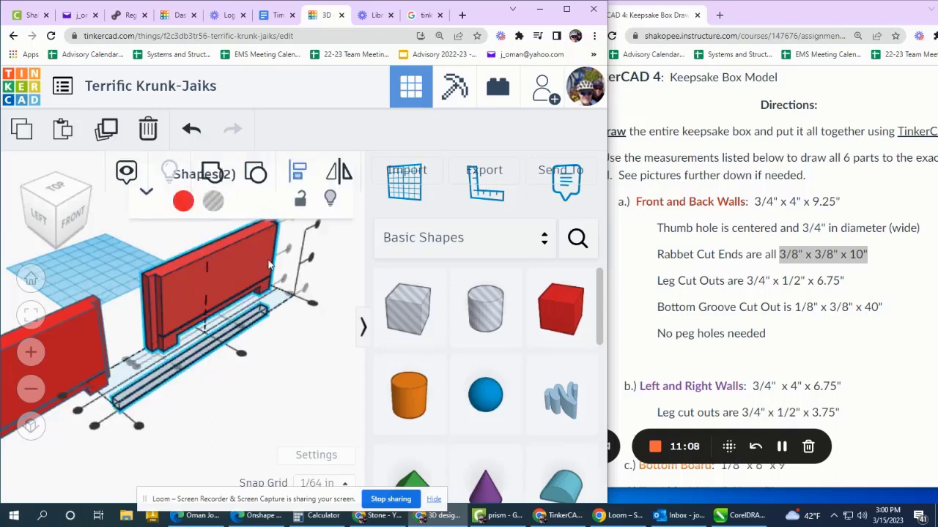
{"action": "left_click", "coordinate": [317, 226]}
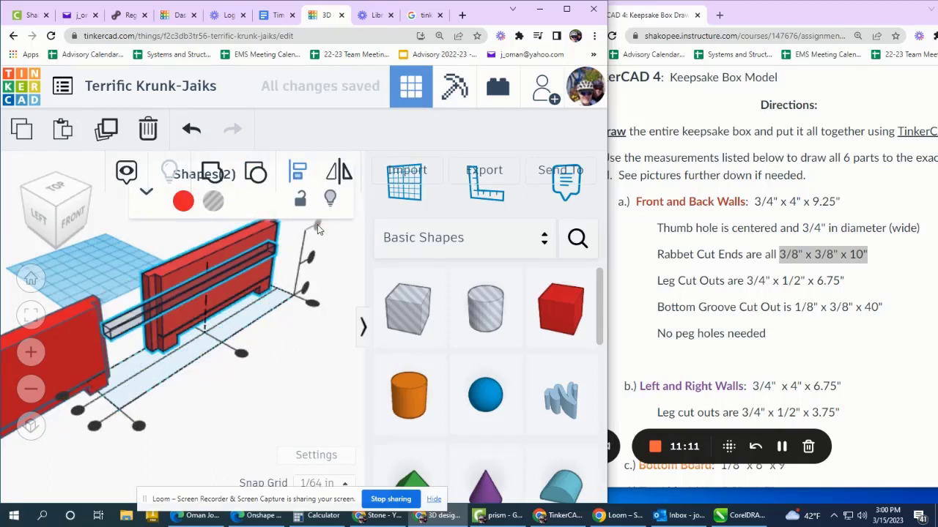
{"action": "left_click", "coordinate": [241, 355]}
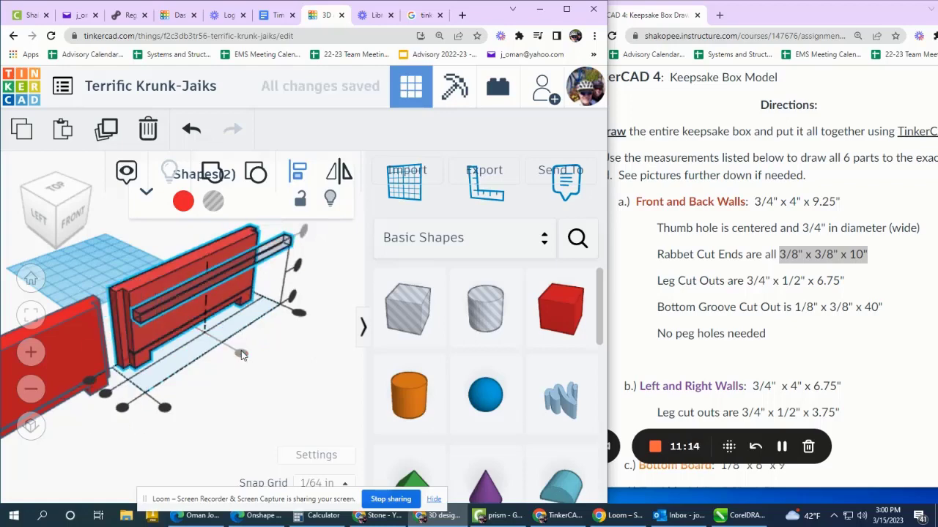
{"action": "left_click", "coordinate": [125, 411]}
- Group the hole box with the duplicate wall to cut the rabbet along its top front edge
{"action": "scroll", "coordinate": [177, 249], "scroll_direction": "up", "scroll_amount": 3}
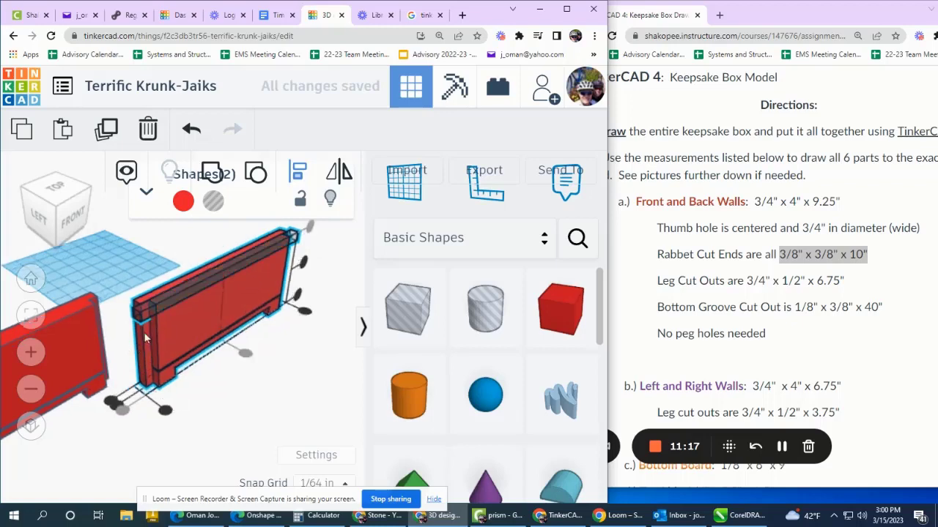
{"action": "scroll", "coordinate": [165, 279], "scroll_direction": "up", "scroll_amount": 2}
{"action": "scroll", "coordinate": [172, 268], "scroll_direction": "down", "scroll_amount": 3}
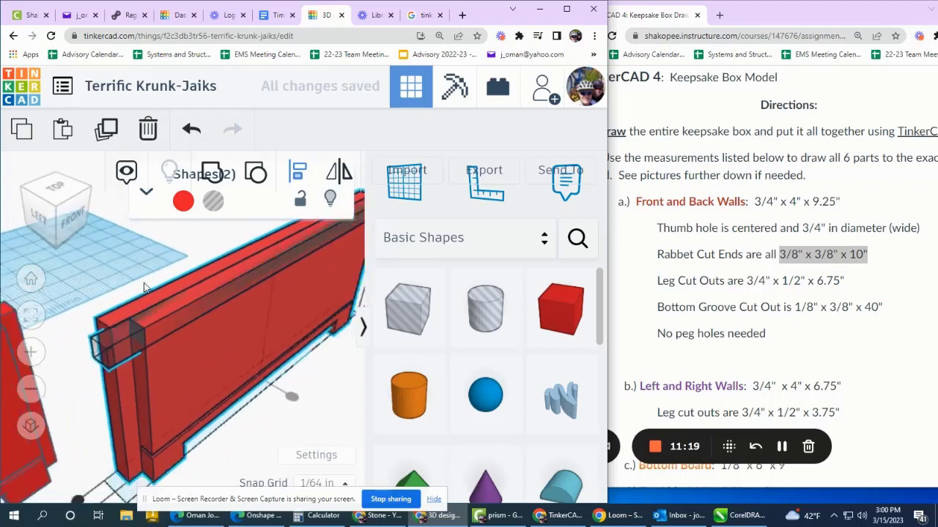
{"action": "left_click", "coordinate": [210, 175]}
{"action": "scroll", "coordinate": [125, 320], "scroll_direction": "down", "scroll_amount": 2}
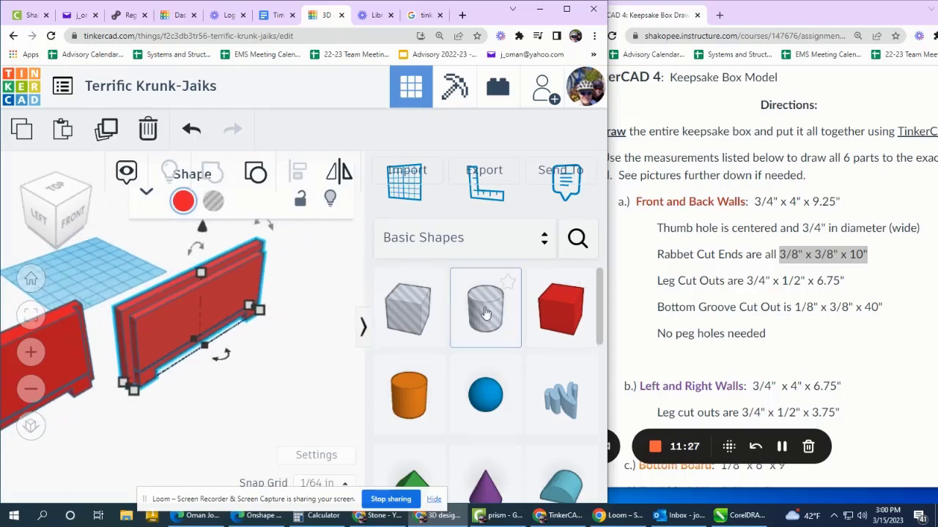
- Highlight the thumb hole specification in the assignment and set a temporary workplane on the duplicate wall's front face
{"action": "left_click", "coordinate": [629, 279]}
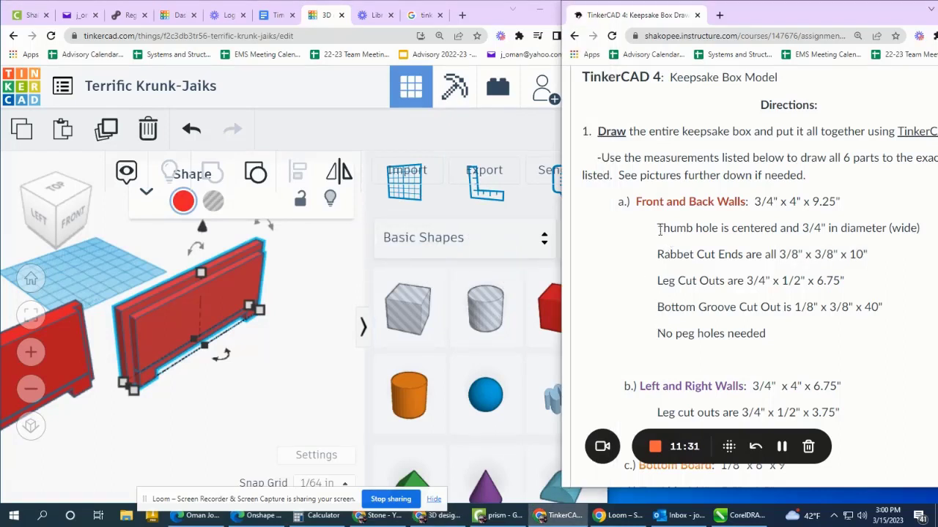
{"action": "left_click_drag", "start_coordinate": [659, 230], "coordinate": [922, 227]}
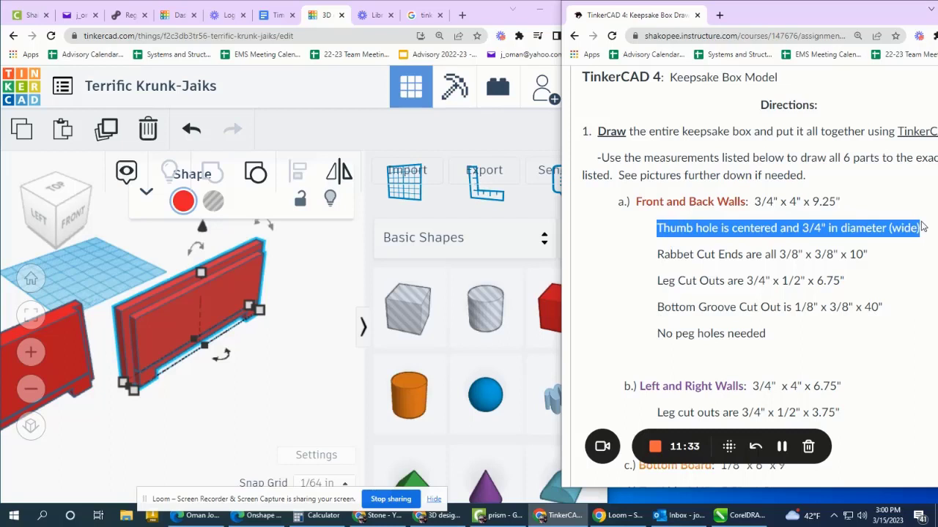
{"action": "left_click", "coordinate": [404, 199]}
{"action": "left_click", "coordinate": [210, 290]}
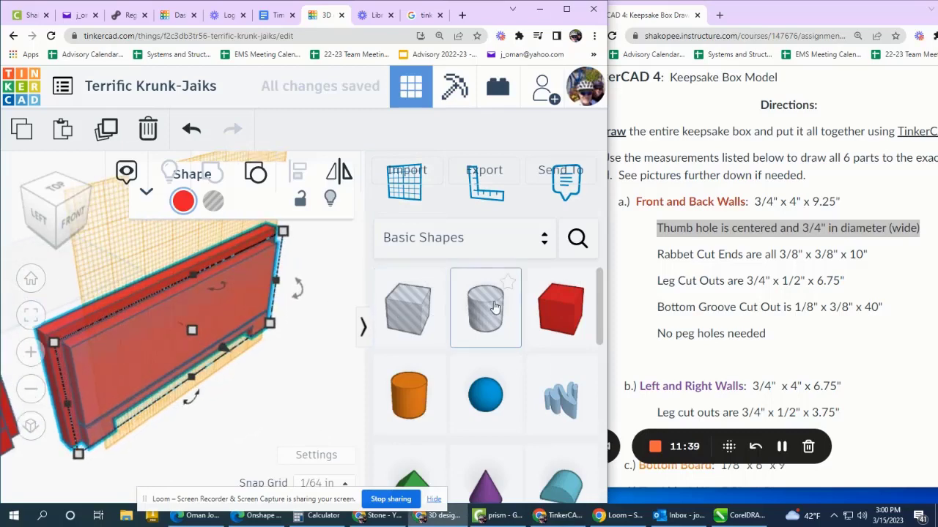
- Place a cylinder hole on the duplicate wall's face, near the middle of its upper edge, for the thumb hole
{"action": "left_click_drag", "start_coordinate": [476, 308], "coordinate": [176, 282]}
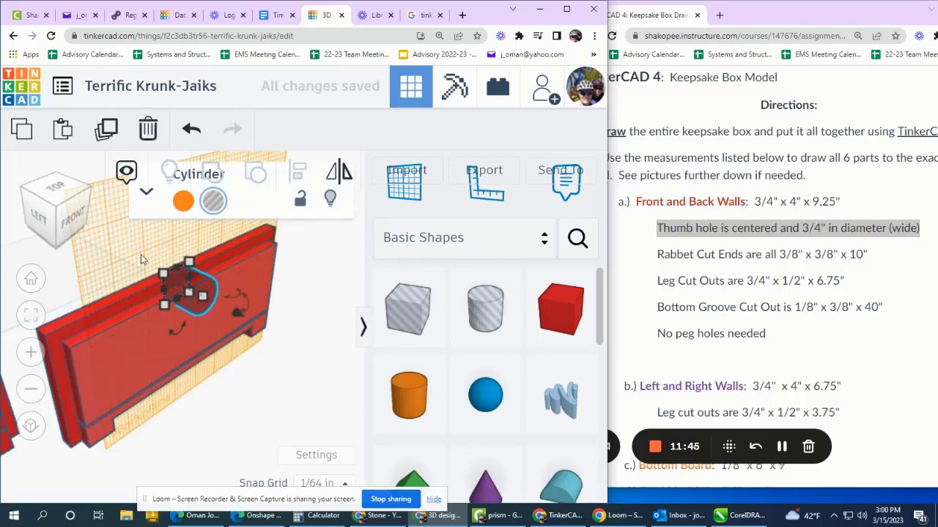
{"action": "scroll", "coordinate": [184, 294], "scroll_direction": "up", "scroll_amount": 3}
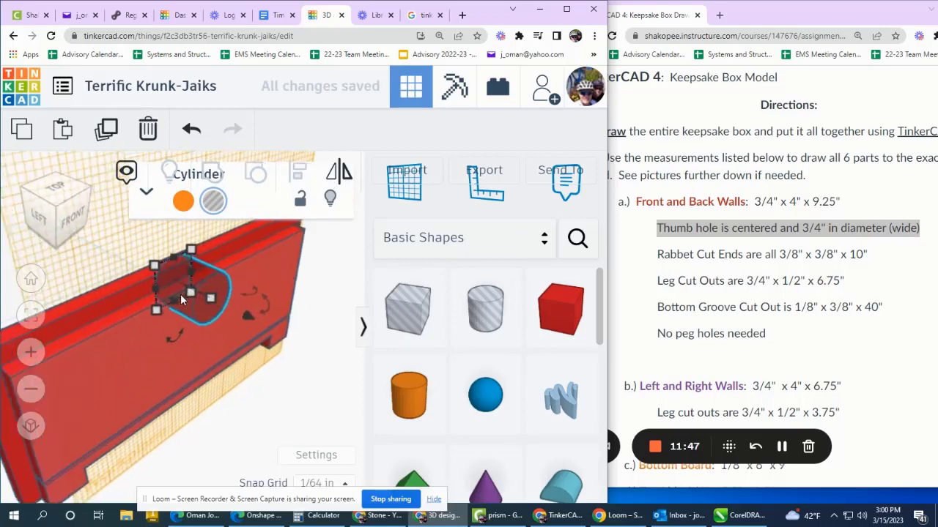
{"action": "scroll", "coordinate": [251, 316], "scroll_direction": "down", "scroll_amount": 2}
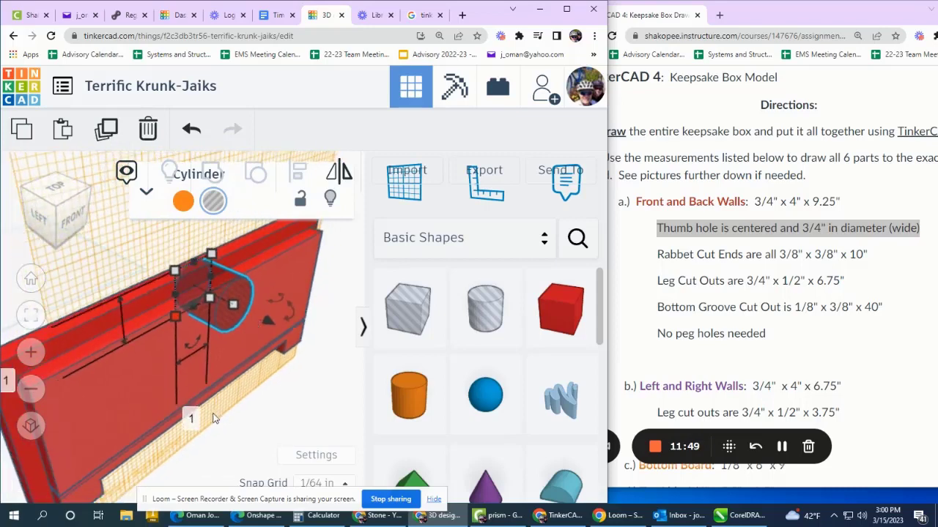
- Set both cross-section dimensions of the cylinder hole to 0.75 in for the thumb hole's diameter
{"action": "left_click", "coordinate": [192, 417]}
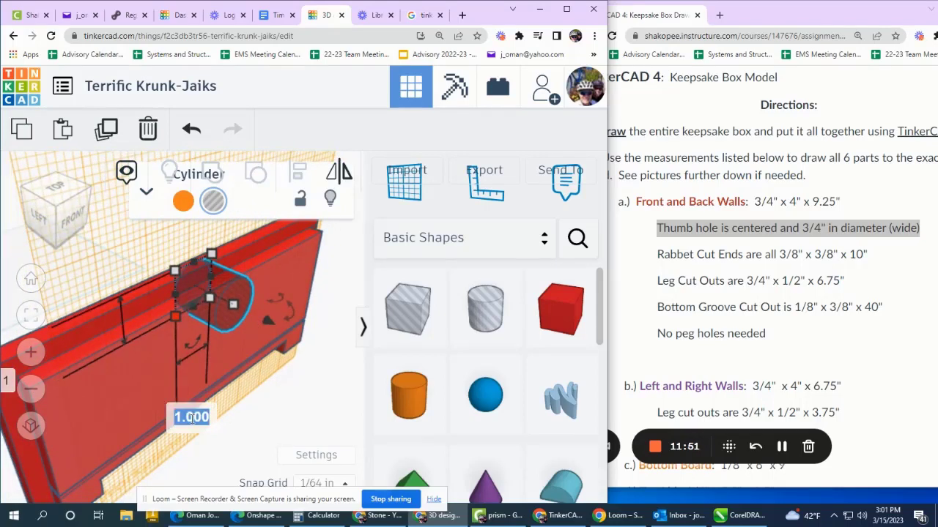
{"action": "key", "text": "BackSpace"}
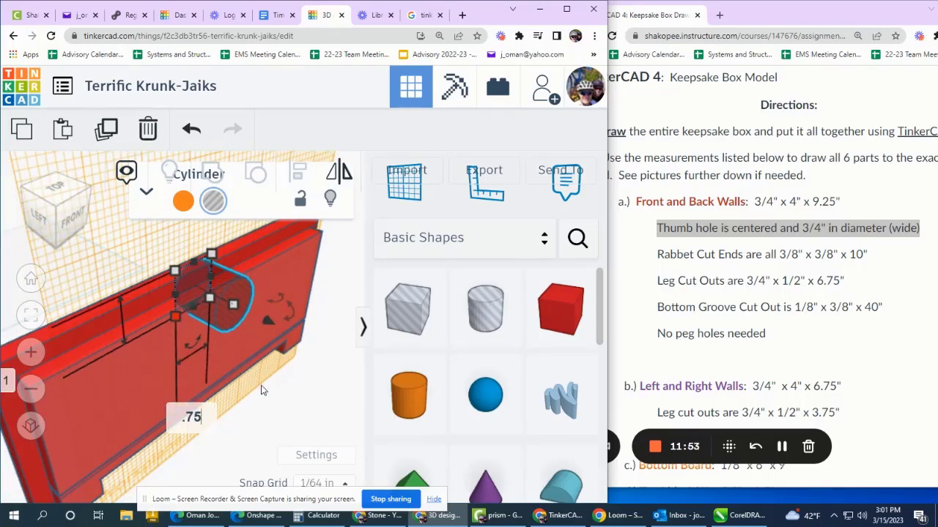
{"action": "key", "text": "Return"}
{"action": "scroll", "coordinate": [262, 388], "scroll_direction": "down", "scroll_amount": 2}
{"action": "left_click", "coordinate": [54, 387]}
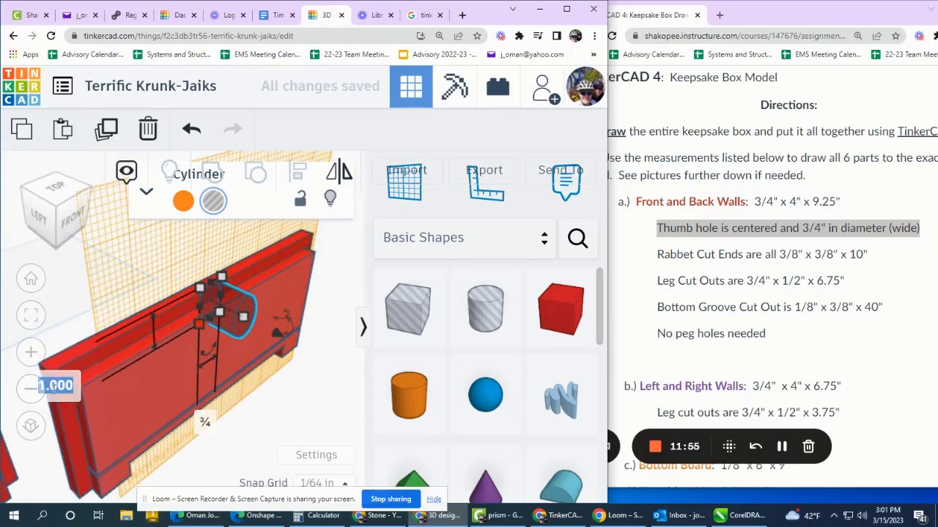
{"action": "type", "text": ".75"}
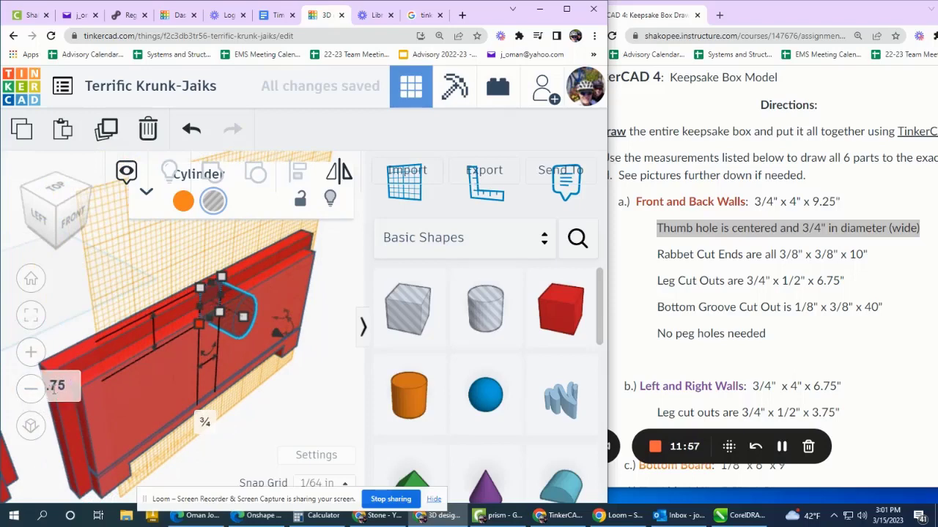
{"action": "key", "text": "Return"}
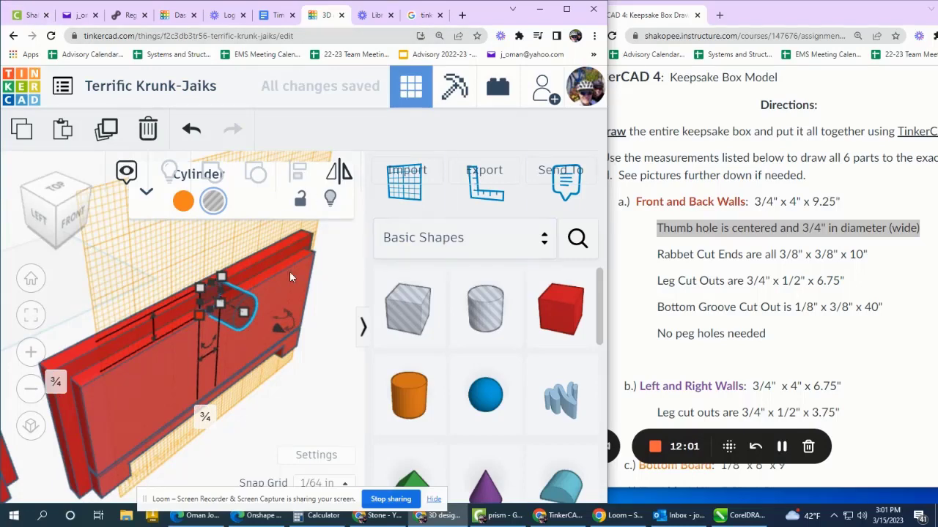
- Align the cylinder hole with the duplicate wall, centered along its length and through its thickness
{"action": "left_click_drag", "start_coordinate": [154, 255], "coordinate": [330, 371]}
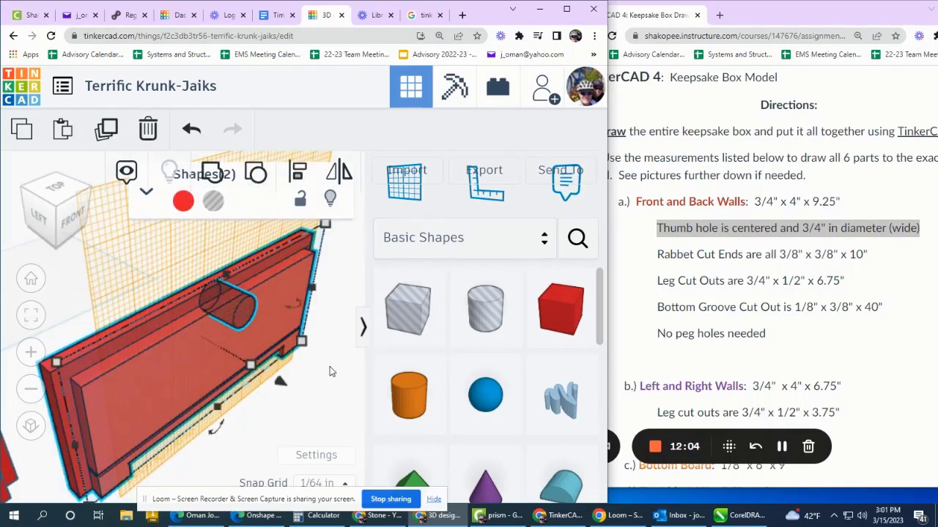
{"action": "left_click", "coordinate": [288, 176]}
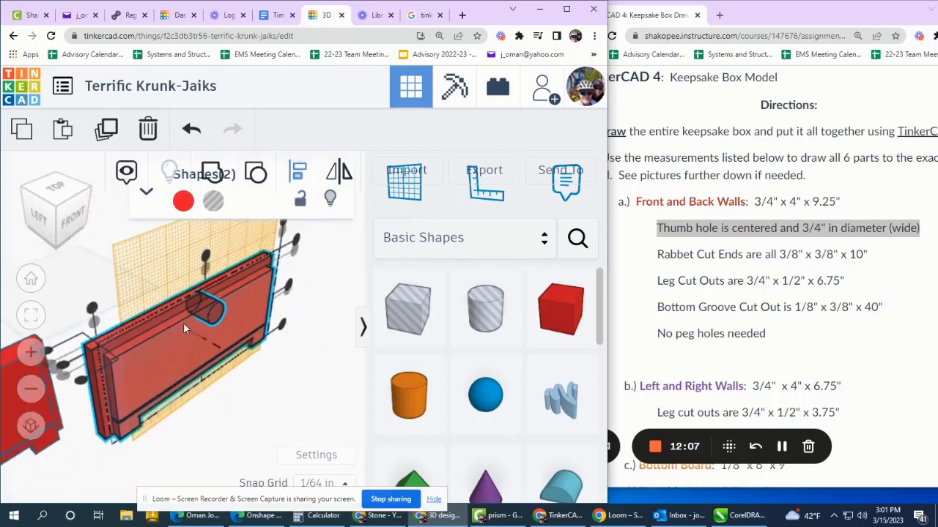
{"action": "scroll", "coordinate": [191, 330], "scroll_direction": "down", "scroll_amount": 3}
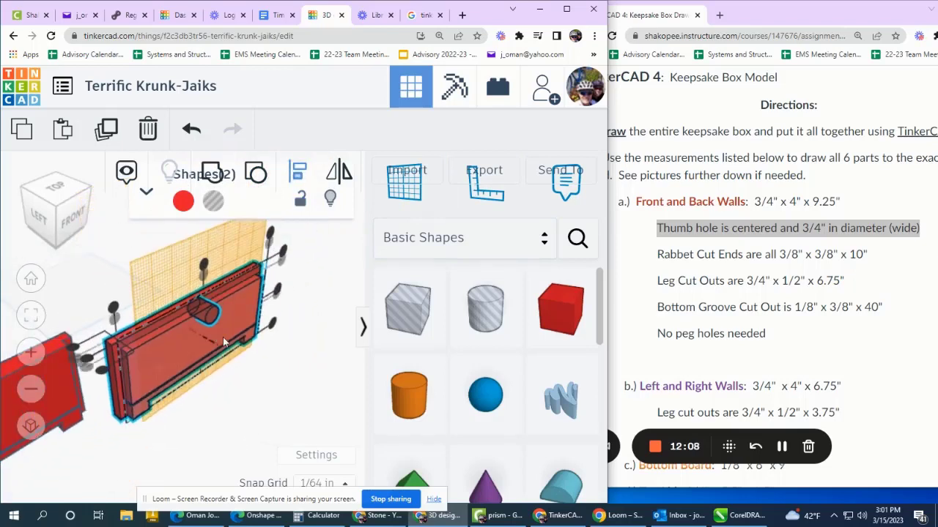
{"action": "left_click", "coordinate": [362, 327]}
{"action": "scroll", "coordinate": [174, 295], "scroll_direction": "up", "scroll_amount": 3}
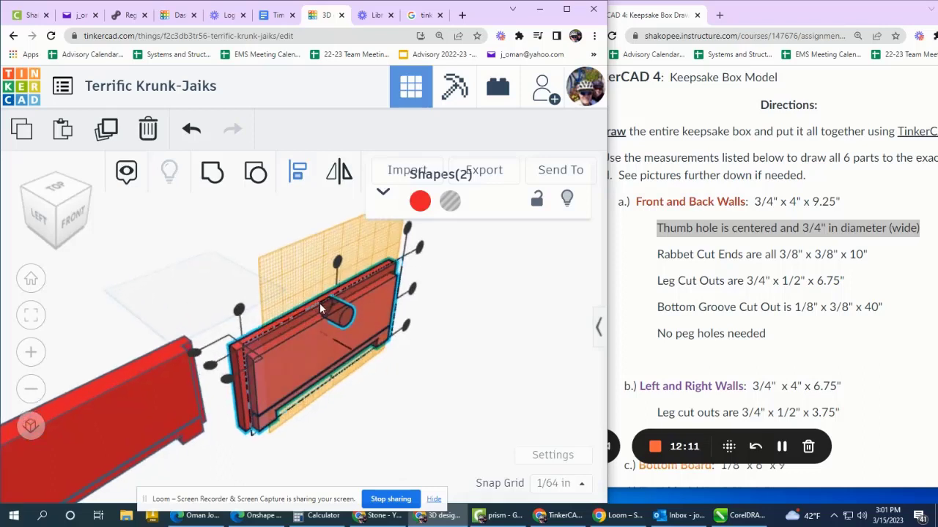
{"action": "scroll", "coordinate": [320, 309], "scroll_direction": "up", "scroll_amount": 1}
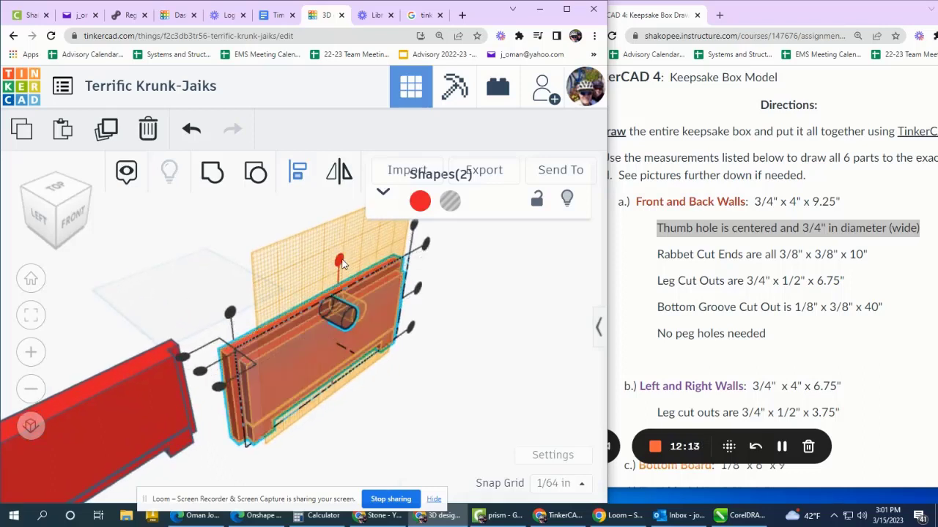
{"action": "left_click", "coordinate": [340, 261]}
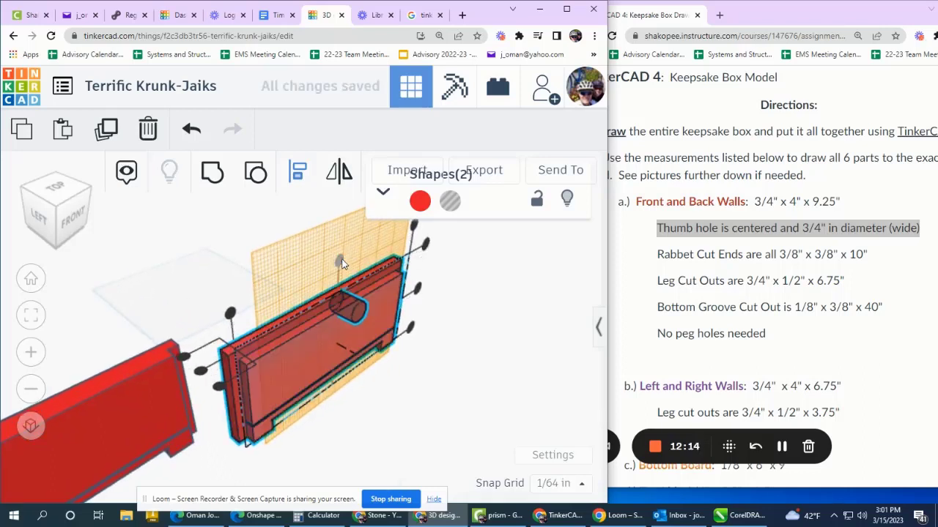
{"action": "left_click", "coordinate": [206, 376]}
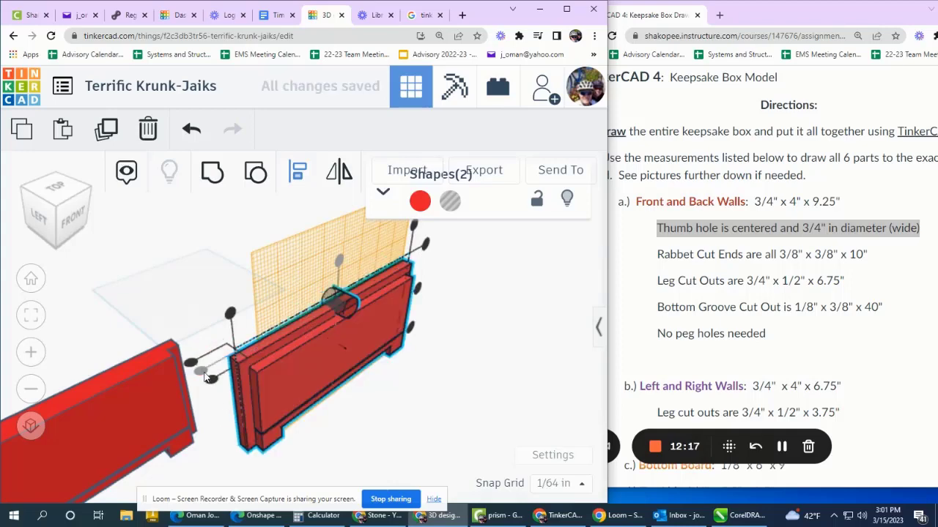
- Group the cylinder hole with the duplicate wall to cut the thumb hole into its top edge
{"action": "left_click", "coordinate": [473, 408]}
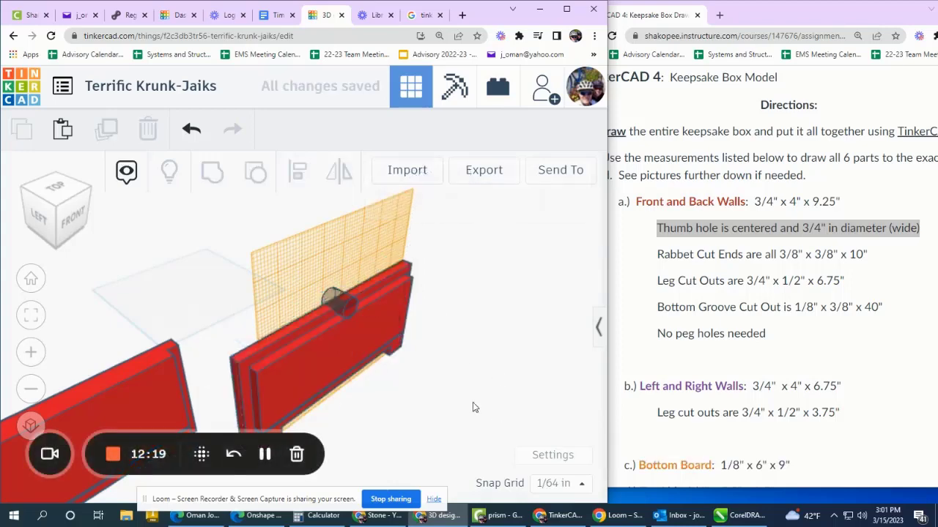
{"action": "left_click_drag", "start_coordinate": [472, 408], "coordinate": [228, 258]}
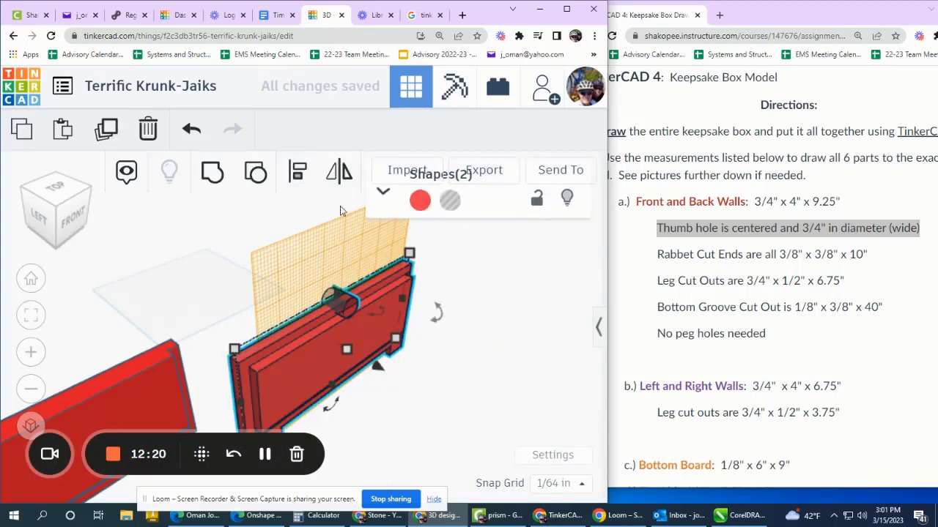
{"action": "left_click", "coordinate": [212, 173]}
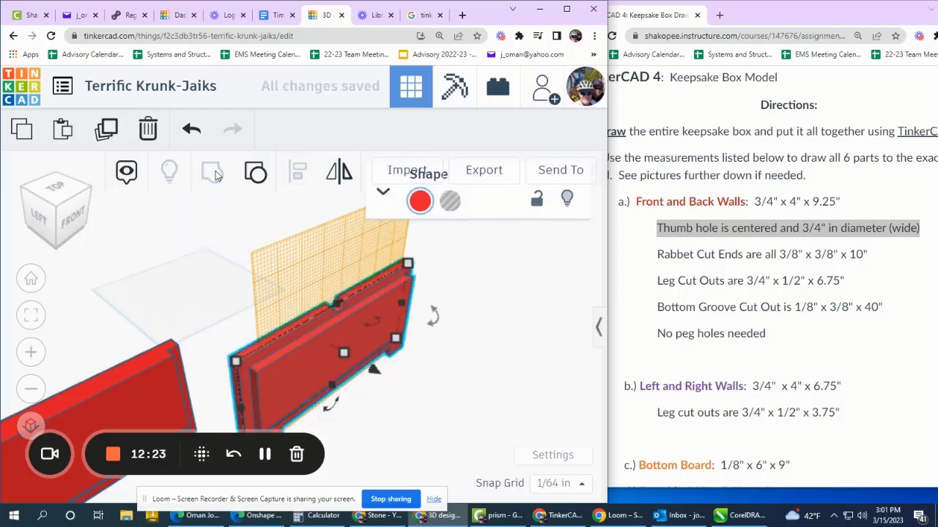
- Inspect the thumb hole cutout up close and compare both walls from the front and at an angle
{"action": "scroll", "coordinate": [213, 253], "scroll_direction": "down", "scroll_amount": 4}
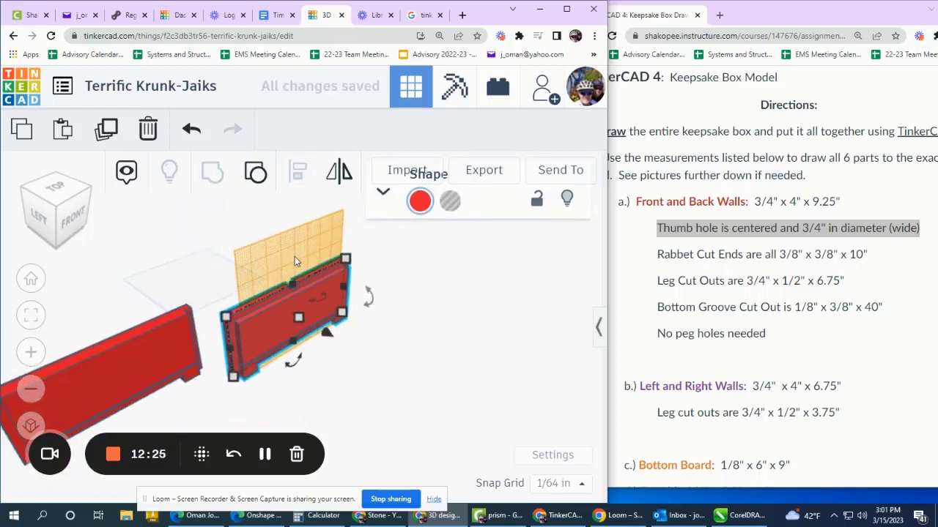
{"action": "scroll", "coordinate": [296, 281], "scroll_direction": "up", "scroll_amount": 2}
{"action": "scroll", "coordinate": [288, 308], "scroll_direction": "up", "scroll_amount": 3}
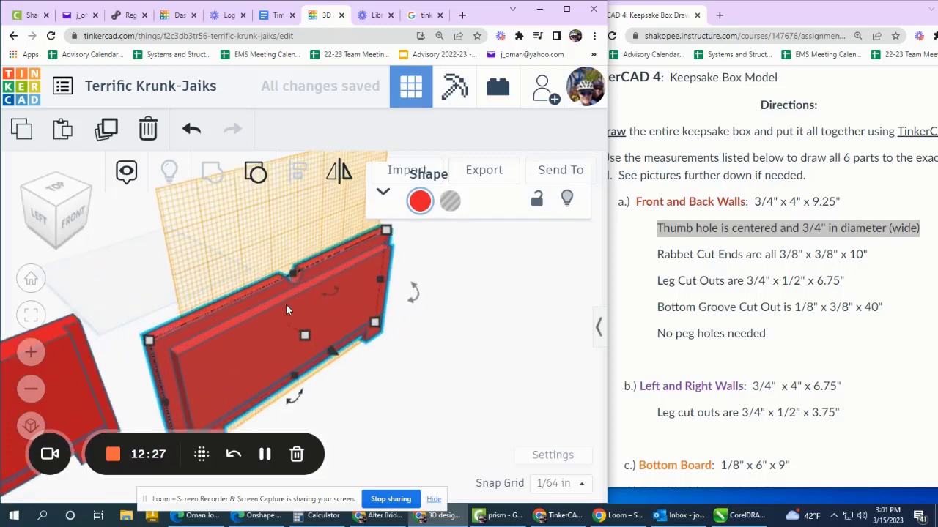
{"action": "scroll", "coordinate": [286, 304], "scroll_direction": "up", "scroll_amount": 5}
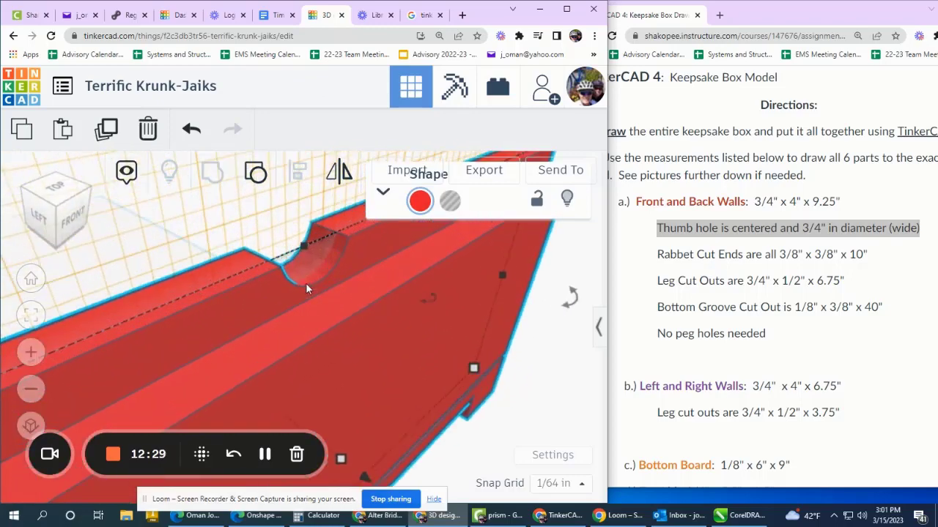
{"action": "scroll", "coordinate": [300, 284], "scroll_direction": "down", "scroll_amount": 6}
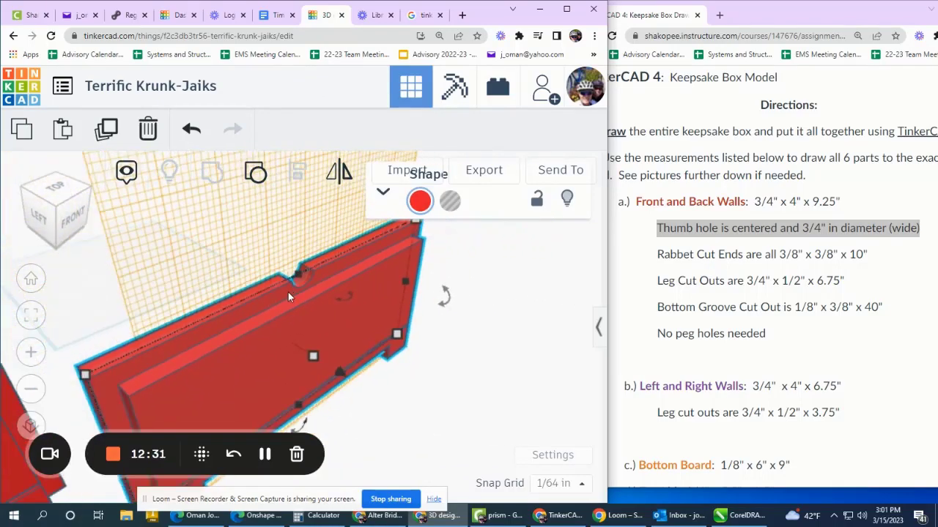
{"action": "scroll", "coordinate": [332, 286], "scroll_direction": "down", "scroll_amount": 5}
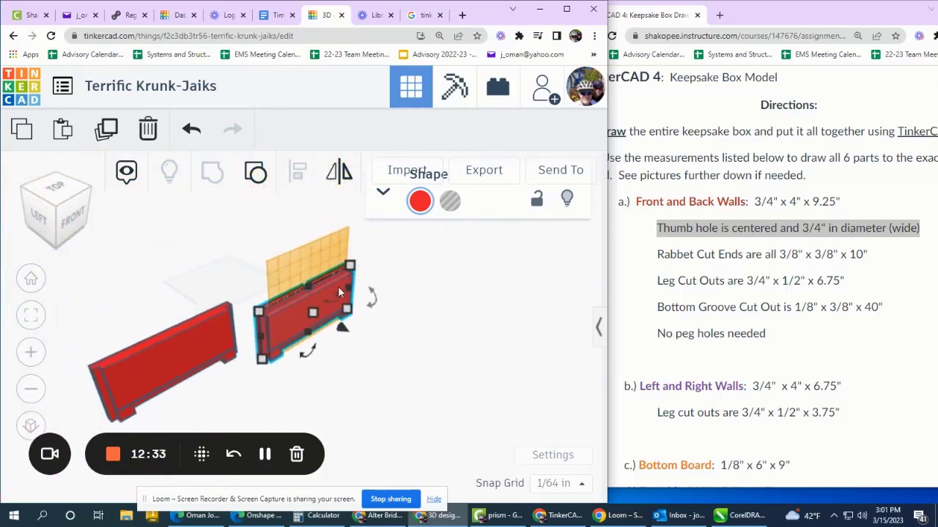
{"action": "scroll", "coordinate": [342, 282], "scroll_direction": "down", "scroll_amount": 2}
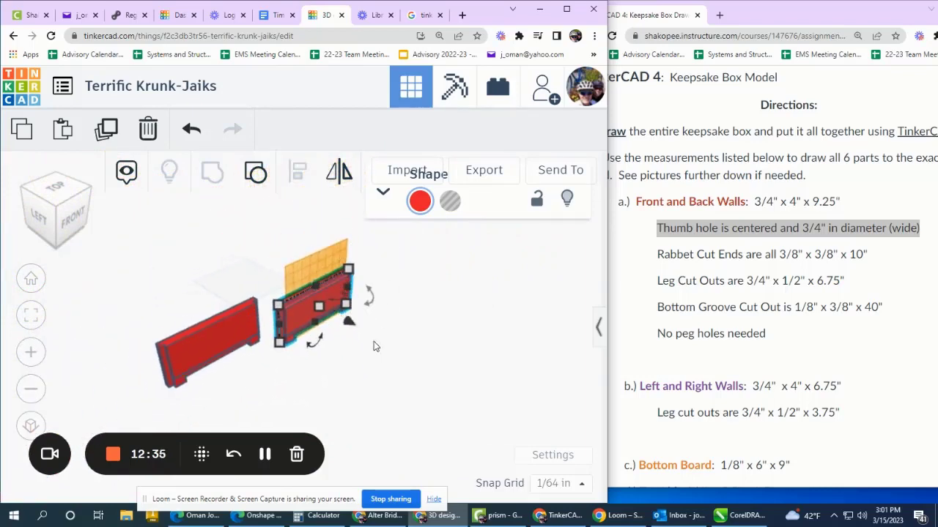
{"action": "left_click", "coordinate": [379, 359]}
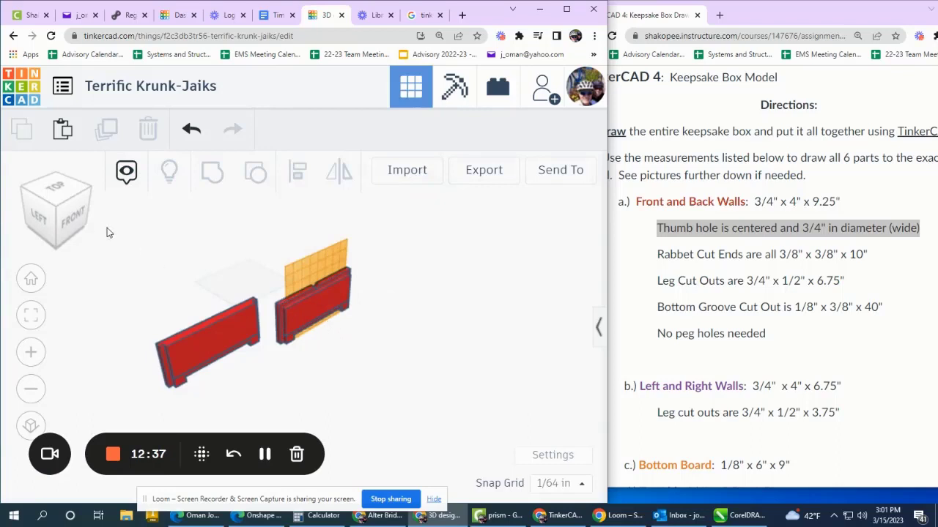
{"action": "left_click", "coordinate": [80, 217]}
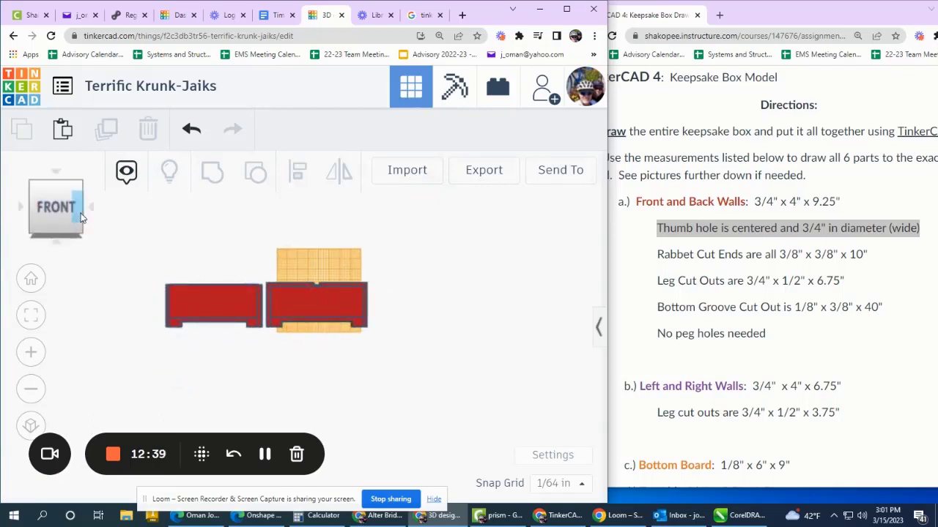
{"action": "left_click", "coordinate": [32, 211]}
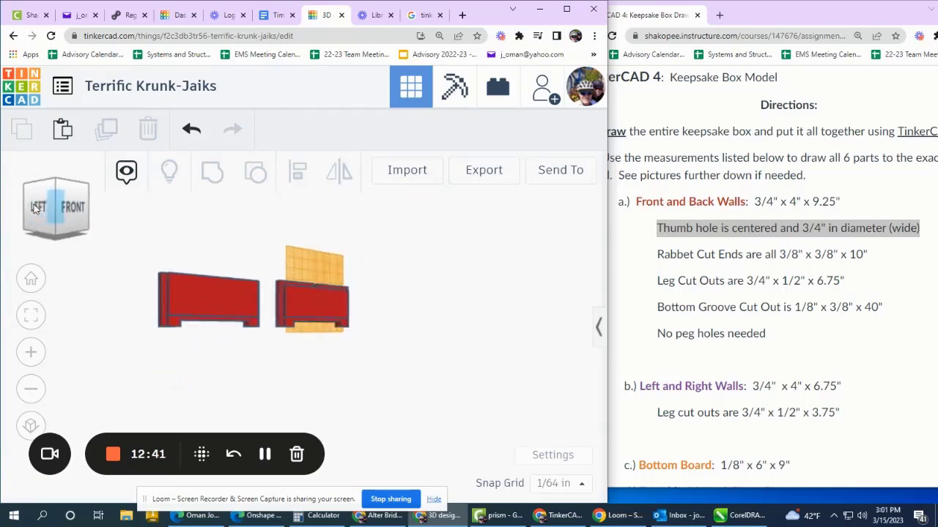
{"action": "left_click", "coordinate": [53, 183]}
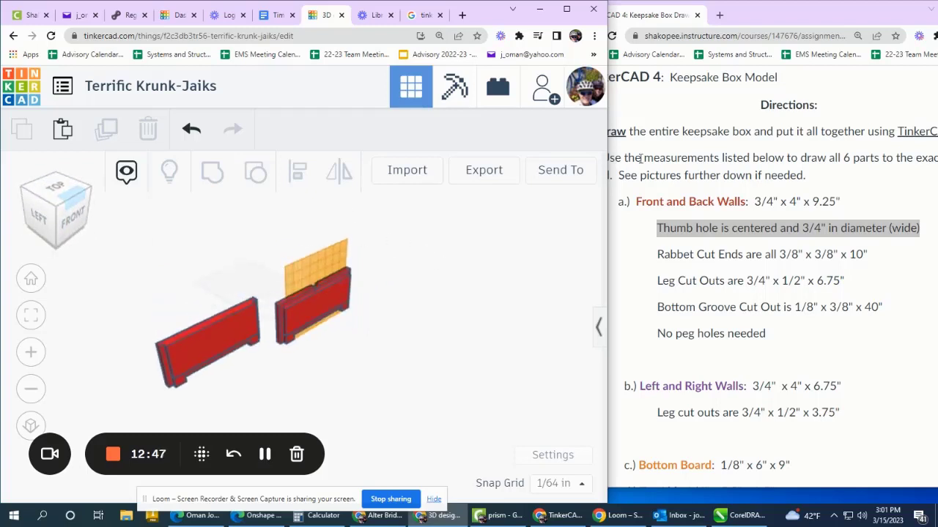
- Reset the workplane from the duplicate wall's face to the default ground plane
{"action": "left_click", "coordinate": [597, 327]}
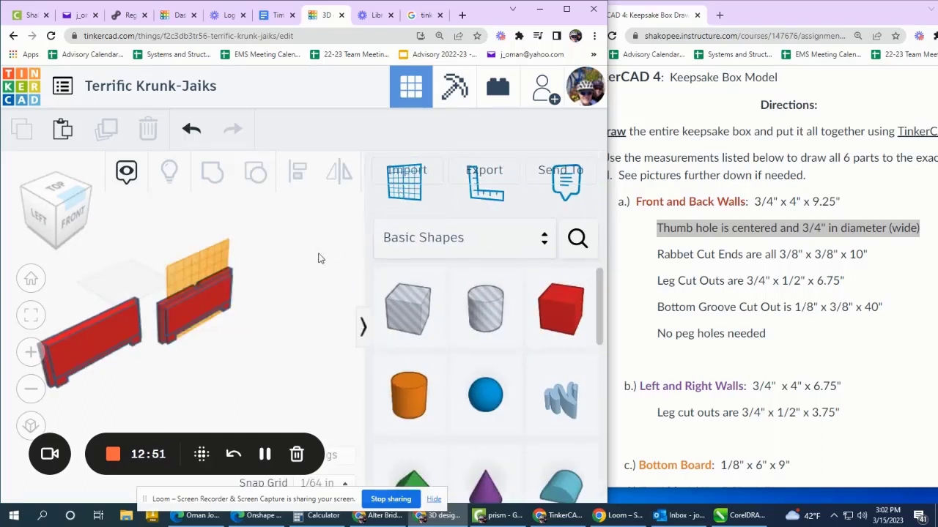
{"action": "left_click", "coordinate": [409, 200]}
{"action": "left_click", "coordinate": [208, 350]}
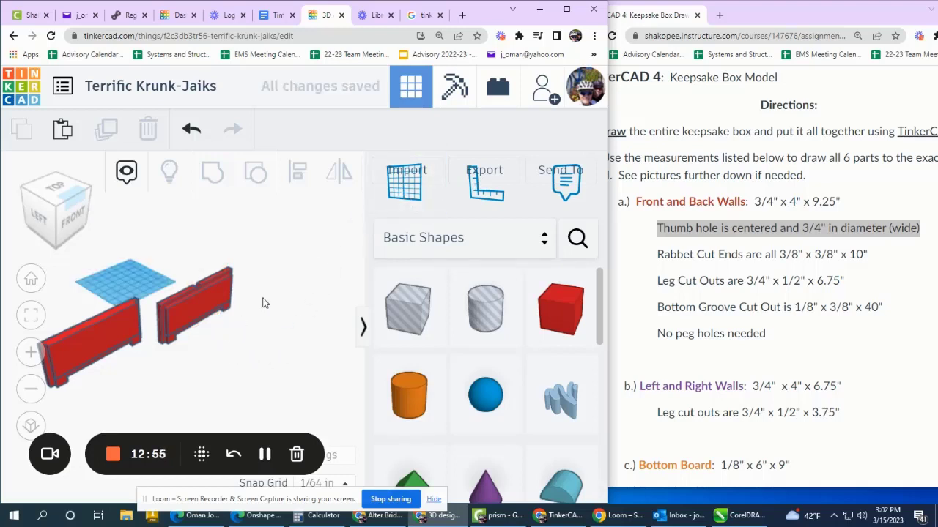
- Find the Left and Right Walls in the assignment and highlight their 3/4" x 4" x 6.75" dimensions
{"action": "scroll", "coordinate": [313, 264], "scroll_direction": "down", "scroll_amount": 1}
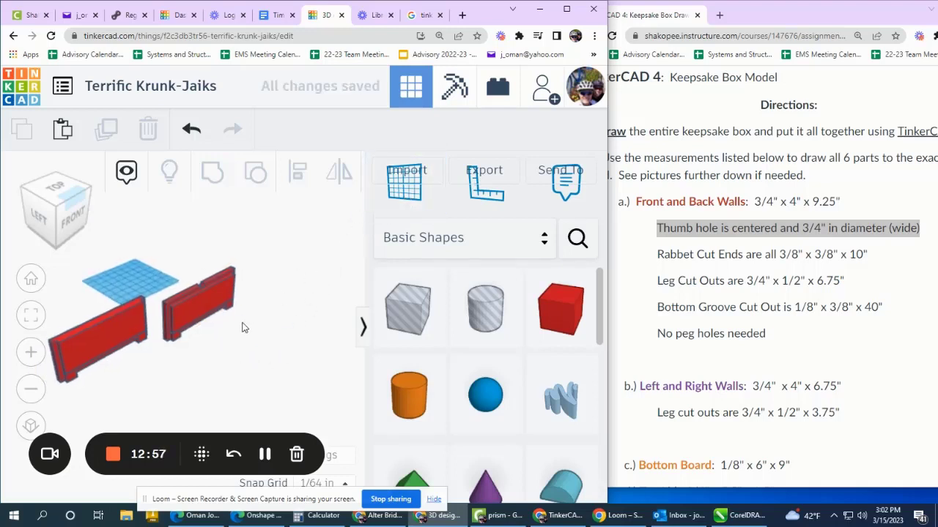
{"action": "scroll", "coordinate": [696, 332], "scroll_direction": "down", "scroll_amount": 3}
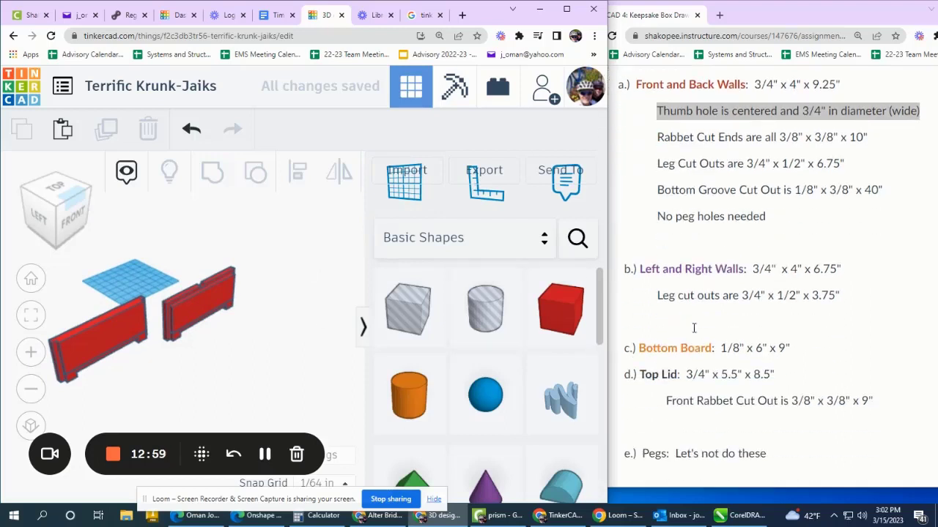
{"action": "left_click", "coordinate": [707, 247]}
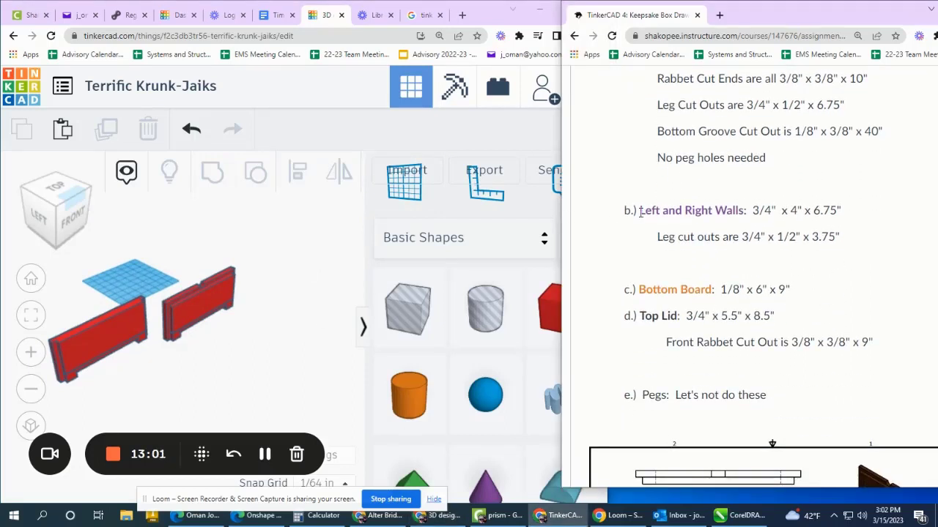
{"action": "left_click_drag", "start_coordinate": [640, 212], "coordinate": [750, 211]}
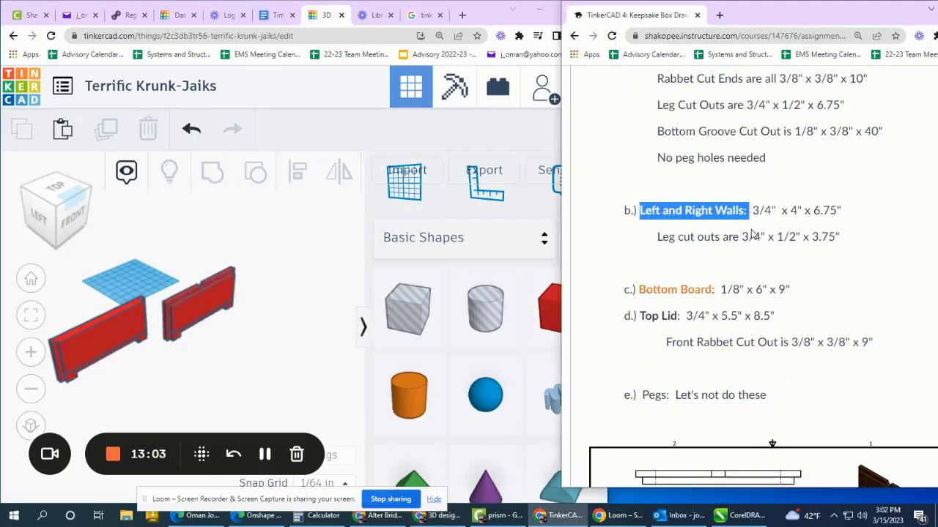
{"action": "left_click", "coordinate": [815, 222]}
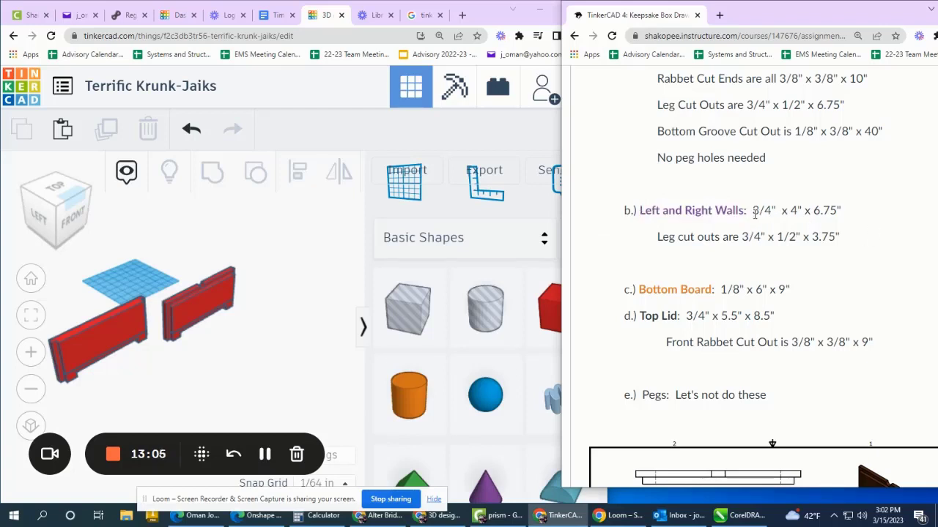
{"action": "left_click_drag", "start_coordinate": [753, 212], "coordinate": [844, 214]}
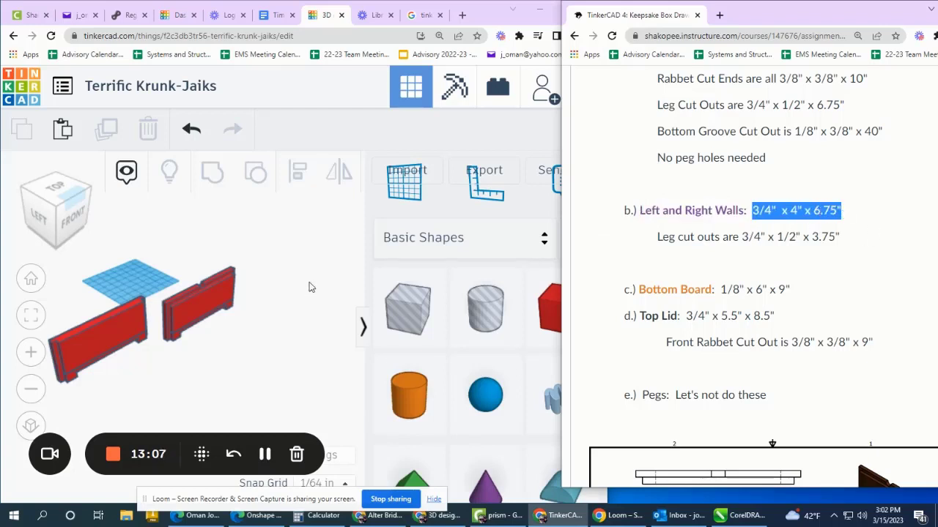
- Place a solid box on the ground plane in front of the duplicate wall as the start of a side wall
{"action": "left_click_drag", "start_coordinate": [551, 309], "coordinate": [267, 367]}
{"action": "left_click", "coordinate": [362, 328]}
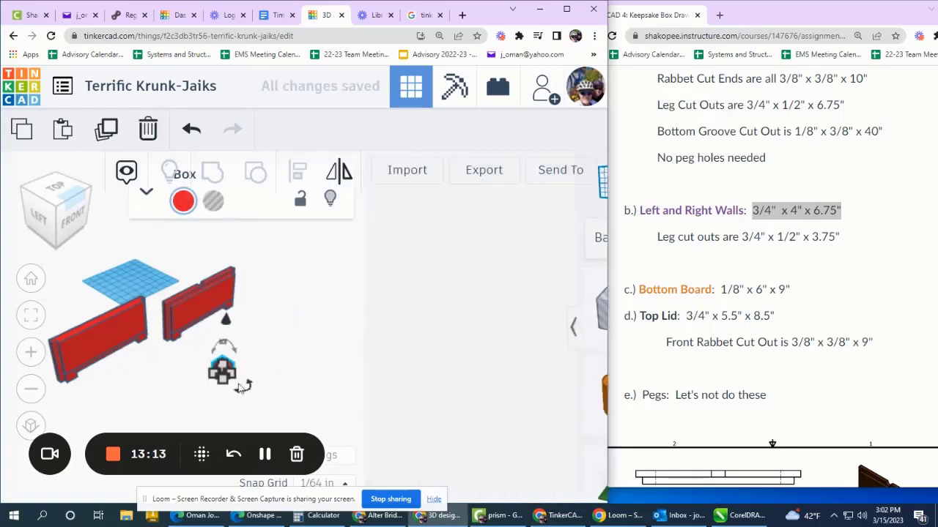
{"action": "scroll", "coordinate": [315, 396], "scroll_direction": "up", "scroll_amount": 5}
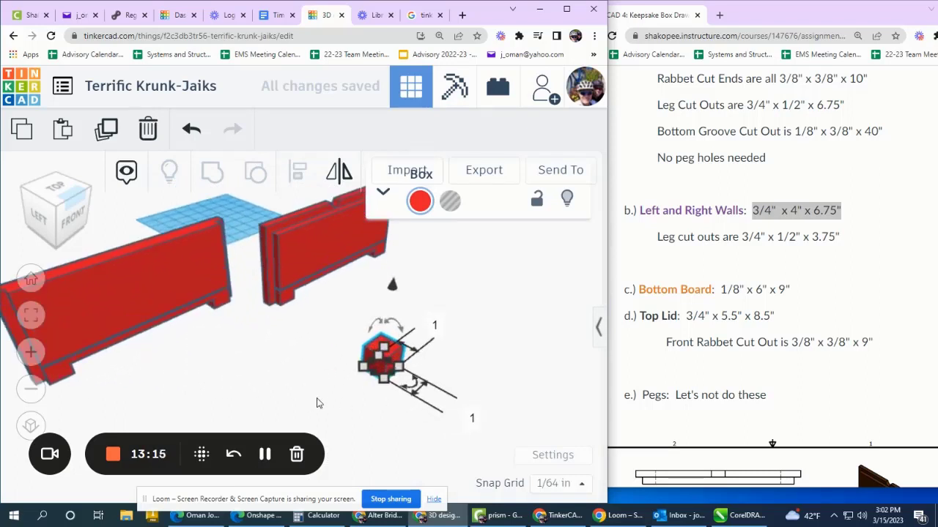
- Set the new solid box's footprint to 0.75 in wide by 6.75 in long for the side wall
{"action": "scroll", "coordinate": [374, 378], "scroll_direction": "down", "scroll_amount": 1}
{"action": "left_click", "coordinate": [377, 372]}
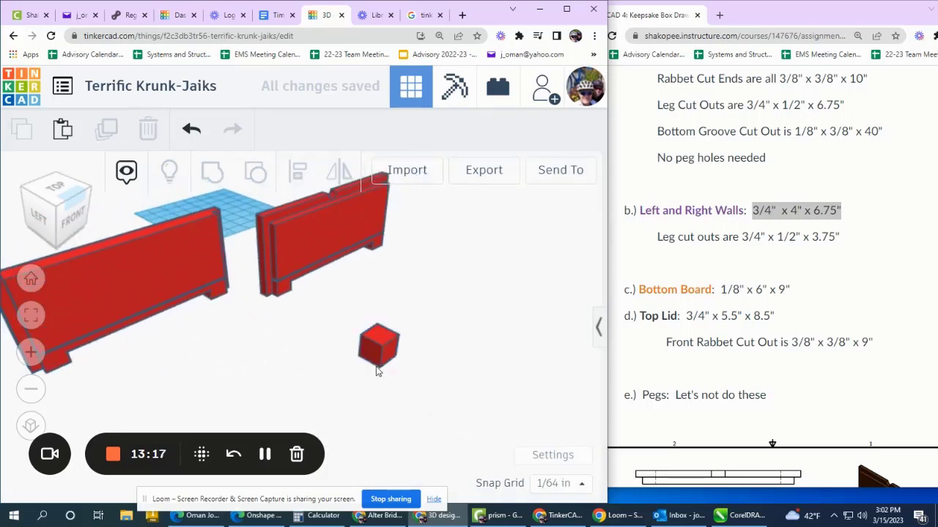
{"action": "left_click", "coordinate": [378, 359]}
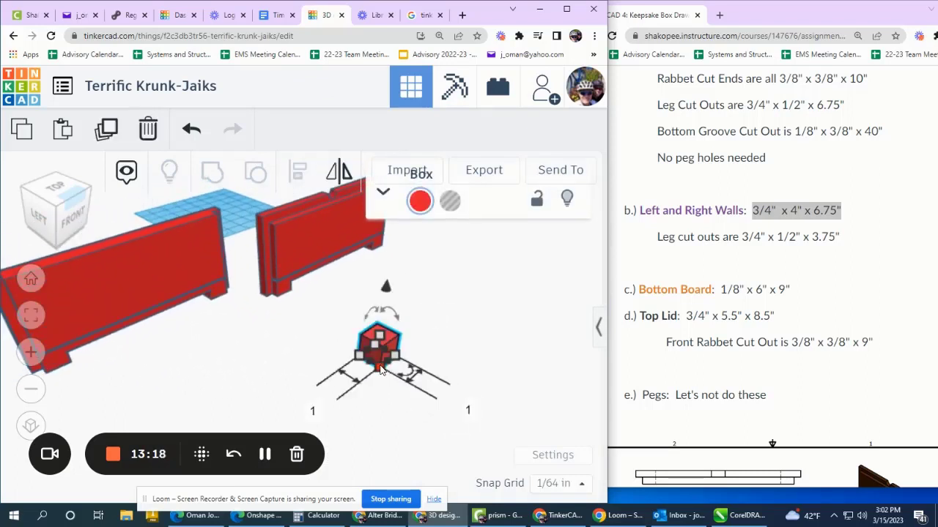
{"action": "left_click", "coordinate": [308, 405]}
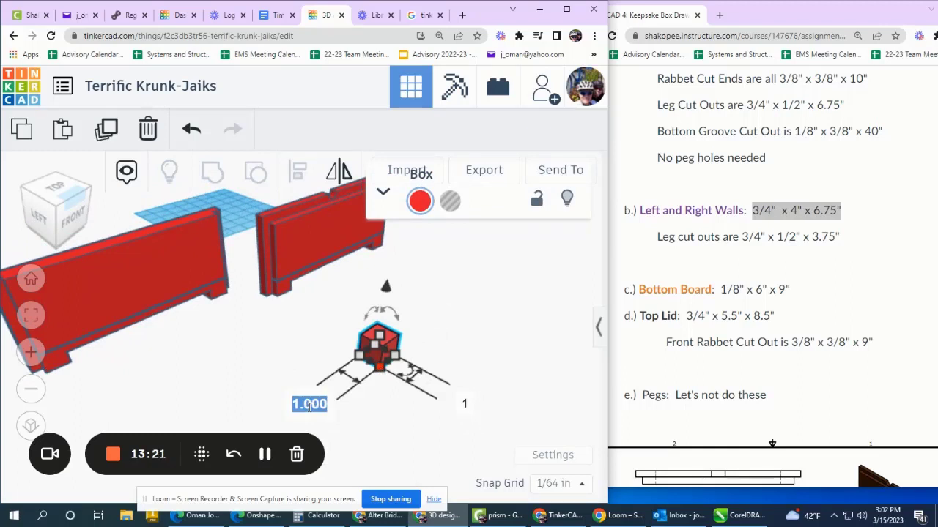
{"action": "key", "text": "BackSpace"}
{"action": "type", "text": ".75"}
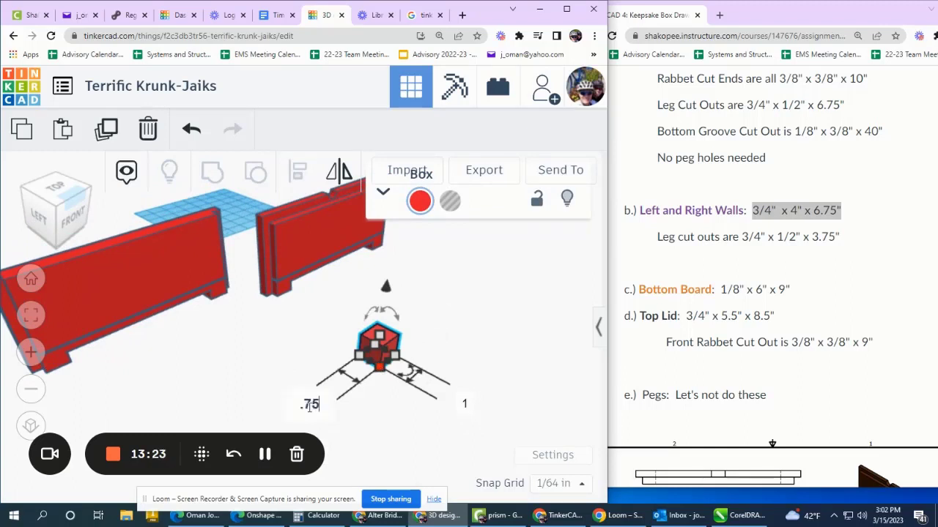
{"action": "key", "text": "Return"}
{"action": "left_click", "coordinate": [460, 399]}
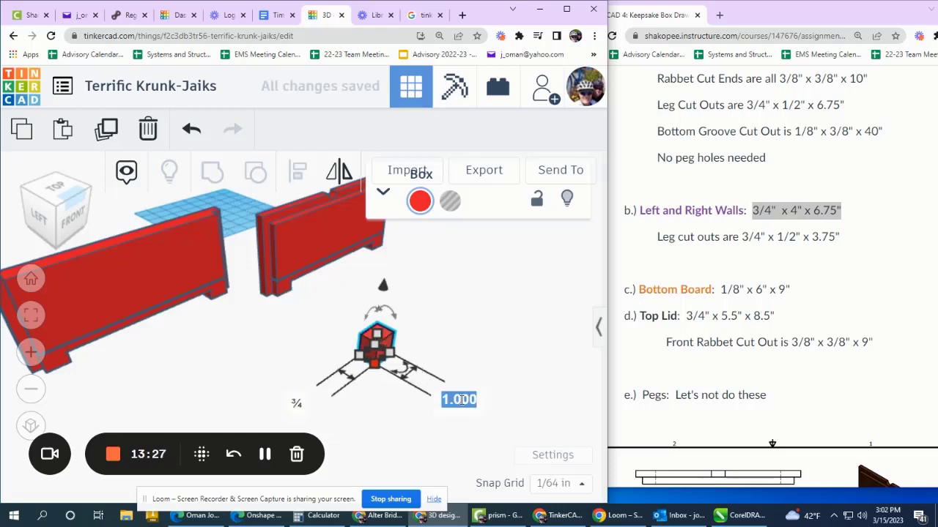
{"action": "type", "text": "6.75"}
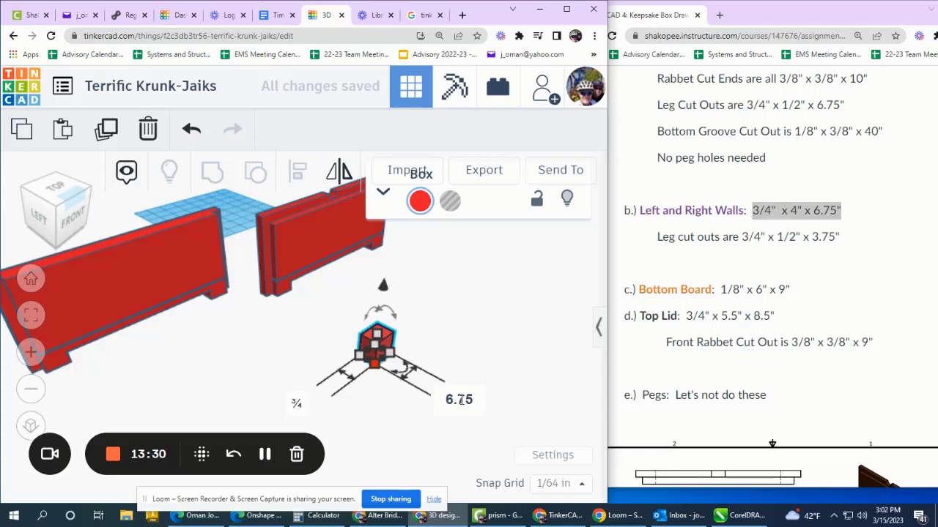
{"action": "key", "text": "Return"}
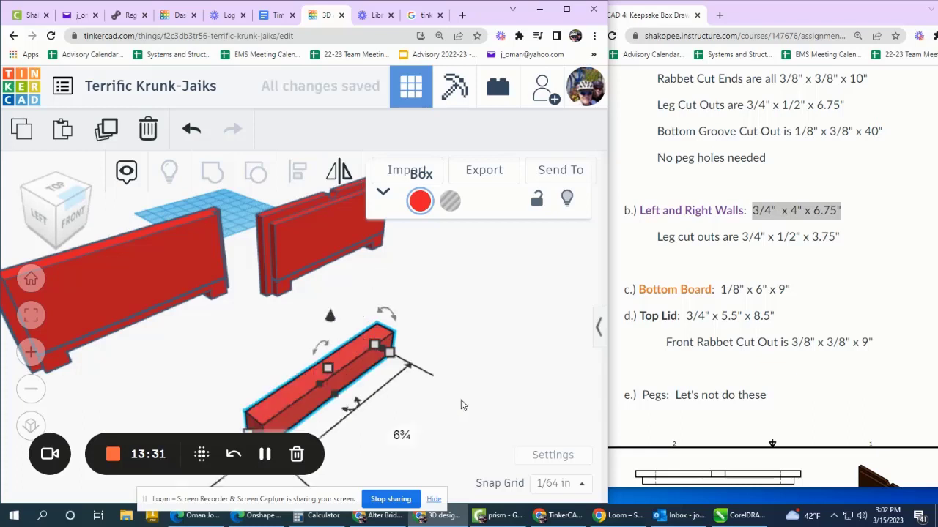
- Set the side wall's height to 4 in and deselect it
{"action": "scroll", "coordinate": [511, 323], "scroll_direction": "down", "scroll_amount": 2}
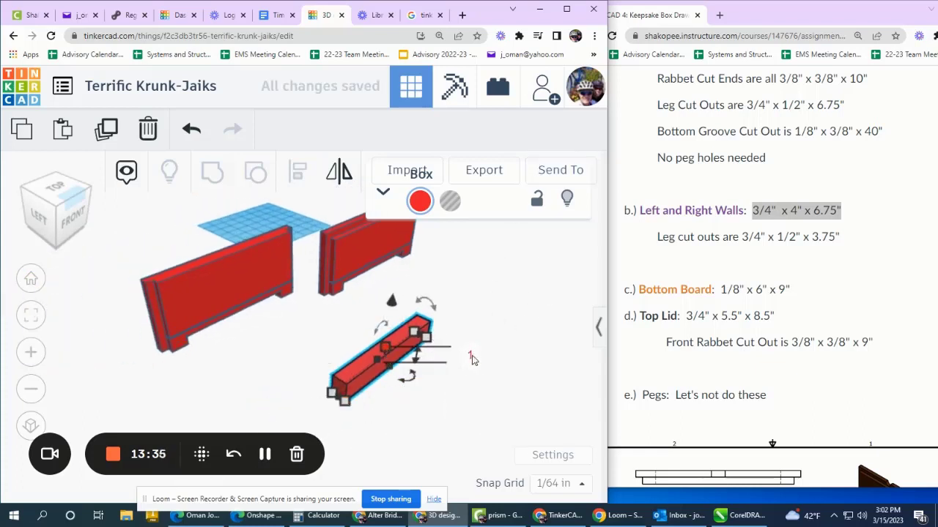
{"action": "left_click", "coordinate": [470, 354]}
{"action": "type", "text": "4"}
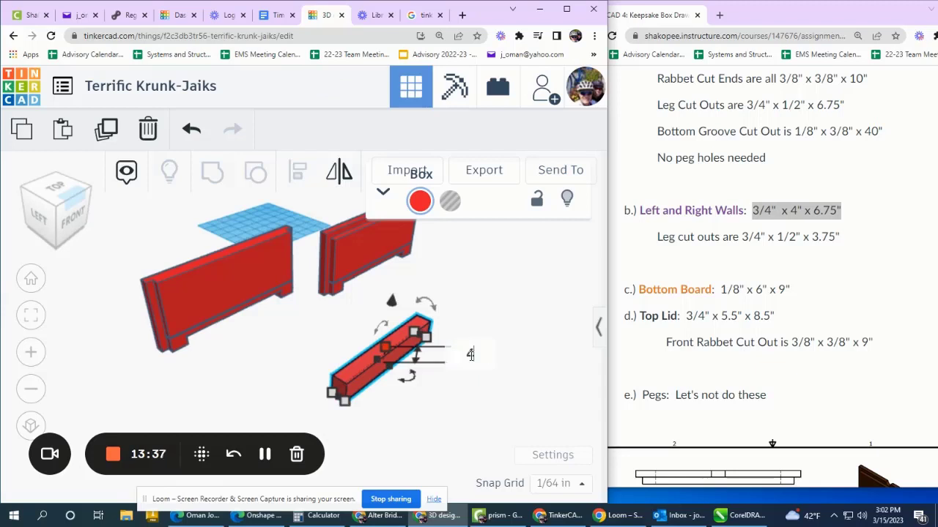
{"action": "key", "text": "Return"}
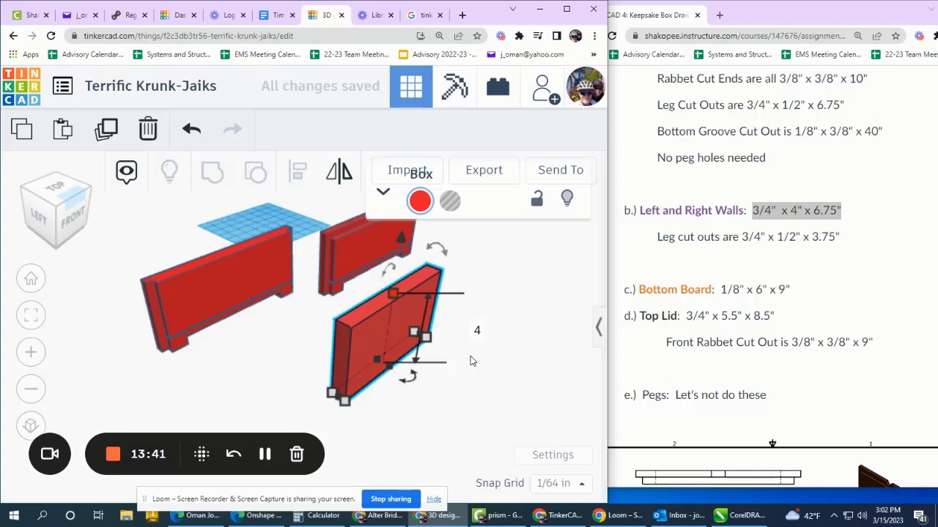
{"action": "left_click", "coordinate": [492, 315]}
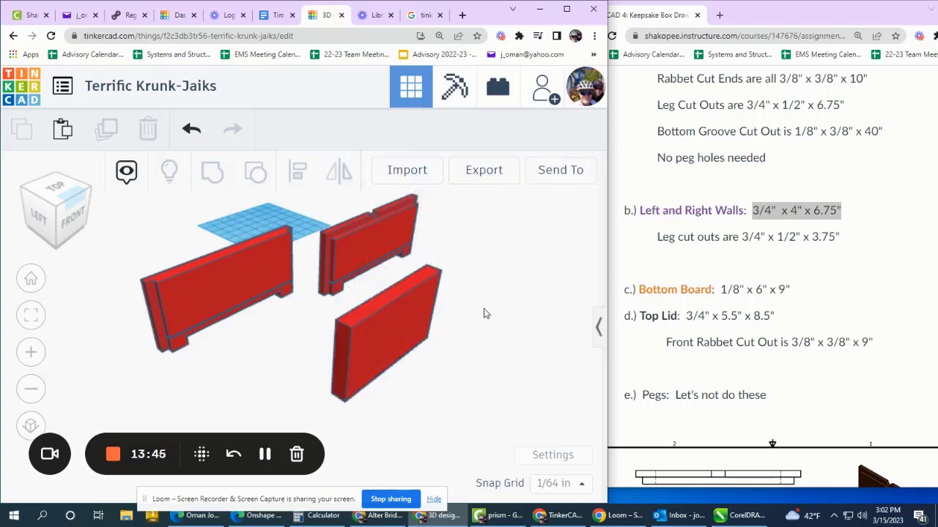
- Place a hole box in front of the side wall and highlight the 3/4" x 1/2" x 3.75" leg cut out dimensions in the assignment
{"action": "left_click", "coordinate": [599, 331]}
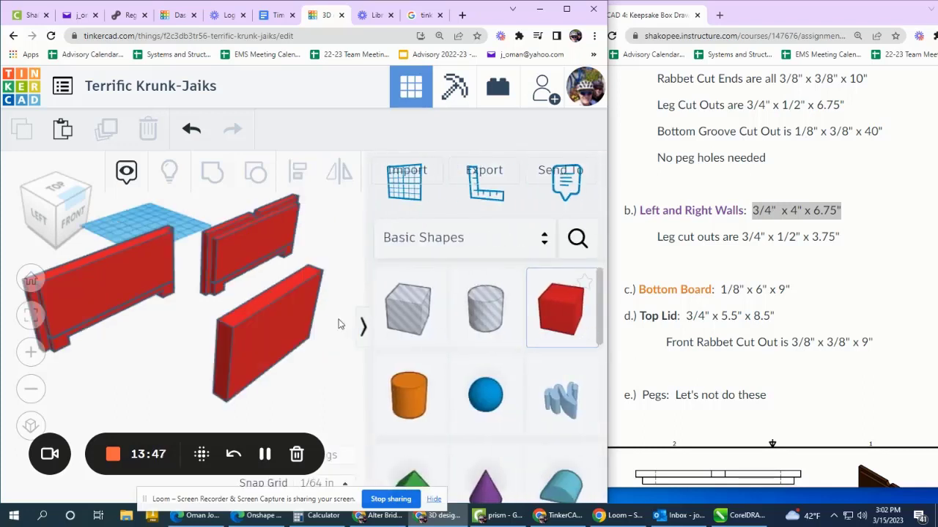
{"action": "left_click_drag", "start_coordinate": [399, 318], "coordinate": [304, 381]}
{"action": "left_click", "coordinate": [647, 264]}
{"action": "left_click_drag", "start_coordinate": [657, 237], "coordinate": [842, 240]}
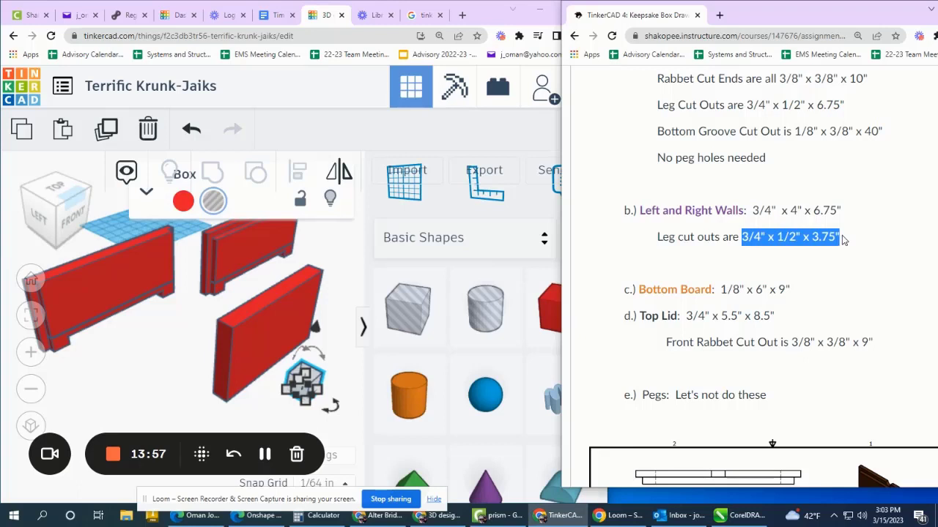
{"action": "mouse_move", "coordinate": [843, 238]}
{"action": "left_mouse_down"}
{"action": "mouse_move", "coordinate": [756, 237]}
{"action": "mouse_move", "coordinate": [842, 235]}
{"action": "left_mouse_up"}
- Set the leg cutout hole box's footprint to 0.75 in wide by 3.75 in long
{"action": "scroll", "coordinate": [206, 347], "scroll_direction": "up", "scroll_amount": 5}
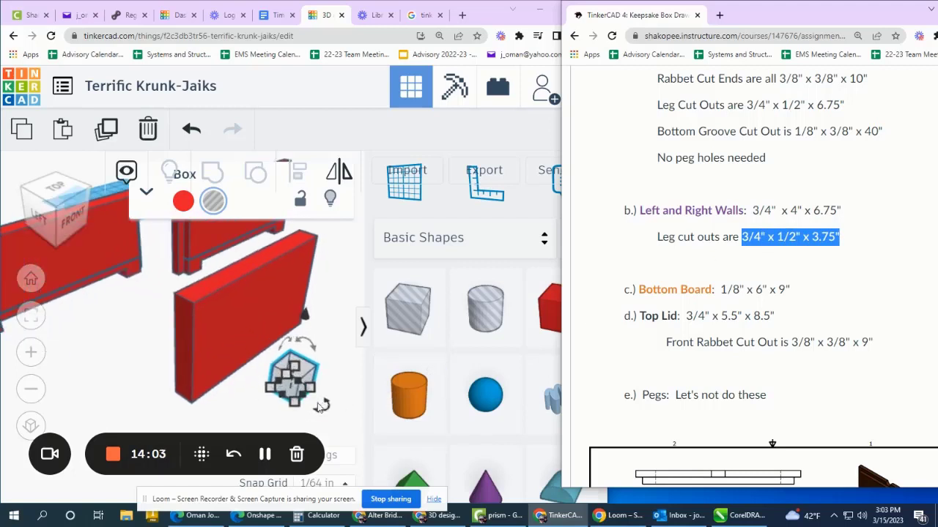
{"action": "scroll", "coordinate": [206, 347], "scroll_direction": "down", "scroll_amount": 5}
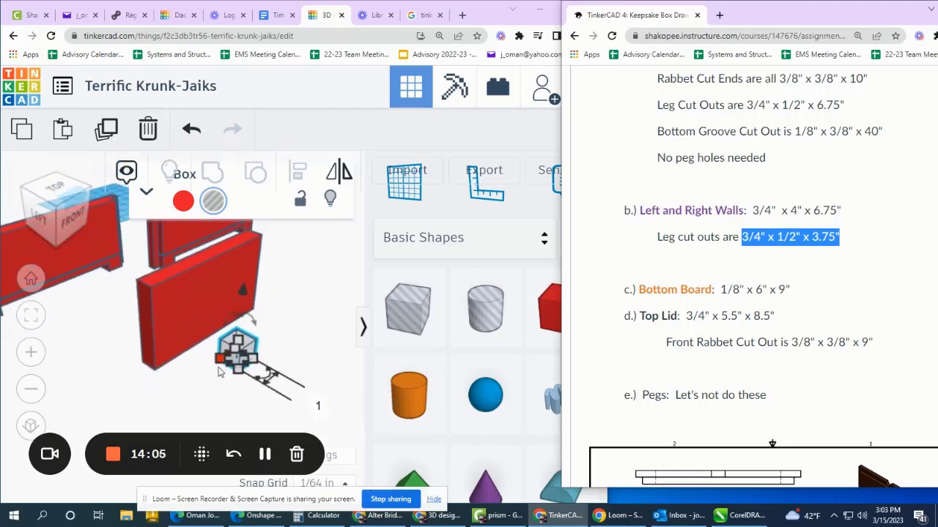
{"action": "left_click", "coordinate": [239, 374]}
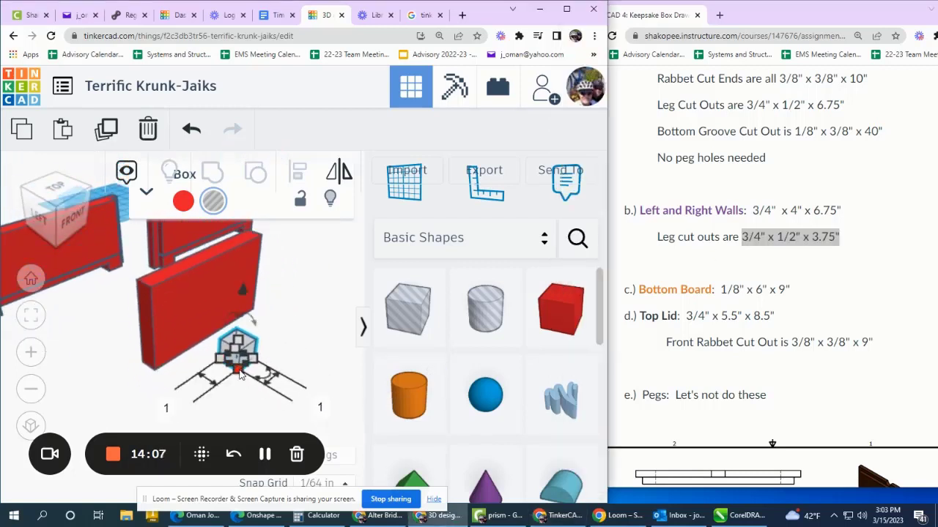
{"action": "left_click", "coordinate": [166, 408]}
{"action": "type", "text": ".75"}
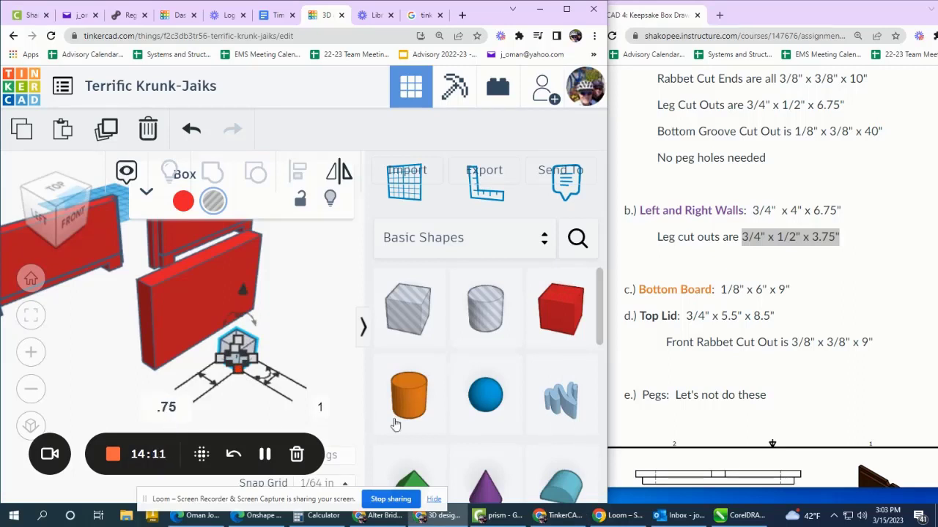
{"action": "key", "text": "Return"}
{"action": "left_click", "coordinate": [316, 405]}
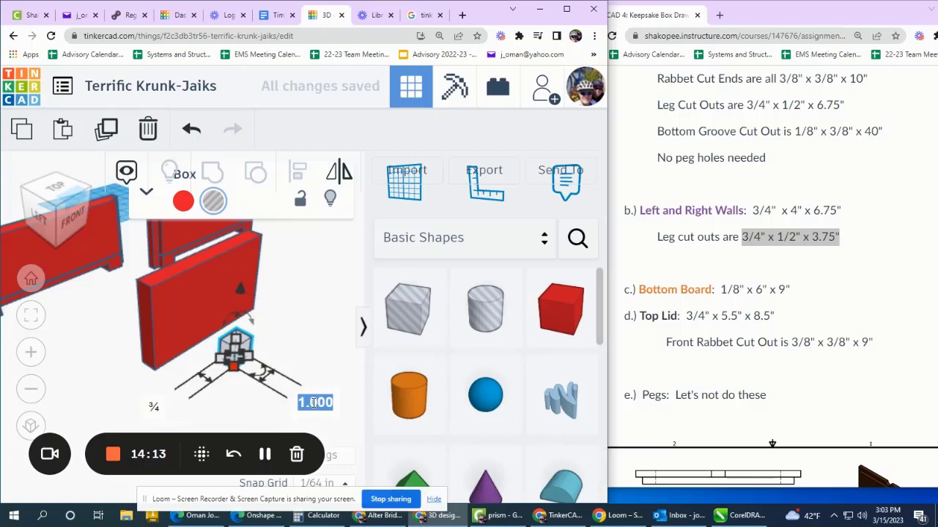
{"action": "type", "text": "3.75"}
{"action": "key", "text": "Return"}
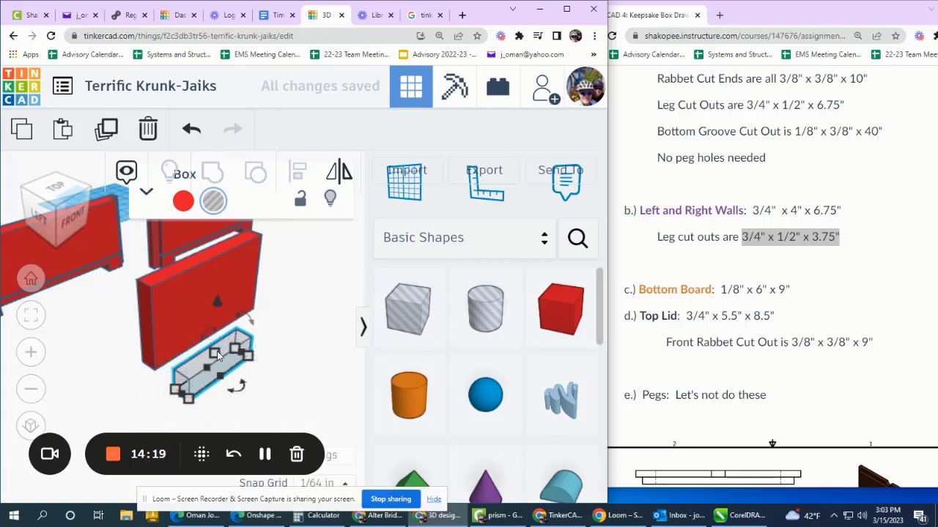
- Set the leg cutout hole box's height to 0.5 in and deselect it
{"action": "left_click", "coordinate": [299, 362]}
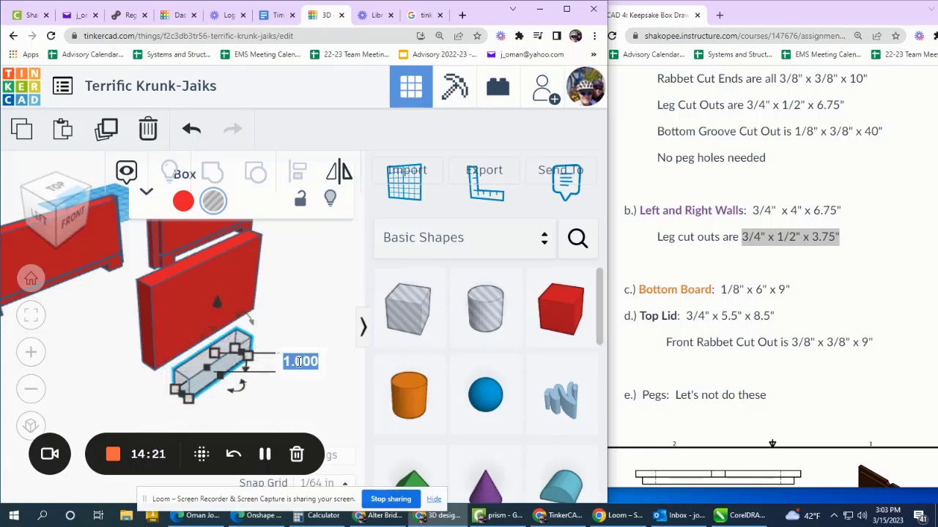
{"action": "type", "text": ".5"}
{"action": "key", "text": "Return"}
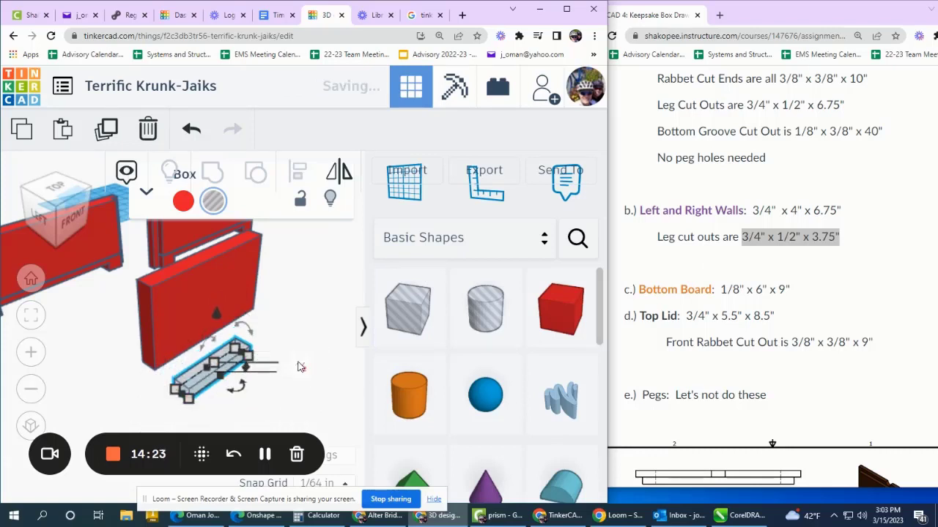
{"action": "left_click", "coordinate": [288, 368]}
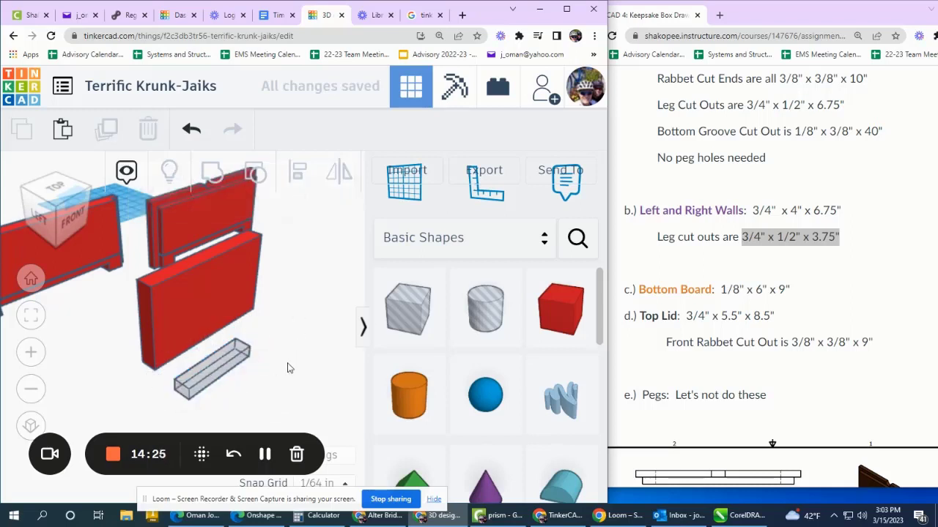
- Align the leg cutout hole box with the side wall, centred along its length and across its thickness
{"action": "left_click_drag", "start_coordinate": [299, 396], "coordinate": [188, 318]}
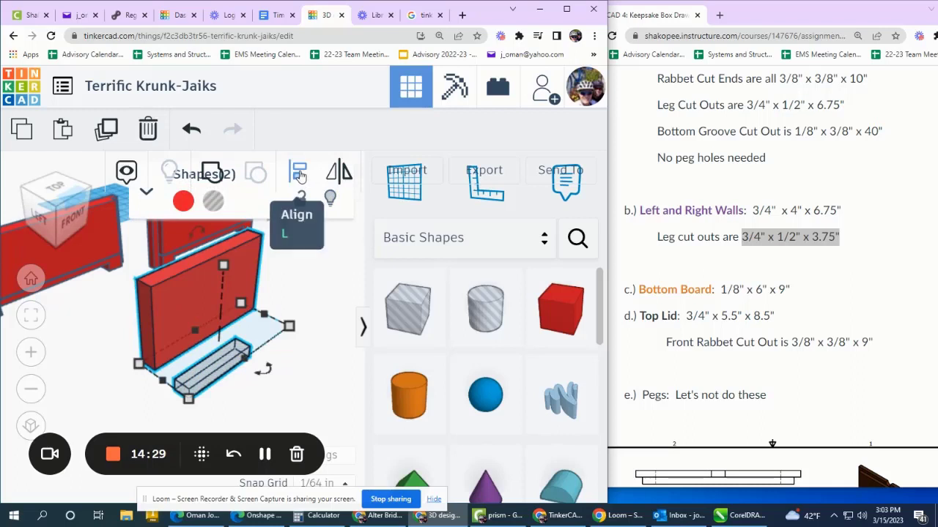
{"action": "left_click", "coordinate": [299, 173]}
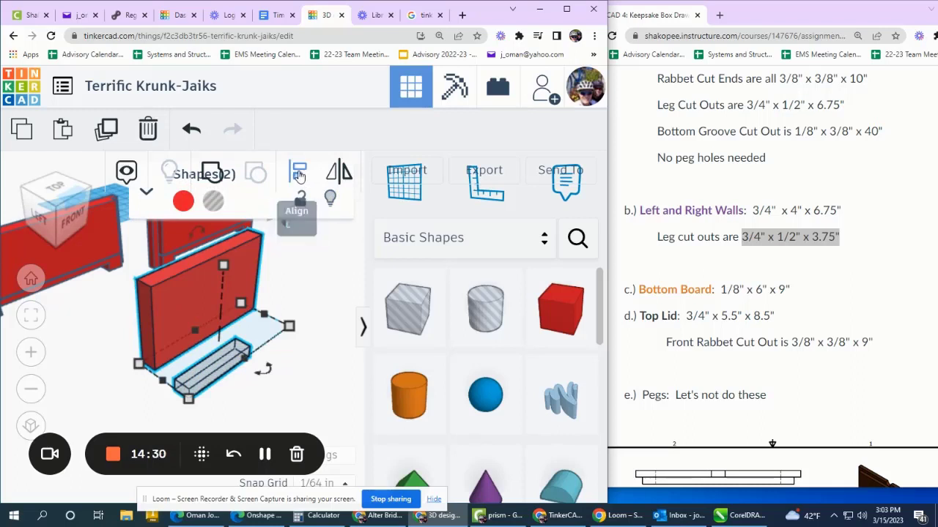
{"action": "left_click", "coordinate": [266, 371]}
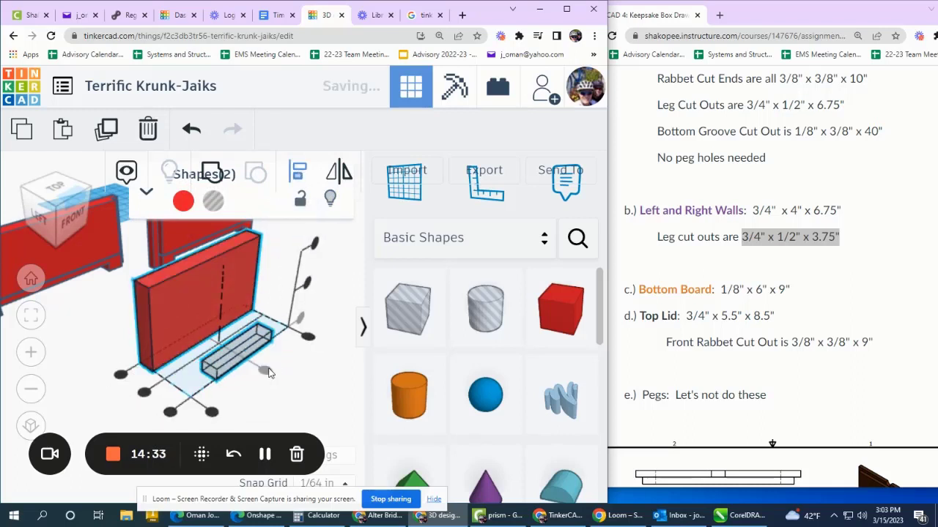
{"action": "left_click", "coordinate": [144, 393]}
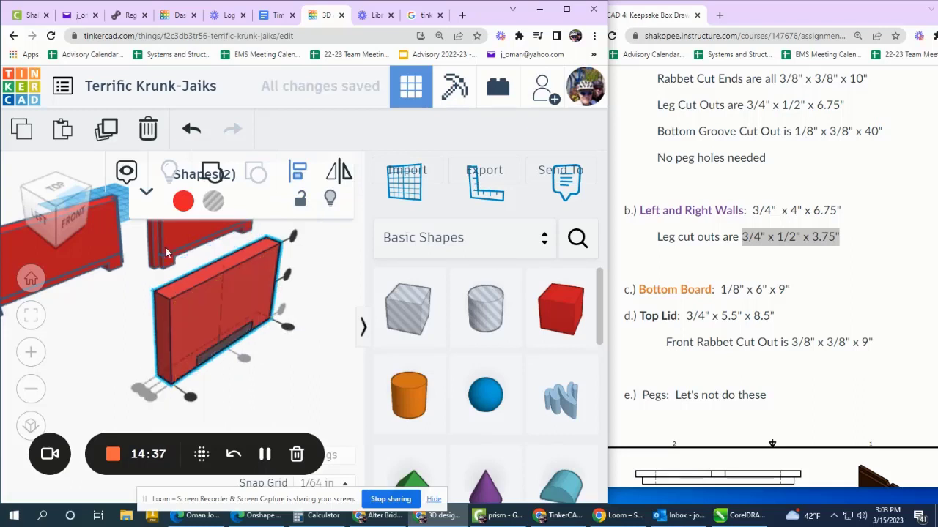
- Group the side wall with the hole box to cut out the space between its legs
{"action": "left_click", "coordinate": [211, 174]}
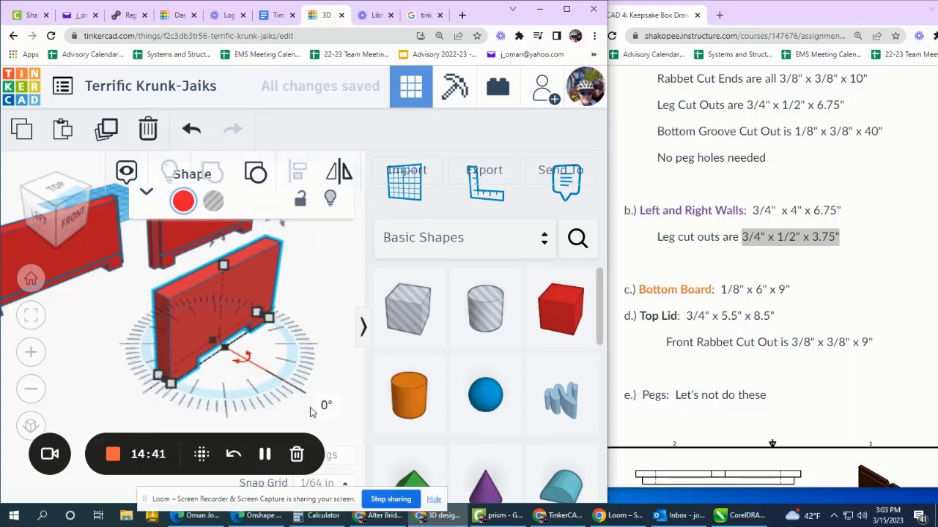
{"action": "left_click", "coordinate": [280, 413]}
{"action": "scroll", "coordinate": [211, 383], "scroll_direction": "up", "scroll_amount": 2}
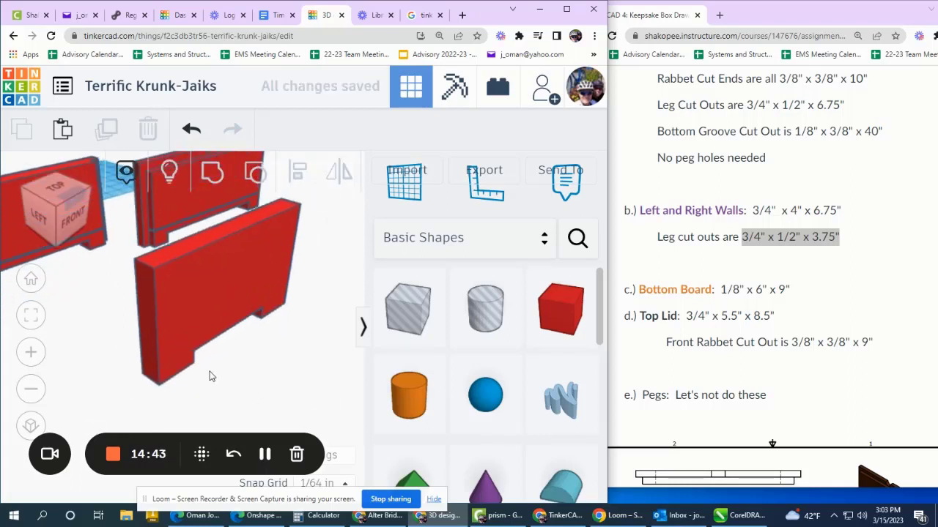
- Highlight the 3/8" x 3/8" x 10" rabbet cut dimensions in the assignment and place a hole box beside the side wall
{"action": "scroll", "coordinate": [773, 260], "scroll_direction": "up", "scroll_amount": 2}
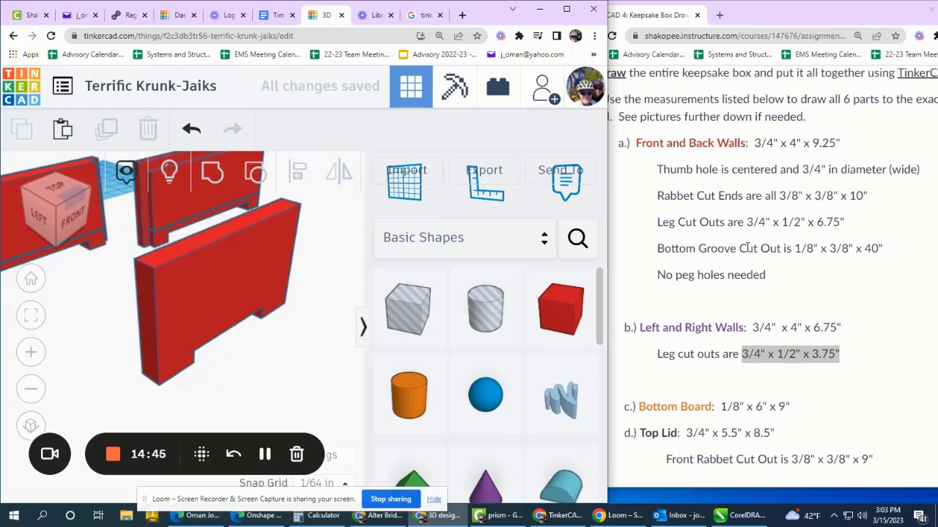
{"action": "left_click_drag", "start_coordinate": [659, 196], "coordinate": [871, 197]}
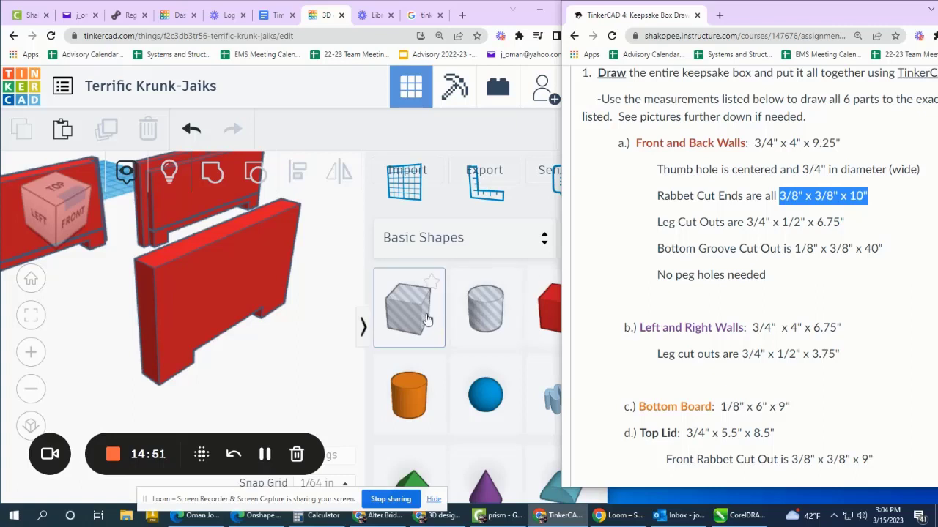
{"action": "left_click_drag", "start_coordinate": [428, 319], "coordinate": [308, 372]}
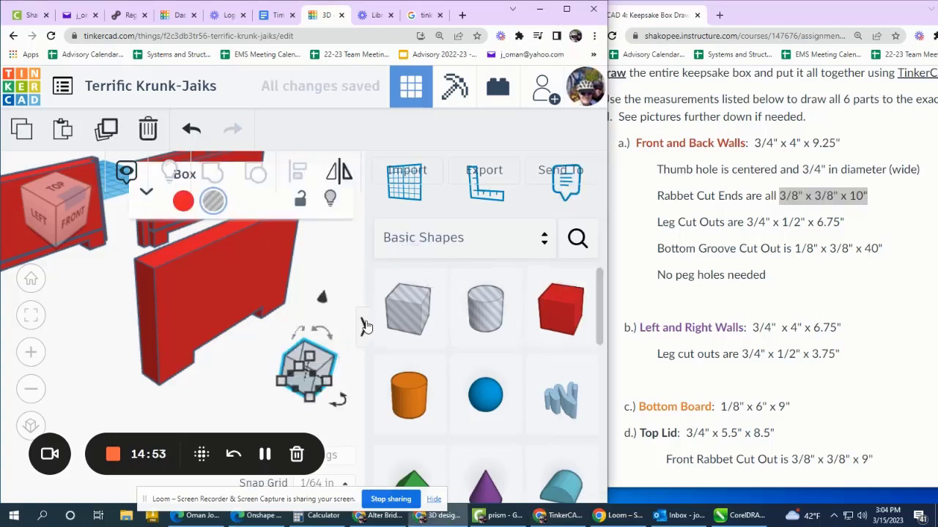
{"action": "left_click", "coordinate": [364, 323]}
- Stretch the rabbet hole box upward and set its height to 10 in
{"action": "left_click_drag", "start_coordinate": [428, 357], "coordinate": [442, 289]}
{"action": "left_click", "coordinate": [521, 340]}
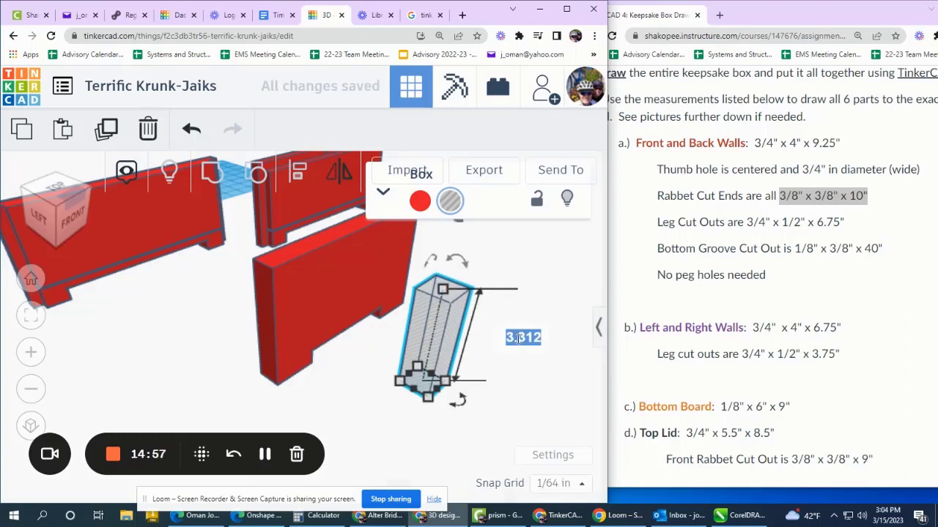
{"action": "type", "text": "10"}
{"action": "key", "text": "Return"}
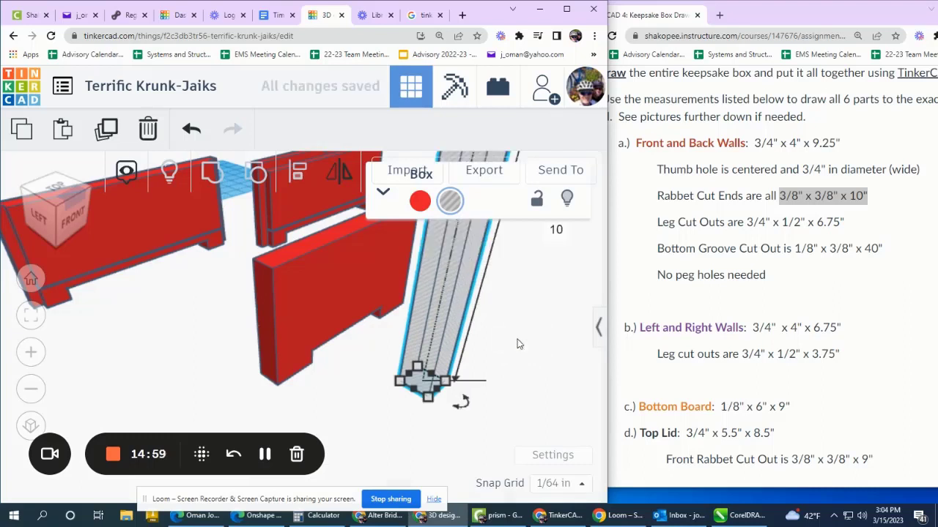
- Set both base dimensions of the rabbet hole box to 0.375 in
{"action": "left_click", "coordinate": [429, 397]}
{"action": "left_click", "coordinate": [359, 439]}
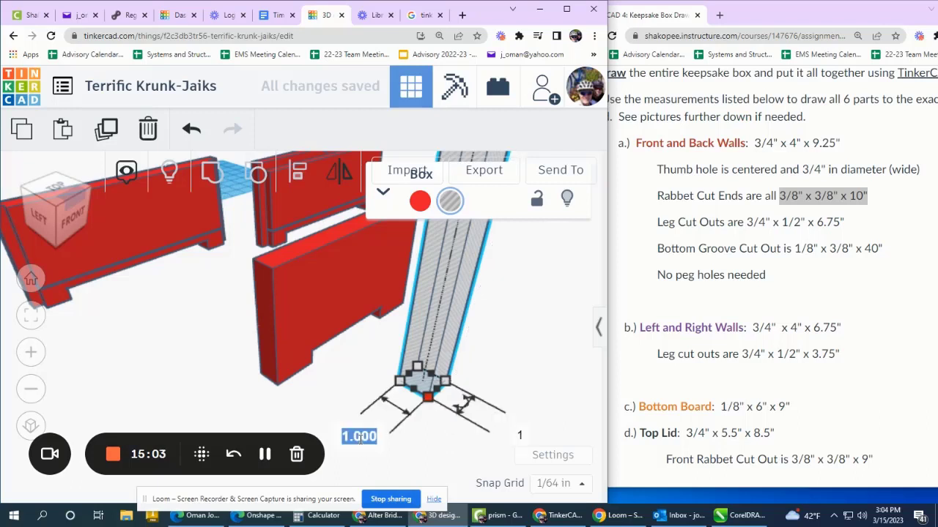
{"action": "type", "text": ".375"}
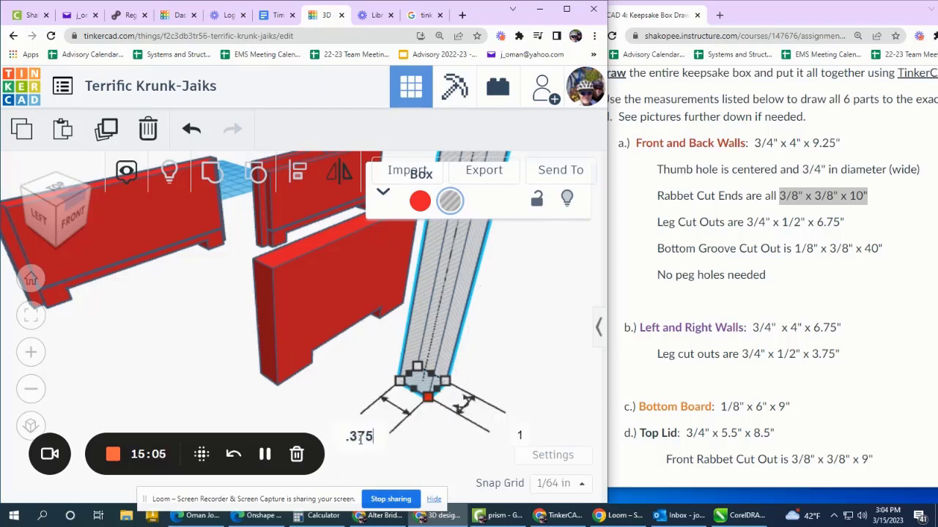
{"action": "key", "text": "Return"}
{"action": "left_click", "coordinate": [500, 423]}
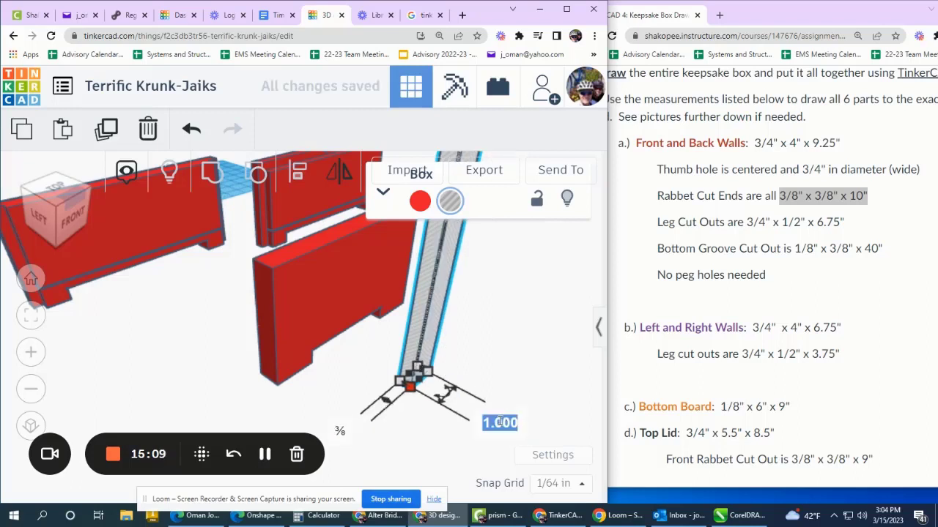
{"action": "key", "text": "BackSpace"}
{"action": "type", "text": ".375"}
{"action": "key", "text": "Return"}
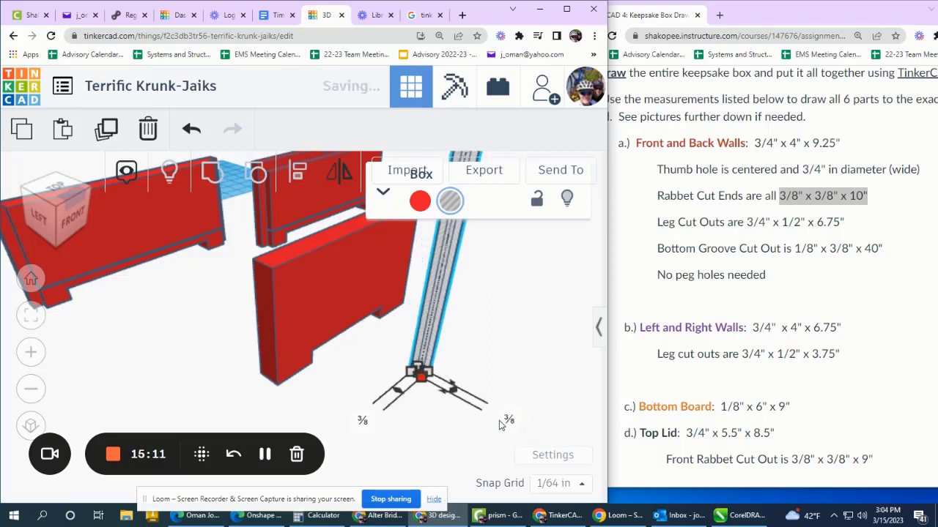
- Align the rabbet hole box with the side wall, flush with the near end and the front face
{"action": "scroll", "coordinate": [416, 388], "scroll_direction": "down", "scroll_amount": 3}
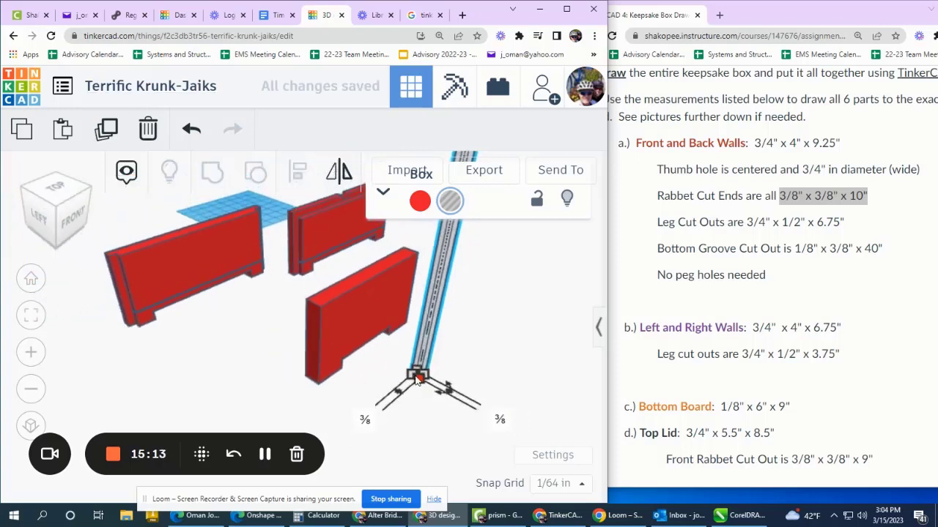
{"action": "left_click_drag", "start_coordinate": [501, 435], "coordinate": [319, 325]}
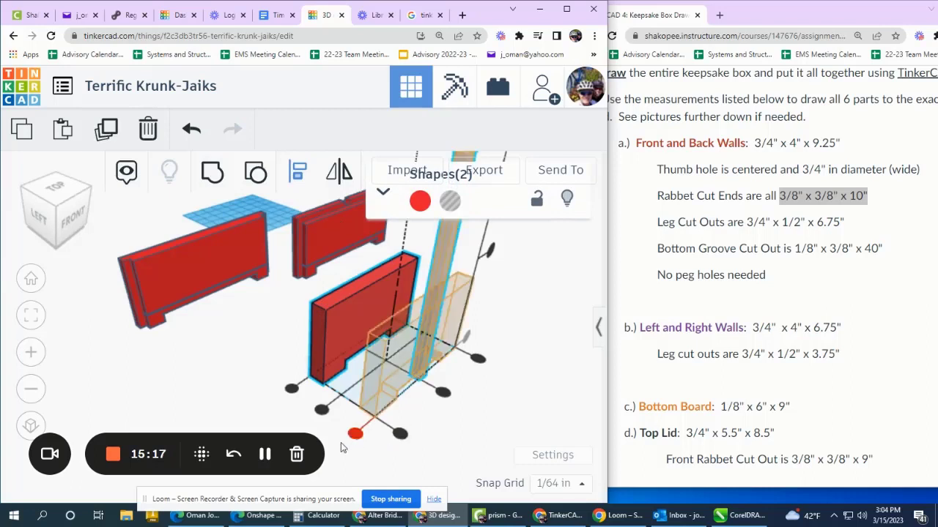
{"action": "left_click_drag", "start_coordinate": [321, 411], "coordinate": [403, 439]}
{"action": "left_click_drag", "start_coordinate": [322, 411], "coordinate": [360, 436]}
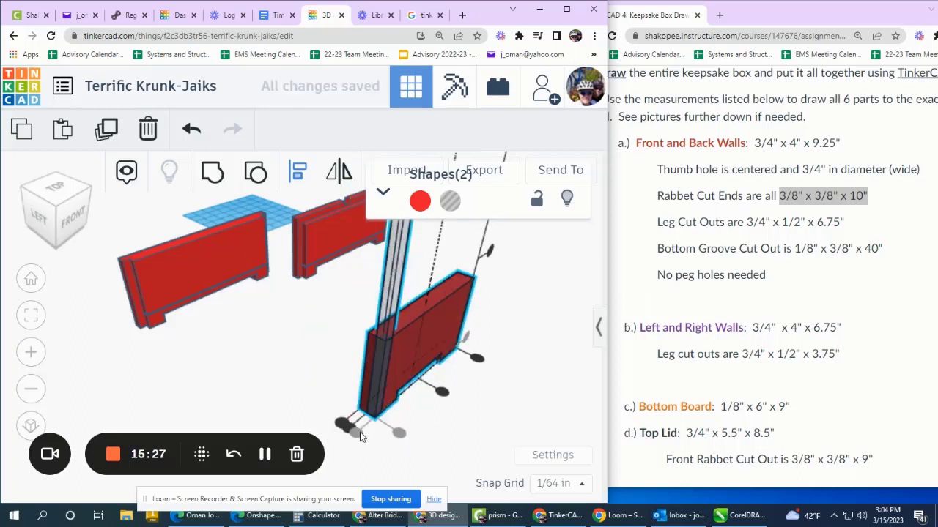
- Duplicate the rabbet hole box and move the copy clear of the side wall, about 6.93 in along and 3 3/8 in out
{"action": "left_click", "coordinate": [458, 423]}
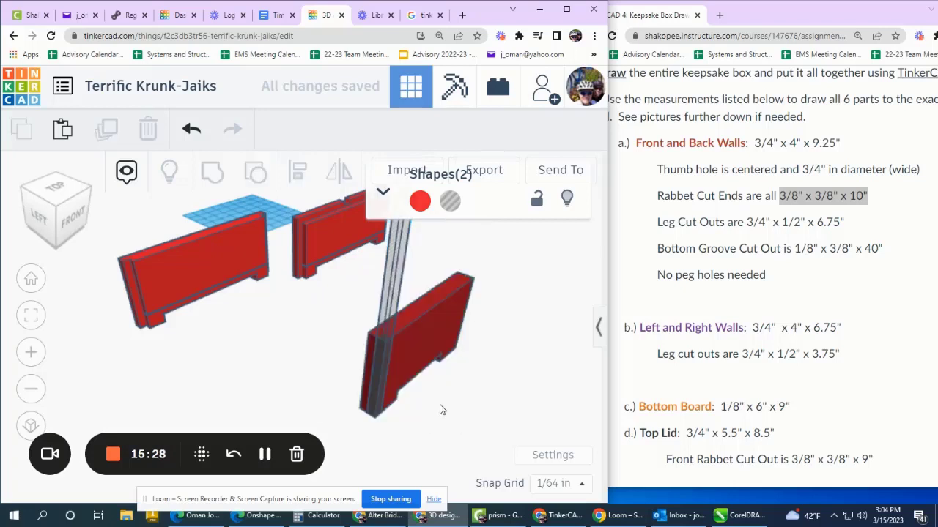
{"action": "left_click", "coordinate": [393, 295]}
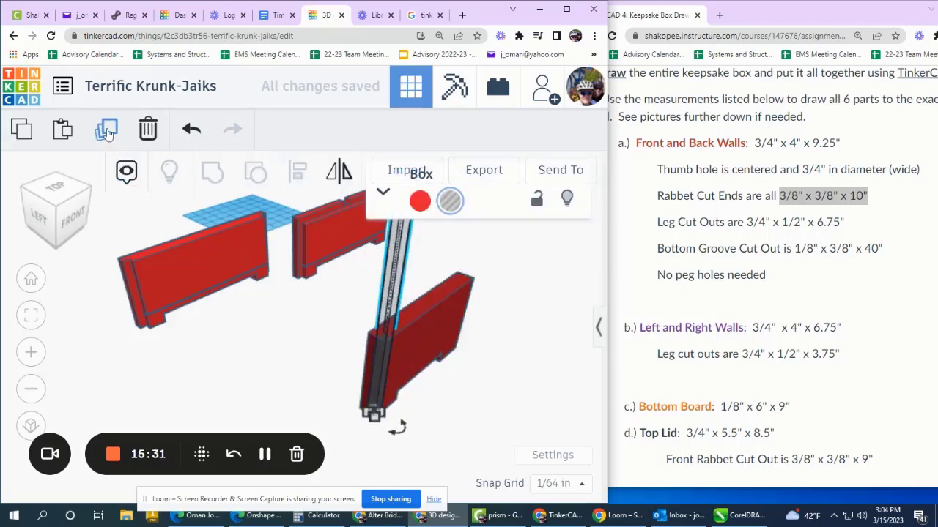
{"action": "left_click_drag", "start_coordinate": [396, 297], "coordinate": [564, 271]}
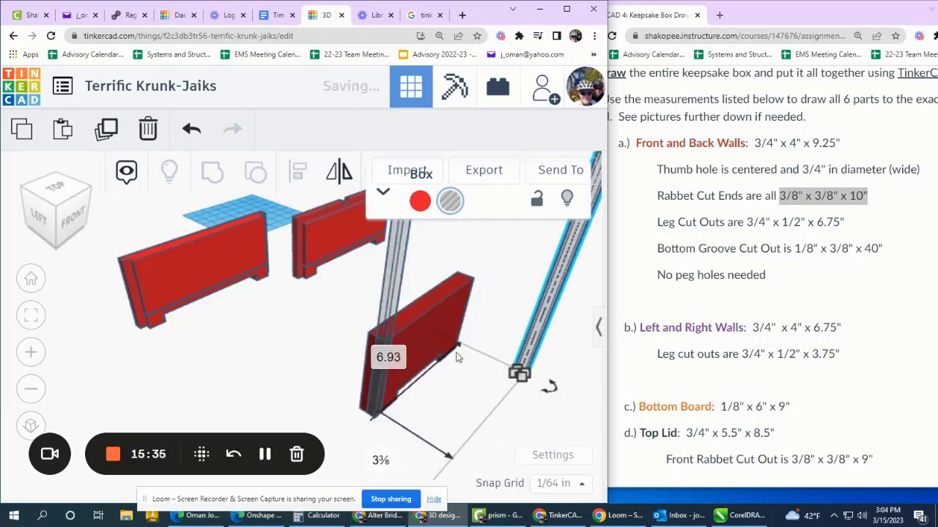
- Try to group the side wall with the aligned rabbet hole box, undoing each attempt
{"action": "left_click_drag", "start_coordinate": [435, 416], "coordinate": [335, 355]}
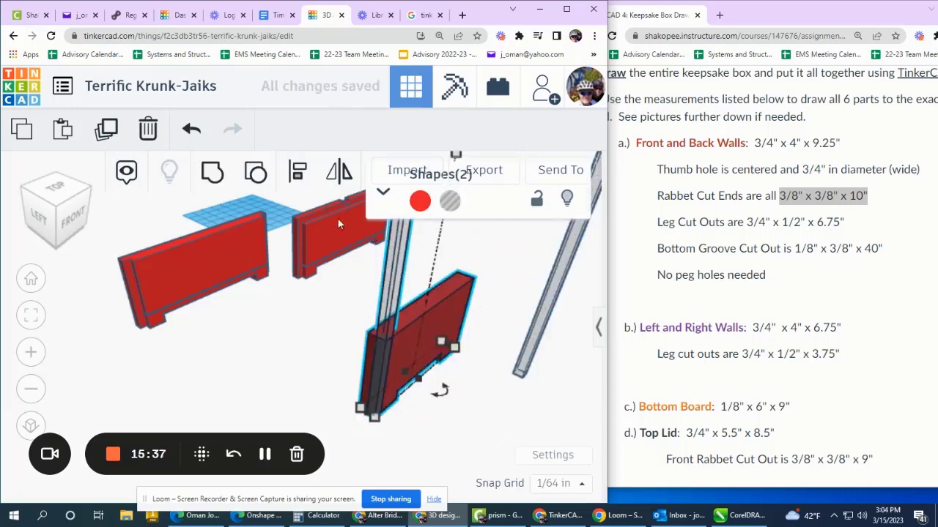
{"action": "left_click", "coordinate": [213, 173]}
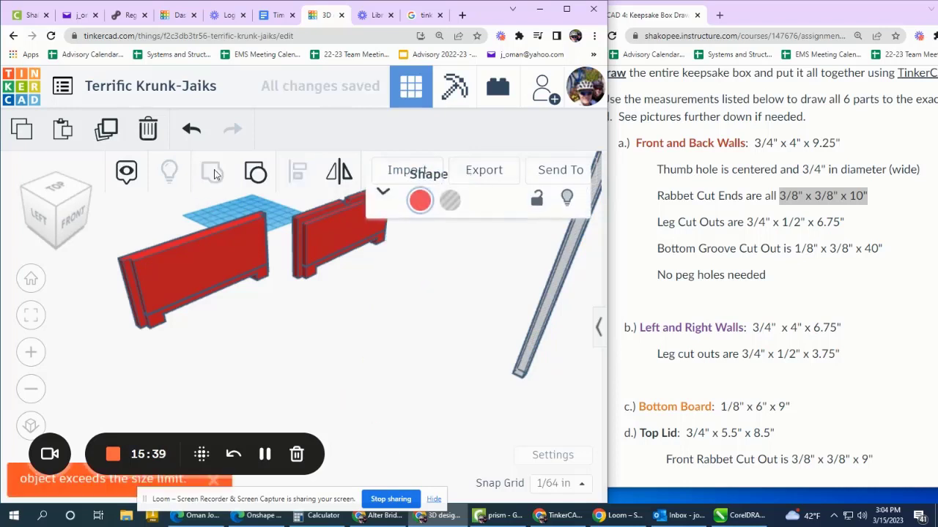
{"action": "left_click", "coordinate": [191, 129]}
{"action": "scroll", "coordinate": [314, 372], "scroll_direction": "down", "scroll_amount": 3}
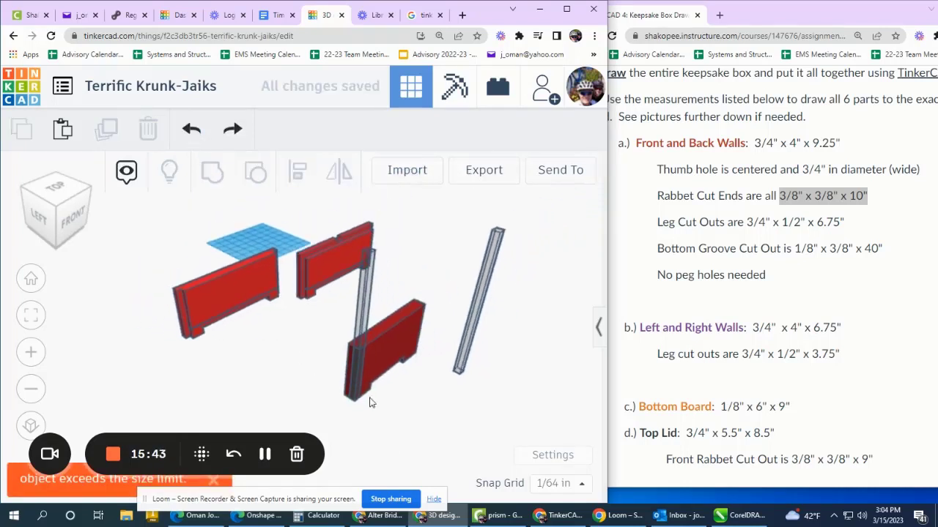
{"action": "left_click_drag", "start_coordinate": [400, 416], "coordinate": [313, 353]}
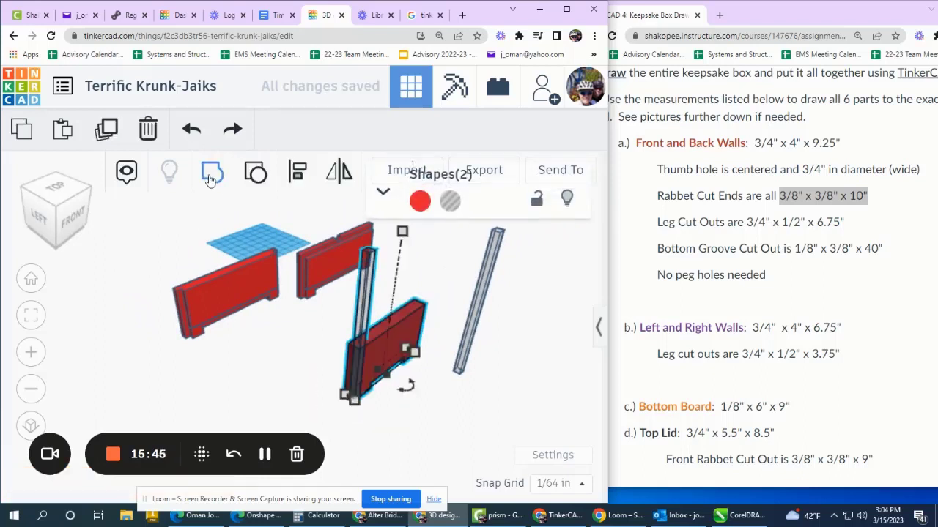
{"action": "left_click", "coordinate": [211, 174]}
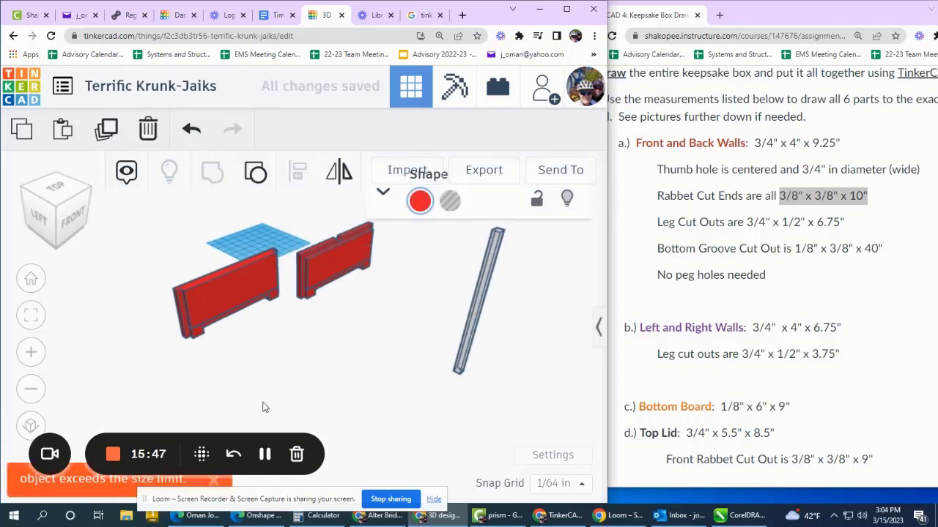
{"action": "left_click", "coordinate": [191, 129]}
- Shorten the aligned rabbet hole box to just above the side wall's top edge and try grouping it with the wall again
{"action": "left_click", "coordinate": [362, 308]}
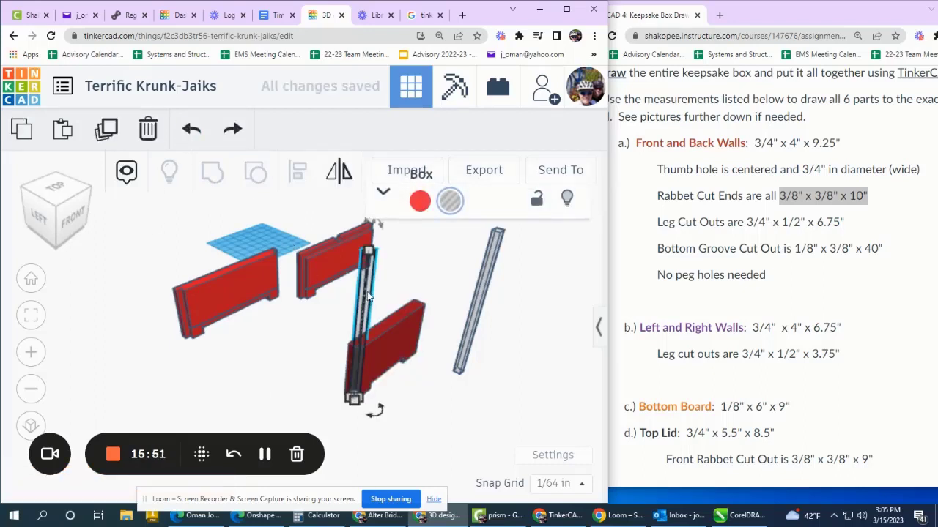
{"action": "left_click_drag", "start_coordinate": [369, 249], "coordinate": [369, 328]}
{"action": "left_click_drag", "start_coordinate": [422, 444], "coordinate": [341, 315]}
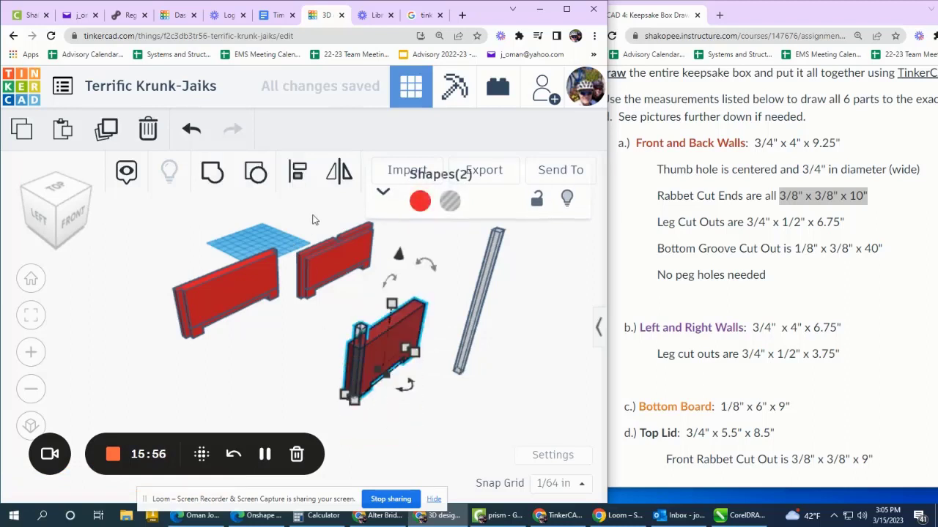
{"action": "left_click", "coordinate": [210, 178]}
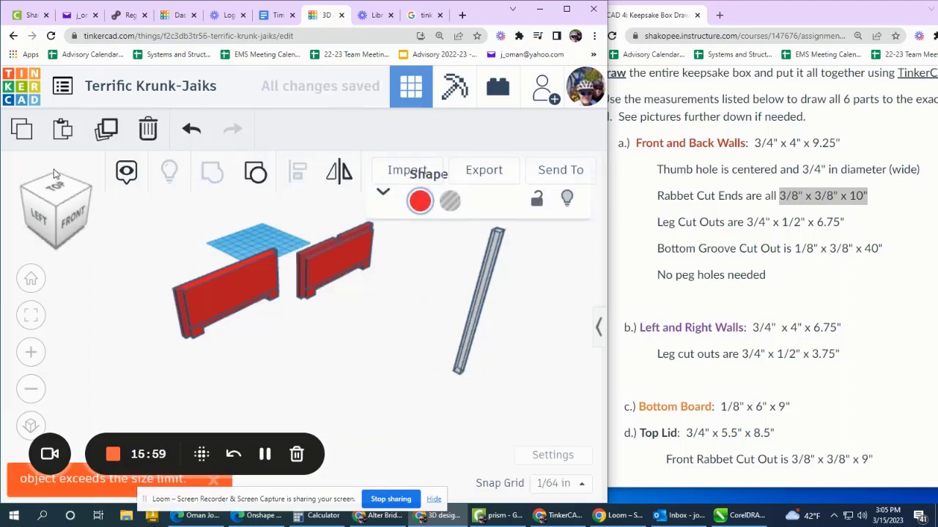
{"action": "left_click", "coordinate": [189, 132]}
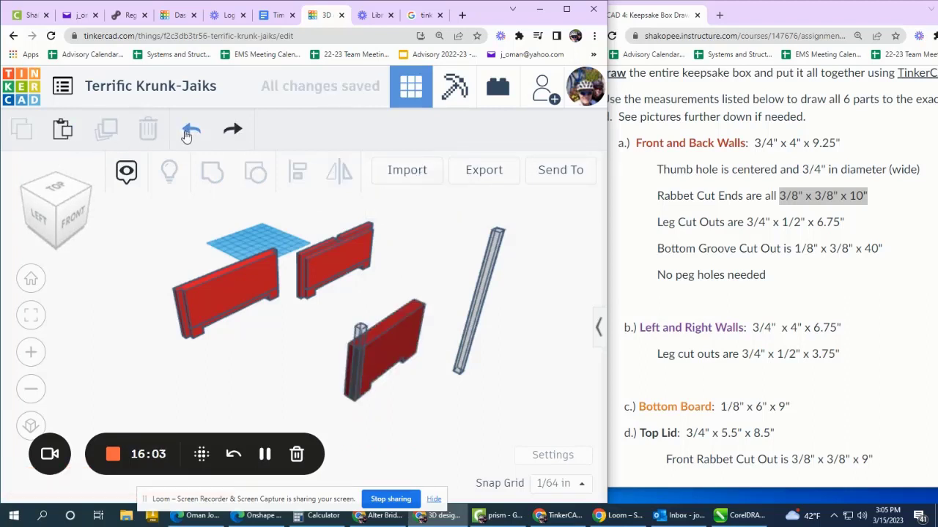
- Move the side wall and both rabbet hole boxes together to the area next to the workplane
{"action": "left_click_drag", "start_coordinate": [505, 400], "coordinate": [161, 226]}
{"action": "scroll", "coordinate": [113, 228], "scroll_direction": "up", "scroll_amount": 2}
{"action": "scroll", "coordinate": [116, 242], "scroll_direction": "up", "scroll_amount": 3}
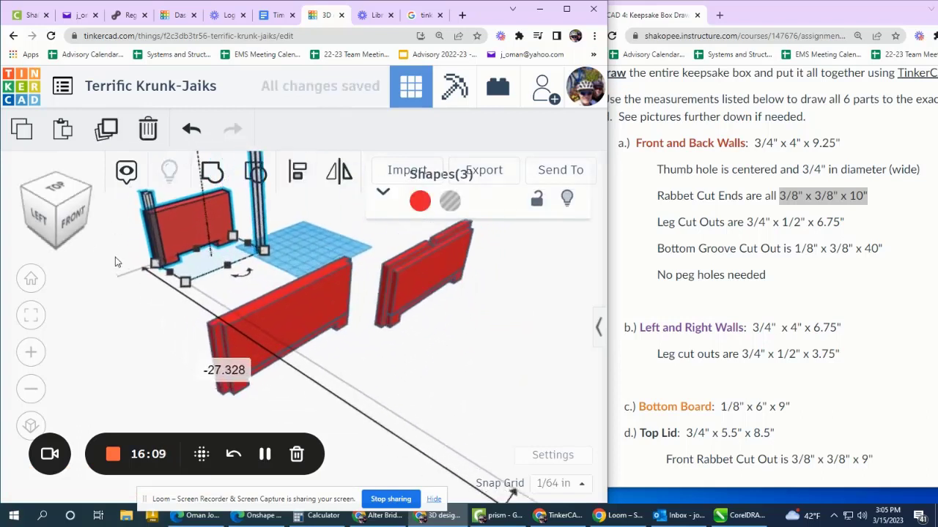
- Group the side wall with the shortened rabbet hole box to cut the rabbet at its near end
{"action": "left_click", "coordinate": [128, 307]}
{"action": "left_click_drag", "start_coordinate": [186, 287], "coordinate": [153, 241]}
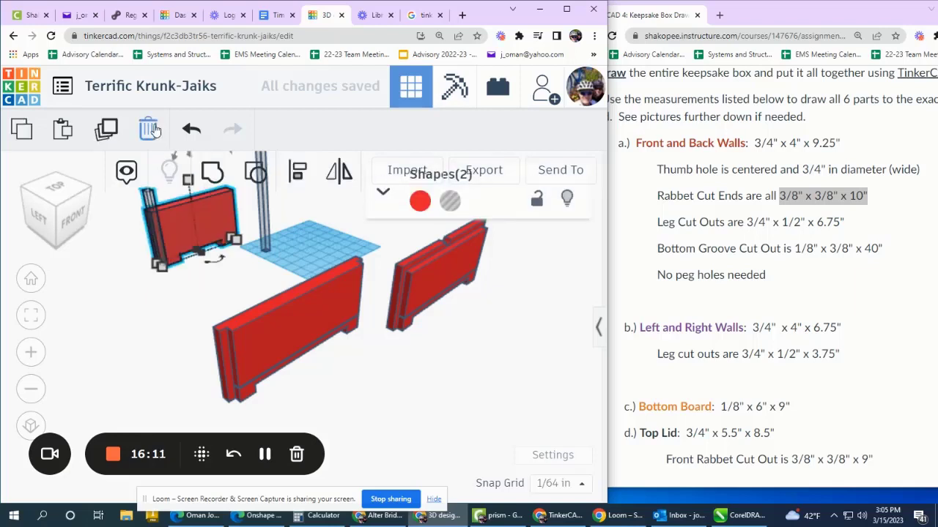
{"action": "left_click", "coordinate": [207, 171]}
{"action": "scroll", "coordinate": [202, 233], "scroll_direction": "down", "scroll_amount": 3}
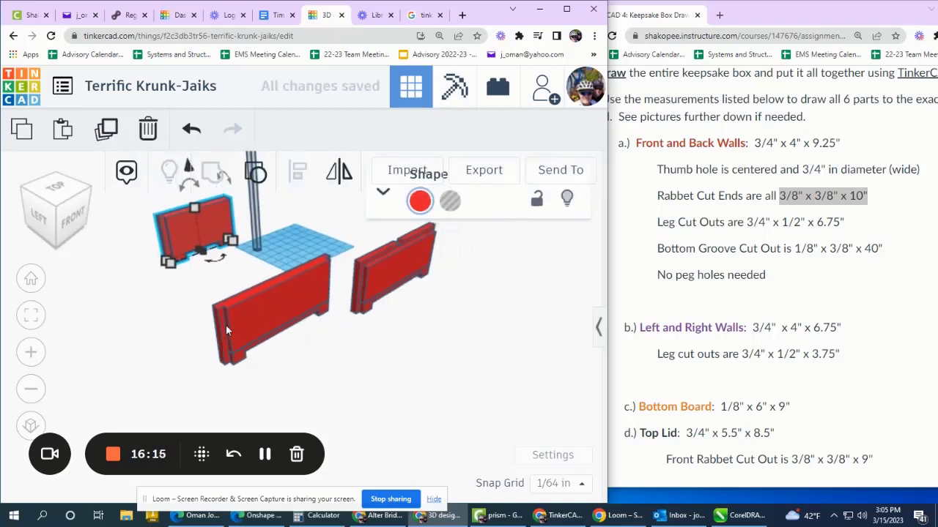
- Align the remaining rabbet hole box with the side wall's uncut end, on the same face as the first rabbet
{"action": "scroll", "coordinate": [226, 330], "scroll_direction": "down", "scroll_amount": 4}
{"action": "scroll", "coordinate": [167, 216], "scroll_direction": "up", "scroll_amount": 3}
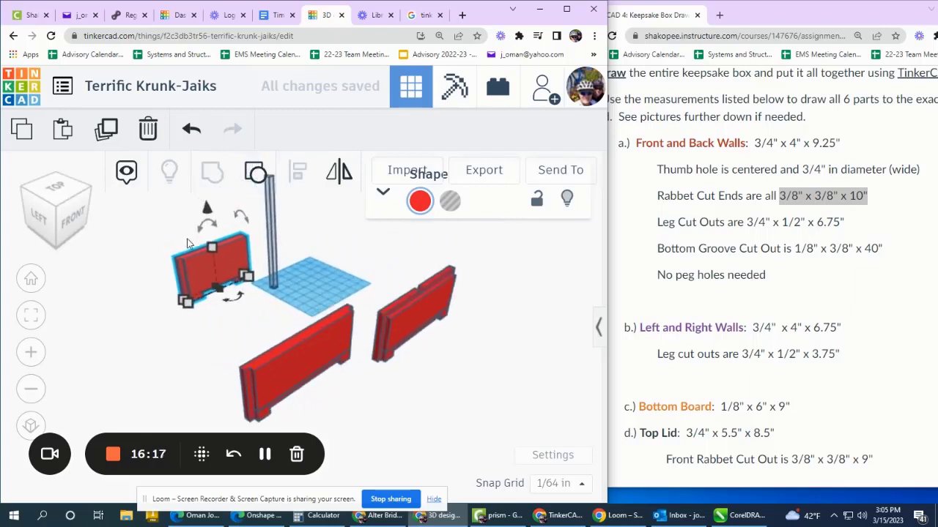
{"action": "scroll", "coordinate": [198, 249], "scroll_direction": "up", "scroll_amount": 3}
{"action": "left_click_drag", "start_coordinate": [372, 313], "coordinate": [232, 238]}
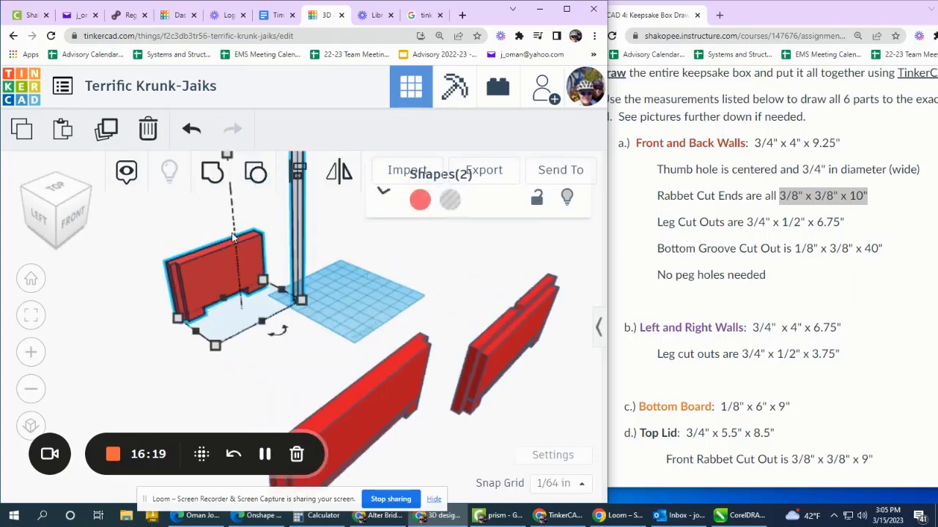
{"action": "left_click", "coordinate": [300, 178]}
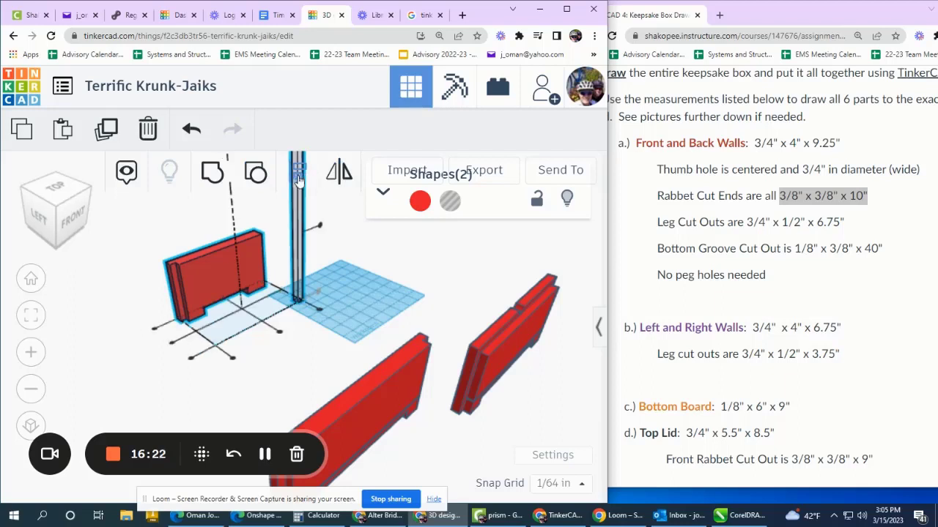
{"action": "left_click", "coordinate": [320, 313]}
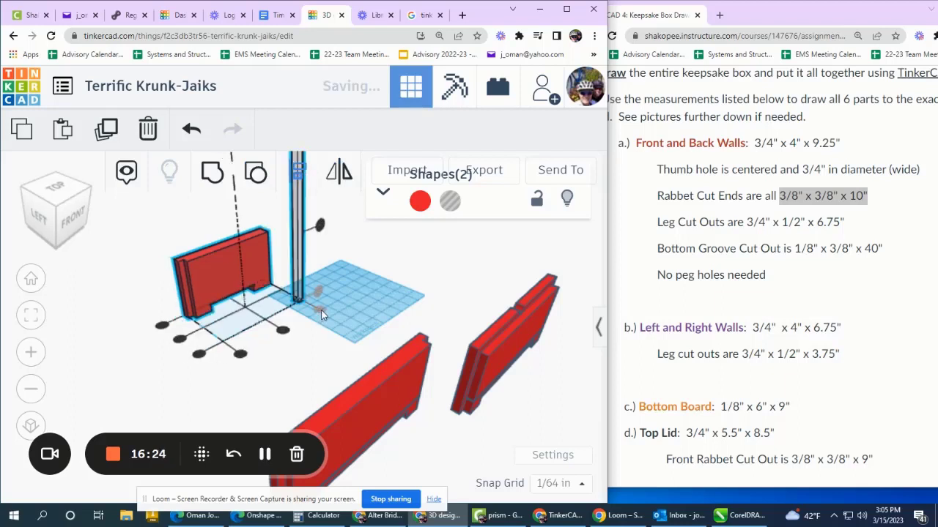
{"action": "left_click", "coordinate": [204, 355]}
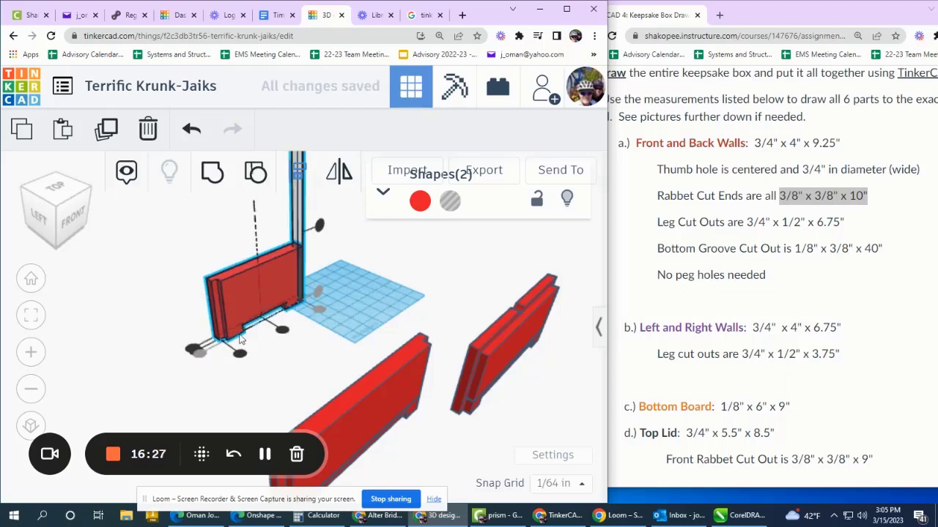
- Group the side wall with the second hole box to cut the rabbet at its far end
{"action": "left_click", "coordinate": [352, 311]}
{"action": "scroll", "coordinate": [295, 247], "scroll_direction": "up", "scroll_amount": 2}
{"action": "scroll", "coordinate": [295, 247], "scroll_direction": "up", "scroll_amount": 3}
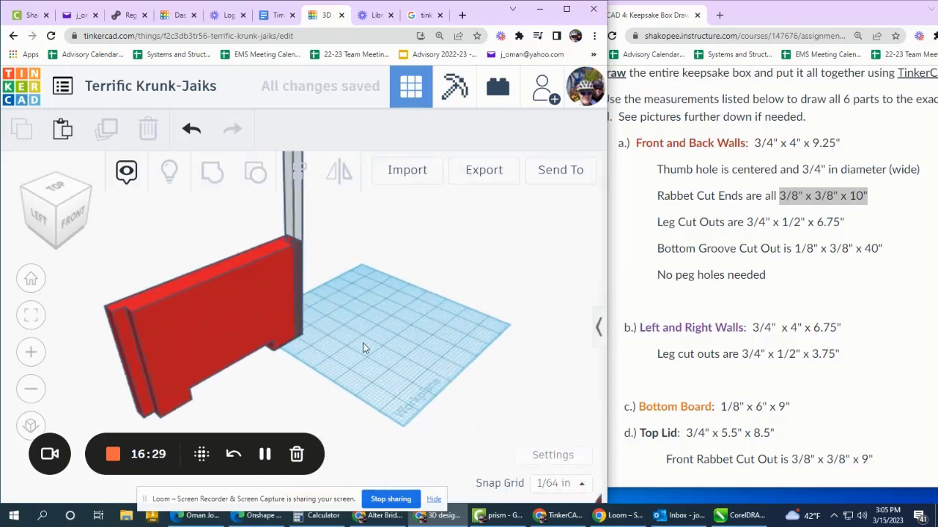
{"action": "left_click", "coordinate": [269, 241]}
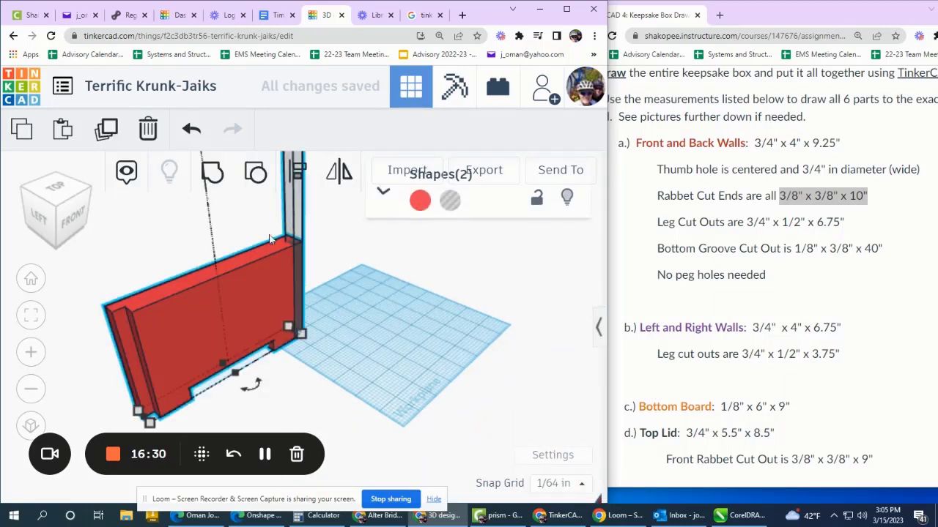
{"action": "left_click", "coordinate": [211, 172]}
- Move the front and back walls together to the far side of the workplane, clear of the side wall
{"action": "scroll", "coordinate": [331, 261], "scroll_direction": "down", "scroll_amount": 5}
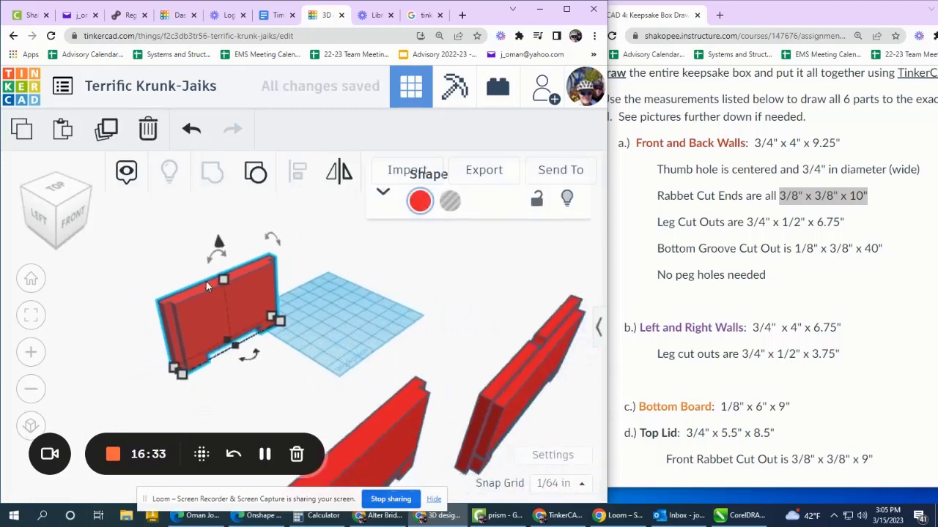
{"action": "left_click_drag", "start_coordinate": [438, 444], "coordinate": [331, 232]}
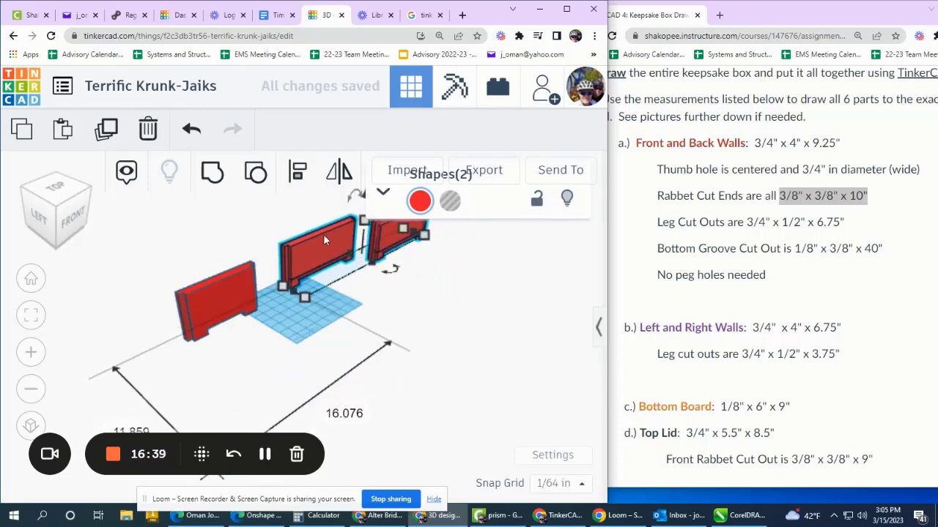
- Duplicate the finished side wall and move the copy past its near end
{"action": "scroll", "coordinate": [178, 296], "scroll_direction": "up", "scroll_amount": 5}
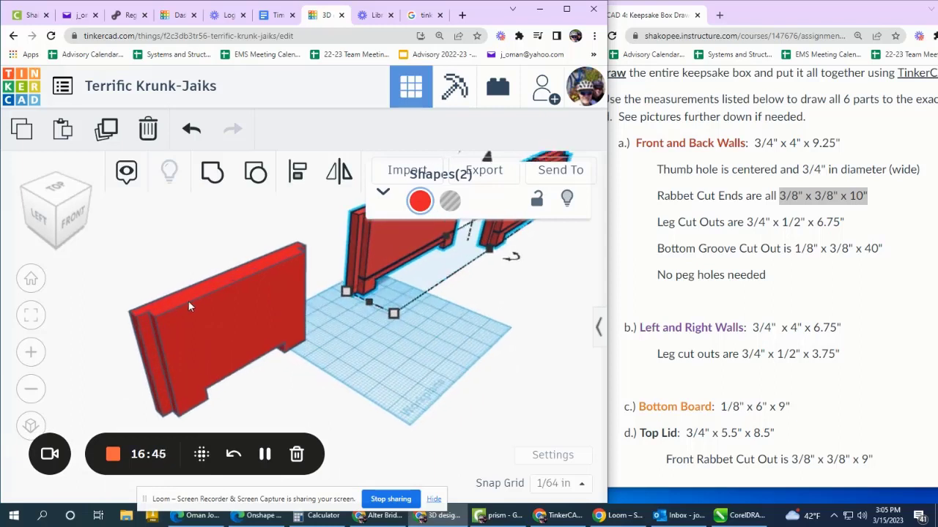
{"action": "scroll", "coordinate": [189, 309], "scroll_direction": "down", "scroll_amount": 2}
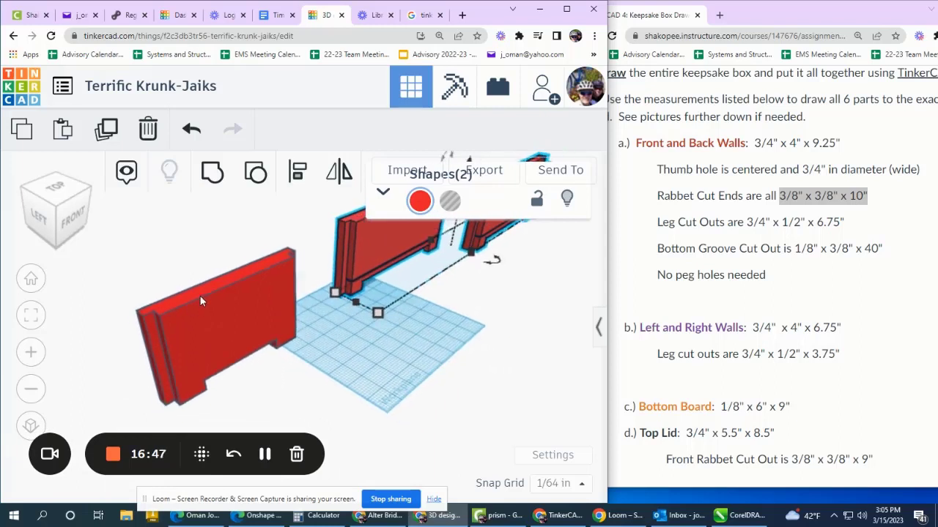
{"action": "left_click", "coordinate": [200, 296]}
{"action": "left_click", "coordinate": [105, 132]}
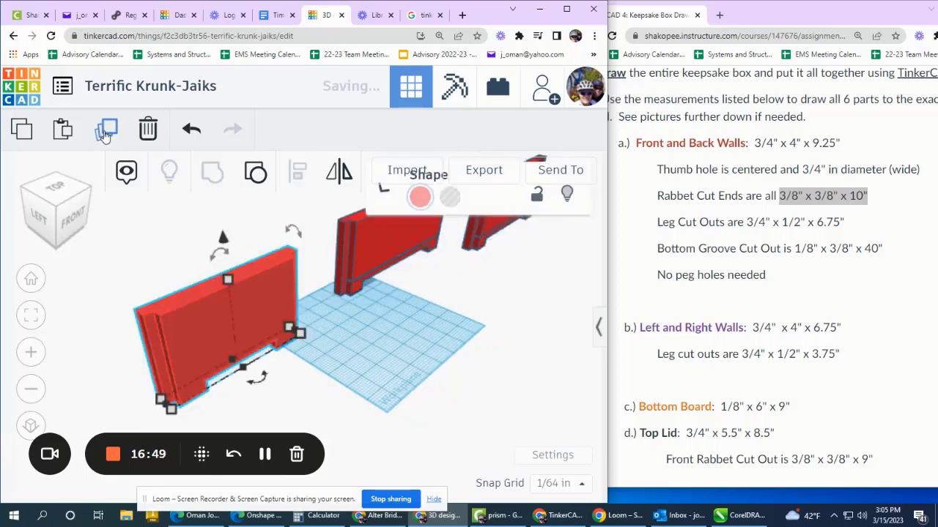
{"action": "left_click_drag", "start_coordinate": [209, 320], "coordinate": [51, 404]}
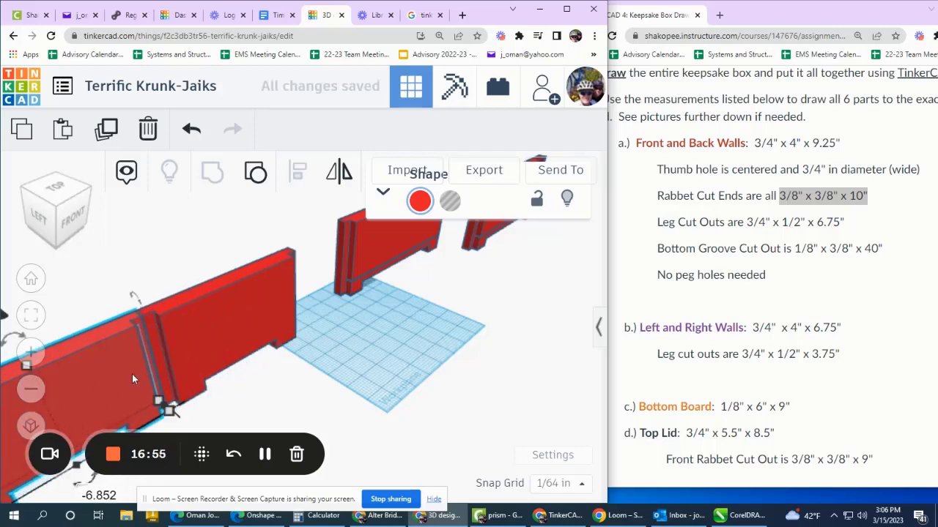
- Move the duplicated side wall farther from the original to leave a clear gap, checking the spacing from the front
{"action": "left_click_drag", "start_coordinate": [132, 379], "coordinate": [87, 389]}
{"action": "scroll", "coordinate": [388, 248], "scroll_direction": "down", "scroll_amount": 3}
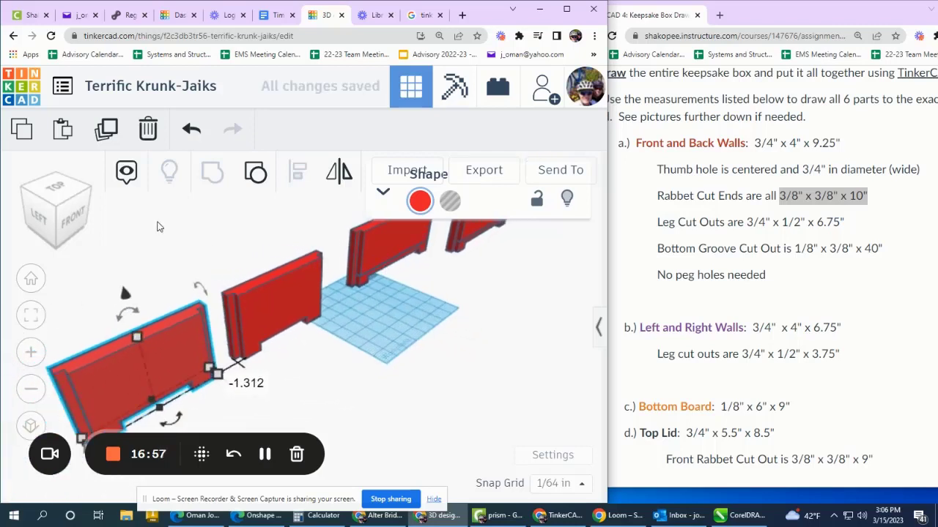
{"action": "left_click", "coordinate": [73, 219]}
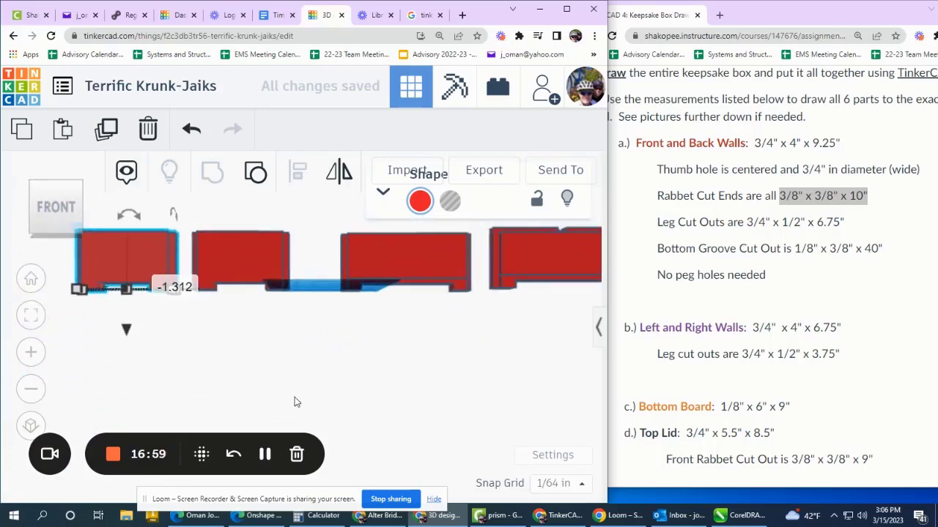
{"action": "scroll", "coordinate": [246, 260], "scroll_direction": "up", "scroll_amount": 3}
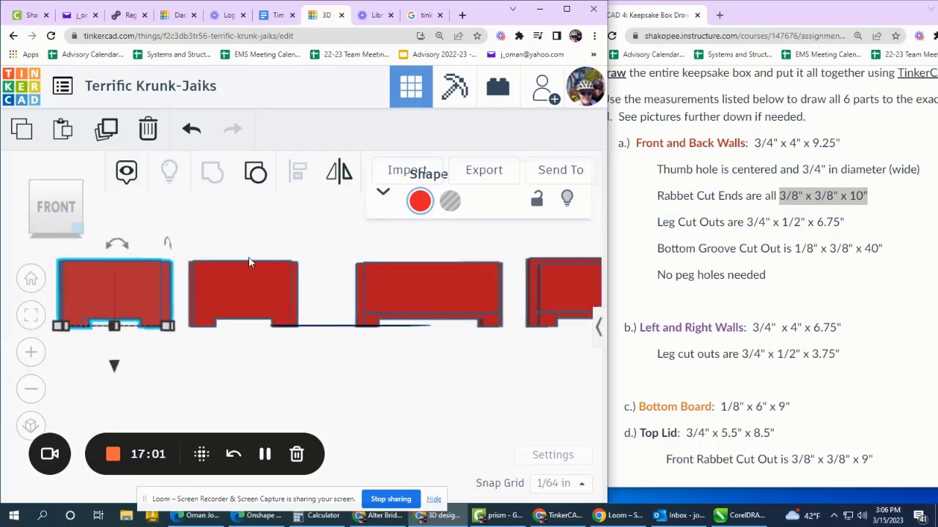
{"action": "left_click", "coordinate": [32, 187]}
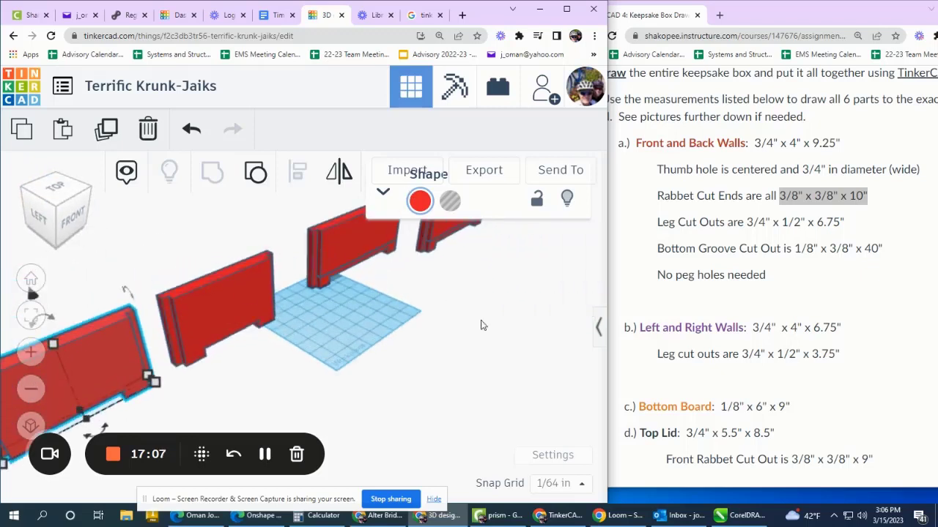
- Deselect the side wall and highlight the Bottom Board measurements, 1/8" x 6" x 9", in the assignment instructions
{"action": "left_click", "coordinate": [596, 335]}
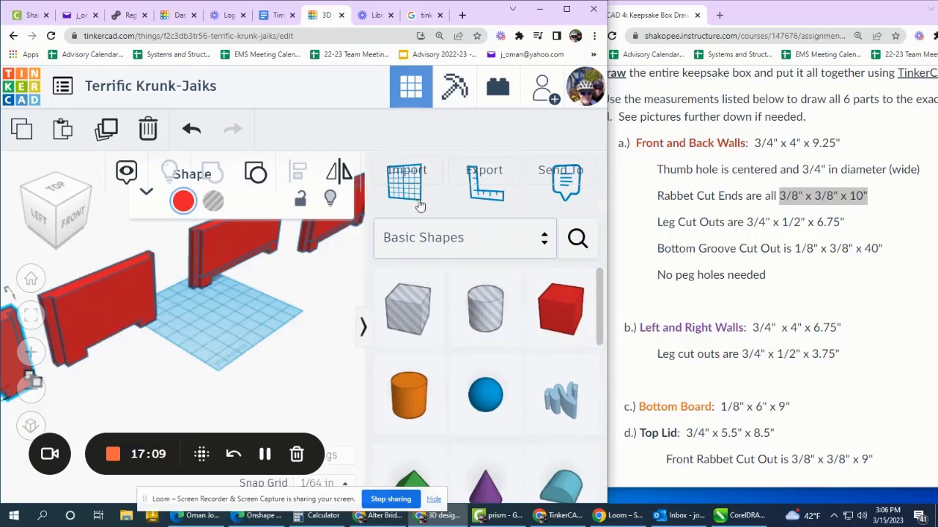
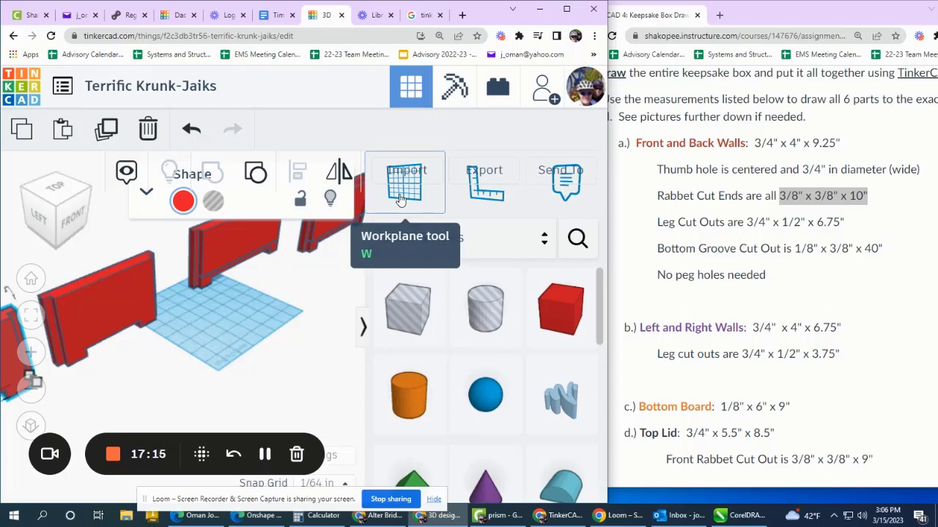
{"action": "left_click", "coordinate": [323, 331]}
{"action": "scroll", "coordinate": [314, 333], "scroll_direction": "down", "scroll_amount": 1}
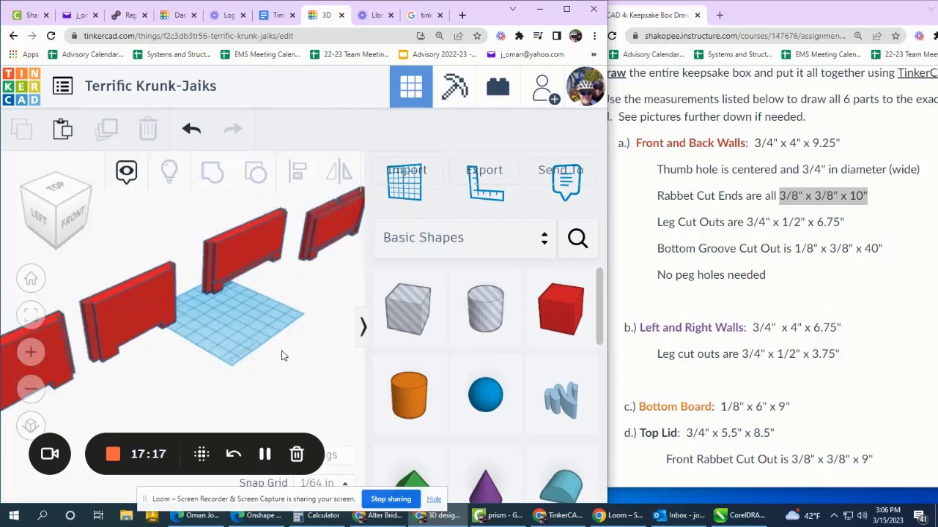
{"action": "scroll", "coordinate": [281, 355], "scroll_direction": "down", "scroll_amount": 3}
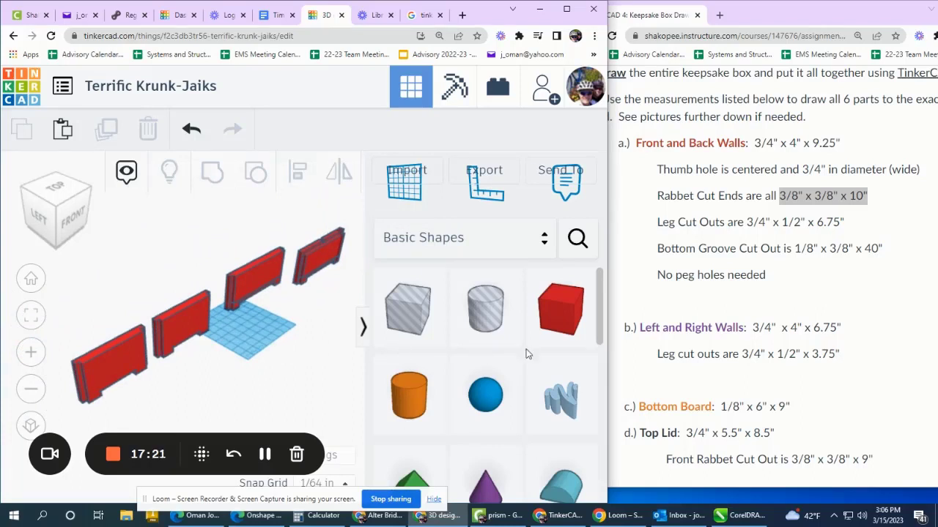
{"action": "scroll", "coordinate": [787, 271], "scroll_direction": "down", "scroll_amount": 2}
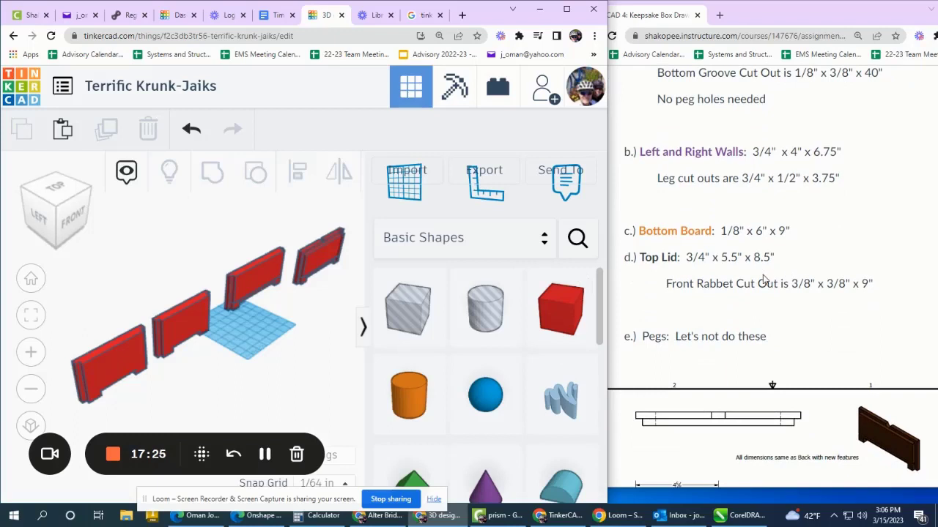
{"action": "scroll", "coordinate": [771, 281], "scroll_direction": "up", "scroll_amount": 1}
{"action": "left_click_drag", "start_coordinate": [635, 290], "coordinate": [792, 290]}
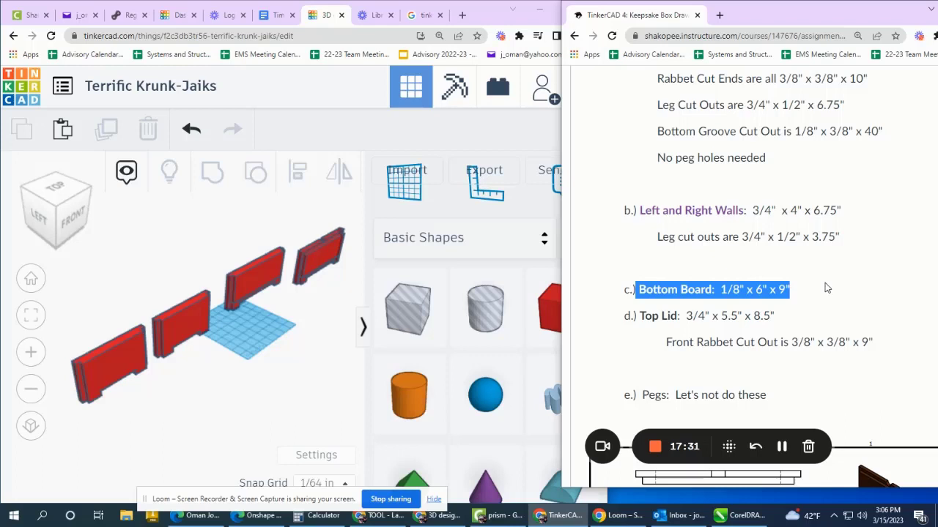
- Add a solid red box in the empty space in front of the workplane as the bottom board
{"action": "left_click", "coordinate": [549, 315]}
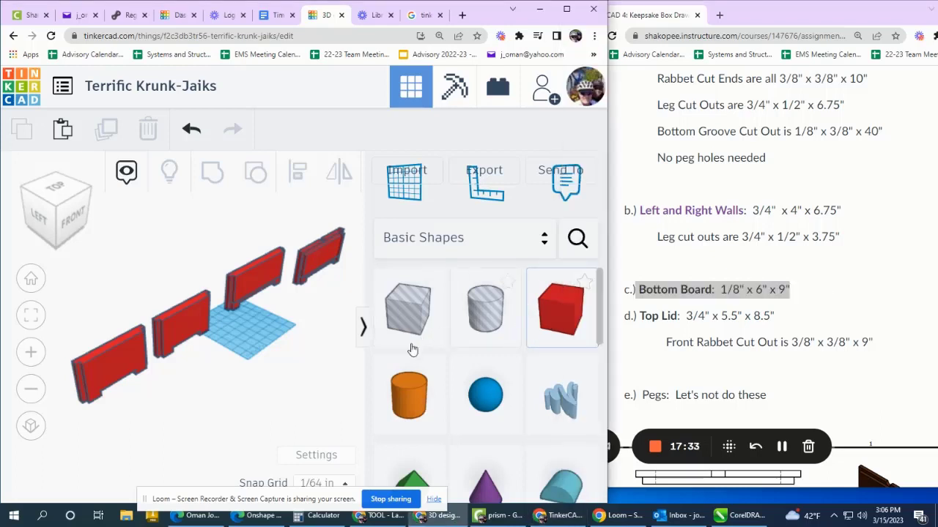
{"action": "left_click_drag", "start_coordinate": [412, 350], "coordinate": [242, 393]}
{"action": "left_click", "coordinate": [363, 328]}
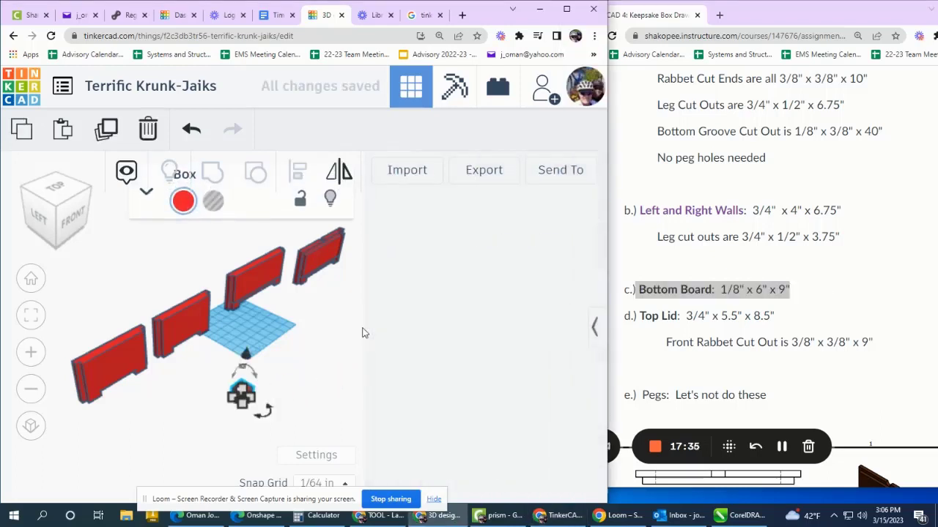
{"action": "scroll", "coordinate": [362, 399], "scroll_direction": "up", "scroll_amount": 5}
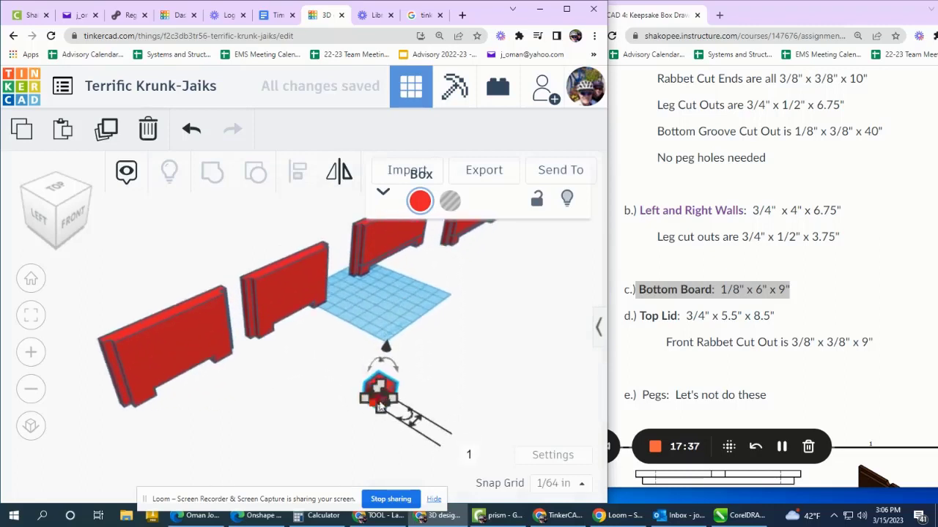
{"action": "scroll", "coordinate": [379, 407], "scroll_direction": "up", "scroll_amount": 6}
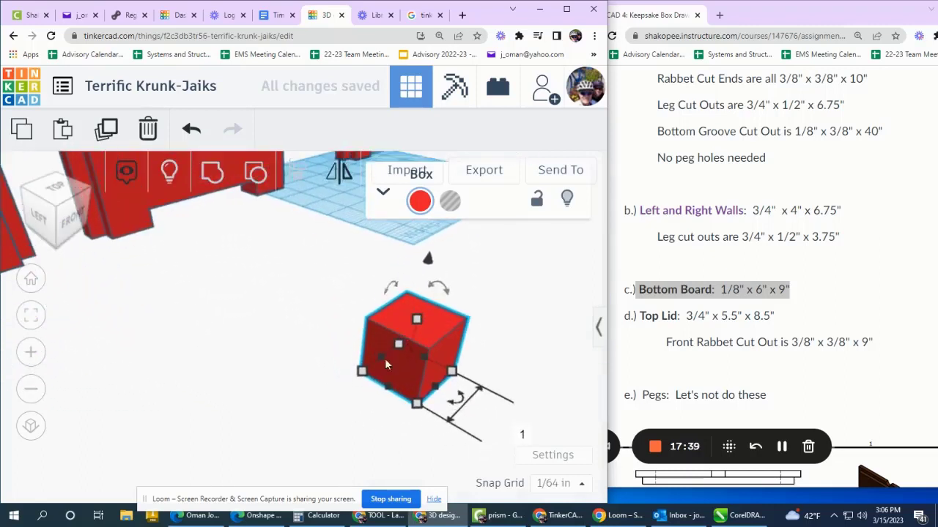
- Set the new box's height to 0.125 in for the bottom board's thickness
{"action": "left_click_drag", "start_coordinate": [420, 321], "coordinate": [413, 339]}
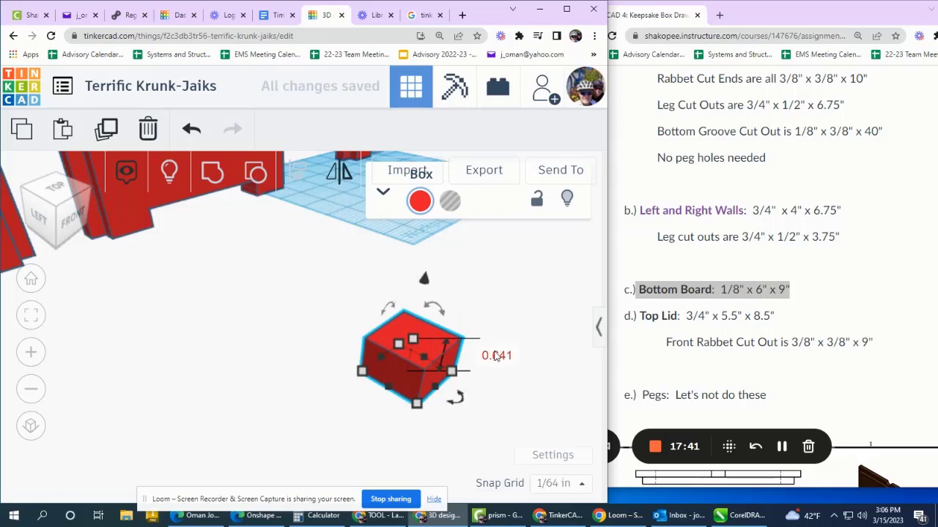
{"action": "left_click", "coordinate": [495, 357]}
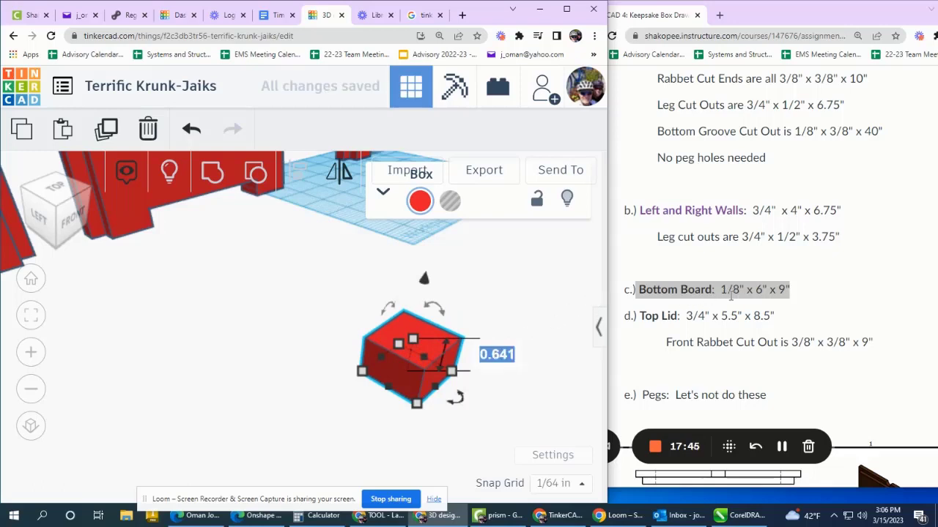
{"action": "left_click", "coordinate": [510, 357]}
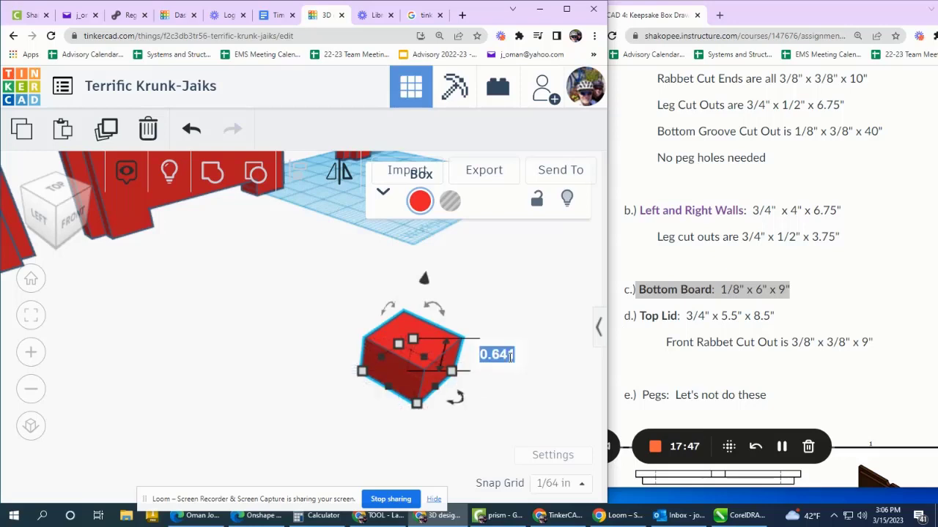
{"action": "type", "text": ".125"}
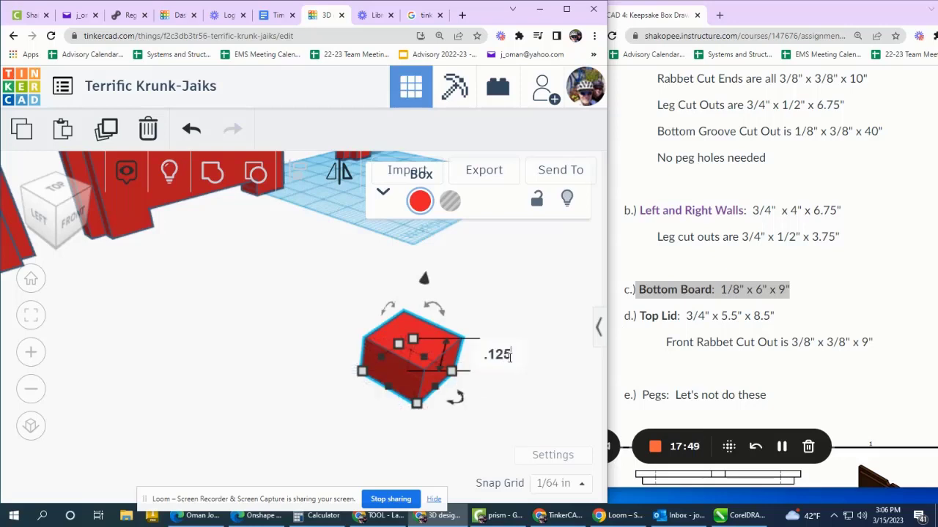
{"action": "key", "text": "Return"}
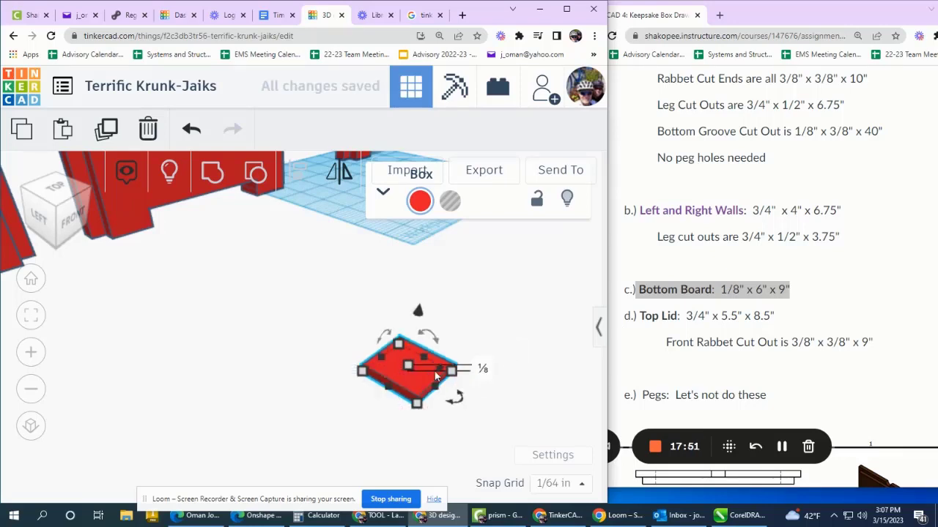
- Set the bottom board's front-to-back dimension to 6 in
{"action": "scroll", "coordinate": [436, 377], "scroll_direction": "up", "scroll_amount": 5}
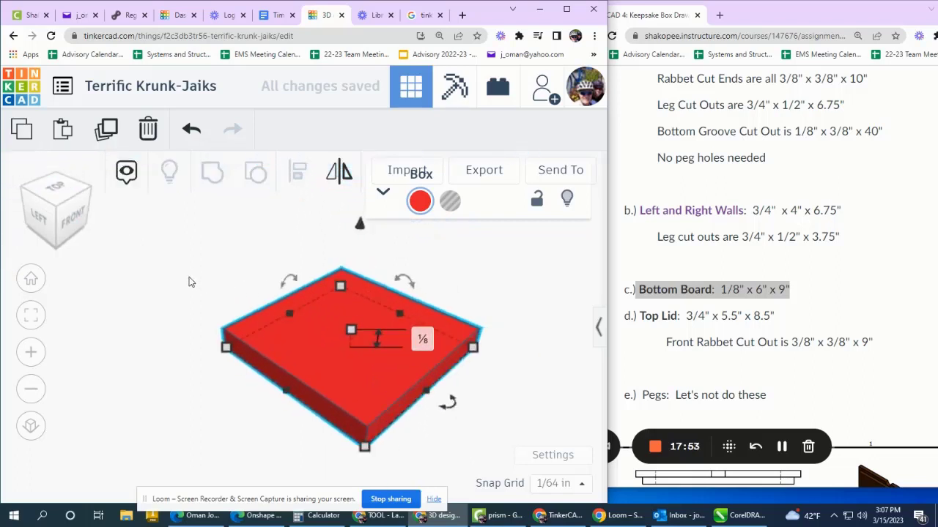
{"action": "scroll", "coordinate": [190, 283], "scroll_direction": "down", "scroll_amount": 3}
{"action": "scroll", "coordinate": [358, 403], "scroll_direction": "down", "scroll_amount": 3}
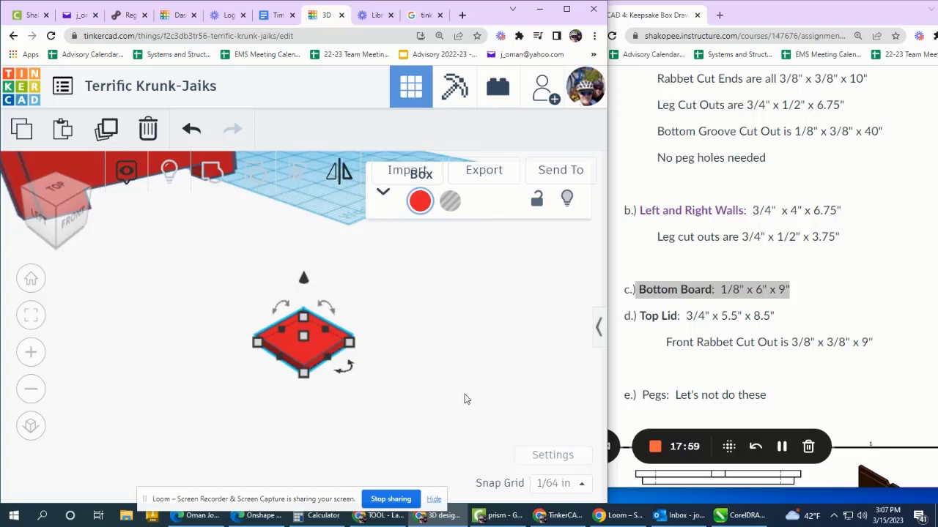
{"action": "mouse_move", "coordinate": [307, 380]}
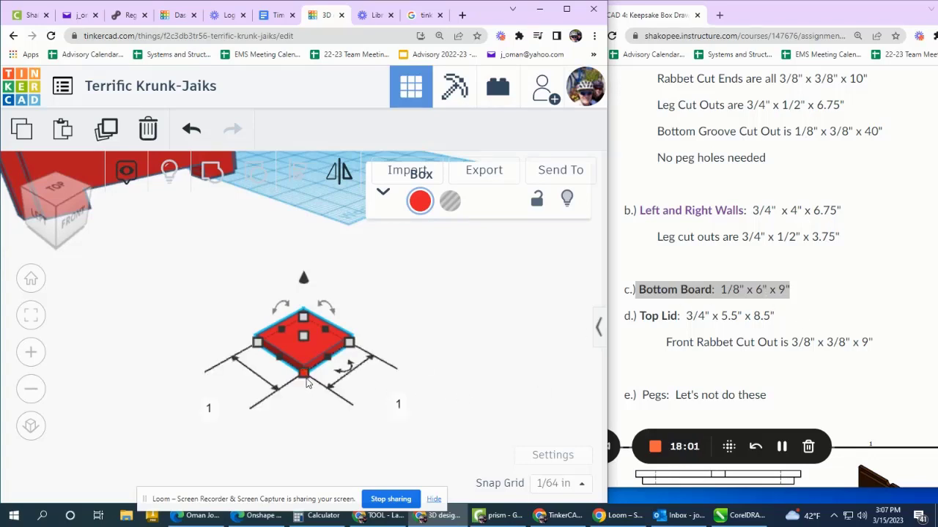
{"action": "left_click", "coordinate": [207, 401]}
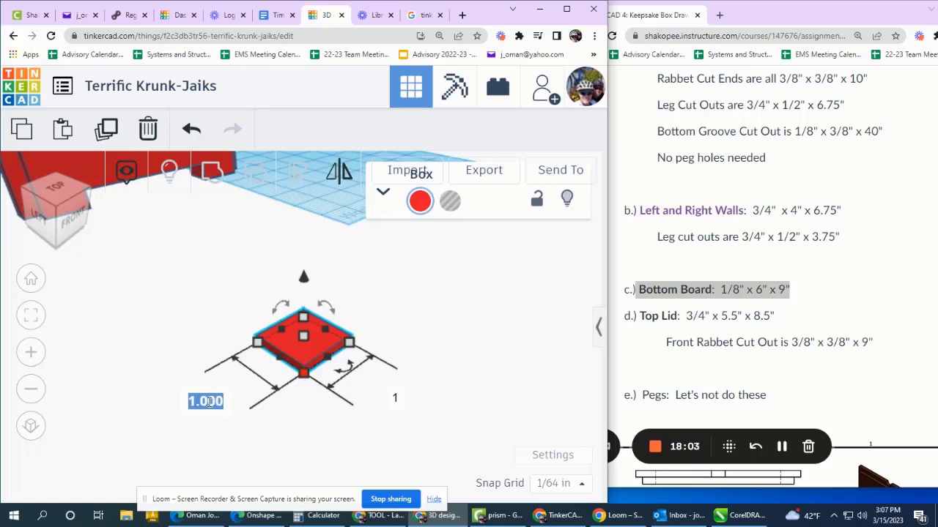
{"action": "type", "text": "6"}
{"action": "key", "text": "Return"}
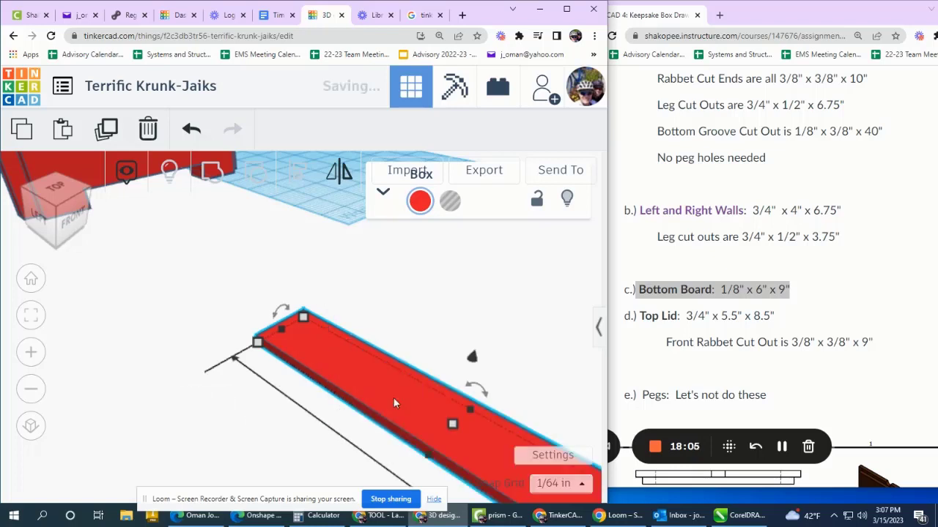
- Set the bottom board's remaining horizontal dimension to 9 inches
{"action": "scroll", "coordinate": [268, 419], "scroll_direction": "down", "scroll_amount": 4}
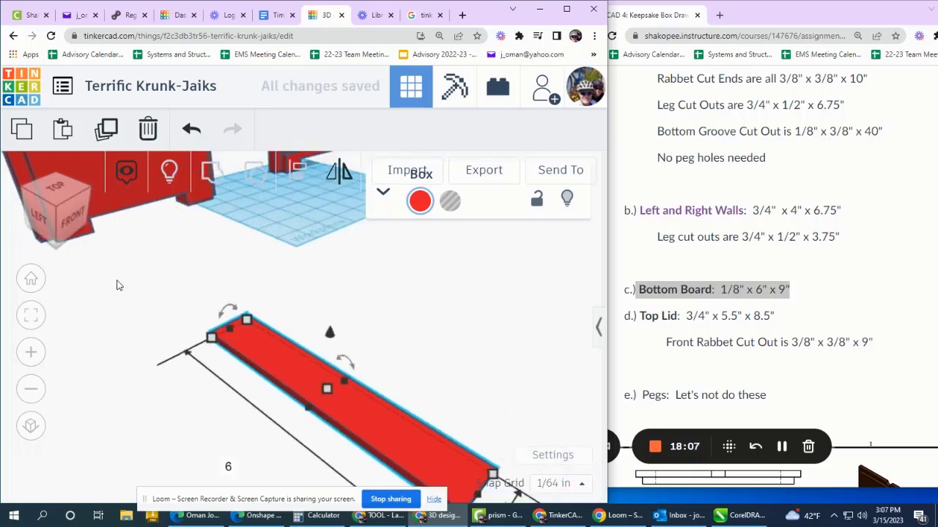
{"action": "left_click", "coordinate": [381, 435]}
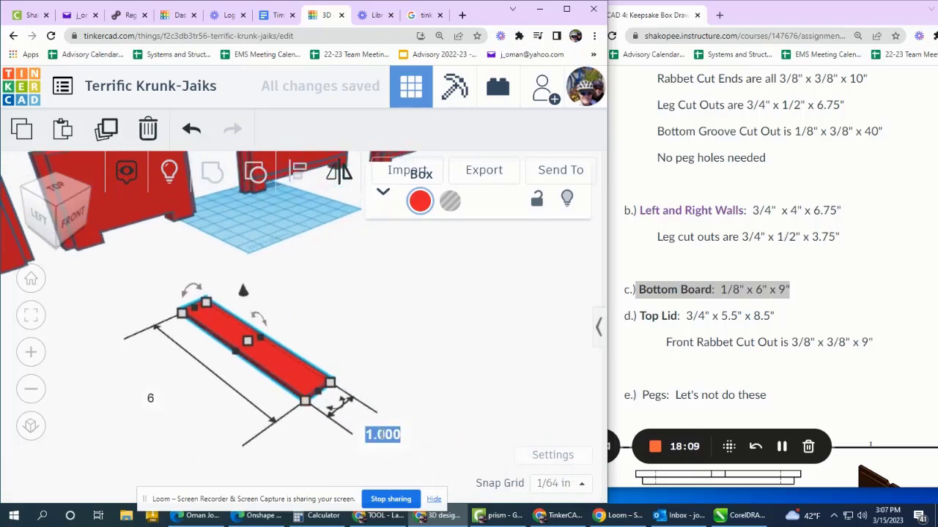
{"action": "type", "text": "9"}
{"action": "key", "text": "Return"}
{"action": "scroll", "coordinate": [446, 329], "scroll_direction": "down", "scroll_amount": 3}
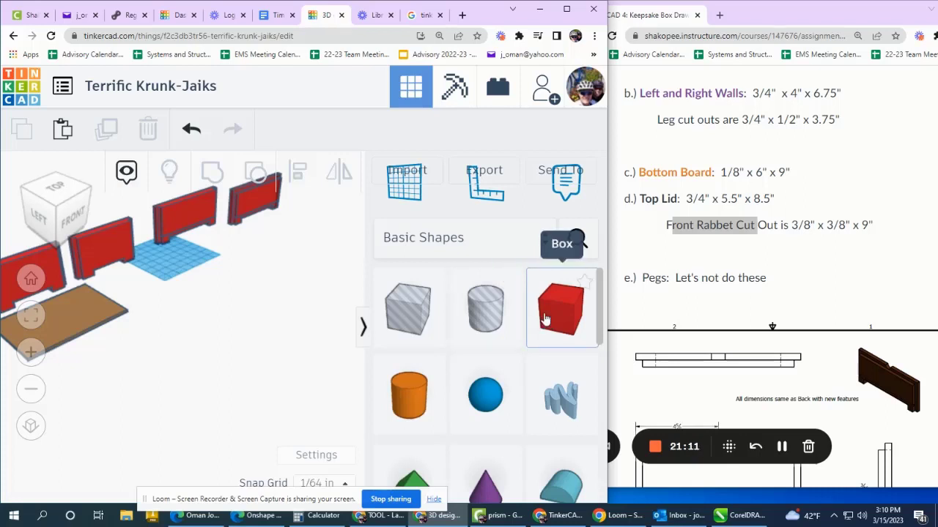
- Add a Box on the empty area in front of the bottom board and colour it orange for the top lid
{"action": "left_click_drag", "start_coordinate": [545, 319], "coordinate": [233, 328]}
{"action": "scroll", "coordinate": [231, 330], "scroll_direction": "up", "scroll_amount": 4}
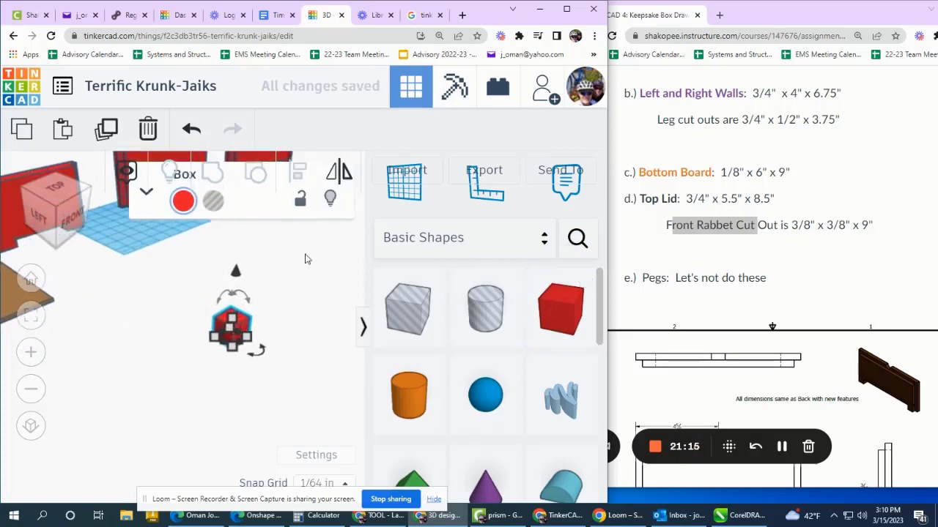
{"action": "left_click", "coordinate": [184, 202]}
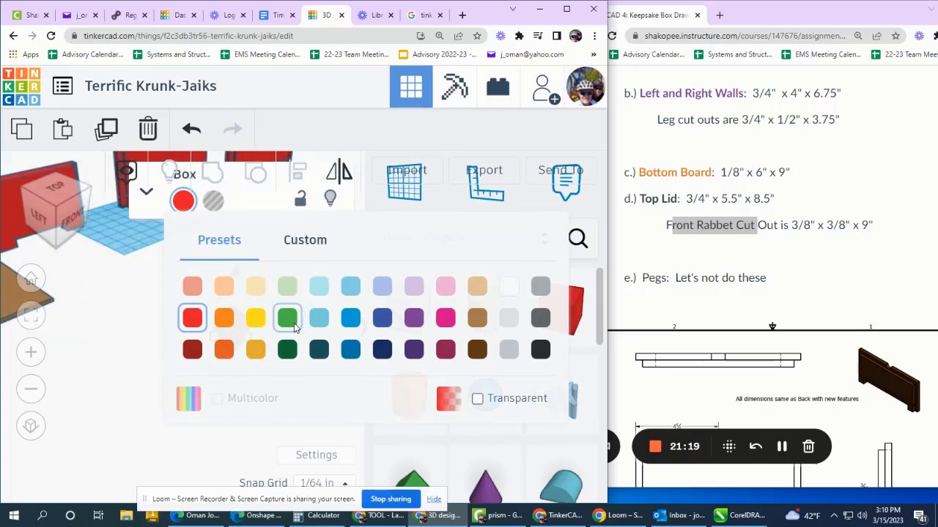
{"action": "left_click", "coordinate": [231, 328]}
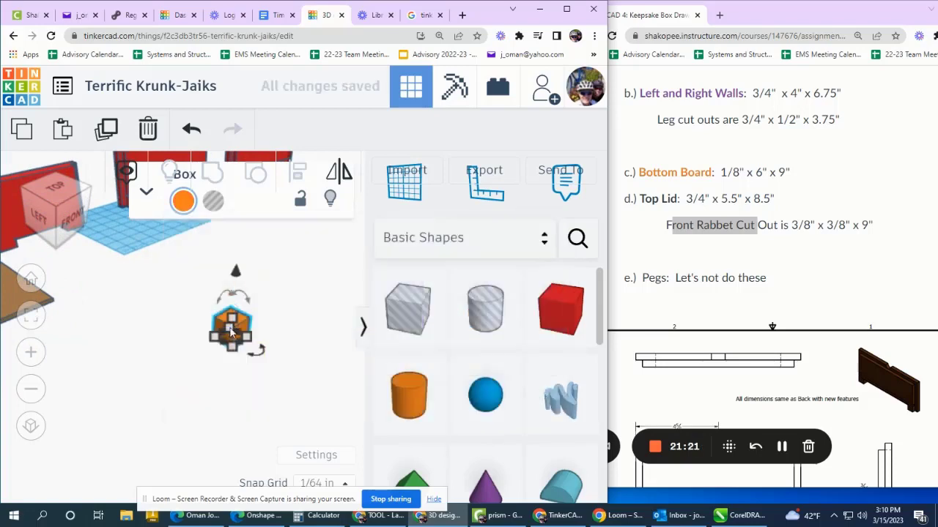
- Set the orange box's height to 0.75 inches
{"action": "scroll", "coordinate": [230, 318], "scroll_direction": "up", "scroll_amount": 5}
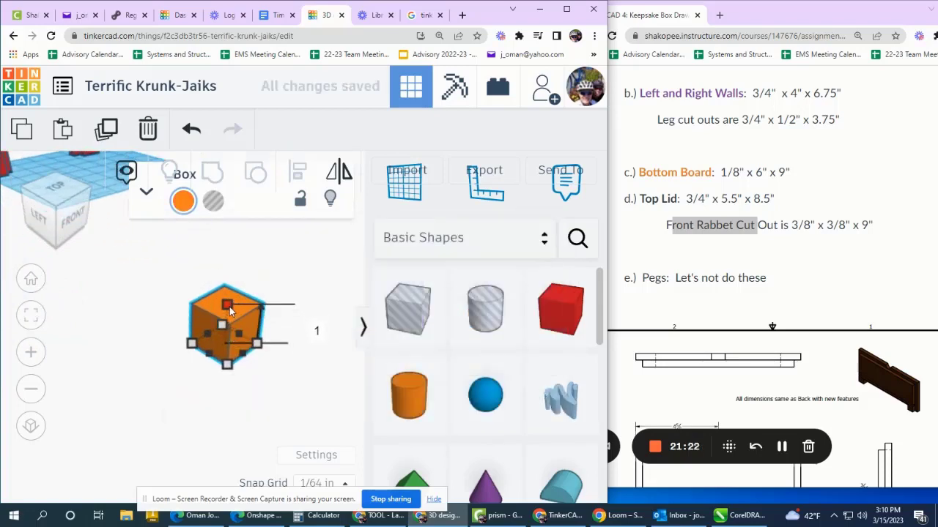
{"action": "left_click", "coordinate": [318, 325]}
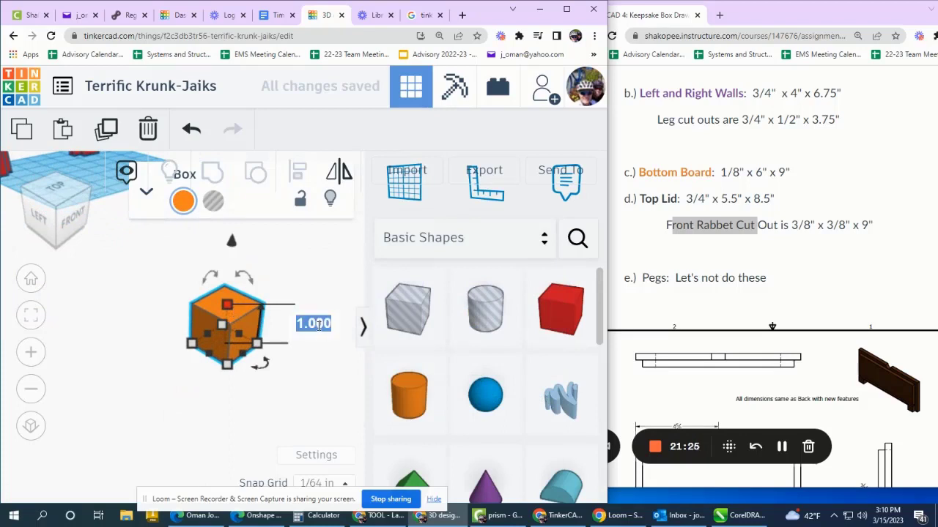
{"action": "type", "text": ".75"}
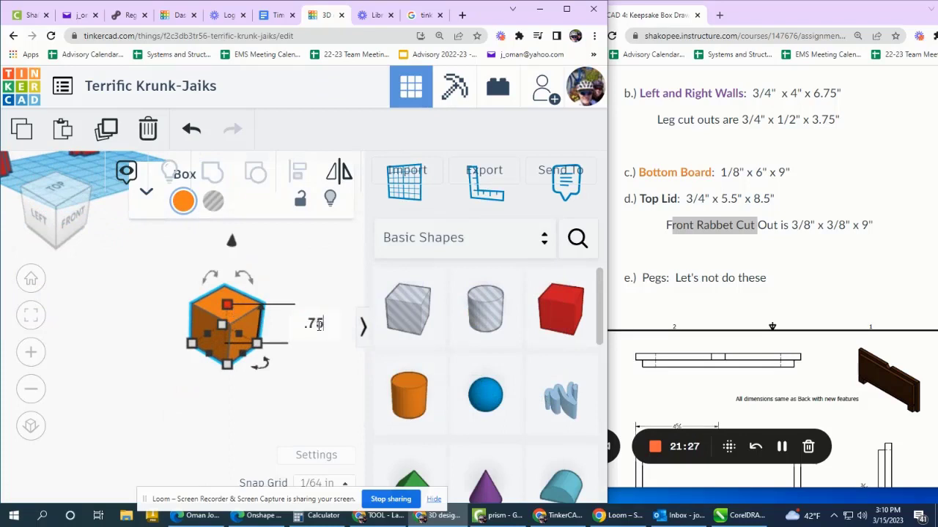
{"action": "key", "text": "Return"}
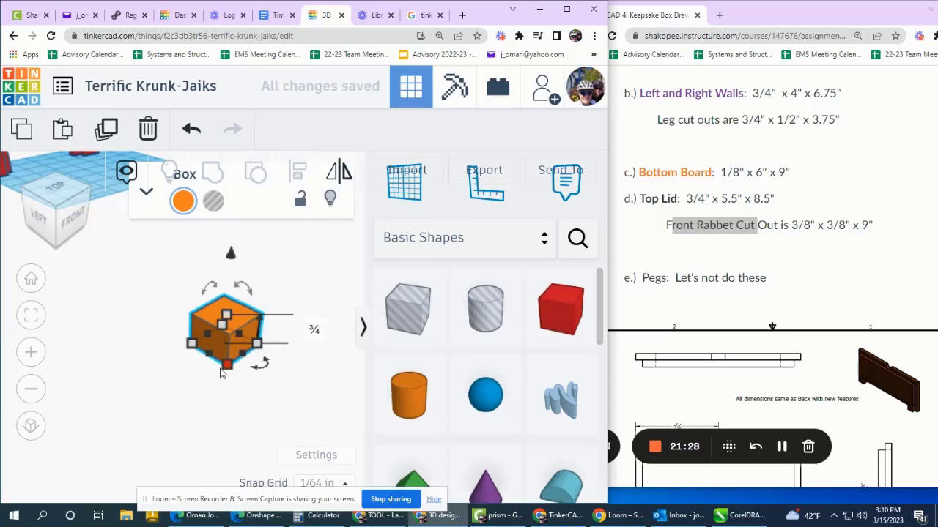
- Set the orange box's front-to-back depth to 4.75 inches
{"action": "mouse_move", "coordinate": [225, 370]}
{"action": "left_click", "coordinate": [144, 397]}
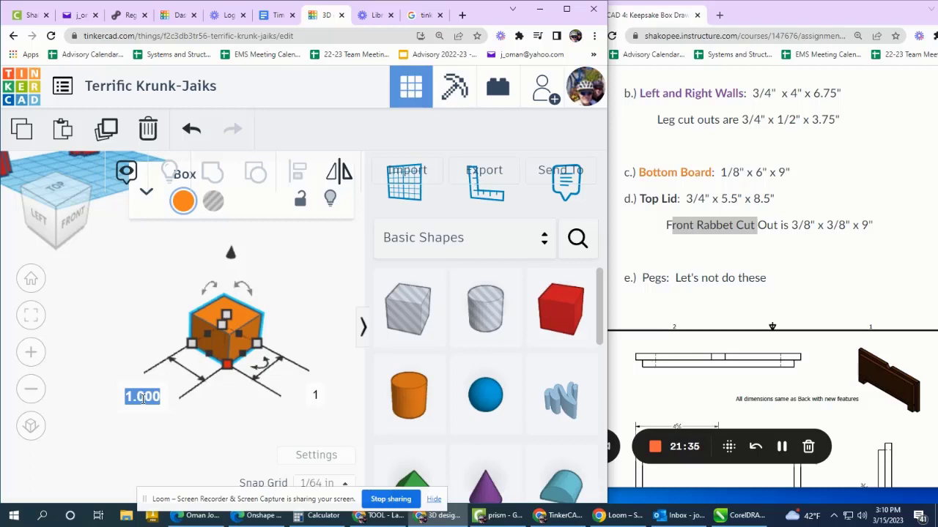
{"action": "type", "text": "5.5"}
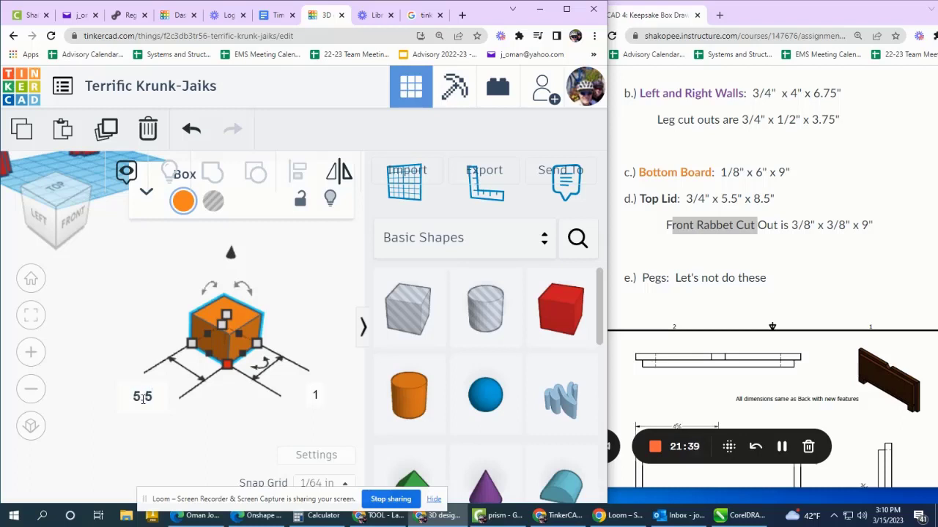
{"action": "key", "text": "BackSpace"}
{"action": "type", "text": "4.75"}
{"action": "key", "text": "Return"}
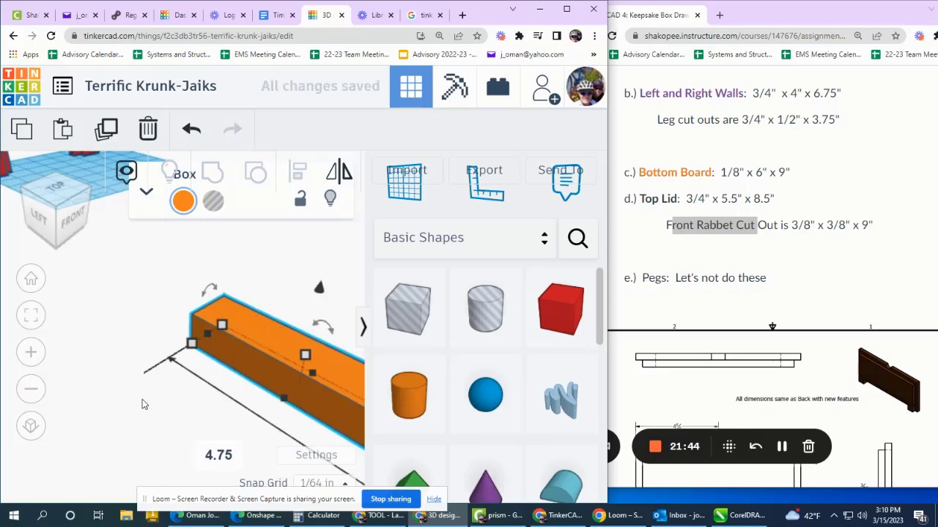
{"action": "scroll", "coordinate": [120, 326], "scroll_direction": "down", "scroll_amount": 3}
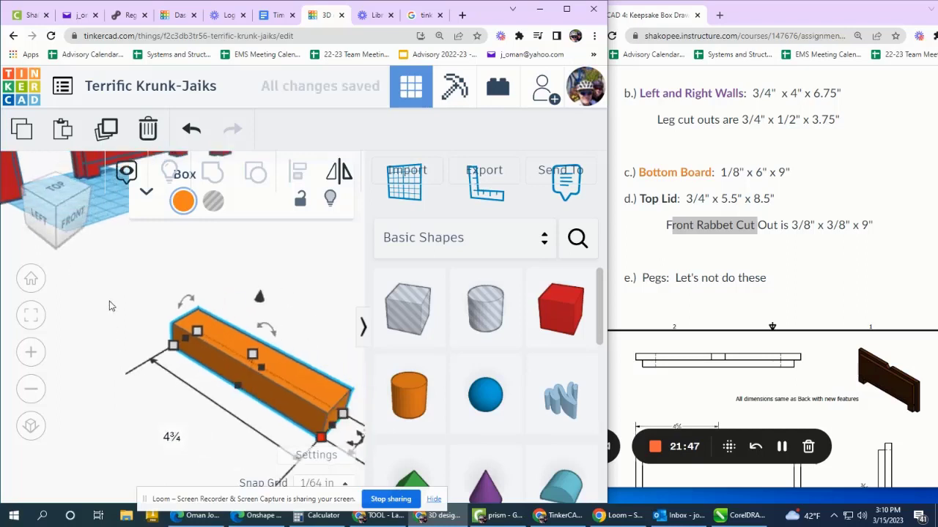
- Set the orange lid box's length to 8.5 inches
{"action": "scroll", "coordinate": [100, 299], "scroll_direction": "down", "scroll_amount": 1}
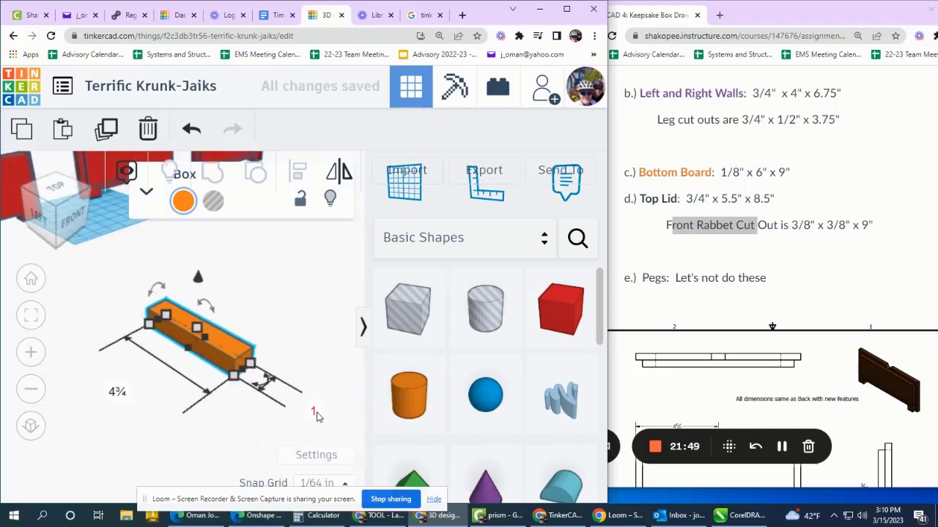
{"action": "left_click", "coordinate": [314, 412]}
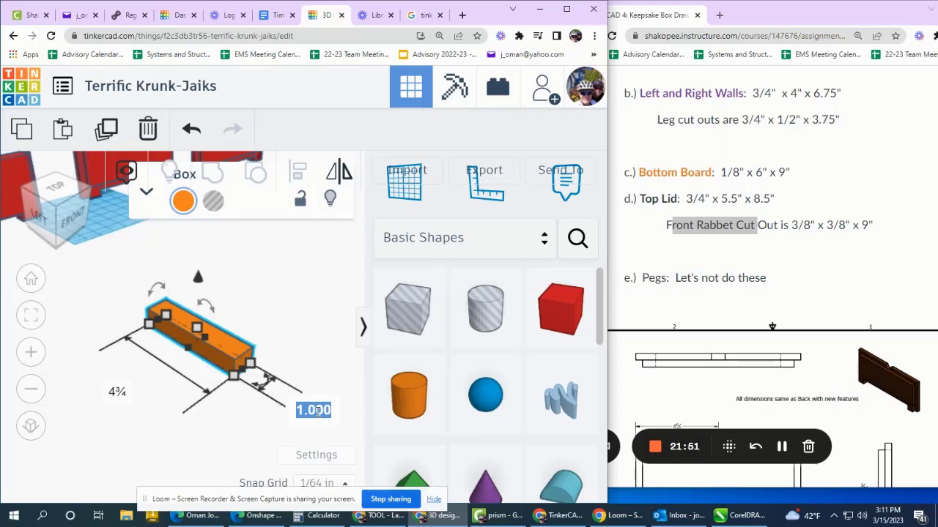
{"action": "type", "text": "8.5"}
{"action": "key", "text": "Return"}
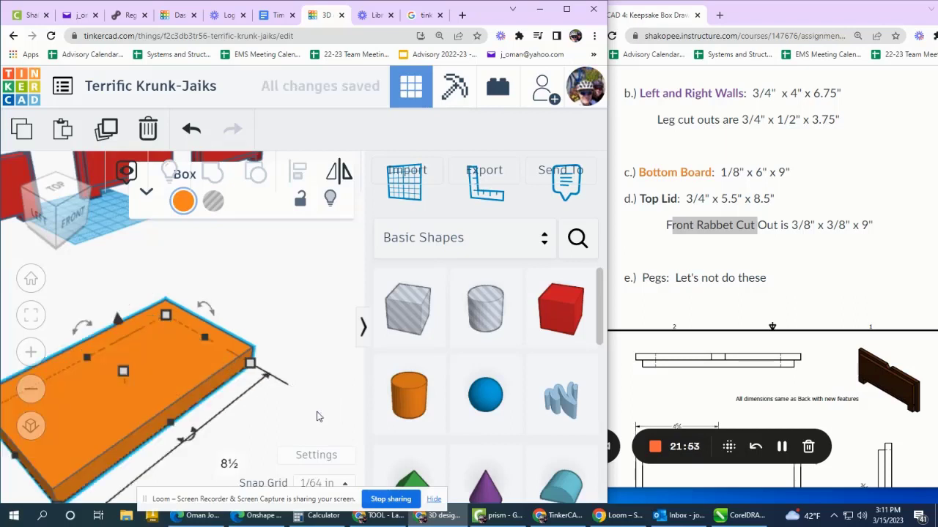
{"action": "scroll", "coordinate": [340, 365], "scroll_direction": "down", "scroll_amount": 1}
{"action": "scroll", "coordinate": [316, 366], "scroll_direction": "down", "scroll_amount": 2}
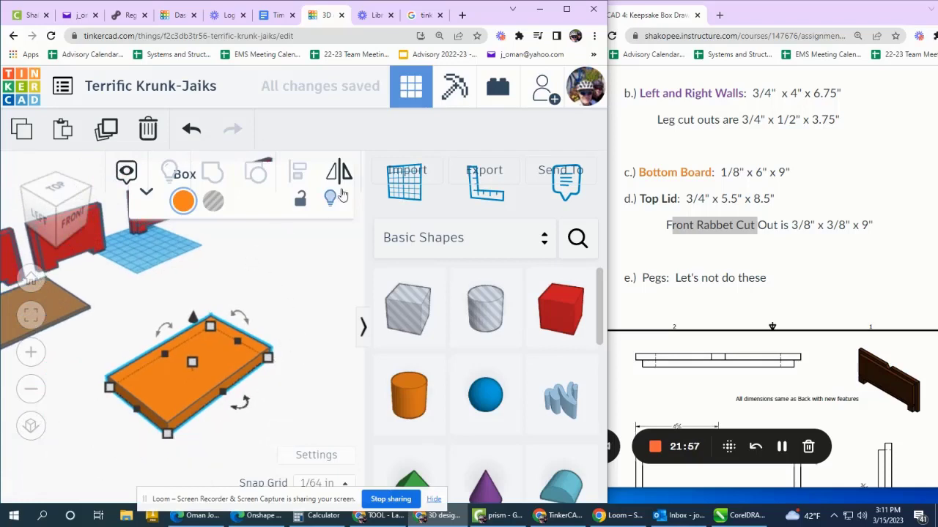
- Place a Round Roof on a workplane set on the lid's long side face, and rotate it 90 degrees
{"action": "left_click", "coordinate": [239, 377]}
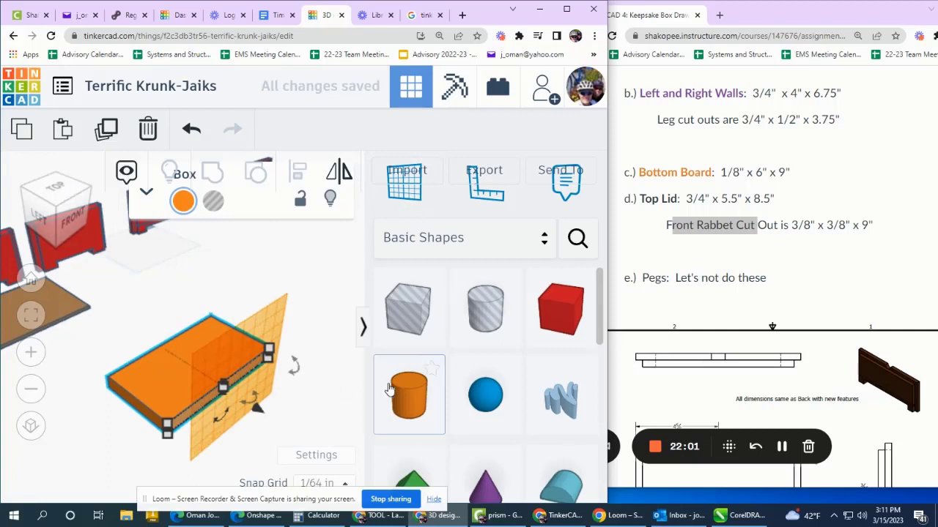
{"action": "left_click", "coordinate": [230, 404]}
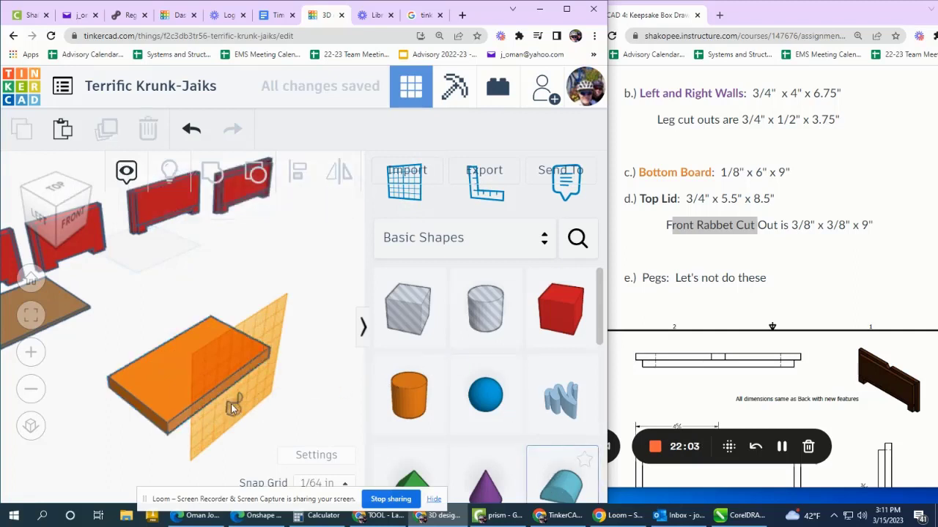
{"action": "left_click", "coordinate": [226, 386]}
{"action": "scroll", "coordinate": [226, 398], "scroll_direction": "up", "scroll_amount": 3}
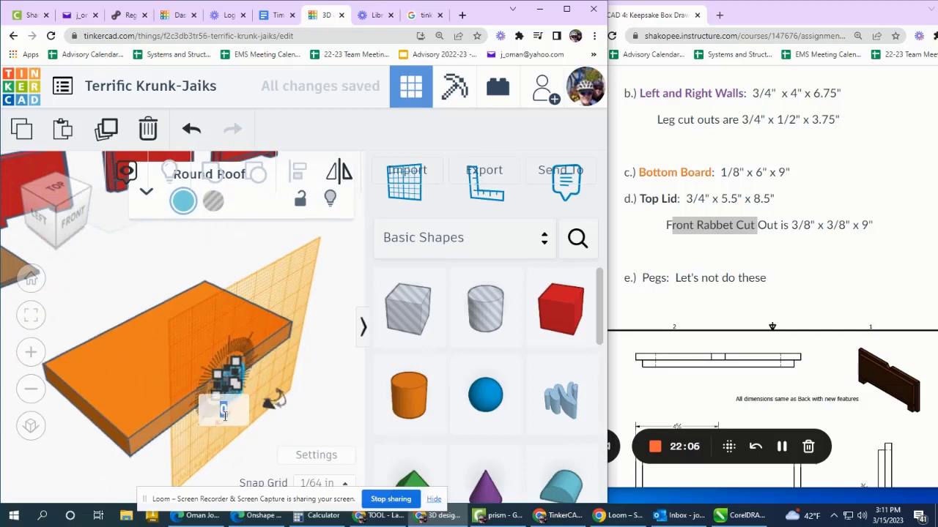
{"action": "type", "text": "90"}
{"action": "key", "text": "Return"}
- Set the Round Roof's height to 0.75 inches to match the lid's thickness
{"action": "scroll", "coordinate": [244, 405], "scroll_direction": "up", "scroll_amount": 5}
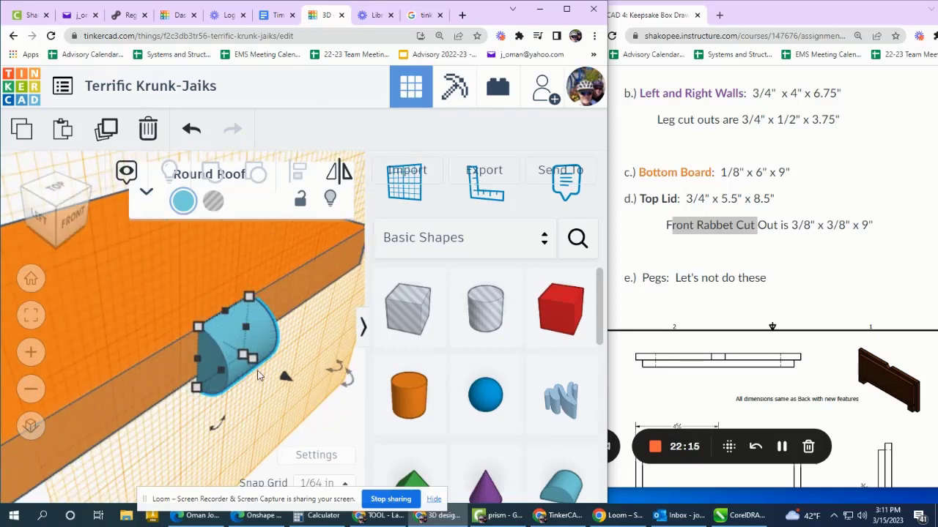
{"action": "right_click_drag", "start_coordinate": [258, 376], "coordinate": [264, 340]}
{"action": "right_click_drag", "start_coordinate": [263, 308], "coordinate": [292, 275]}
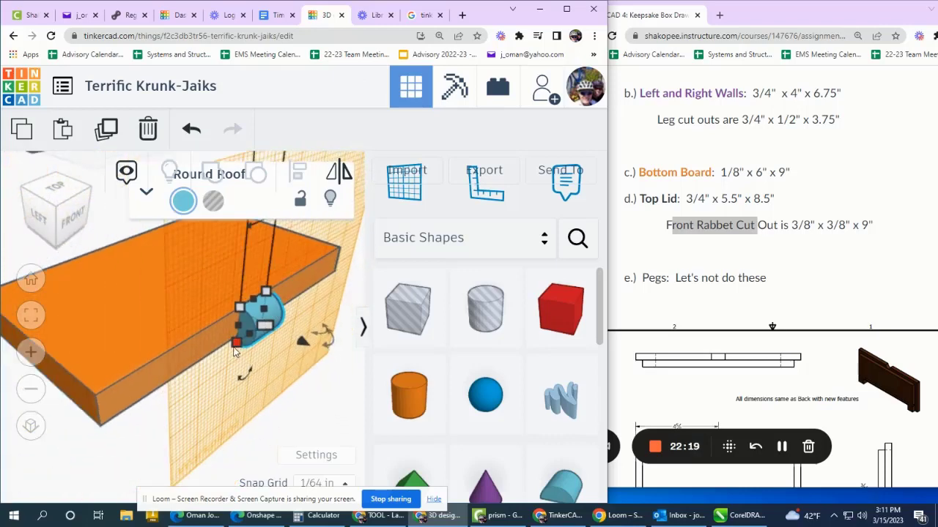
{"action": "left_click", "coordinate": [42, 450]}
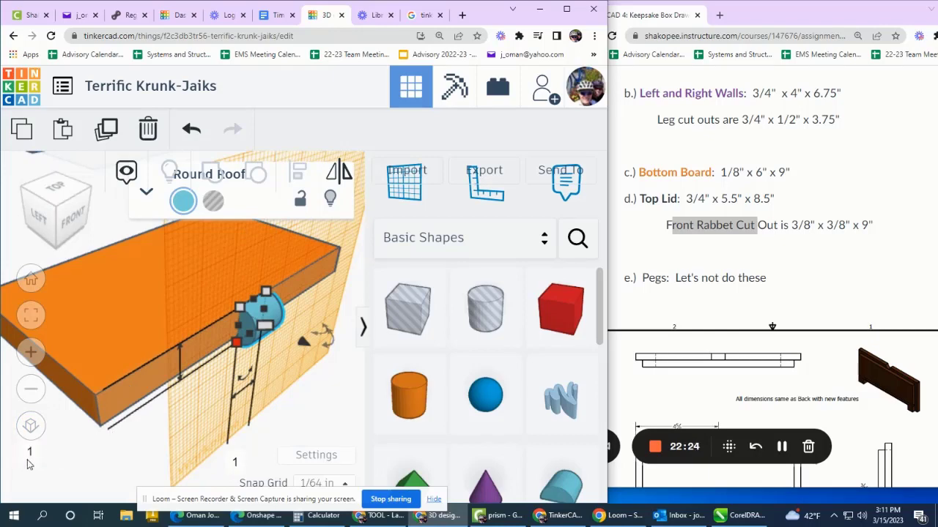
{"action": "left_click", "coordinate": [30, 452]}
{"action": "type", "text": ".75"}
{"action": "key", "text": "Return"}
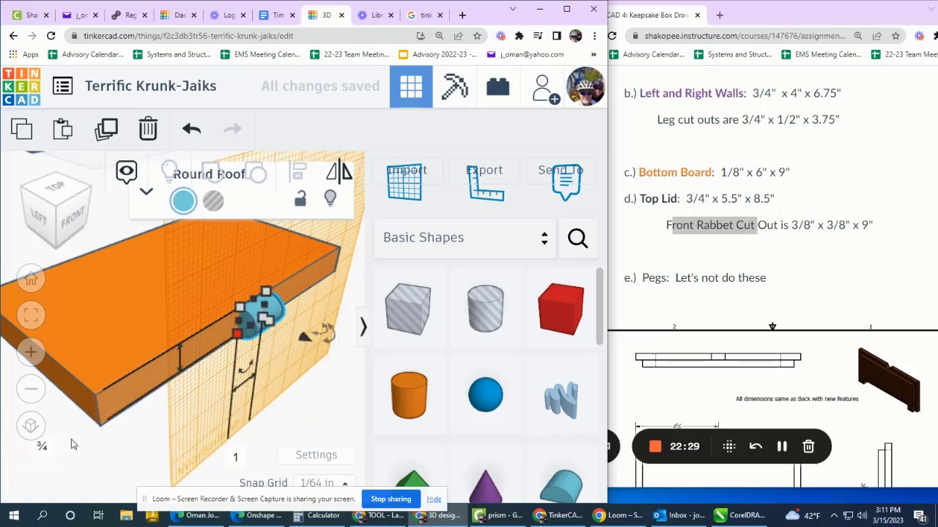
- Set the Round Roof's length to 8.5 inches
{"action": "left_click", "coordinate": [236, 460]}
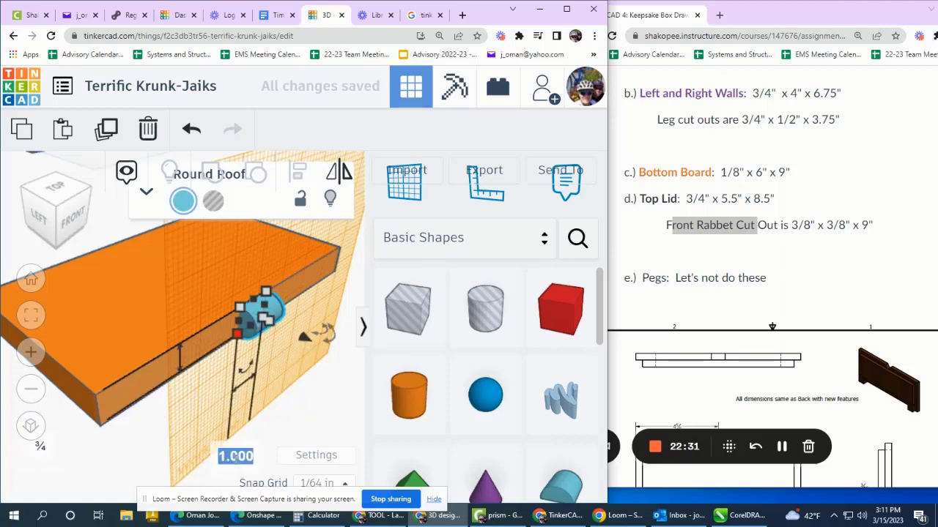
{"action": "type", "text": "8.5"}
{"action": "key", "text": "Return"}
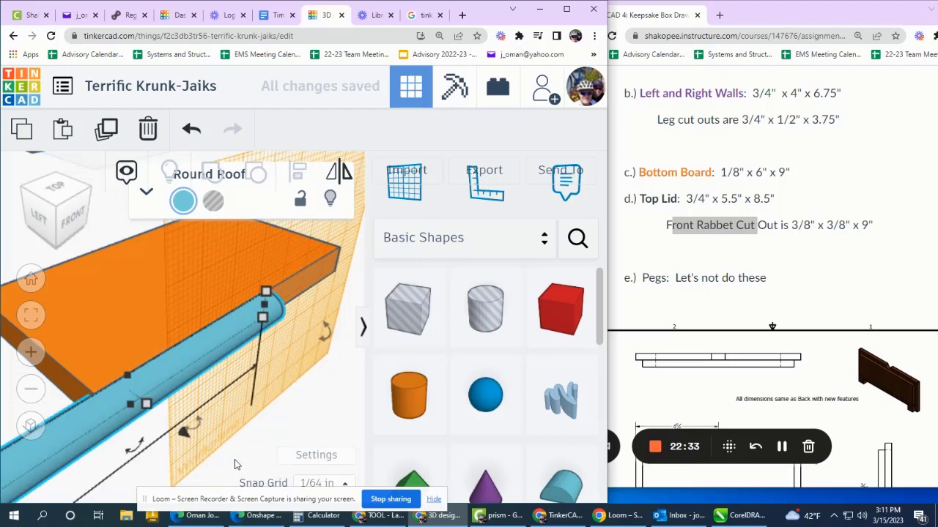
- Align the Round Roof with the lid box, centred along the length and flush with its thickness
{"action": "left_click_drag", "start_coordinate": [289, 441], "coordinate": [196, 256]}
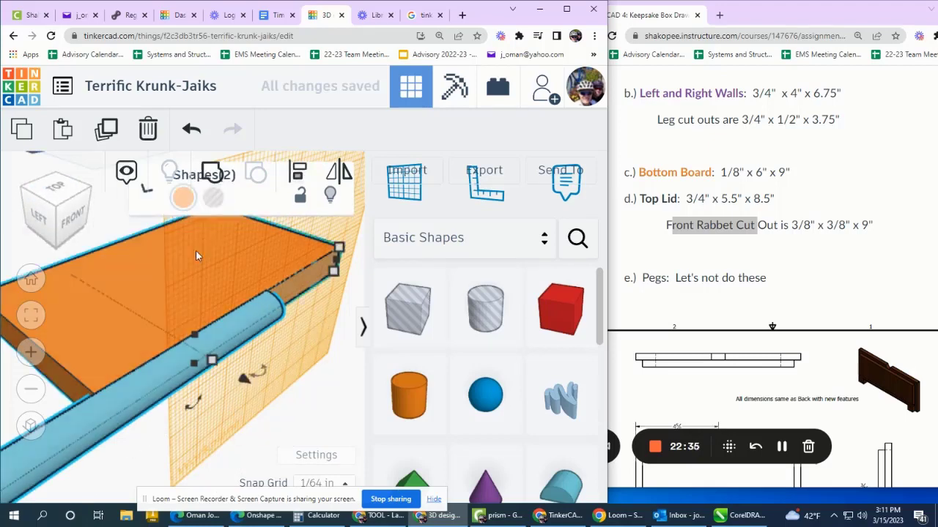
{"action": "left_click", "coordinate": [298, 175]}
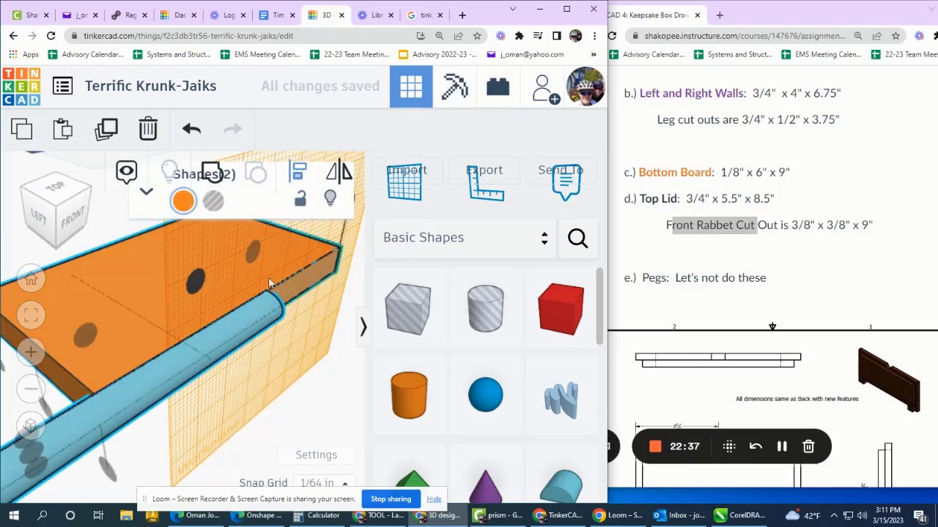
{"action": "scroll", "coordinate": [268, 277], "scroll_direction": "down", "scroll_amount": 6}
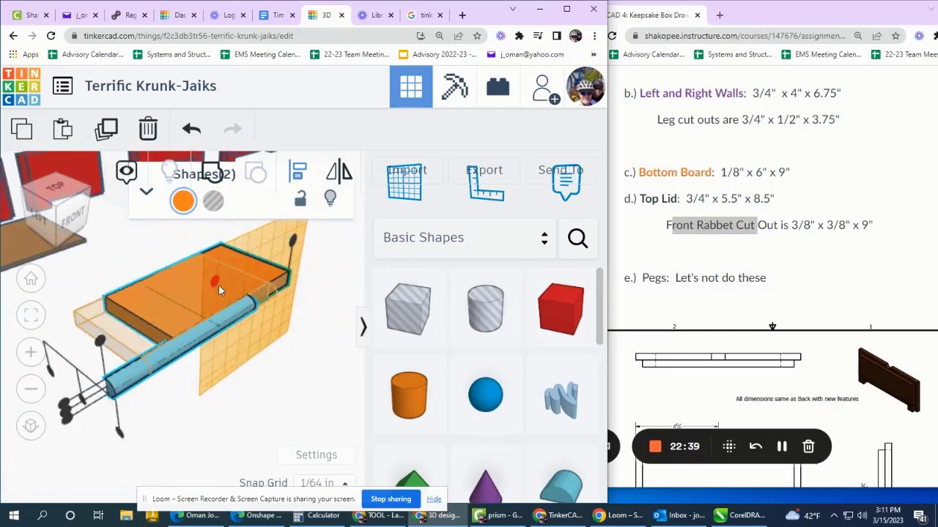
{"action": "left_click", "coordinate": [218, 283]}
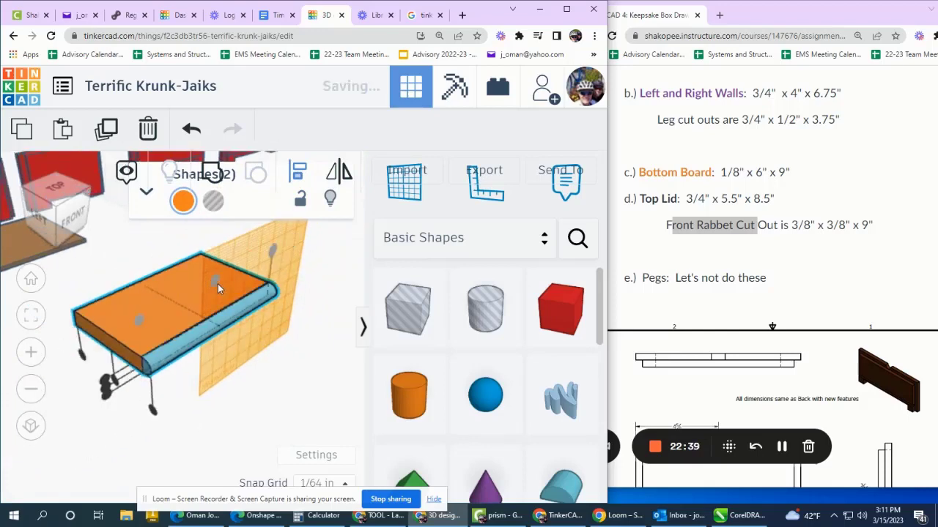
{"action": "left_click", "coordinate": [106, 387]}
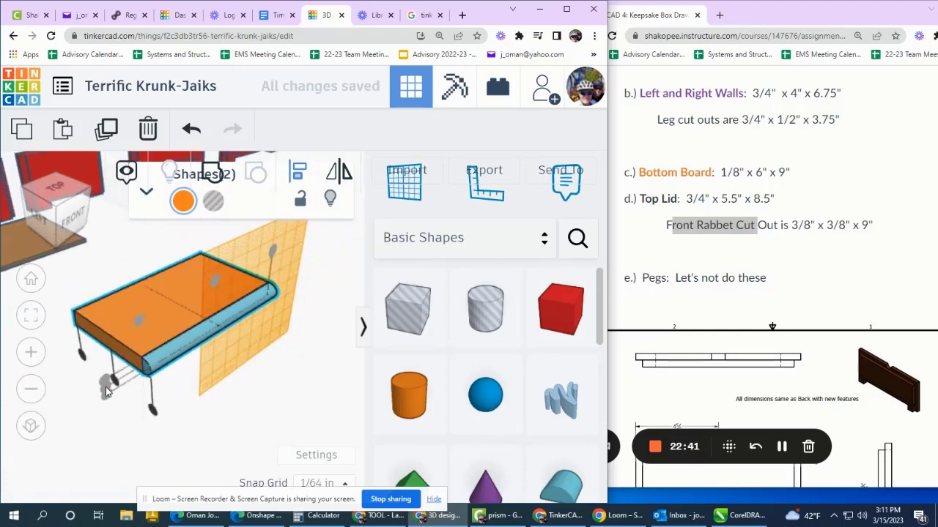
{"action": "left_click", "coordinate": [123, 339]}
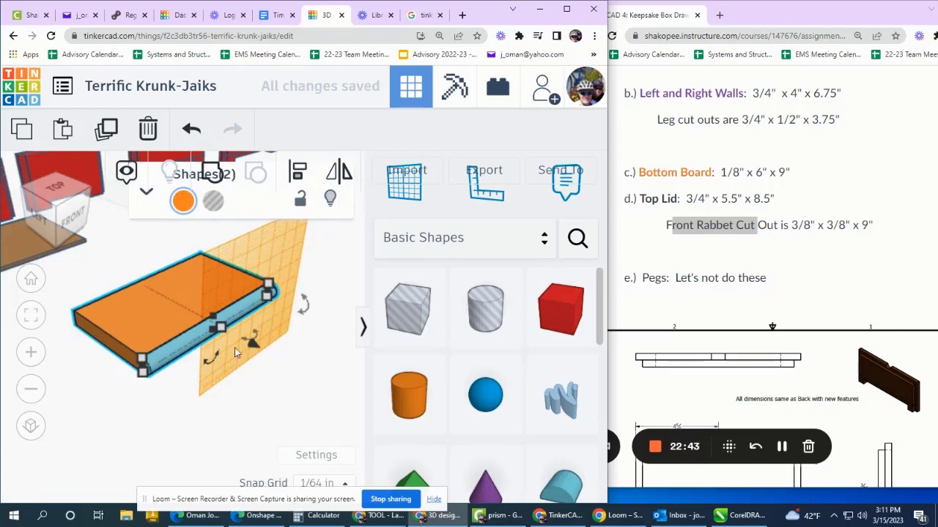
- Group the lid box and the Round Roof into a single lid shape
{"action": "left_click", "coordinate": [210, 174]}
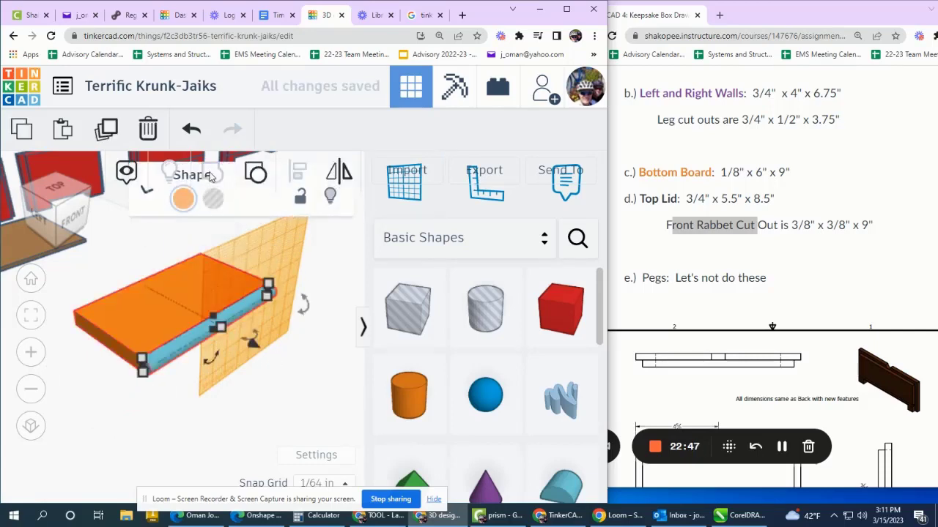
{"action": "left_click", "coordinate": [234, 406]}
{"action": "scroll", "coordinate": [66, 329], "scroll_direction": "up", "scroll_amount": 4}
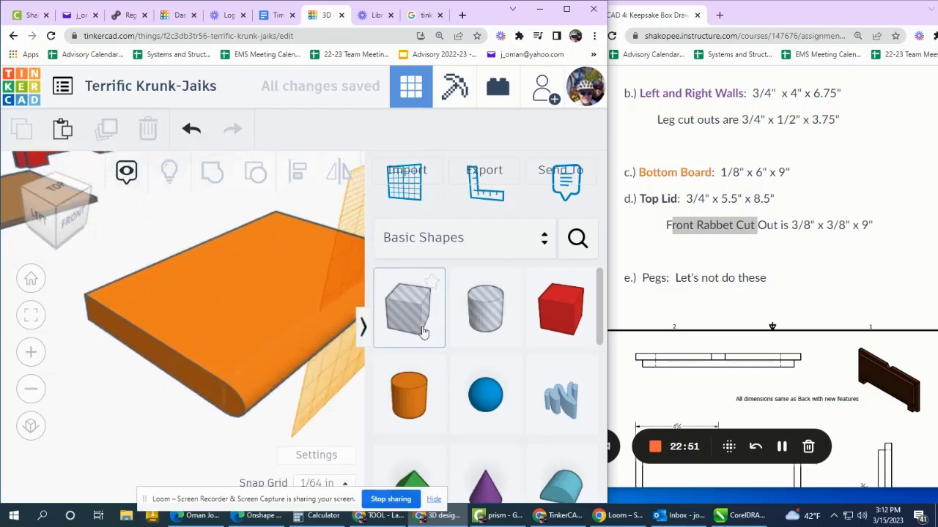
{"action": "left_click_drag", "start_coordinate": [298, 311], "coordinate": [187, 269]}
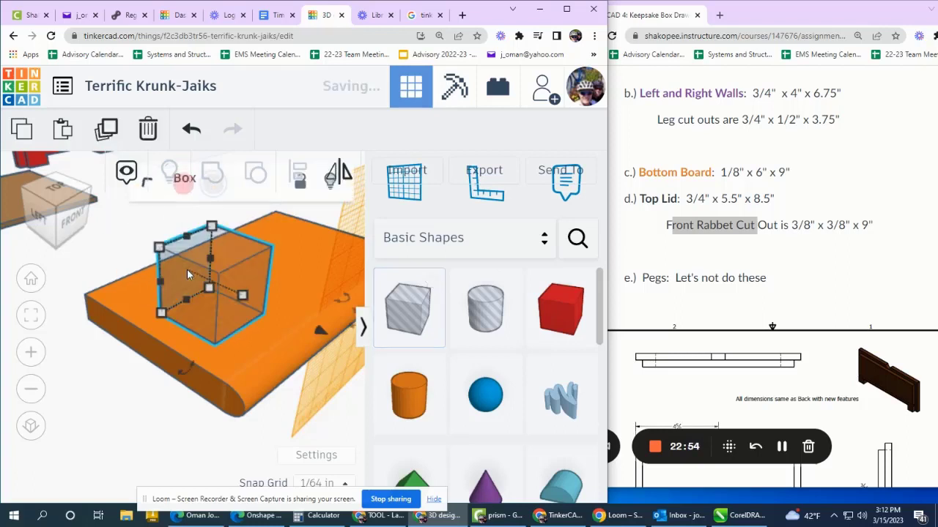
{"action": "scroll", "coordinate": [213, 322], "scroll_direction": "down", "scroll_amount": 4}
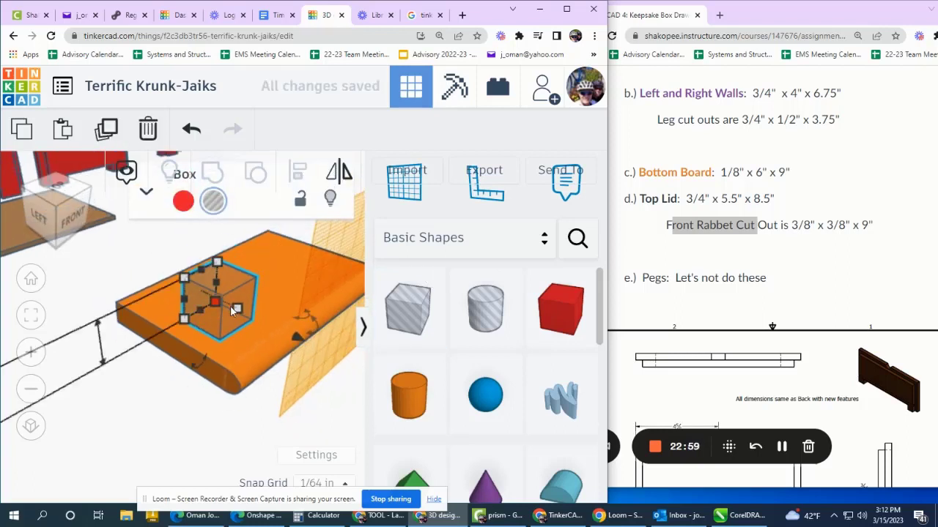
{"action": "right_click_drag", "start_coordinate": [236, 307], "coordinate": [224, 310]}
{"action": "key", "text": "Delete"}
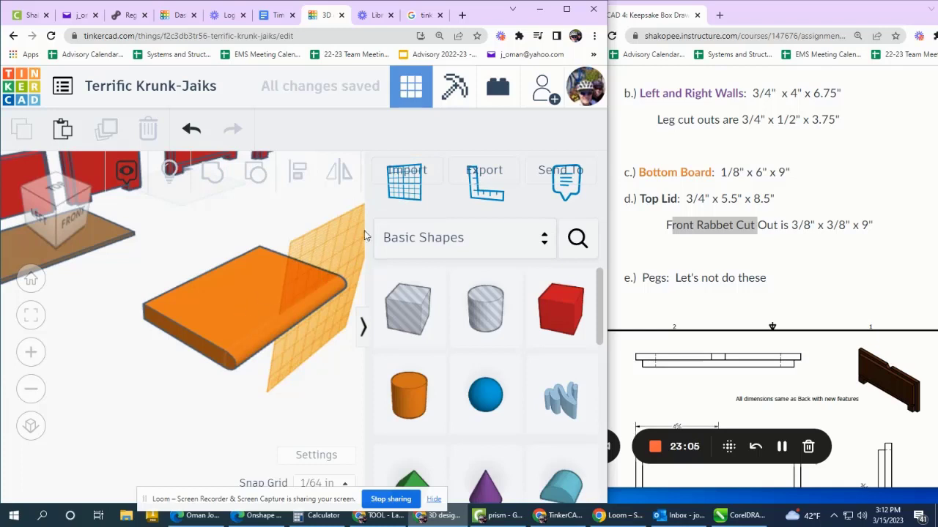
- Reset the workplane to the default base grid and move the lid closer to the grid beside the other box parts
{"action": "left_click", "coordinate": [389, 204]}
{"action": "left_click", "coordinate": [138, 404]}
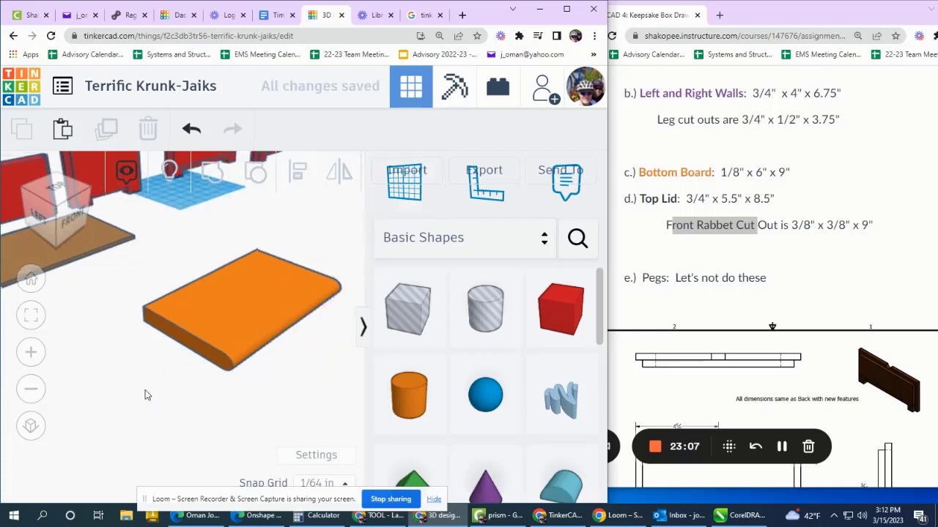
{"action": "left_click_drag", "start_coordinate": [170, 341], "coordinate": [175, 247]}
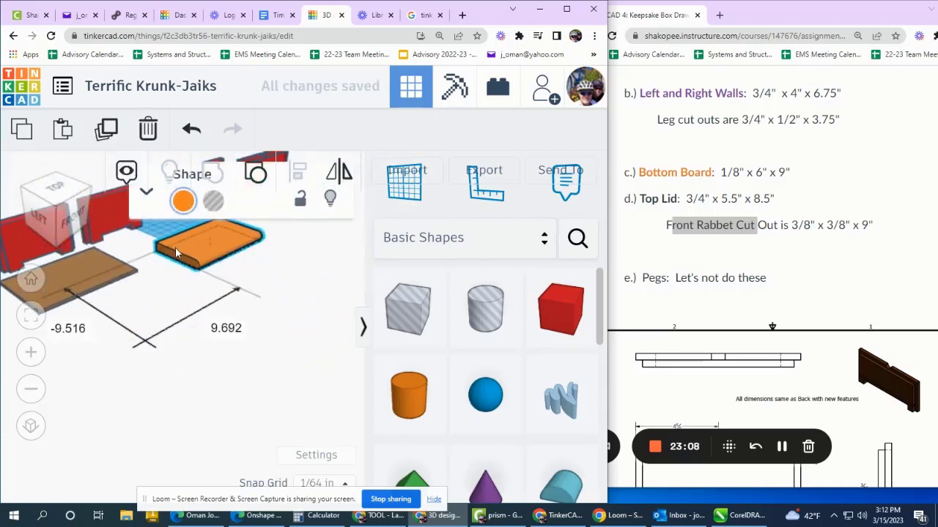
- Place a hole box on the base beside the lid and set its height to 0.375 inches
{"action": "scroll", "coordinate": [153, 396], "scroll_direction": "down", "scroll_amount": 4}
{"action": "scroll", "coordinate": [169, 264], "scroll_direction": "up", "scroll_amount": 3}
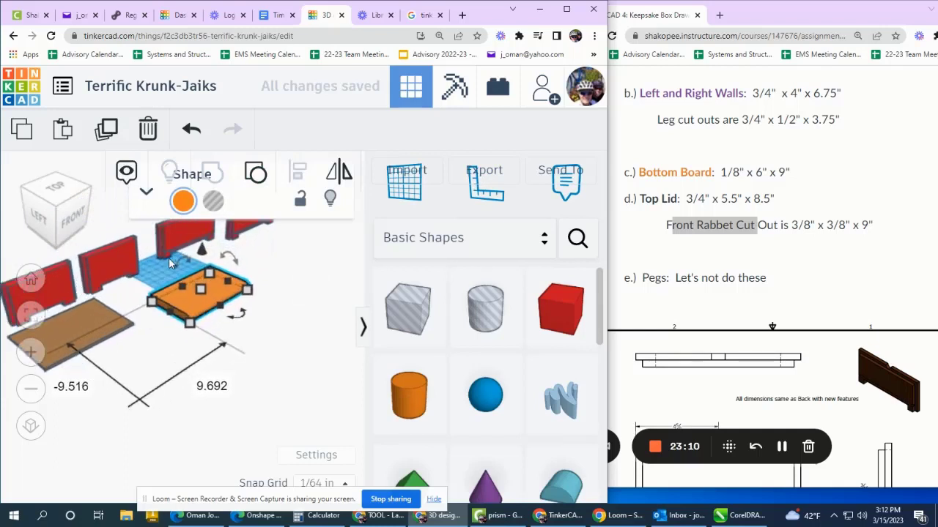
{"action": "scroll", "coordinate": [157, 271], "scroll_direction": "up", "scroll_amount": 6}
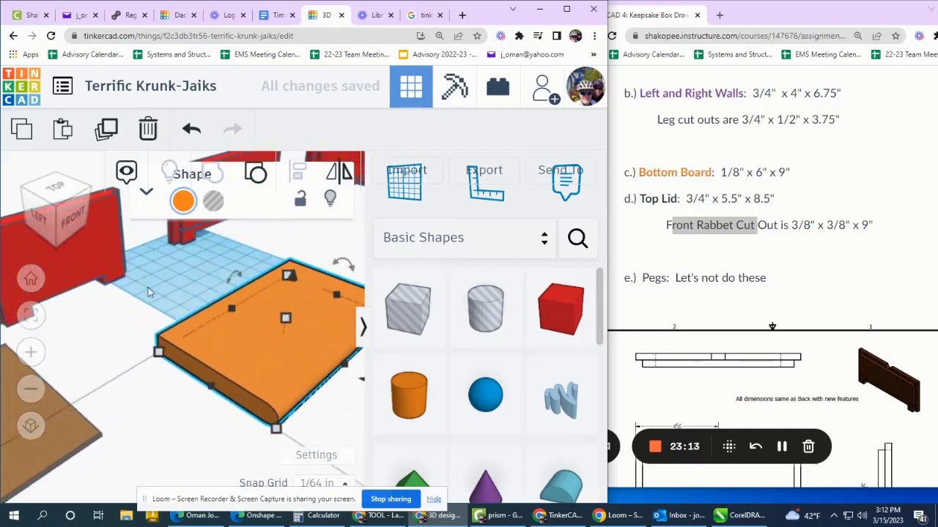
{"action": "scroll", "coordinate": [164, 302], "scroll_direction": "up", "scroll_amount": 5}
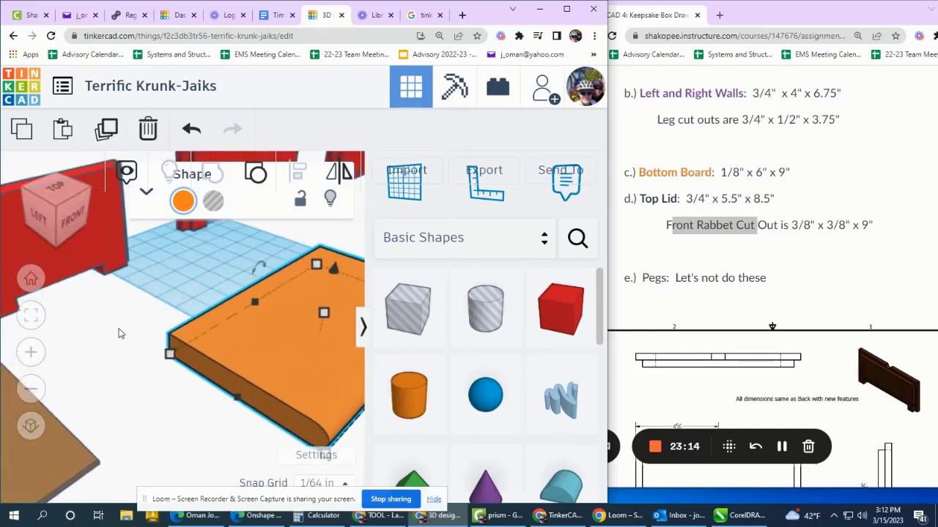
{"action": "left_click_drag", "start_coordinate": [405, 316], "coordinate": [129, 314]}
{"action": "scroll", "coordinate": [128, 315], "scroll_direction": "up", "scroll_amount": 1}
{"action": "left_click", "coordinate": [228, 323]}
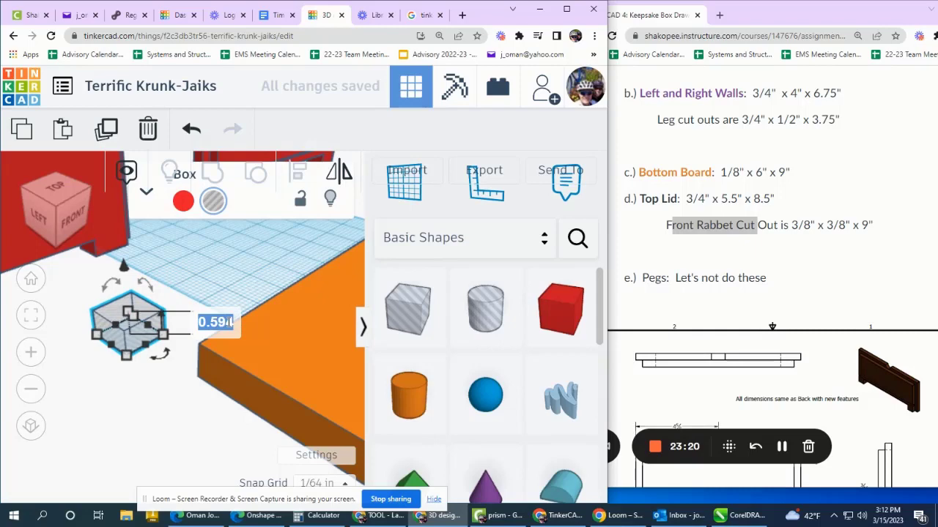
{"action": "type", "text": ".375"}
{"action": "key", "text": "Return"}
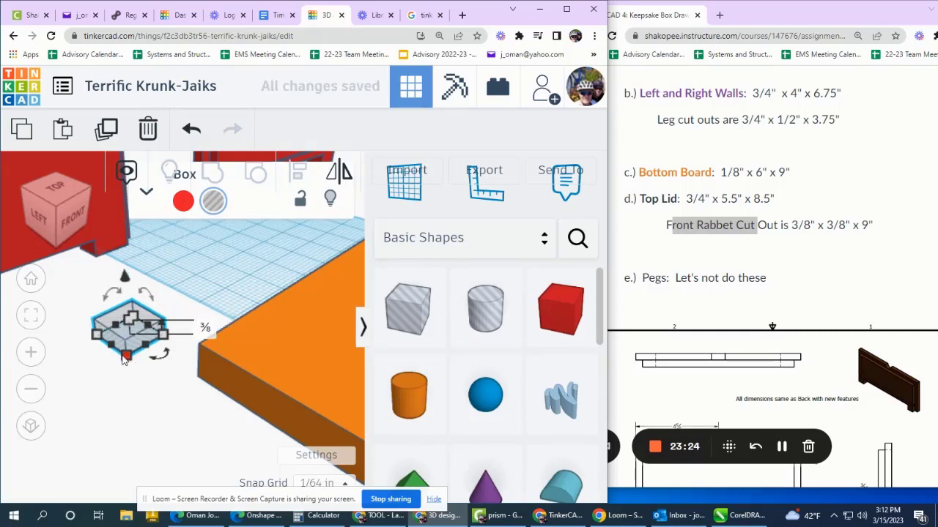
- Set the hole box's width to 0.375 inches and its length to 10 inches
{"action": "scroll", "coordinate": [154, 365], "scroll_direction": "down", "scroll_amount": 3}
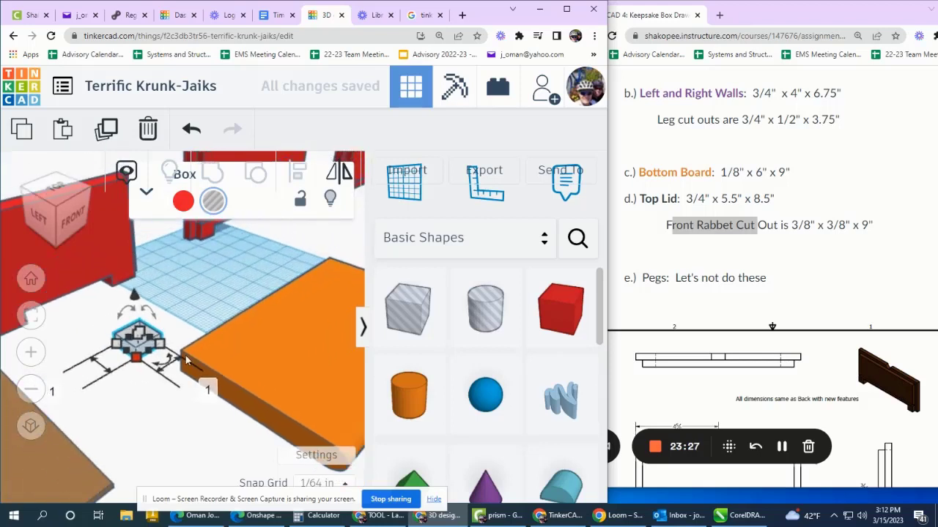
{"action": "left_click", "coordinate": [53, 392]}
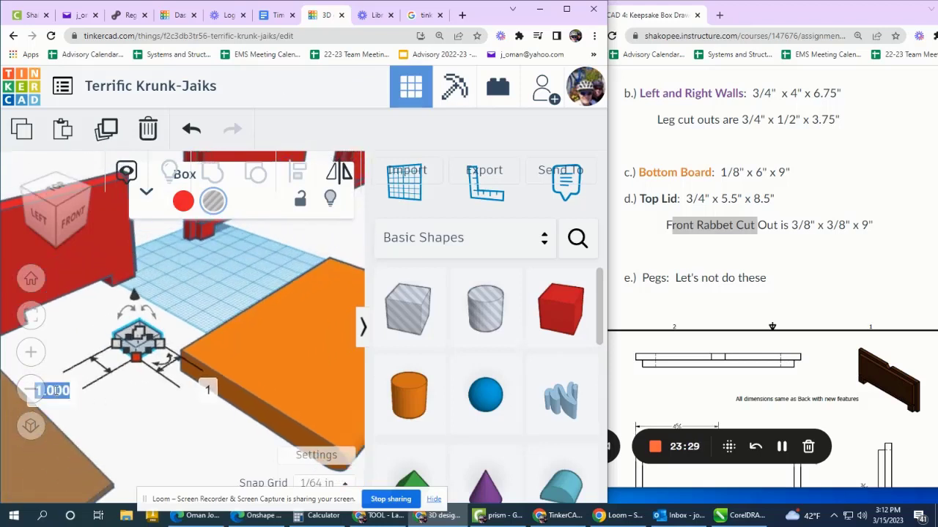
{"action": "type", "text": ".375"}
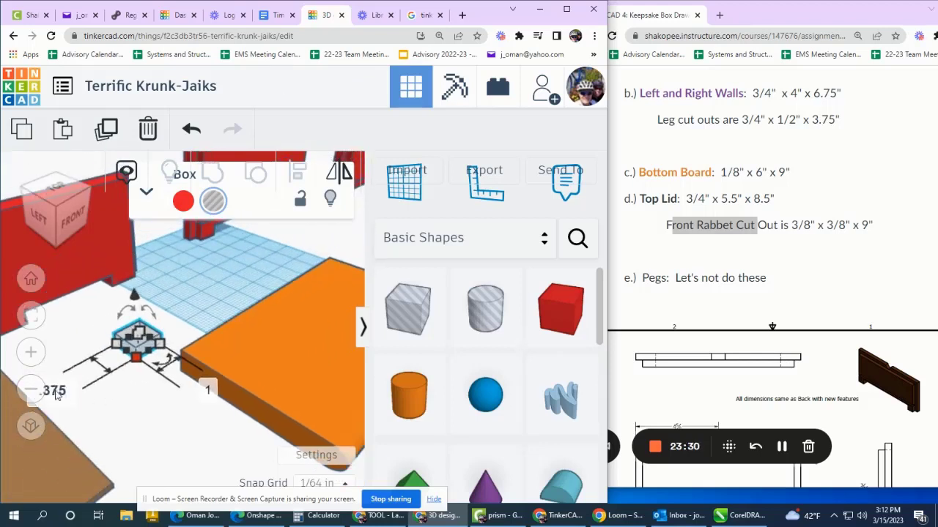
{"action": "key", "text": "Return"}
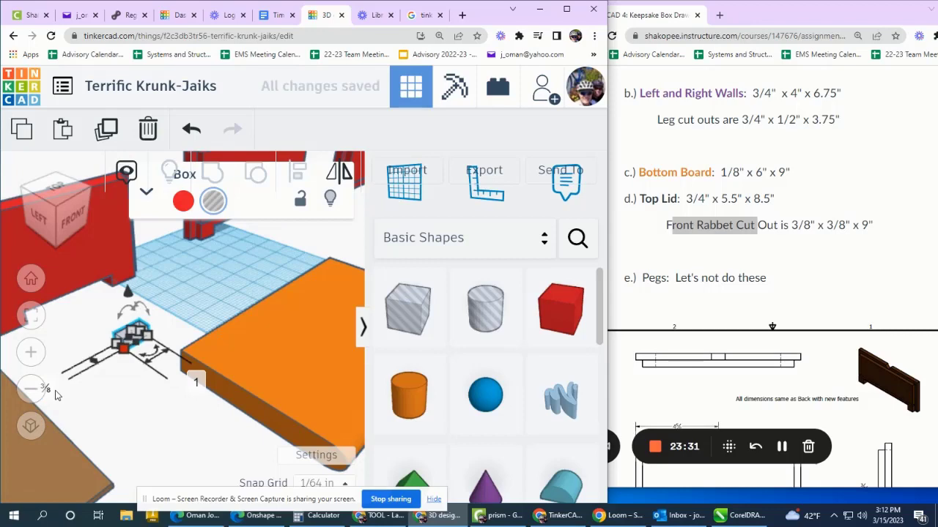
{"action": "left_click", "coordinate": [197, 383]}
{"action": "type", "text": "1"}
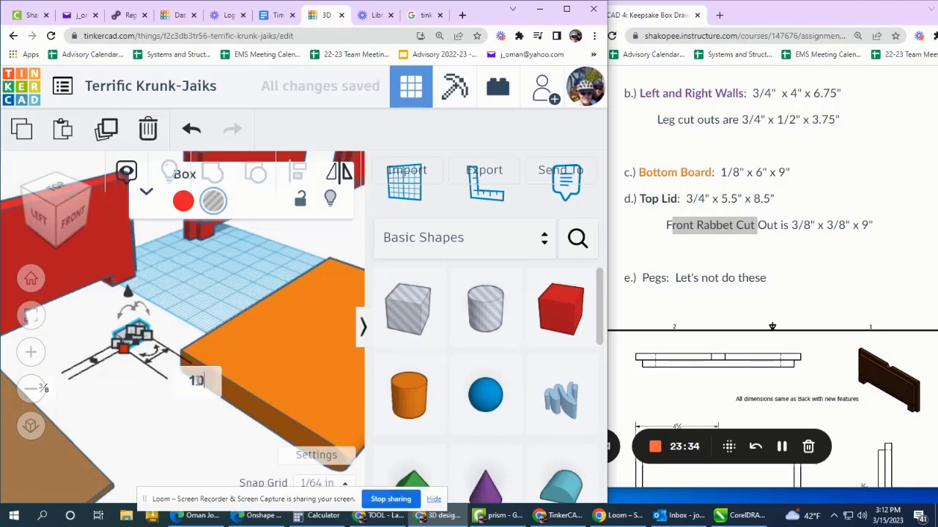
{"action": "type", "text": "0"}
{"action": "key", "text": "Return"}
- Align the hole box flush with the lid's straight edge and centred along its length, and move the bottom board clear of both
{"action": "scroll", "coordinate": [293, 342], "scroll_direction": "down", "scroll_amount": 3}
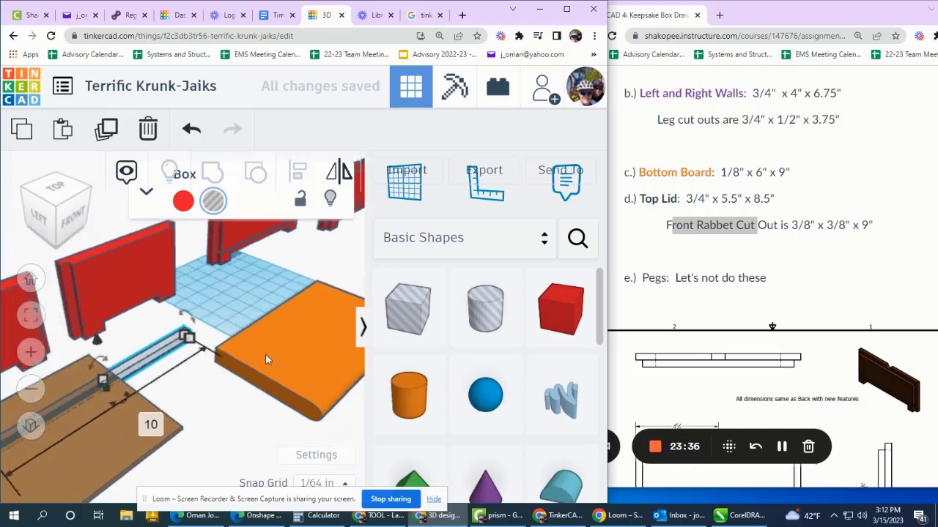
{"action": "left_click", "coordinate": [238, 397]}
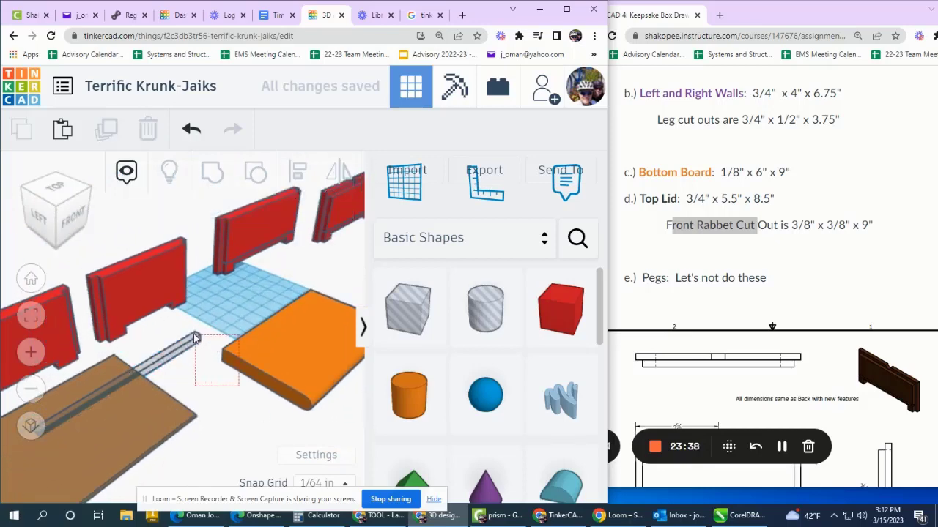
{"action": "left_click_drag", "start_coordinate": [192, 330], "coordinate": [191, 330]}
{"action": "right_click_drag", "start_coordinate": [280, 334], "coordinate": [211, 343]}
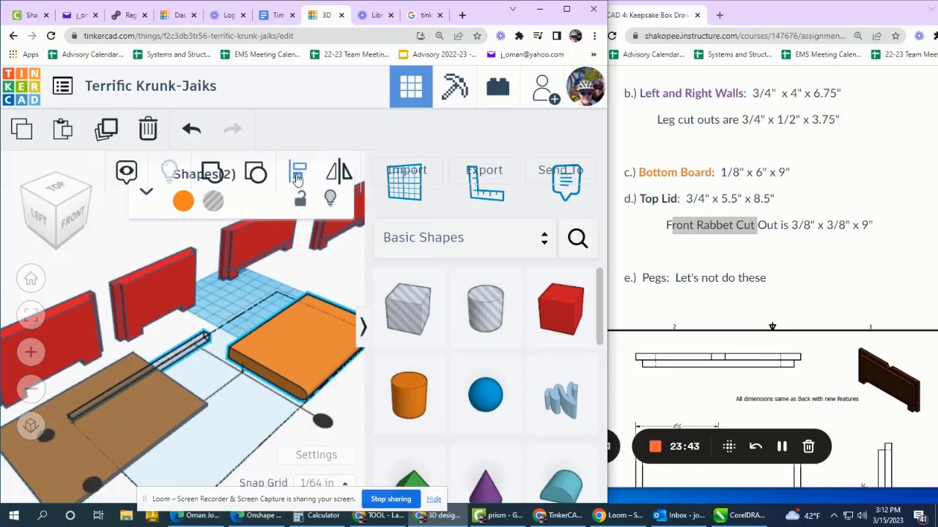
{"action": "right_click_drag", "start_coordinate": [292, 271], "coordinate": [130, 398]}
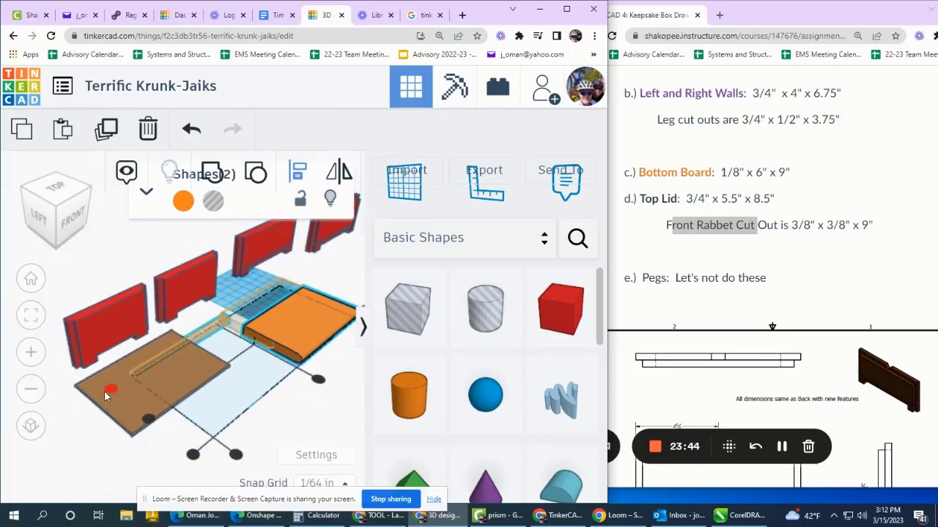
{"action": "left_click", "coordinate": [109, 394]}
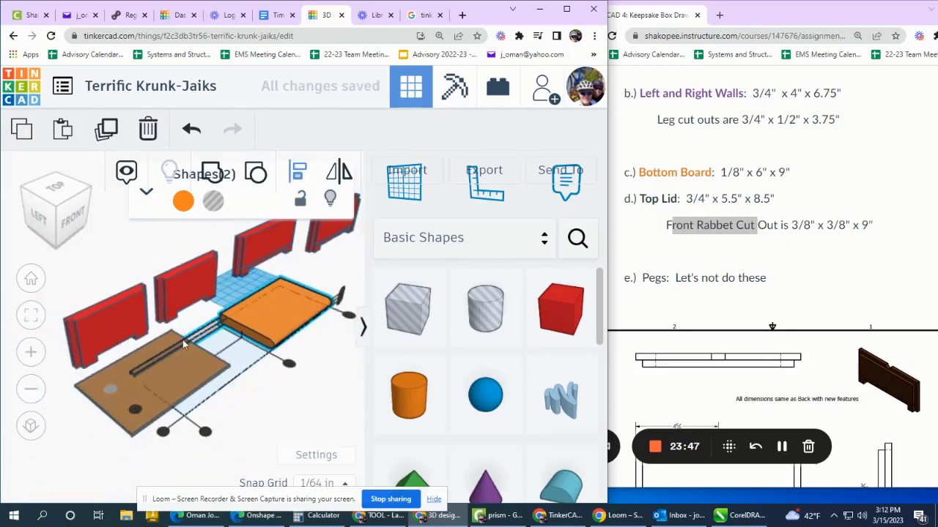
{"action": "left_click", "coordinate": [289, 366]}
{"action": "left_click_drag", "start_coordinate": [106, 403], "coordinate": [28, 441]}
- Group the hole box with the lid to cut the rabbet along the underside of its straight edge
{"action": "scroll", "coordinate": [187, 311], "scroll_direction": "up", "scroll_amount": 2}
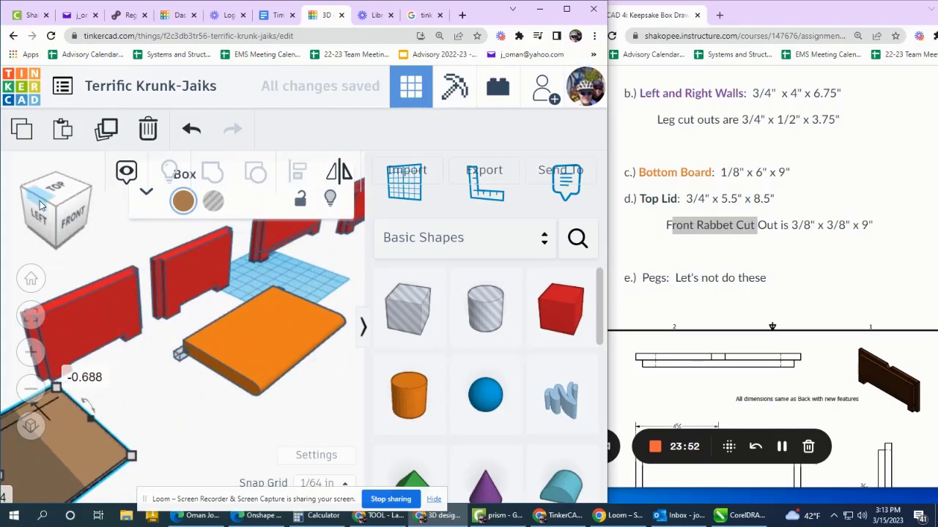
{"action": "left_click", "coordinate": [39, 201]}
{"action": "scroll", "coordinate": [299, 345], "scroll_direction": "up", "scroll_amount": 5}
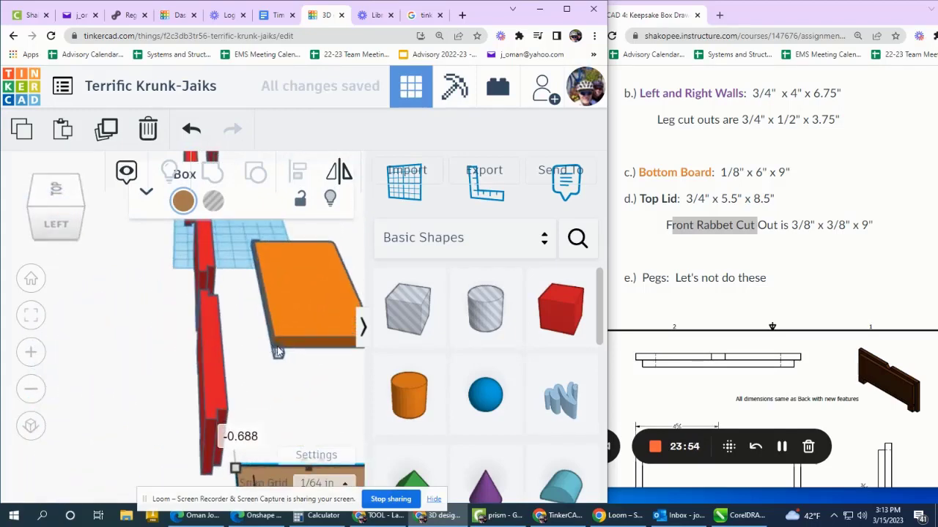
{"action": "scroll", "coordinate": [299, 345], "scroll_direction": "down", "scroll_amount": 2}
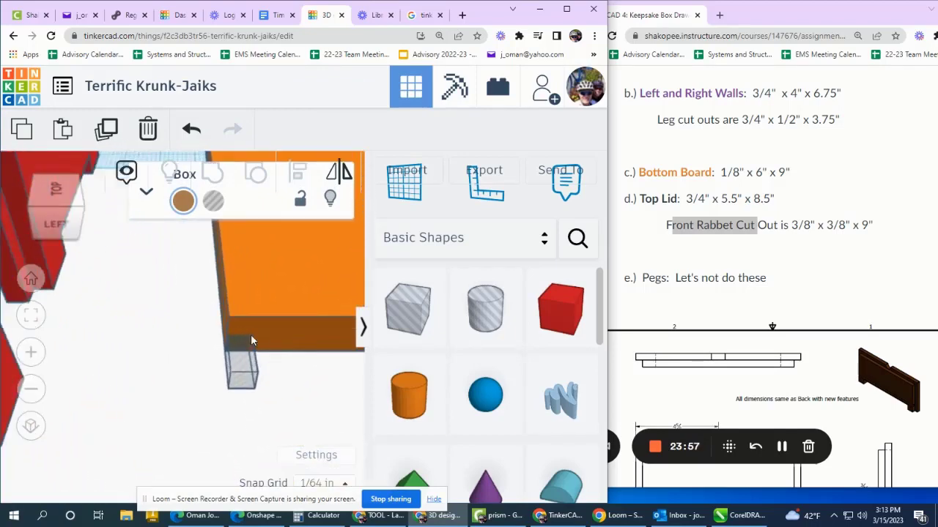
{"action": "scroll", "coordinate": [213, 370], "scroll_direction": "down", "scroll_amount": 3}
{"action": "left_click_drag", "start_coordinate": [248, 398], "coordinate": [191, 327]}
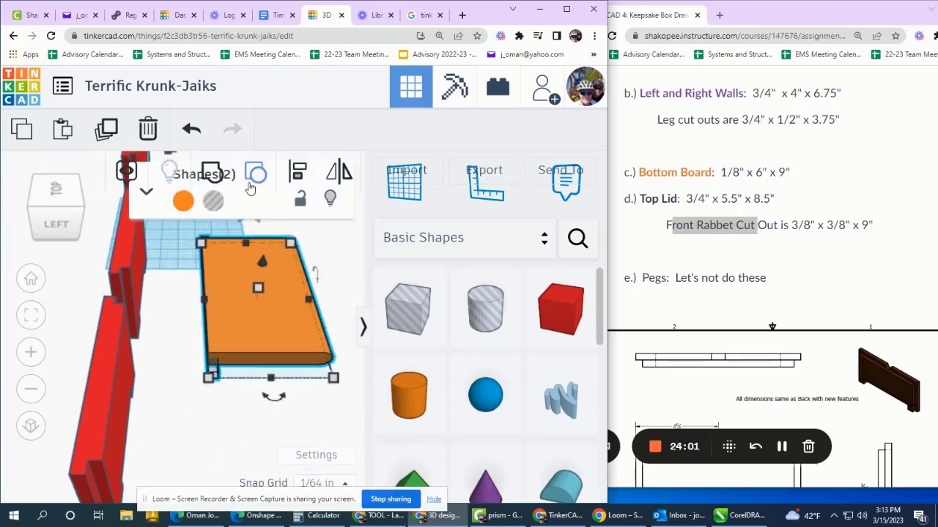
{"action": "left_click", "coordinate": [212, 174]}
- Inspect the rabbet cut along the lid's straight edge and its position among the other box parts
{"action": "scroll", "coordinate": [198, 359], "scroll_direction": "up", "scroll_amount": 5}
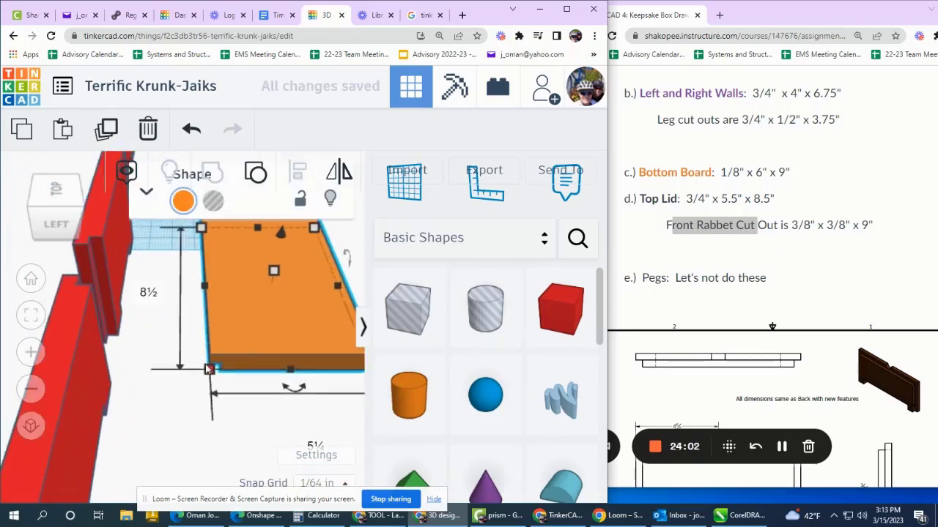
{"action": "scroll", "coordinate": [100, 362], "scroll_direction": "down", "scroll_amount": 3}
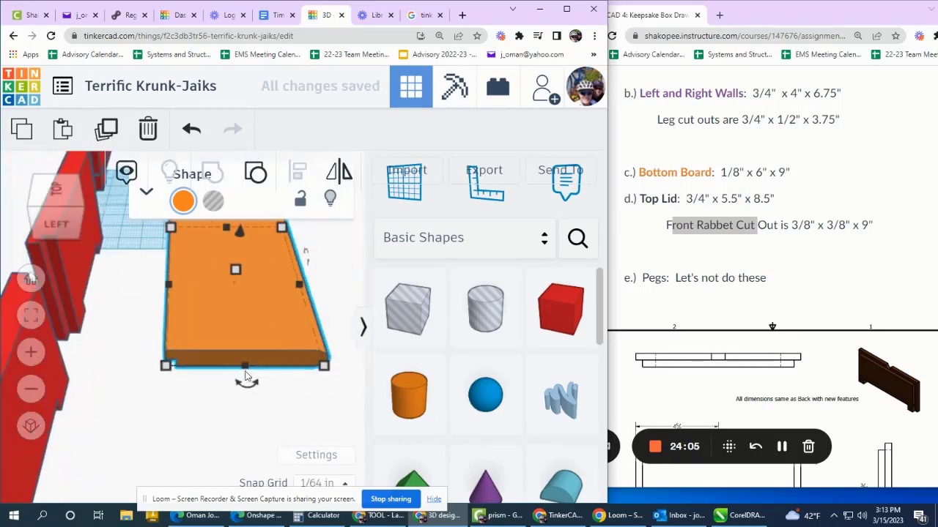
{"action": "scroll", "coordinate": [333, 364], "scroll_direction": "up", "scroll_amount": 2}
{"action": "scroll", "coordinate": [333, 364], "scroll_direction": "down", "scroll_amount": 5}
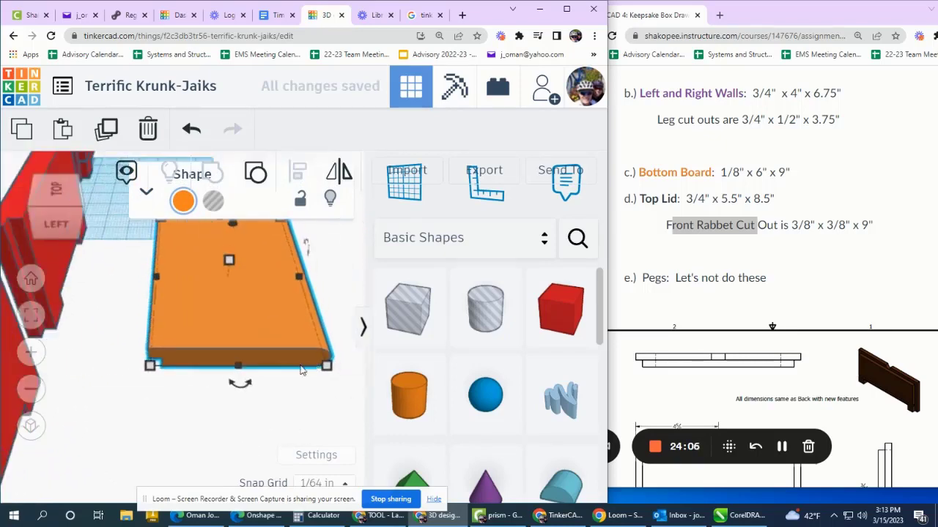
{"action": "scroll", "coordinate": [156, 396], "scroll_direction": "down", "scroll_amount": 3}
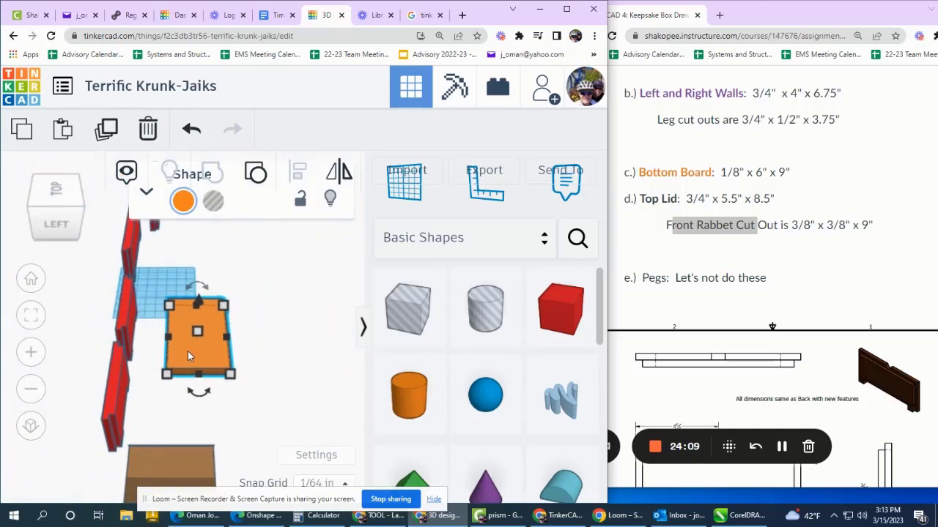
{"action": "left_click", "coordinate": [80, 212]}
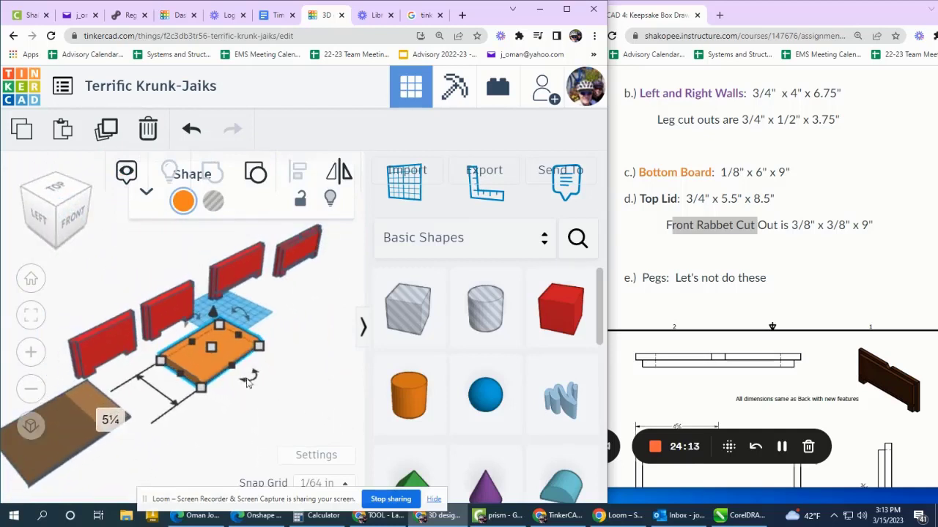
{"action": "scroll", "coordinate": [149, 307], "scroll_direction": "up", "scroll_amount": 5}
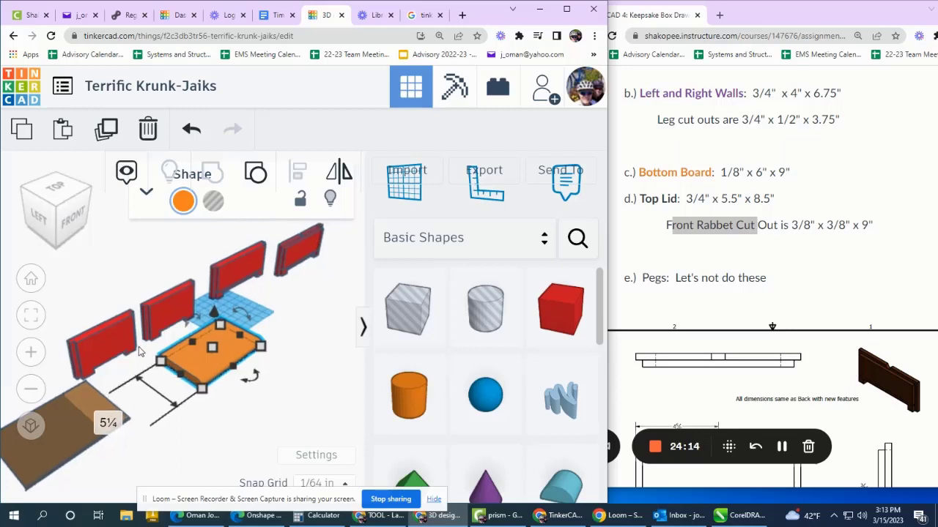
{"action": "scroll", "coordinate": [186, 311], "scroll_direction": "up", "scroll_amount": 6}
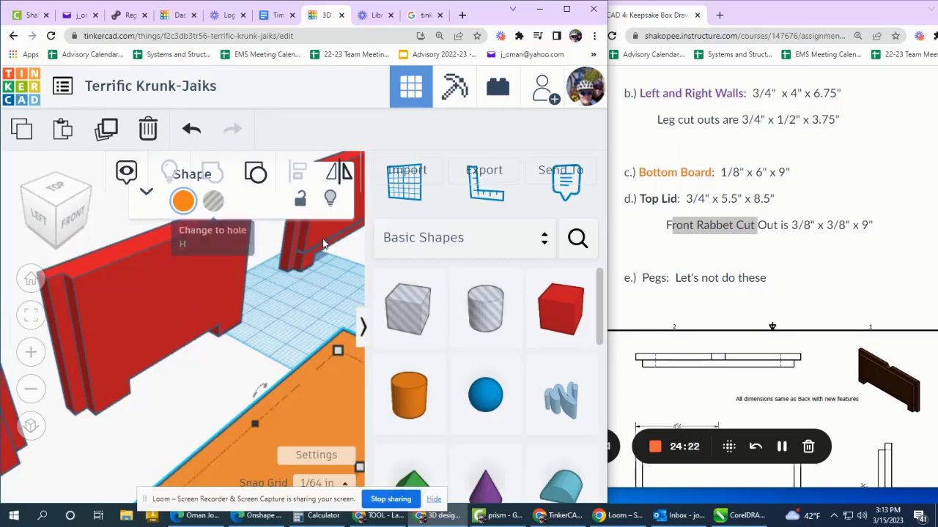
- Place a box hole on the workplane between the lid and the red wall, and look up the bottom groove cut-out dimensions in the assignment
{"action": "left_click_drag", "start_coordinate": [408, 309], "coordinate": [233, 364]}
{"action": "scroll", "coordinate": [804, 255], "scroll_direction": "up", "scroll_amount": 2}
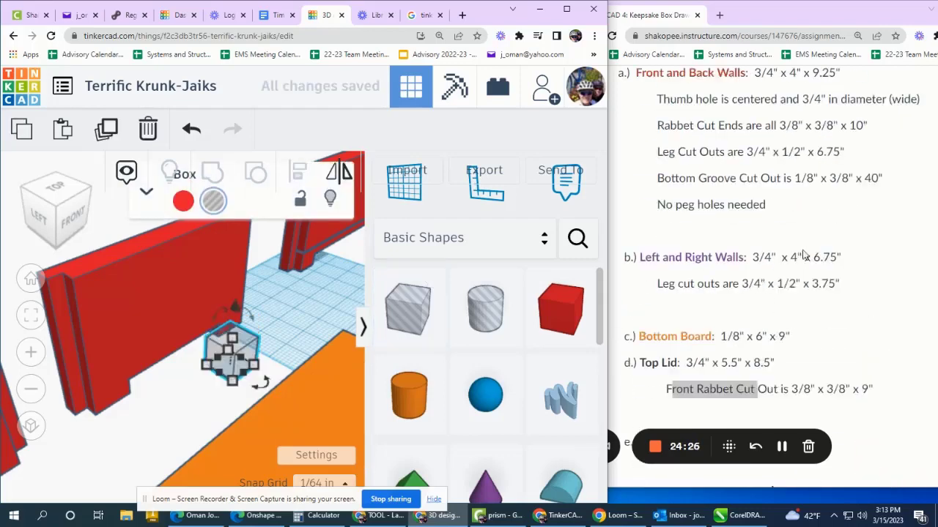
{"action": "left_click", "coordinate": [811, 329]}
{"action": "scroll", "coordinate": [749, 300], "scroll_direction": "up", "scroll_amount": 1}
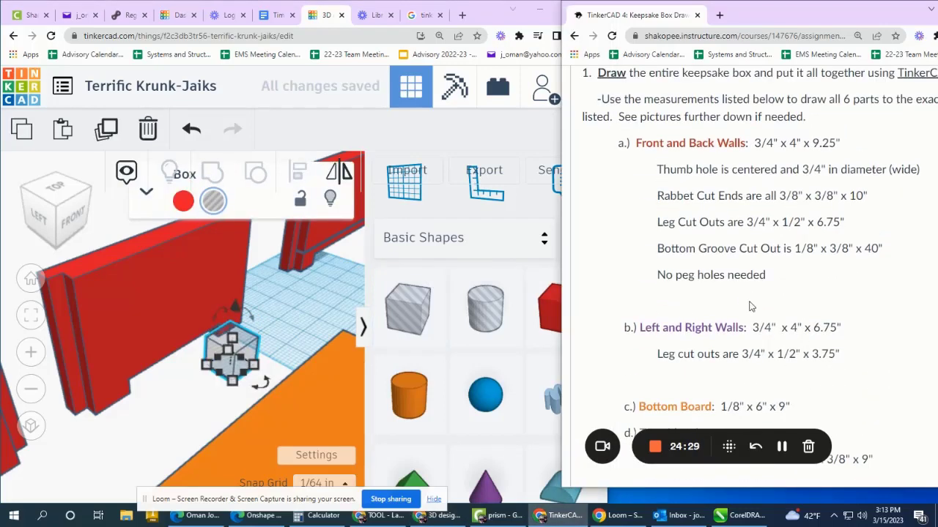
{"action": "scroll", "coordinate": [749, 308], "scroll_direction": "down", "scroll_amount": 2}
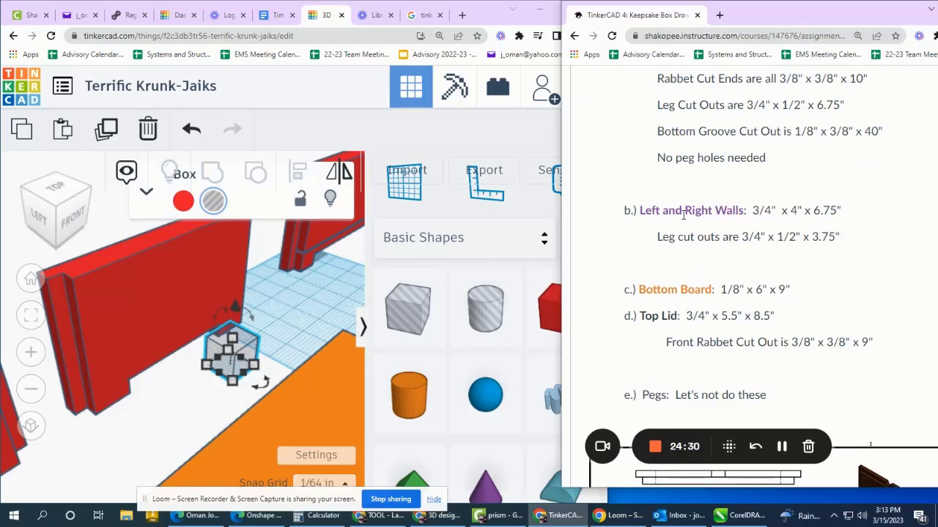
{"action": "scroll", "coordinate": [683, 216], "scroll_direction": "up", "scroll_amount": 1}
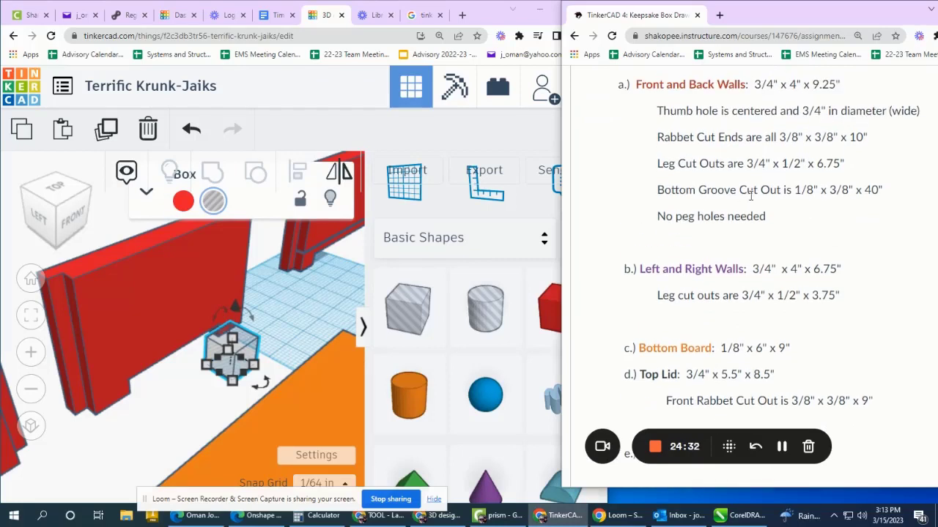
- Set the hole box's height to 0.125 inches and its width to 0.375 inches
{"action": "left_click", "coordinate": [232, 343]}
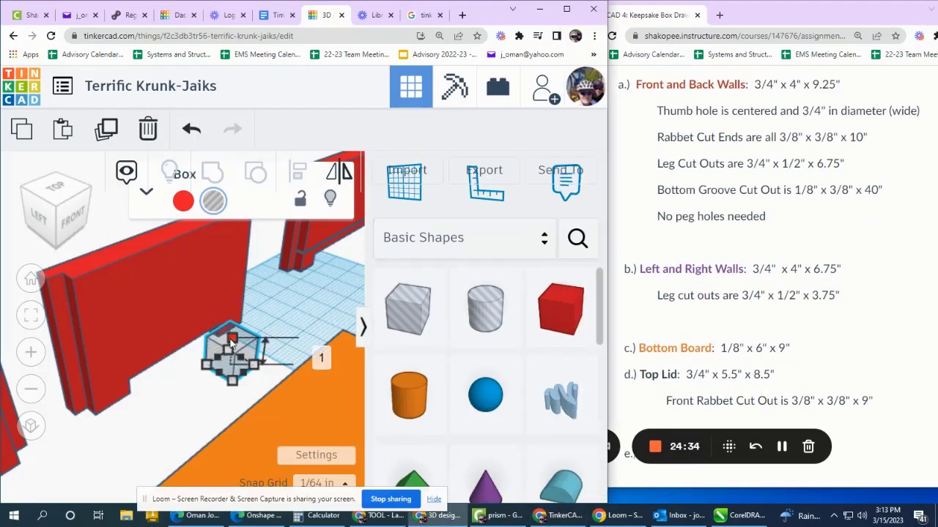
{"action": "left_click", "coordinate": [317, 354]}
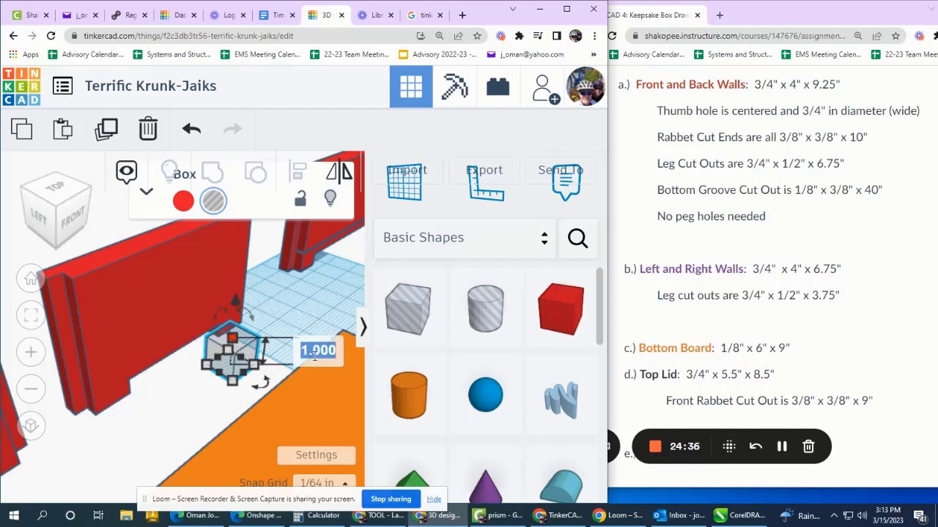
{"action": "type", "text": ".125"}
{"action": "key", "text": "Return"}
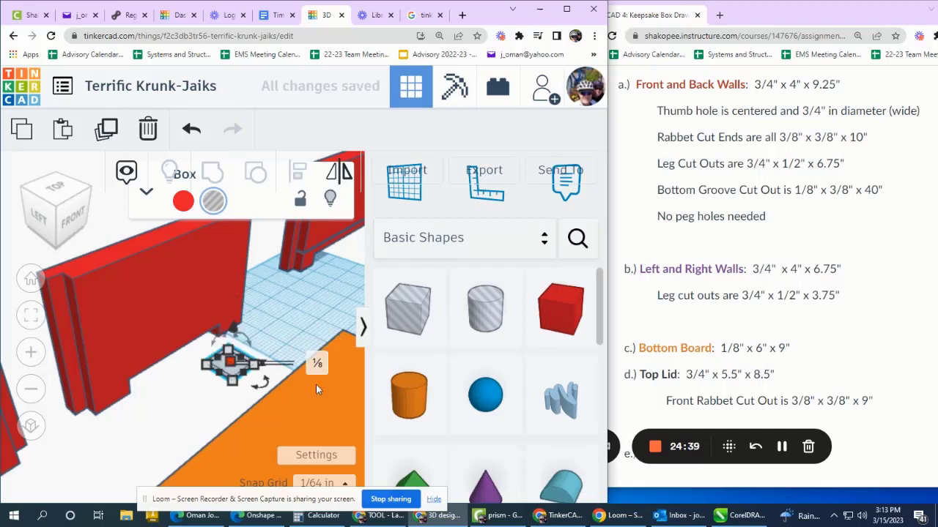
{"action": "scroll", "coordinate": [233, 384], "scroll_direction": "up", "scroll_amount": 2}
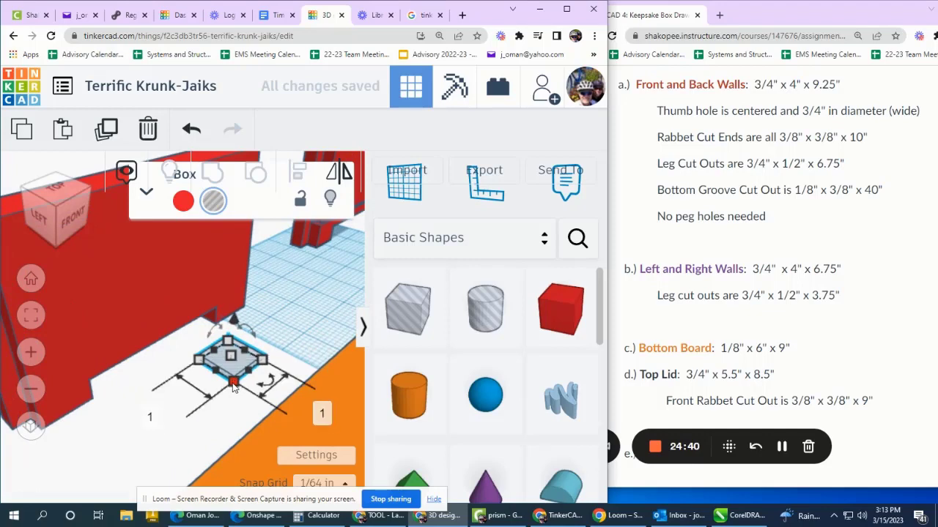
{"action": "left_click", "coordinate": [149, 417]}
{"action": "type", "text": ".375"}
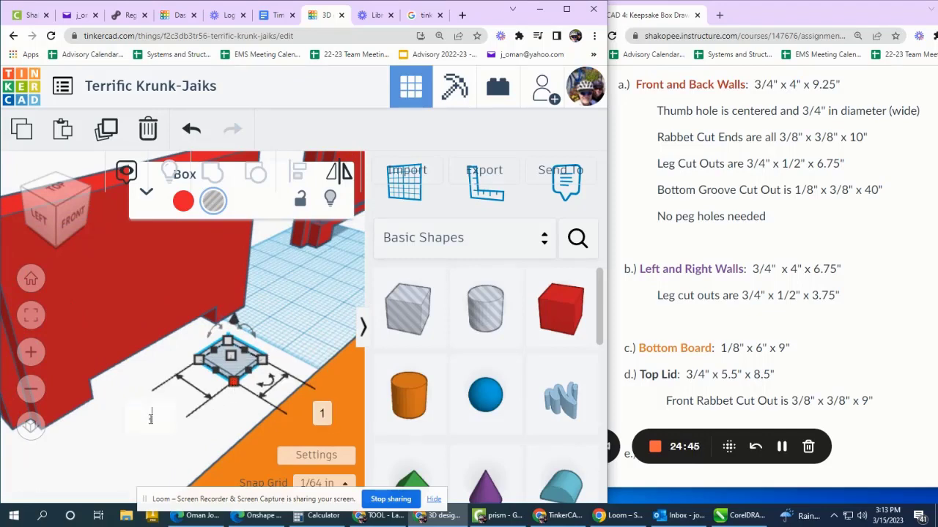
{"action": "key", "text": "Return"}
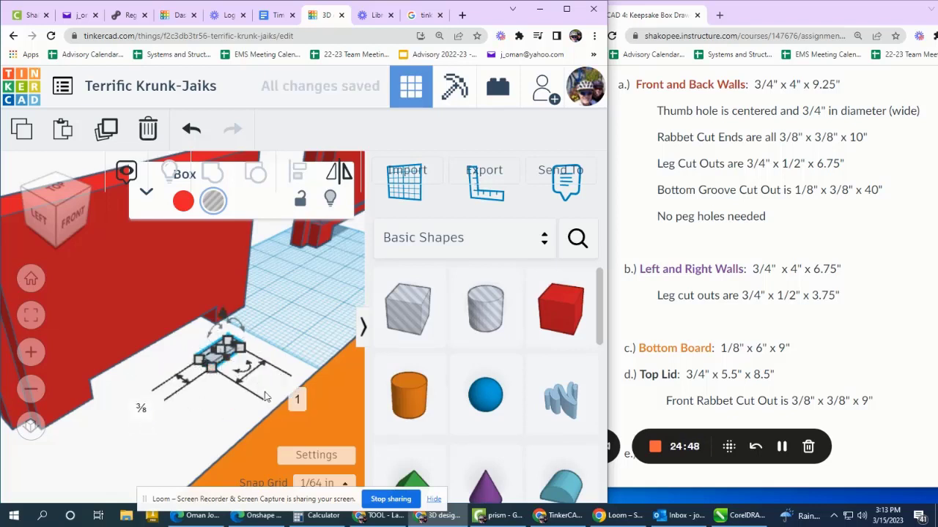
- Set the hole box's length to 6.75 inches so it spans the shorter wall
{"action": "left_click", "coordinate": [297, 398]}
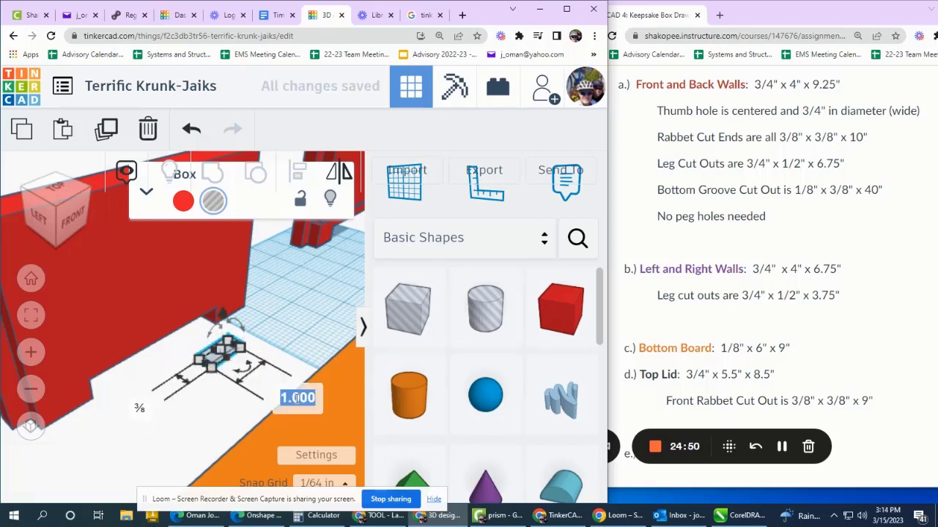
{"action": "type", "text": "6.75"}
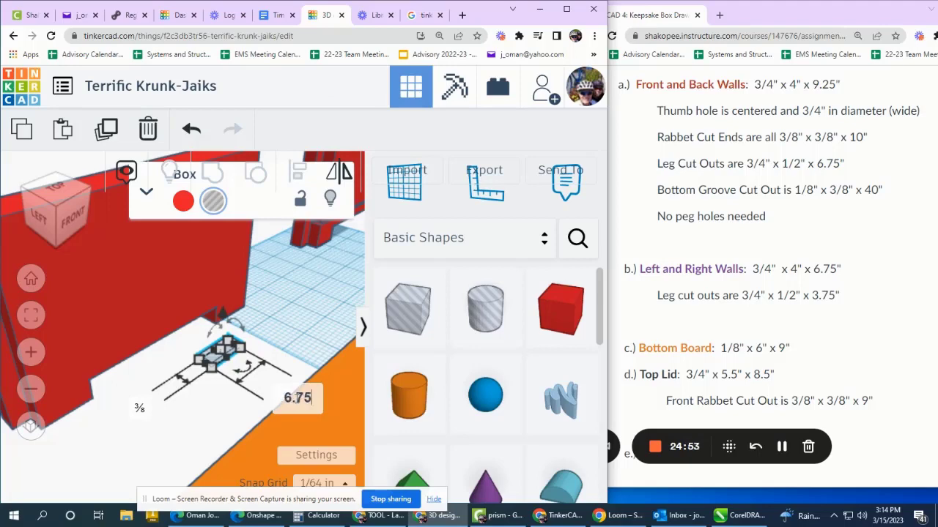
{"action": "key", "text": "Return"}
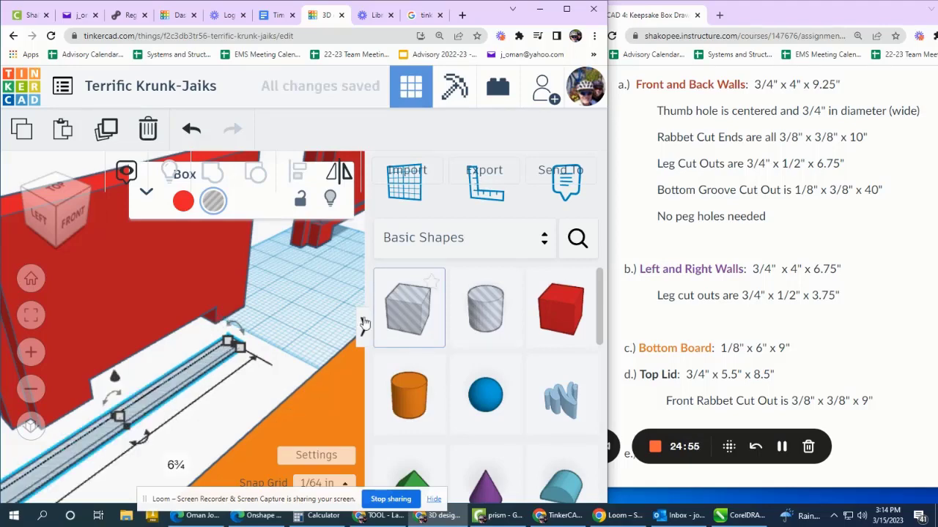
- Duplicate the thin groove strip and place the copy in the open space near the bottom board
{"action": "scroll", "coordinate": [320, 294], "scroll_direction": "down", "scroll_amount": 5}
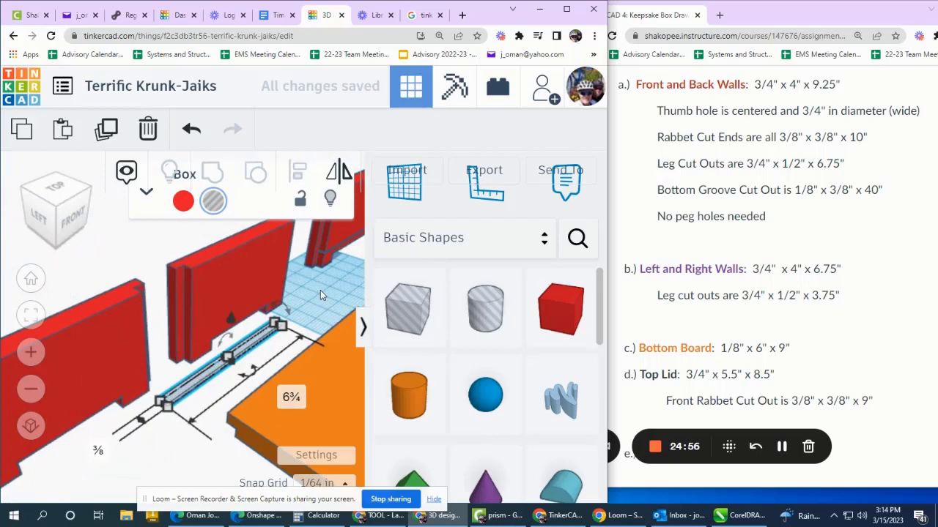
{"action": "scroll", "coordinate": [276, 280], "scroll_direction": "down", "scroll_amount": 3}
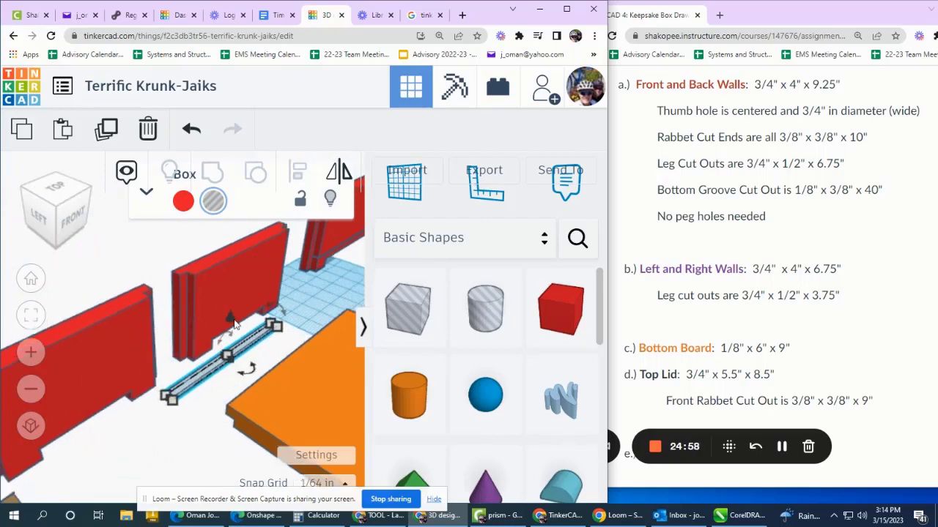
{"action": "scroll", "coordinate": [276, 280], "scroll_direction": "down", "scroll_amount": 1}
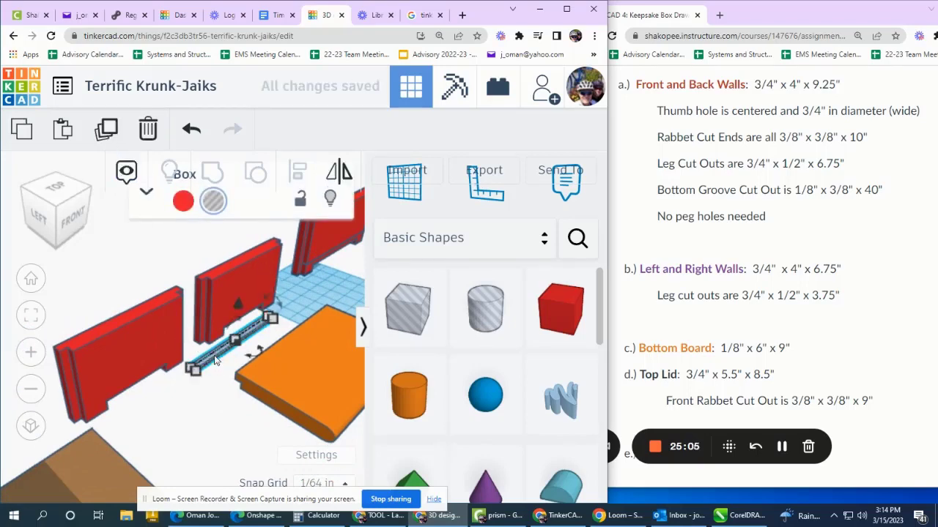
{"action": "left_click_drag", "start_coordinate": [214, 359], "coordinate": [119, 467]}
{"action": "scroll", "coordinate": [271, 329], "scroll_direction": "up", "scroll_amount": 4}
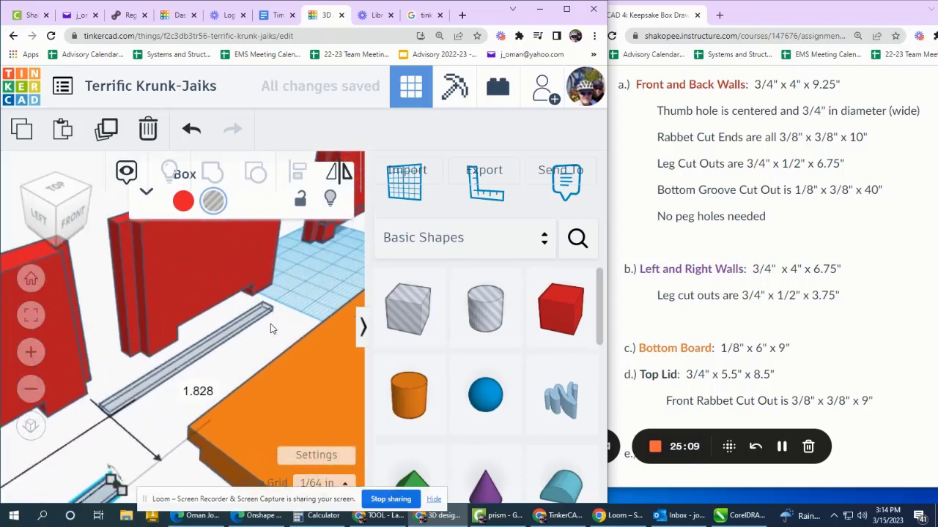
- Try to align the original groove strip with the shorter wall while the bottom board is also selected, and undo the alignment
{"action": "left_click", "coordinate": [150, 382]}
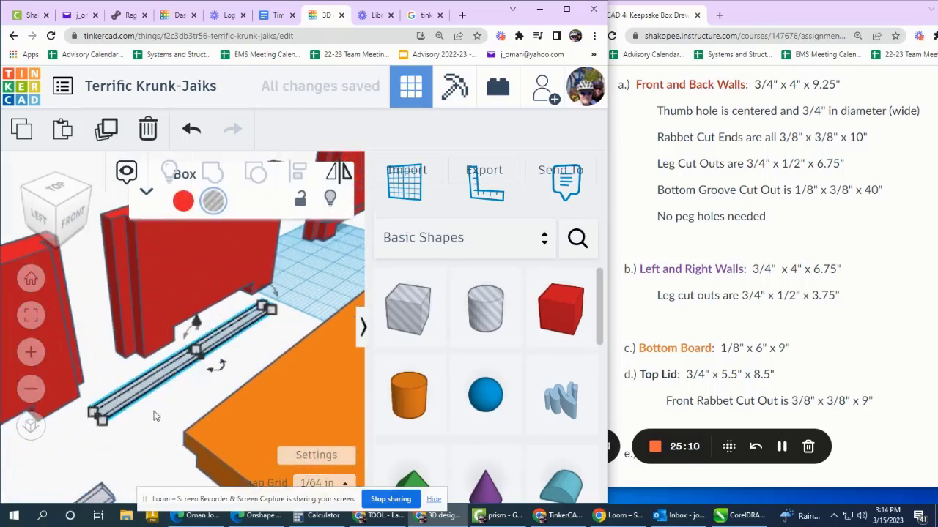
{"action": "scroll", "coordinate": [103, 413], "scroll_direction": "up", "scroll_amount": 2}
{"action": "scroll", "coordinate": [216, 407], "scroll_direction": "down", "scroll_amount": 1}
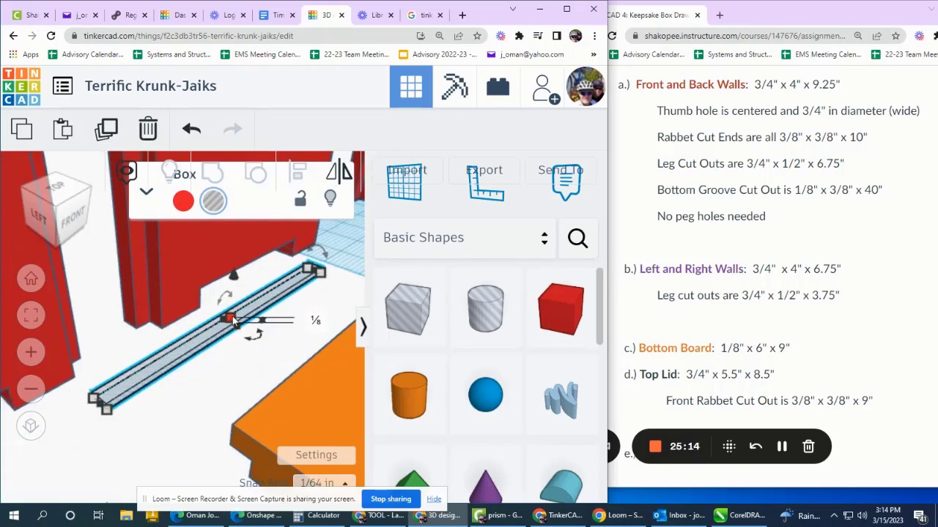
{"action": "left_click", "coordinate": [225, 389]}
{"action": "left_click_drag", "start_coordinate": [227, 376], "coordinate": [173, 268]}
{"action": "scroll", "coordinate": [173, 268], "scroll_direction": "down", "scroll_amount": 3}
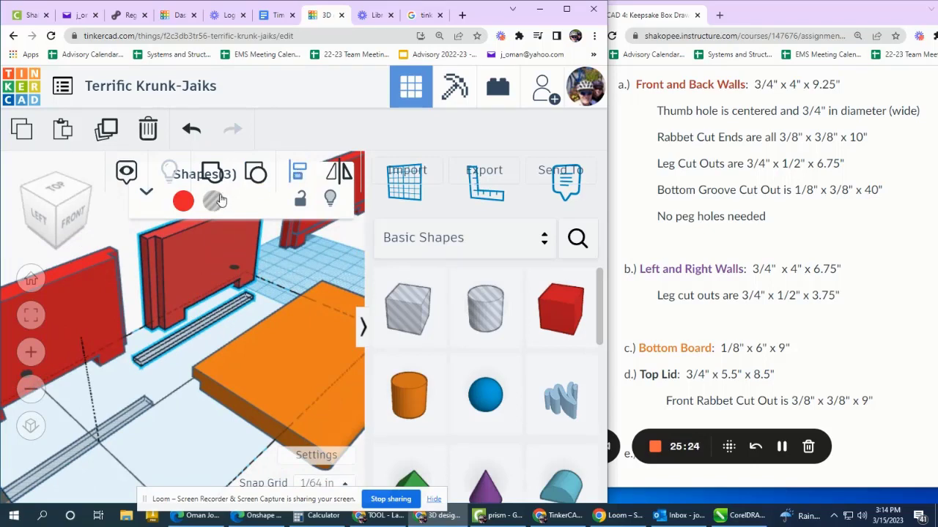
{"action": "scroll", "coordinate": [171, 304], "scroll_direction": "down", "scroll_amount": 5}
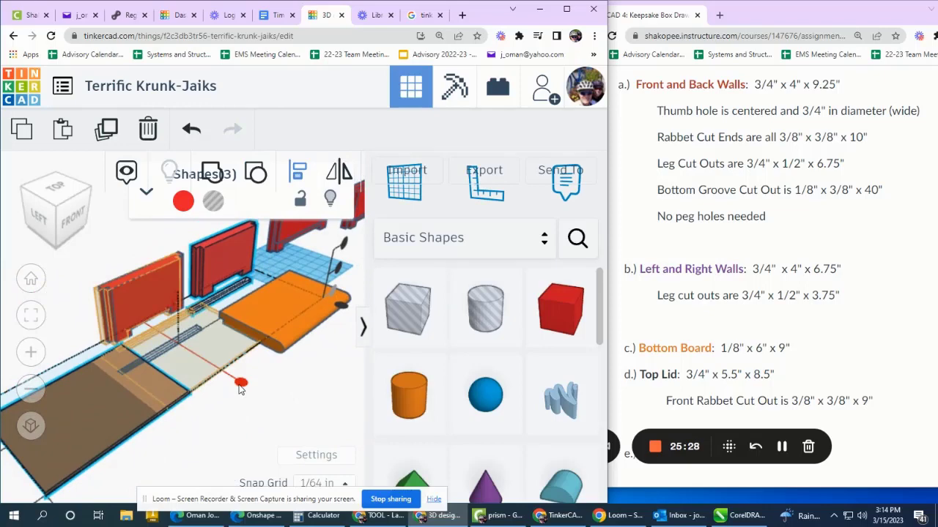
{"action": "left_click", "coordinate": [240, 383]}
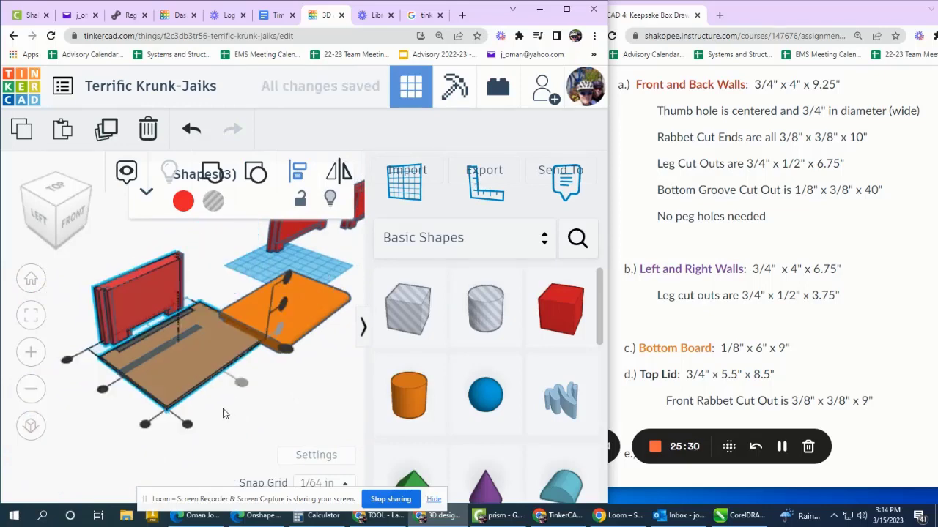
{"action": "key", "text": "ctrl+z"}
{"action": "left_click", "coordinate": [335, 258]}
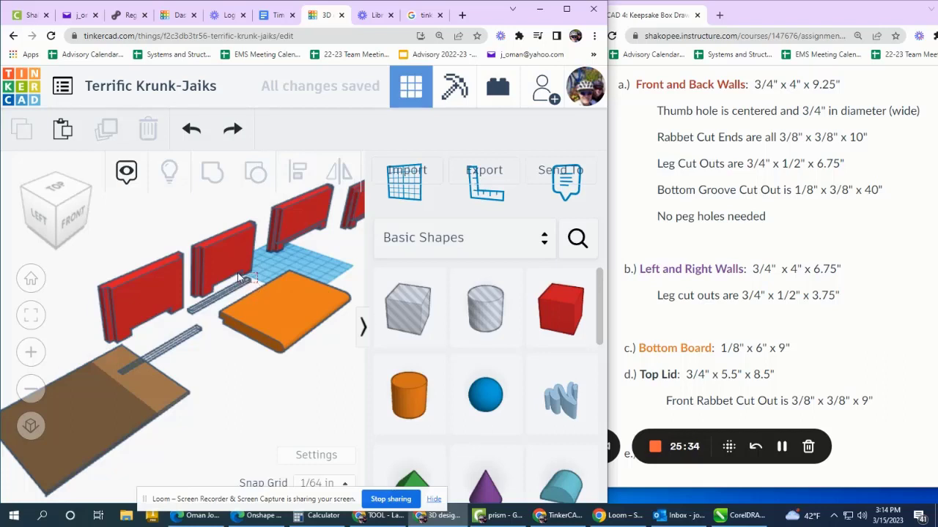
- Align only the original groove strip and the shorter wall, centred along the length and flush at the wall face towards the lid
{"action": "left_click", "coordinate": [239, 277]}
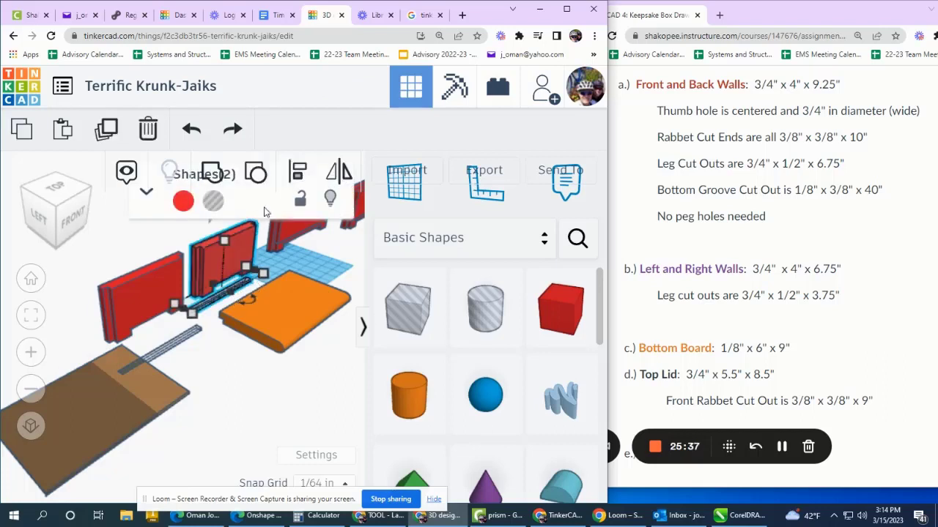
{"action": "left_click", "coordinate": [297, 171]}
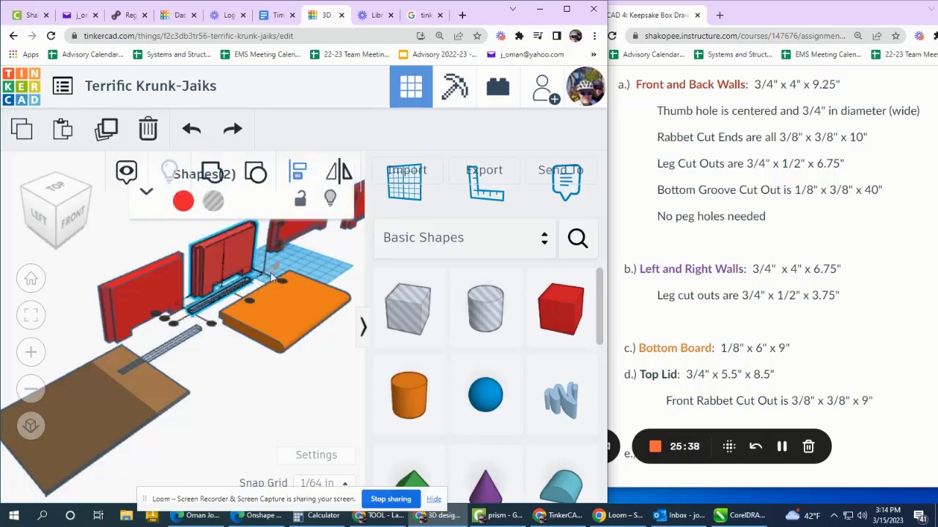
{"action": "left_click", "coordinate": [250, 299]}
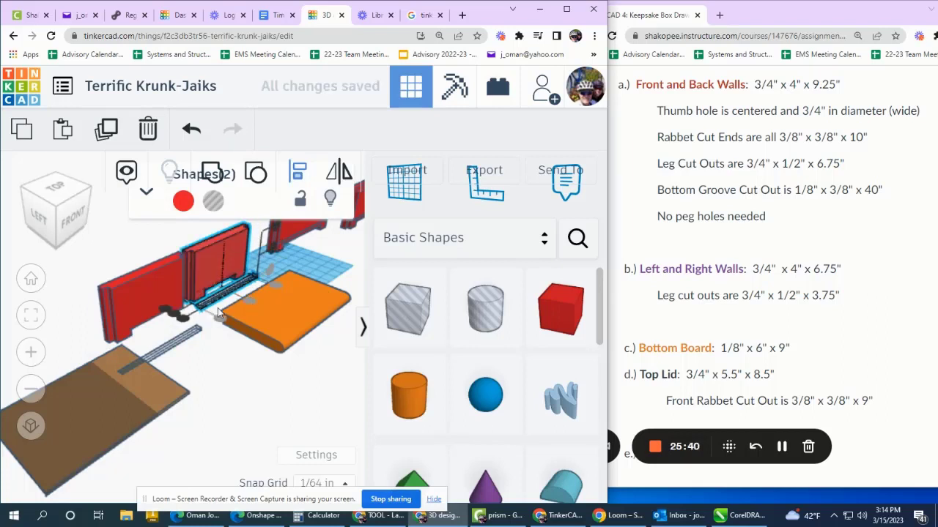
{"action": "scroll", "coordinate": [185, 322], "scroll_direction": "up", "scroll_amount": 5}
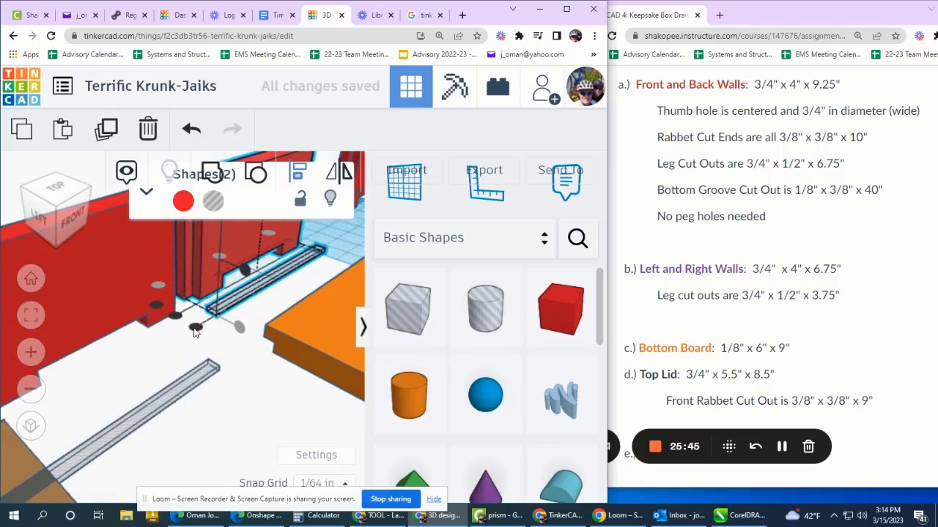
{"action": "mouse_move", "coordinate": [195, 327]}
{"action": "right_mouse_down"}
{"action": "mouse_move", "coordinate": [232, 315]}
{"action": "mouse_move", "coordinate": [208, 333]}
{"action": "right_mouse_up"}
{"action": "left_click", "coordinate": [205, 337]}
{"action": "left_click", "coordinate": [195, 323]}
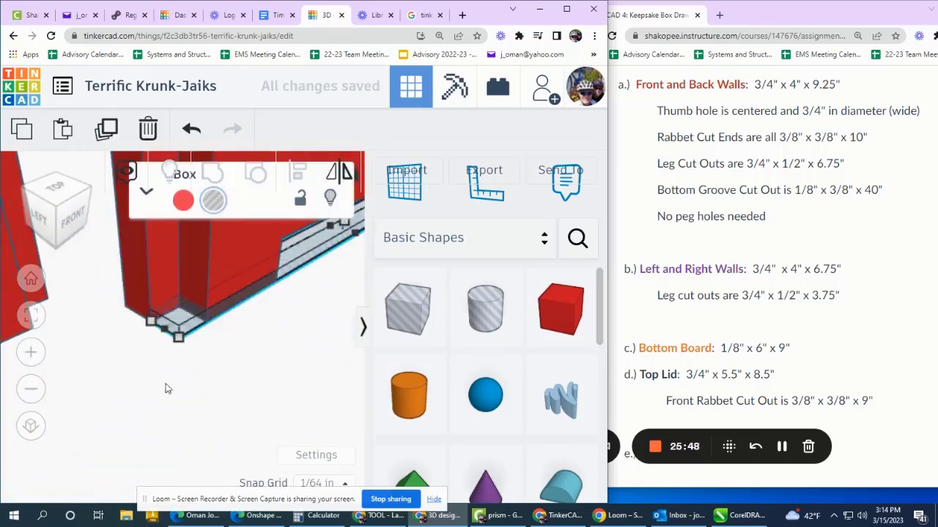
- Raise the groove strip 0.75 inches above the workplane along the shorter wall's face
{"action": "key", "text": "f"}
{"action": "left_click_drag", "start_coordinate": [236, 288], "coordinate": [238, 259]}
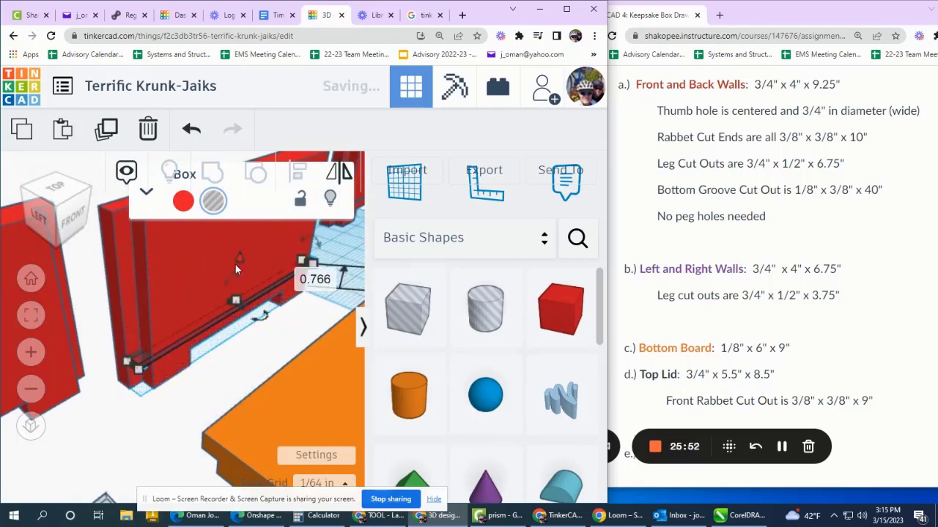
{"action": "left_click", "coordinate": [315, 278]}
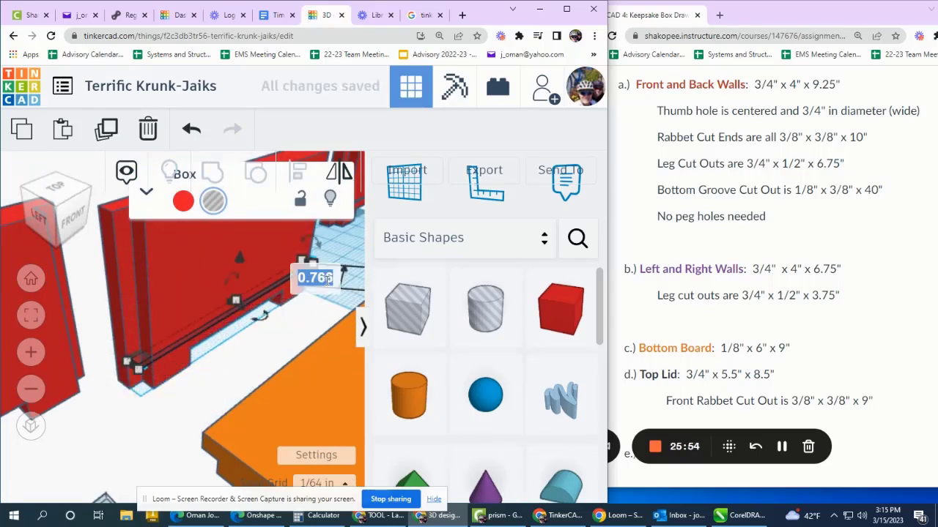
{"action": "type", "text": ".75"}
{"action": "key", "text": "Return"}
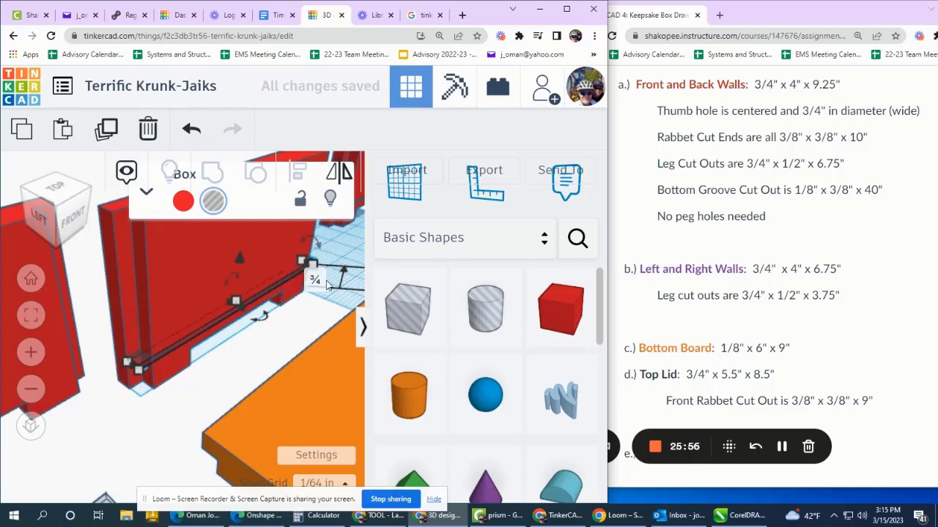
- Group the groove strip with the shorter wall to cut the bottom groove, and check the cut at the wall's end
{"action": "left_click", "coordinate": [244, 383]}
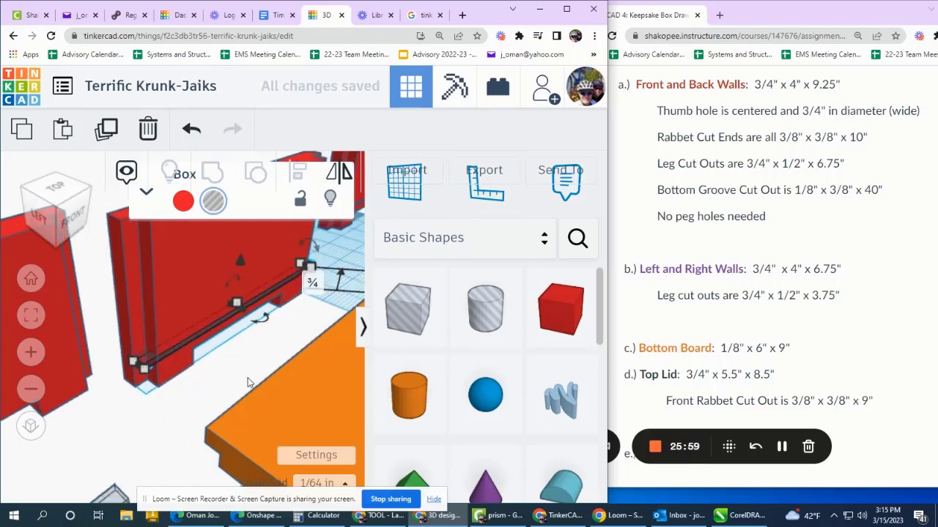
{"action": "left_click", "coordinate": [185, 308]}
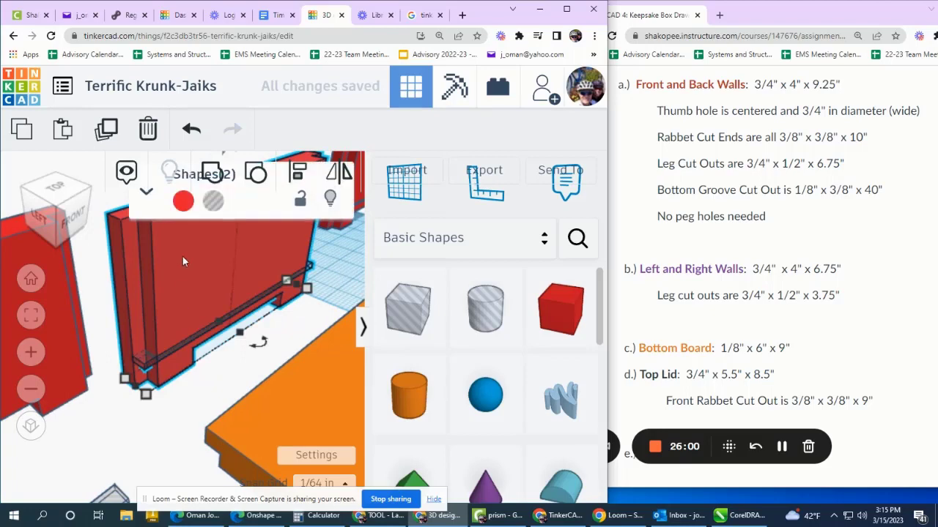
{"action": "left_click", "coordinate": [256, 173]}
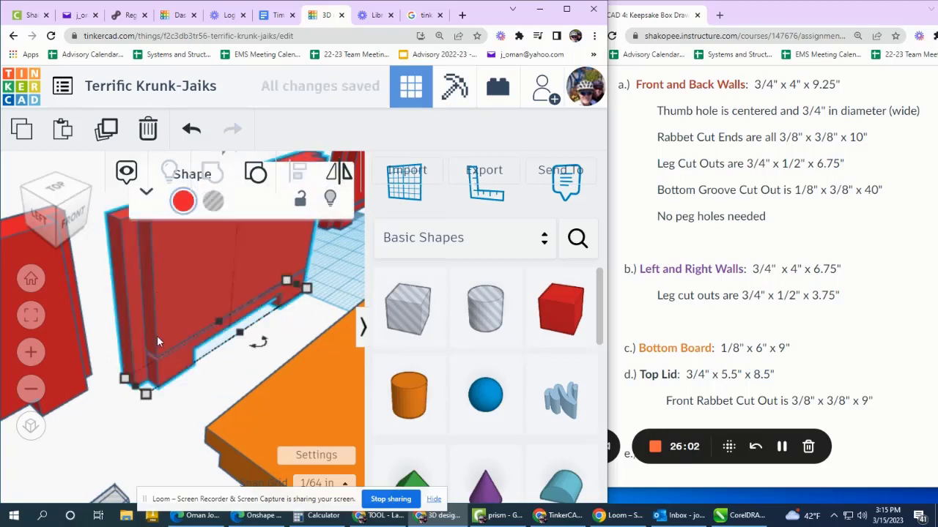
{"action": "scroll", "coordinate": [159, 364], "scroll_direction": "up", "scroll_amount": 4}
{"action": "scroll", "coordinate": [169, 318], "scroll_direction": "down", "scroll_amount": 5}
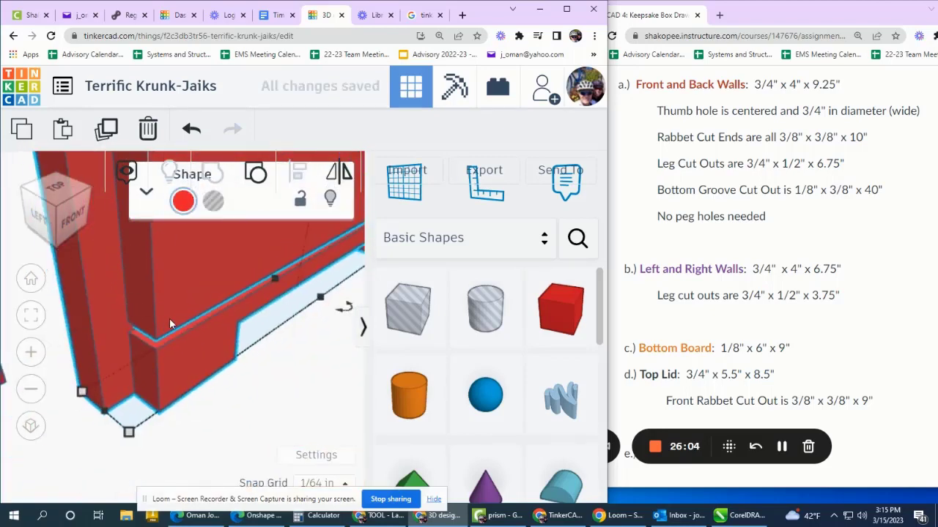
- Align the remaining groove strip with the last ungrooved shorter wall, centred along the length and flush at the wall face
{"action": "scroll", "coordinate": [231, 329], "scroll_direction": "down", "scroll_amount": 2}
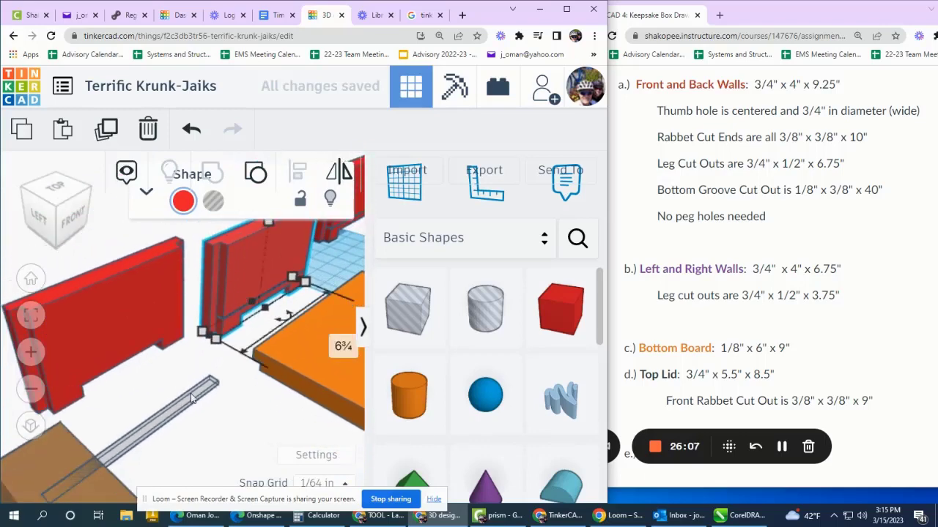
{"action": "left_click_drag", "start_coordinate": [191, 423], "coordinate": [133, 325]}
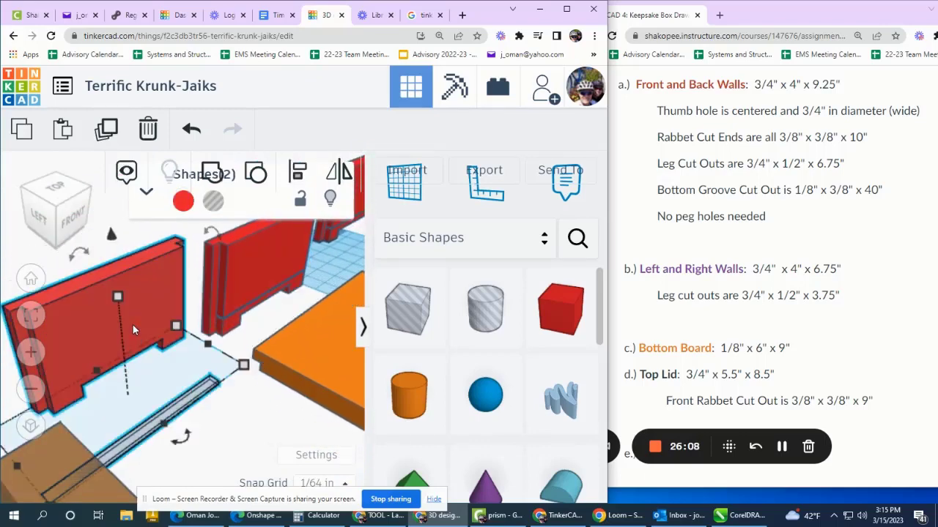
{"action": "left_click", "coordinate": [296, 175]}
{"action": "scroll", "coordinate": [147, 348], "scroll_direction": "down", "scroll_amount": 2}
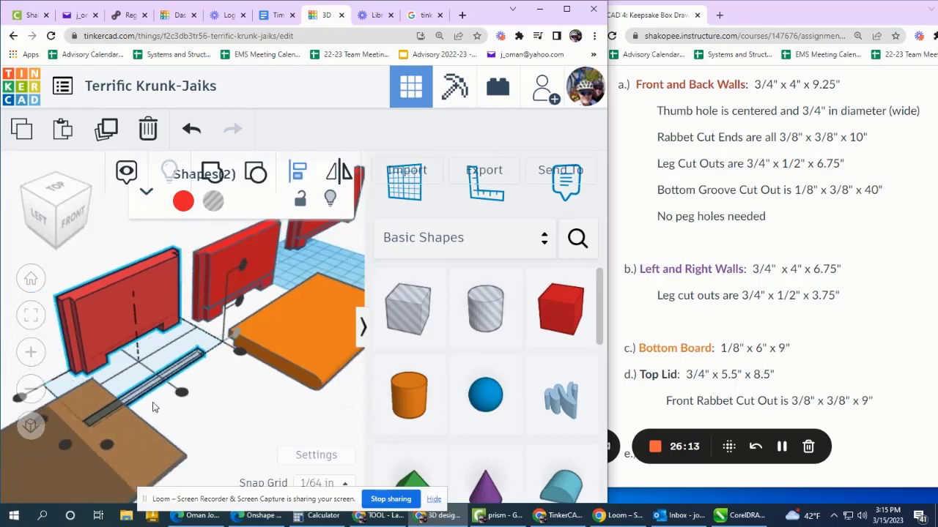
{"action": "left_click", "coordinate": [182, 394]}
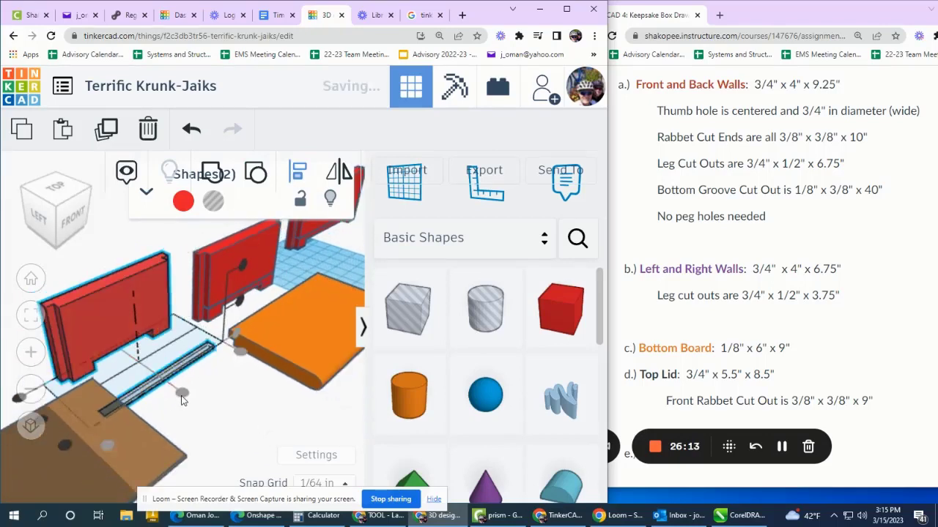
{"action": "left_click", "coordinate": [77, 432]}
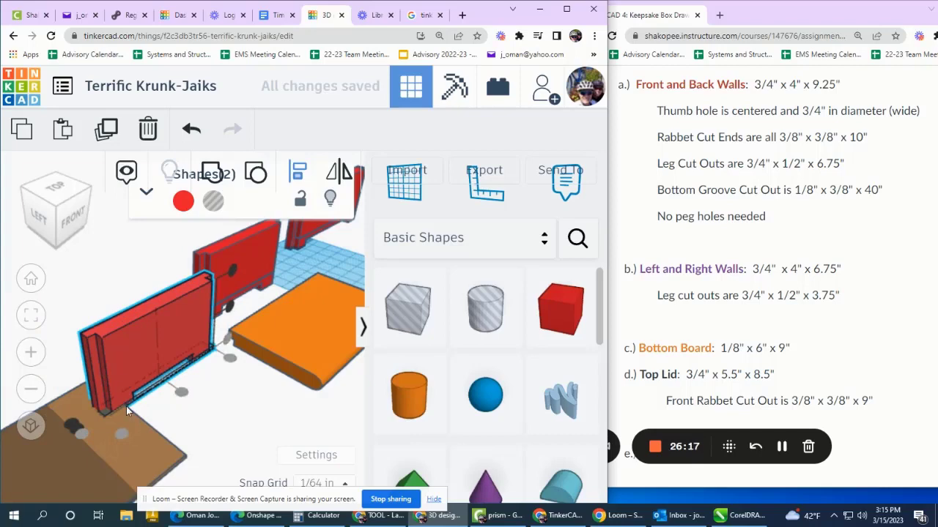
- Select only the groove strip on the last shorter wall and raise it 0.75 inches above the workplane
{"action": "scroll", "coordinate": [180, 387], "scroll_direction": "up", "scroll_amount": 6}
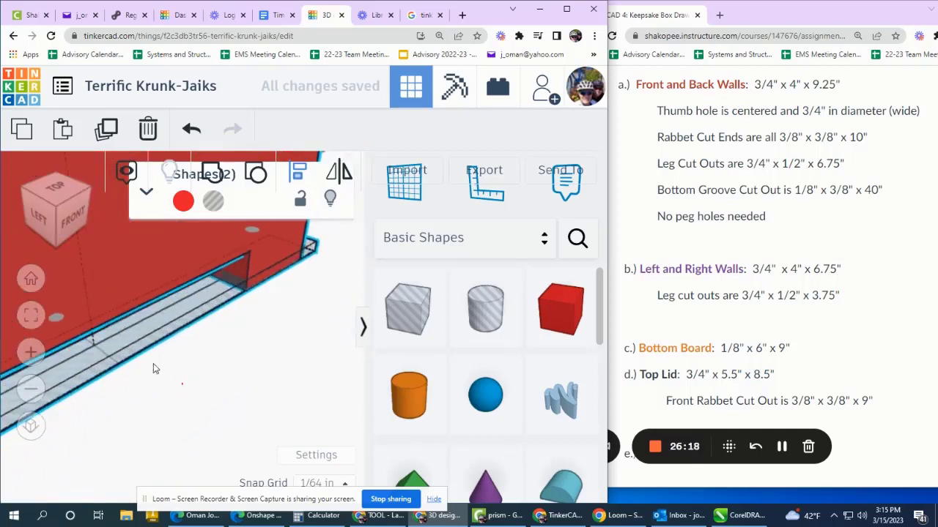
{"action": "left_click", "coordinate": [153, 364]}
{"action": "left_click", "coordinate": [145, 344]}
{"action": "scroll", "coordinate": [144, 318], "scroll_direction": "down", "scroll_amount": 3}
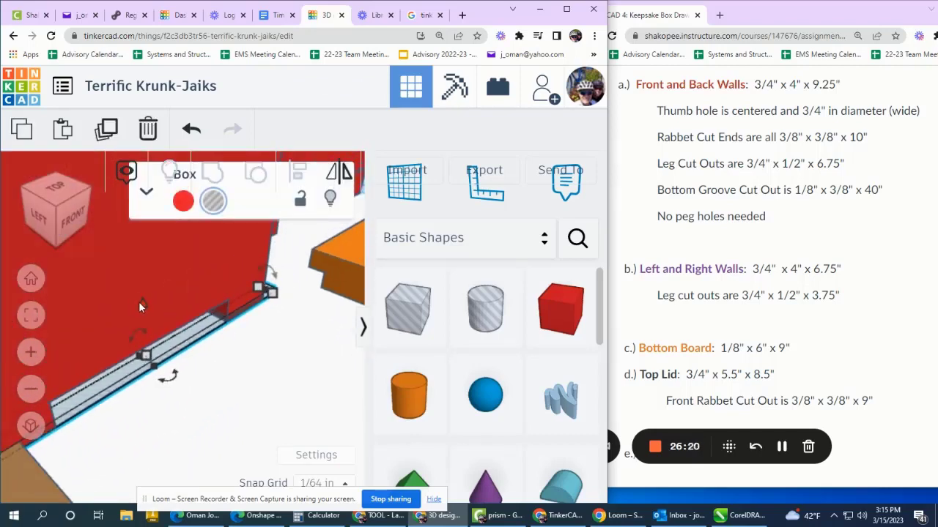
{"action": "left_click_drag", "start_coordinate": [141, 289], "coordinate": [142, 251]}
{"action": "scroll", "coordinate": [150, 287], "scroll_direction": "down", "scroll_amount": 3}
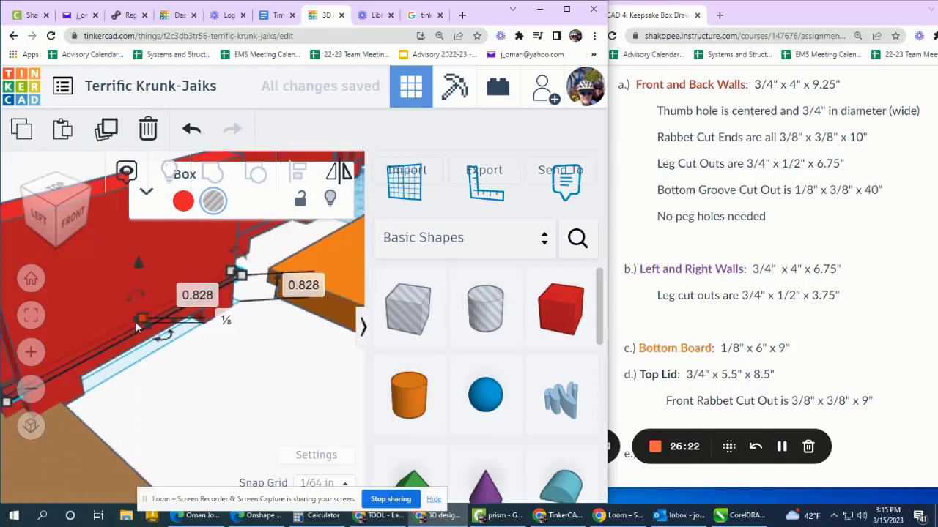
{"action": "left_click", "coordinate": [311, 284]}
{"action": "type", "text": ".75"}
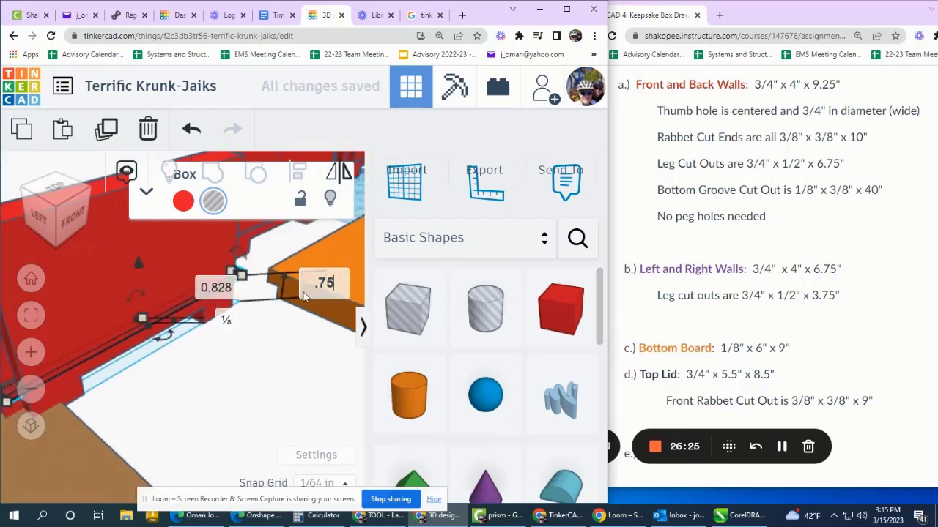
{"action": "key", "text": "Return"}
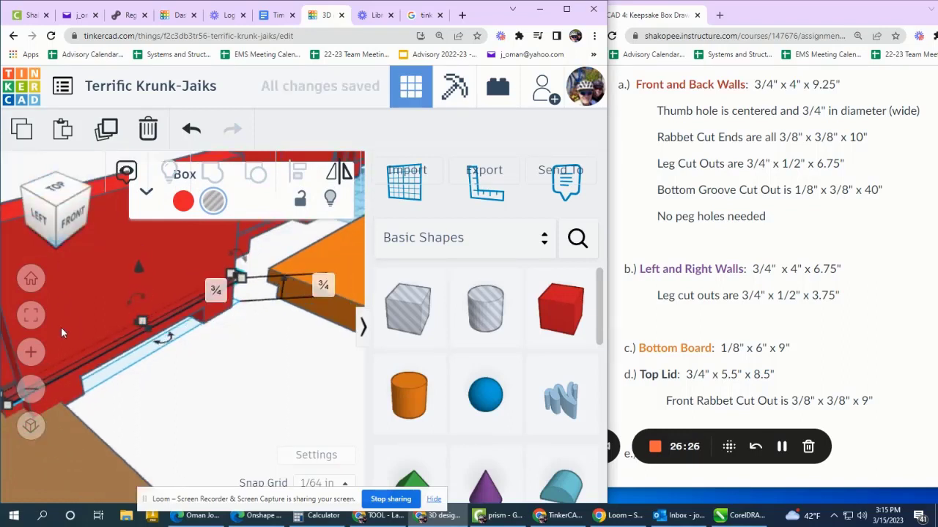
- Group the raised groove strip with the last shorter wall to cut its bottom groove
{"action": "scroll", "coordinate": [205, 383], "scroll_direction": "down", "scroll_amount": 5}
{"action": "left_click", "coordinate": [173, 379]}
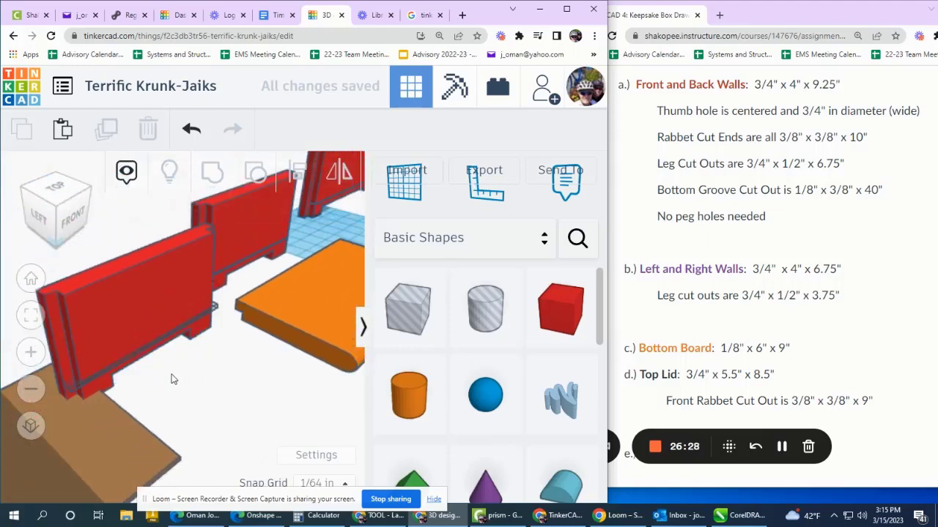
{"action": "left_click", "coordinate": [159, 307]}
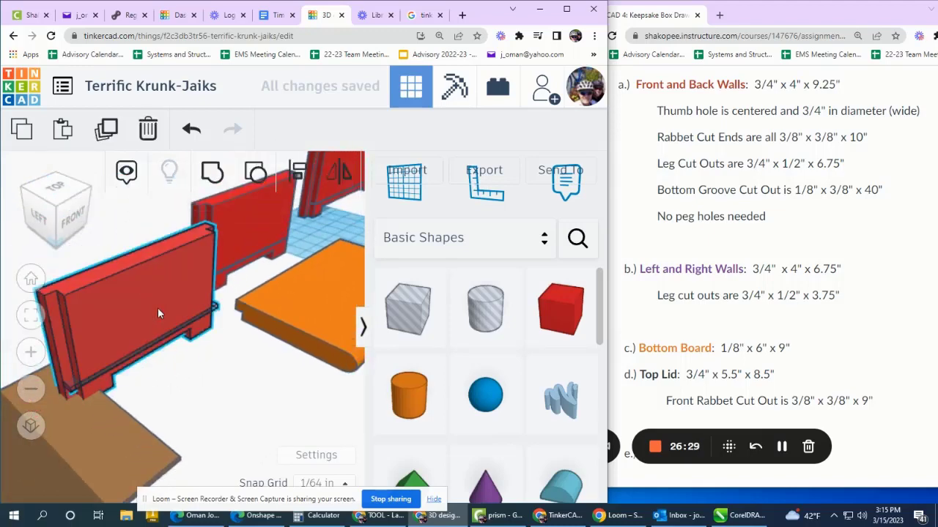
{"action": "left_click", "coordinate": [216, 173]}
{"action": "scroll", "coordinate": [171, 365], "scroll_direction": "down", "scroll_amount": 3}
{"action": "scroll", "coordinate": [170, 364], "scroll_direction": "down", "scroll_amount": 4}
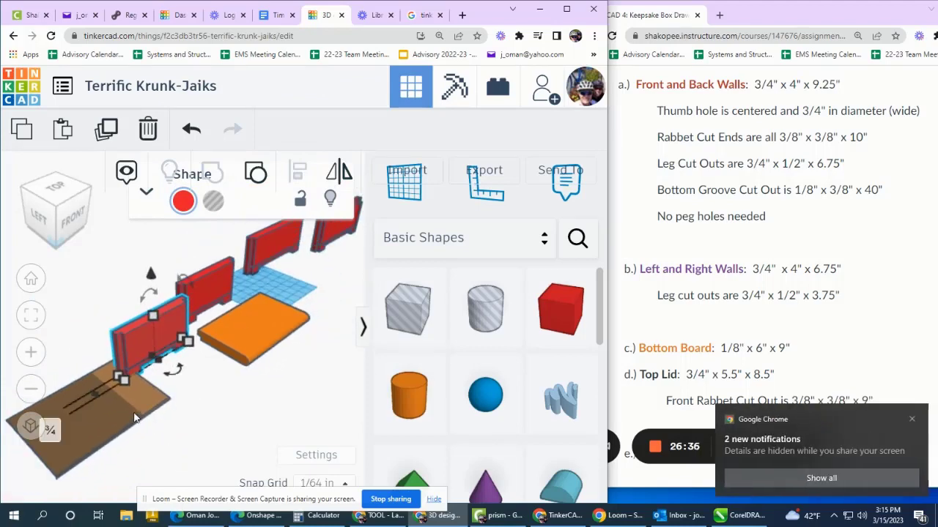
- Move the brown bottom board onto the workplane in front of the longer walls, and collapse the shape library to widen the workspace
{"action": "left_click_drag", "start_coordinate": [142, 423], "coordinate": [332, 275]}
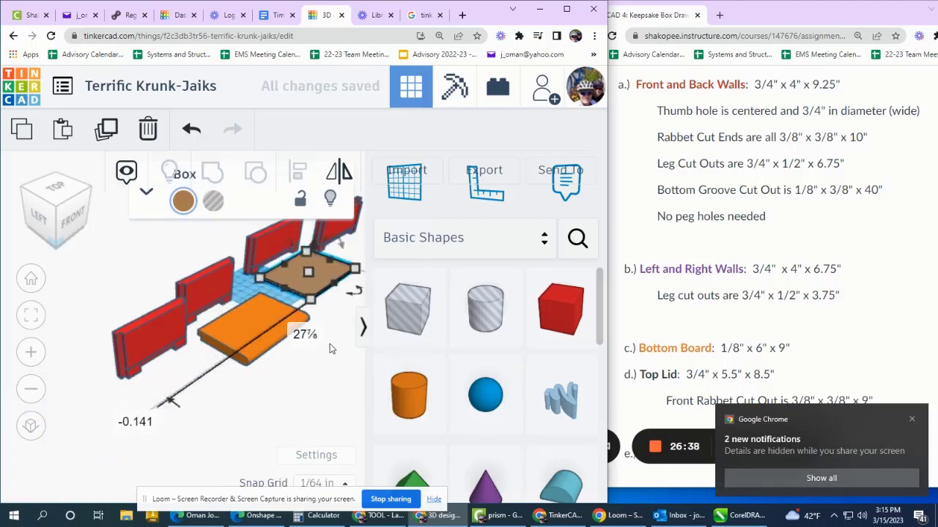
{"action": "left_click", "coordinate": [362, 328]}
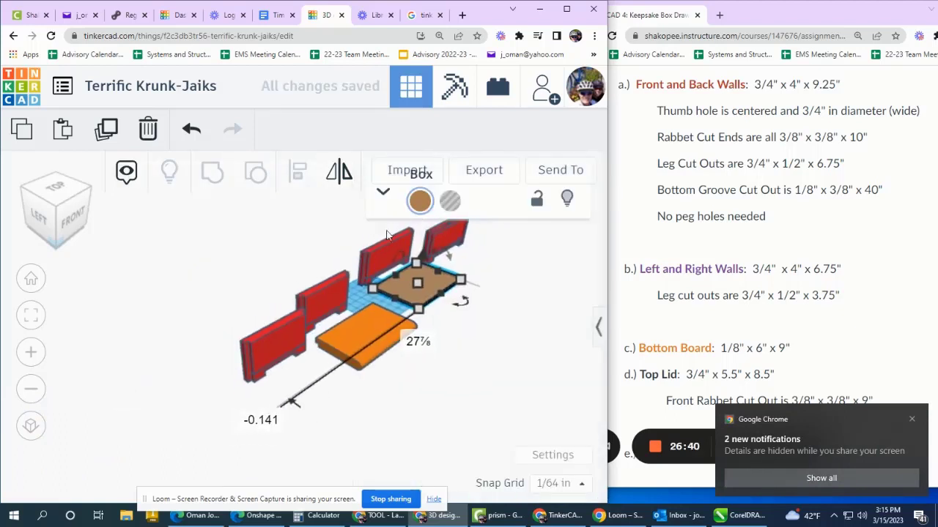
{"action": "scroll", "coordinate": [428, 266], "scroll_direction": "up", "scroll_amount": 5}
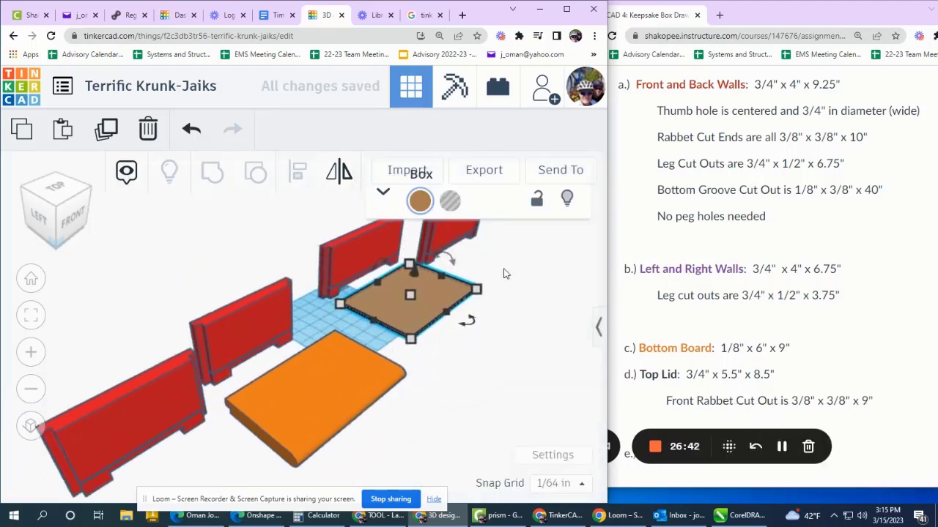
{"action": "left_click", "coordinate": [490, 324]}
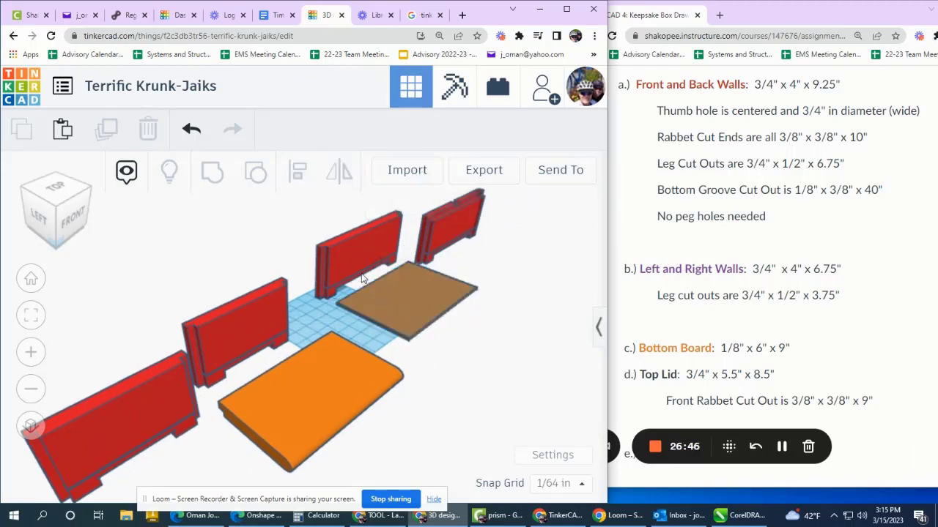
- Raise the bottom board 0.75 inches above the workplane to match the height of the wall grooves
{"action": "scroll", "coordinate": [362, 279], "scroll_direction": "up", "scroll_amount": 5}
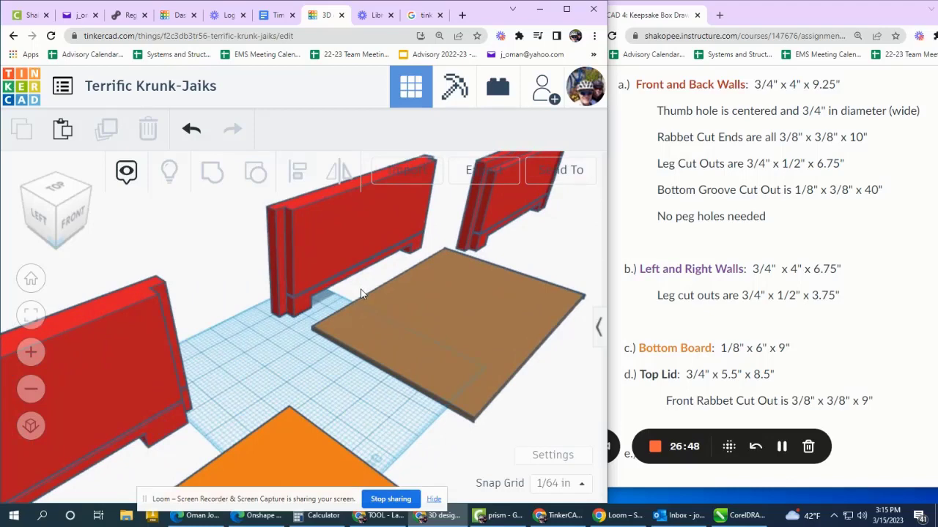
{"action": "scroll", "coordinate": [362, 293], "scroll_direction": "up", "scroll_amount": 2}
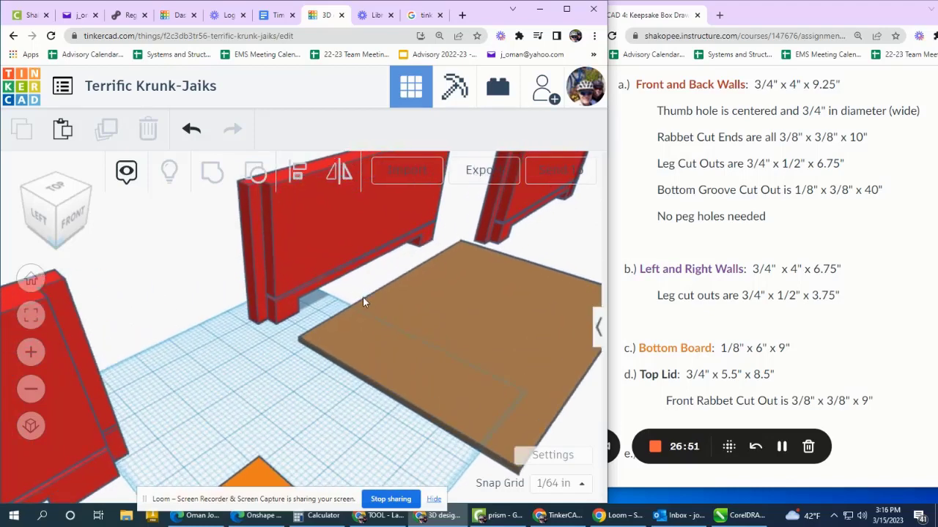
{"action": "left_click", "coordinate": [448, 310]}
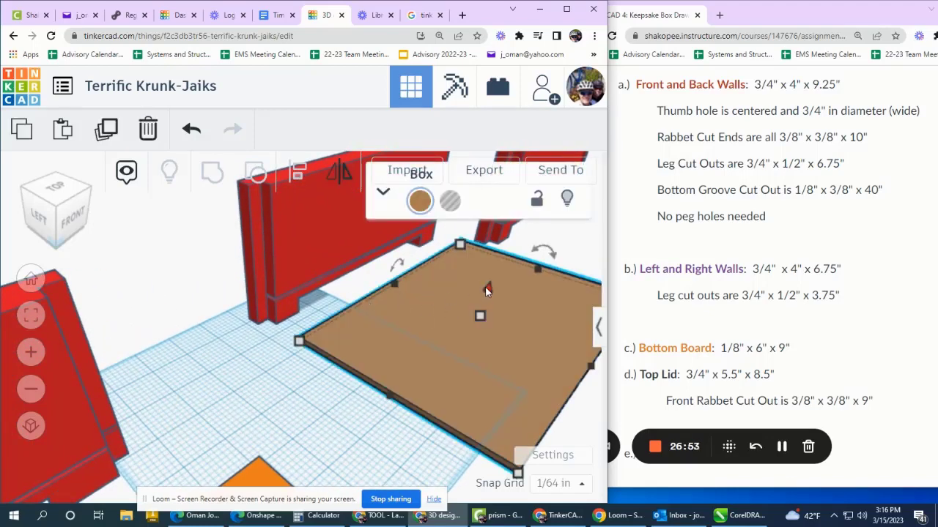
{"action": "left_click_drag", "start_coordinate": [485, 287], "coordinate": [486, 267]}
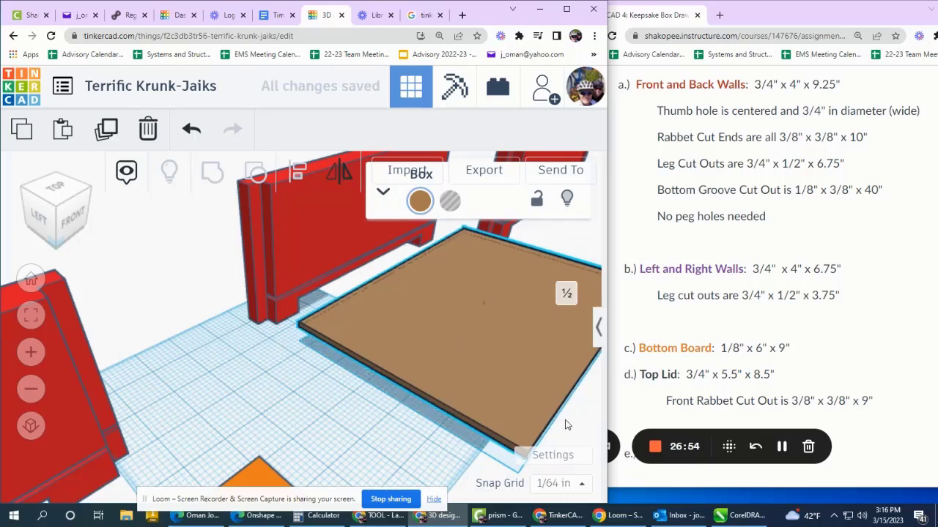
{"action": "right_click_drag", "start_coordinate": [565, 425], "coordinate": [276, 394]}
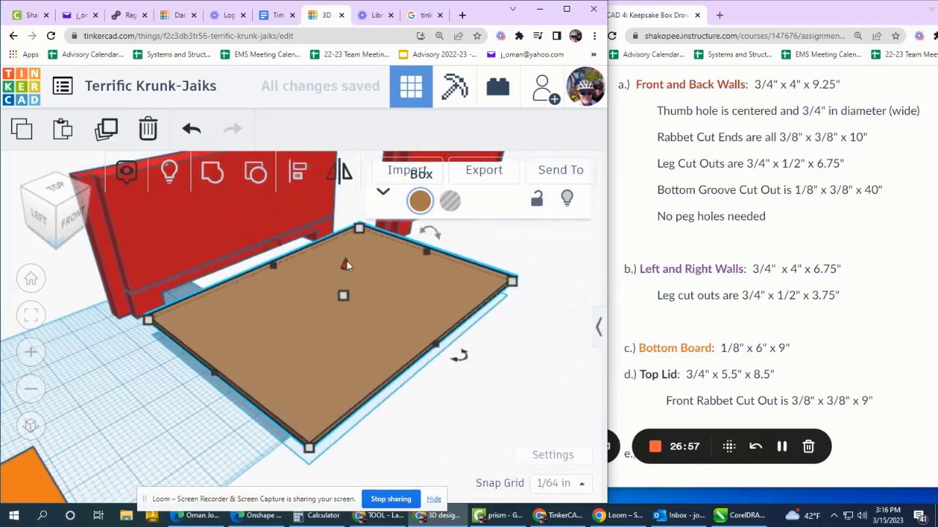
{"action": "left_click_drag", "start_coordinate": [346, 261], "coordinate": [346, 256]}
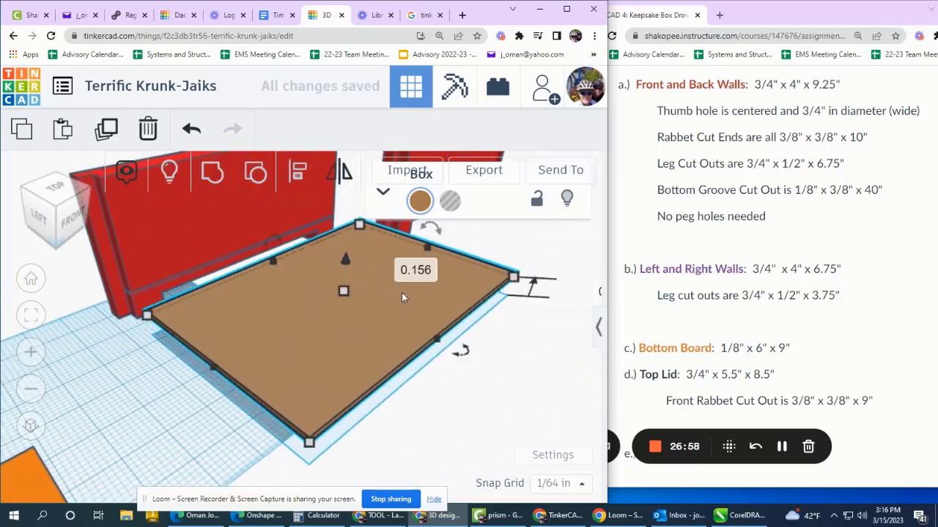
{"action": "scroll", "coordinate": [244, 307], "scroll_direction": "down", "scroll_amount": 3}
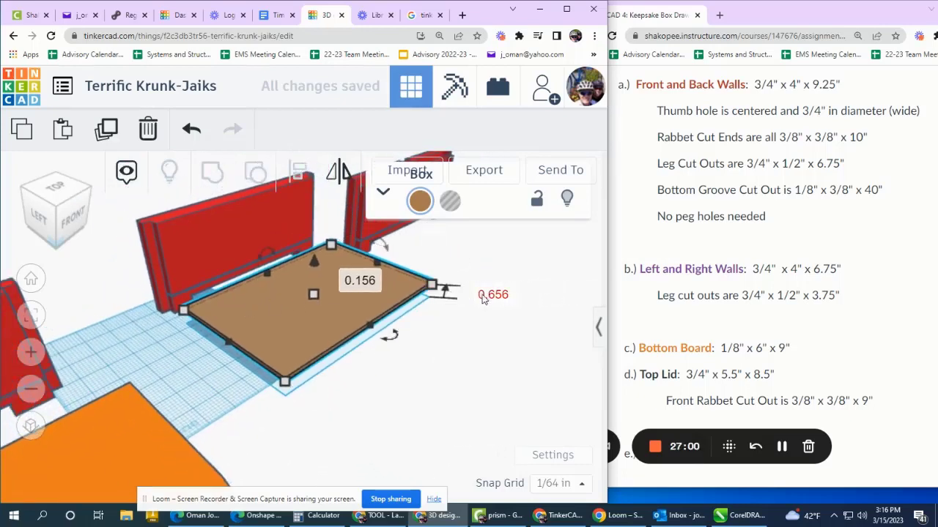
{"action": "left_click", "coordinate": [488, 296]}
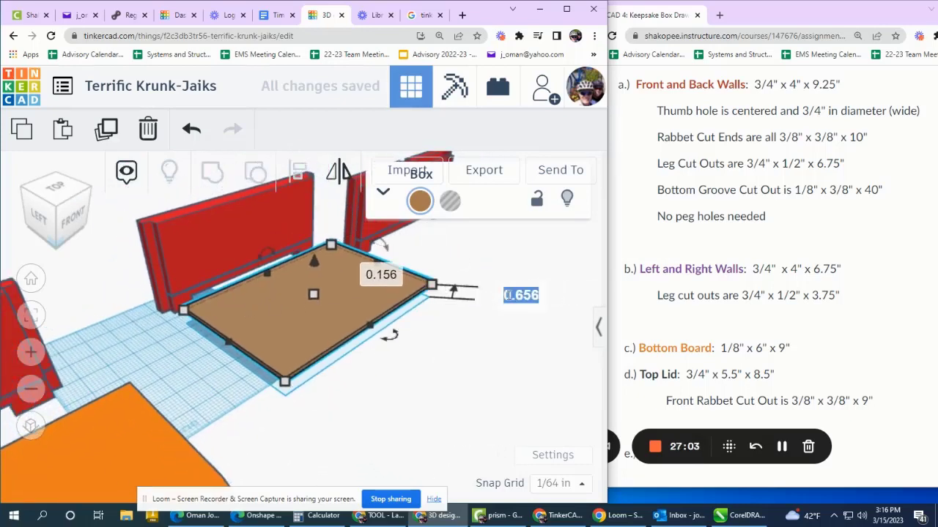
{"action": "type", "text": ".75"}
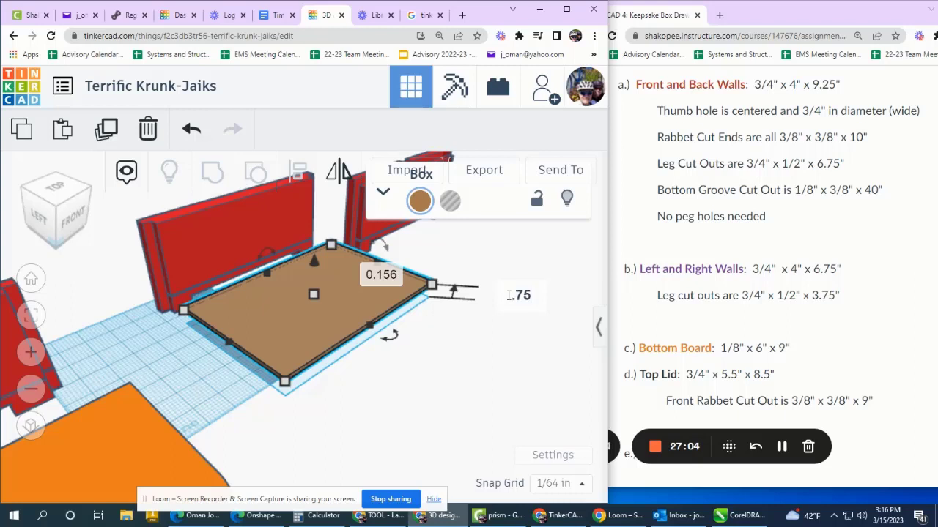
{"action": "key", "text": "Return"}
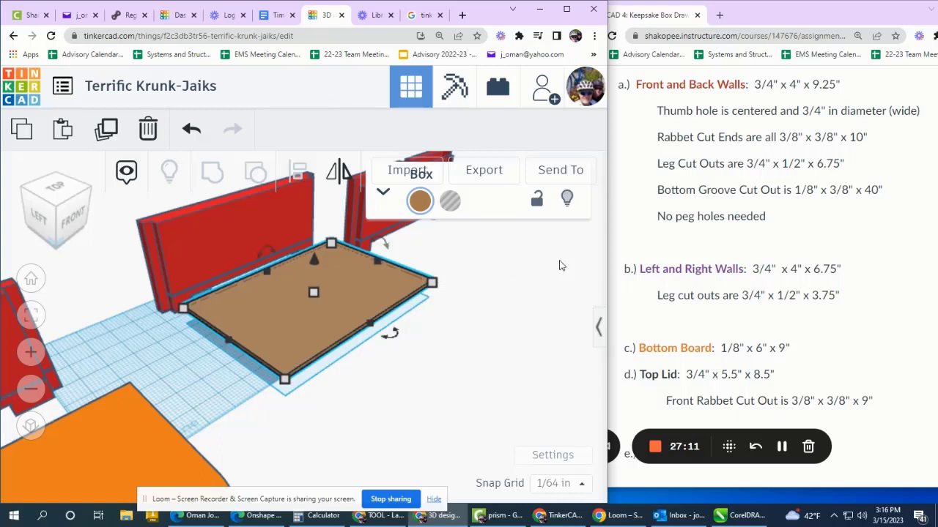
- Align the bottom board with the longer wall behind it, centring the two along the wall's length
{"action": "left_click", "coordinate": [78, 218]}
{"action": "left_click_drag", "start_coordinate": [401, 383], "coordinate": [299, 236]}
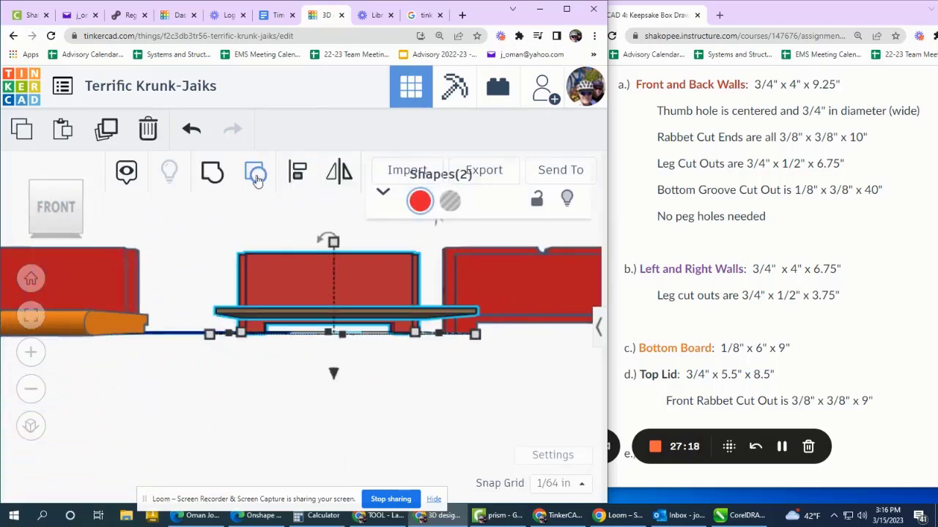
{"action": "left_click", "coordinate": [297, 169]}
{"action": "scroll", "coordinate": [300, 366], "scroll_direction": "down", "scroll_amount": 5}
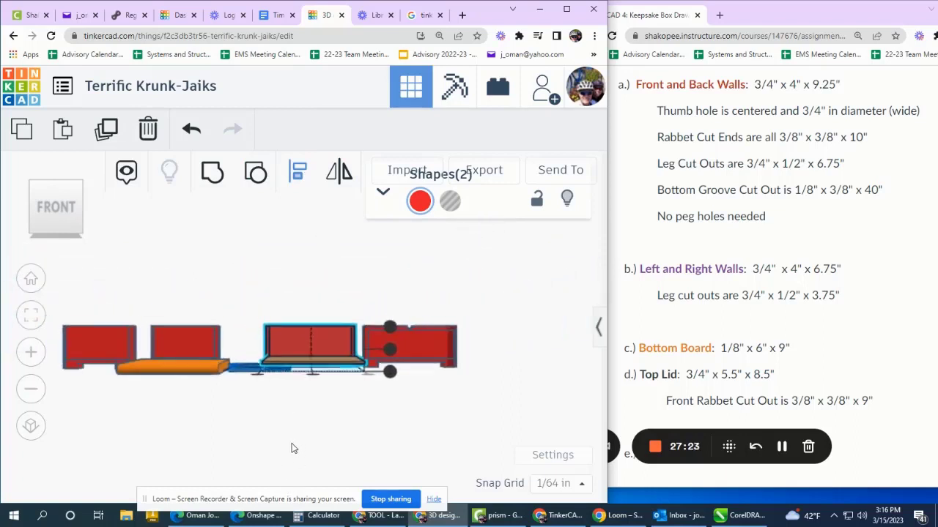
{"action": "left_click", "coordinate": [58, 223]}
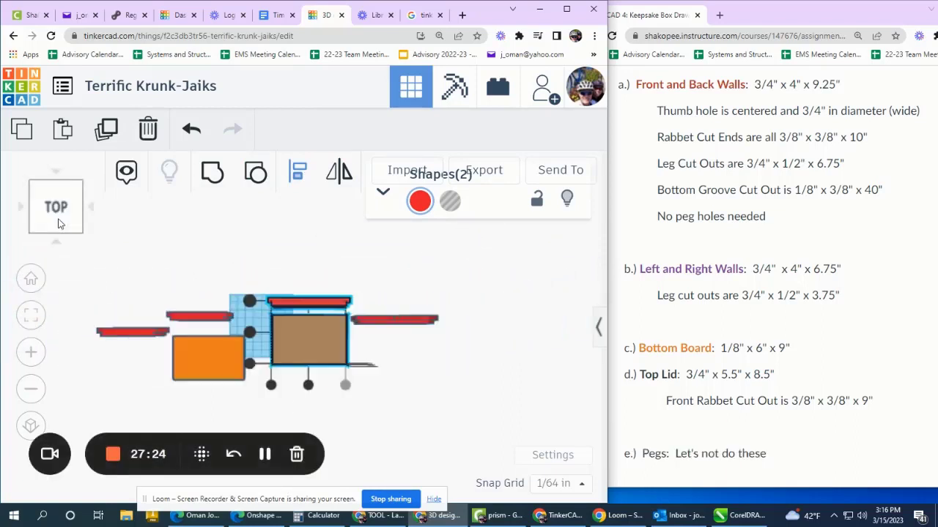
{"action": "left_click", "coordinate": [55, 230]}
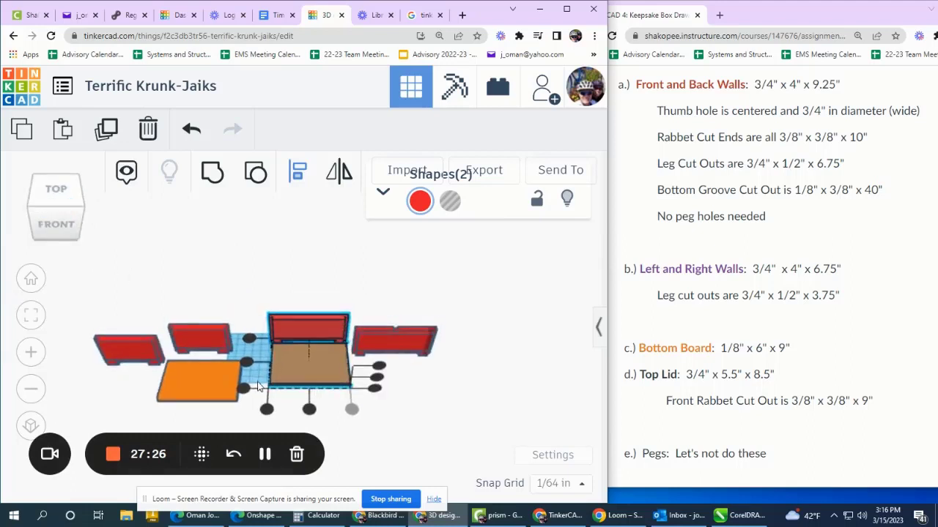
{"action": "left_click", "coordinate": [318, 400]}
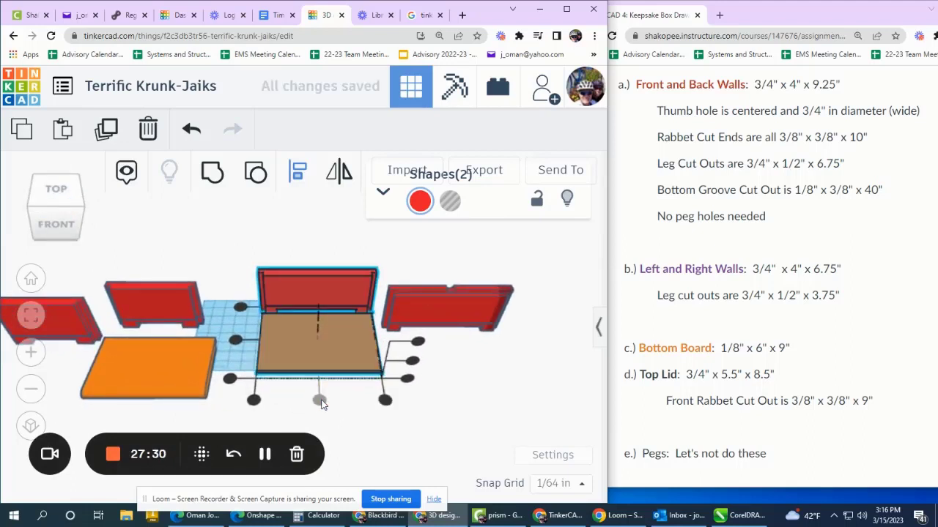
- Rotate the wall with the thumb hole 180 degrees and place it in front of the bottom board, facing the back wall
{"action": "left_click", "coordinate": [454, 289]}
{"action": "left_click", "coordinate": [454, 347]}
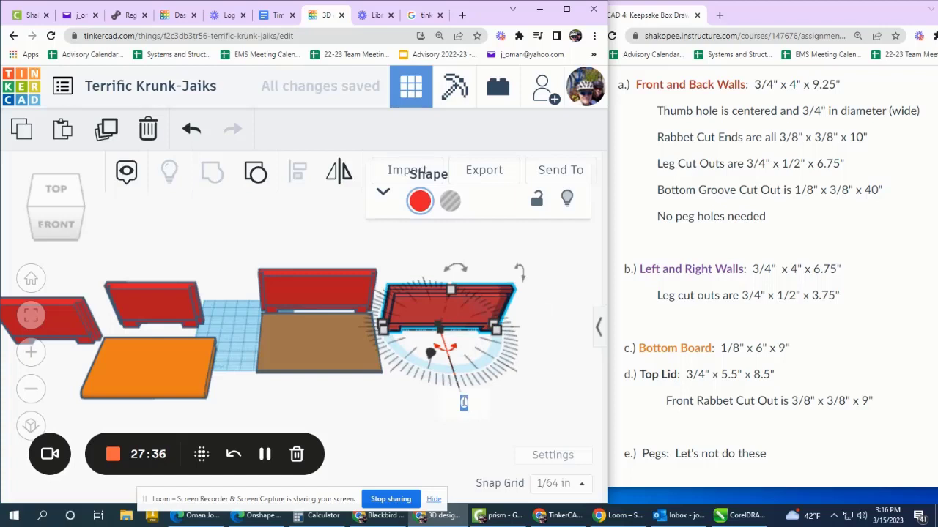
{"action": "type", "text": "180"}
{"action": "key", "text": "Return"}
{"action": "left_click_drag", "start_coordinate": [420, 308], "coordinate": [359, 412]}
{"action": "left_click", "coordinate": [82, 211]}
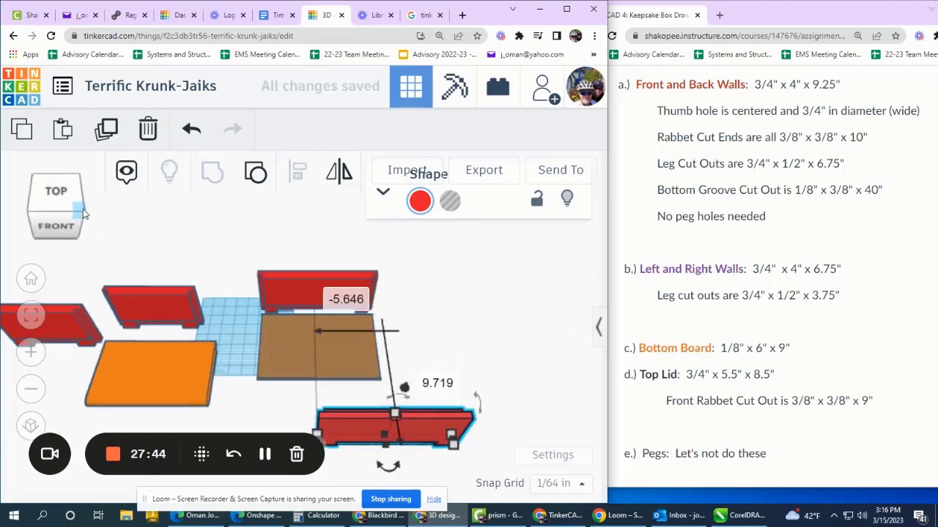
{"action": "left_click", "coordinate": [82, 215]}
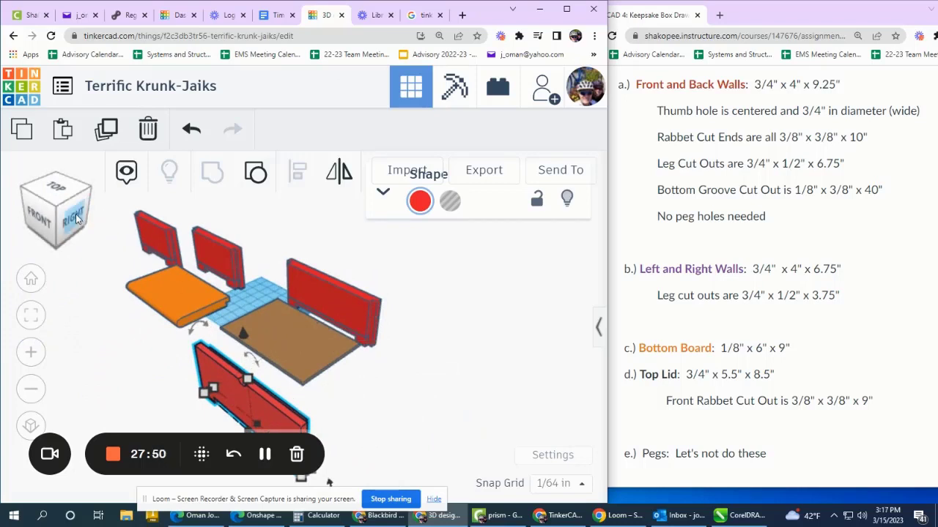
- Rotate the shorter wall nearest the brown bottom board 90 degrees about the vertical axis
{"action": "left_click", "coordinate": [200, 238]}
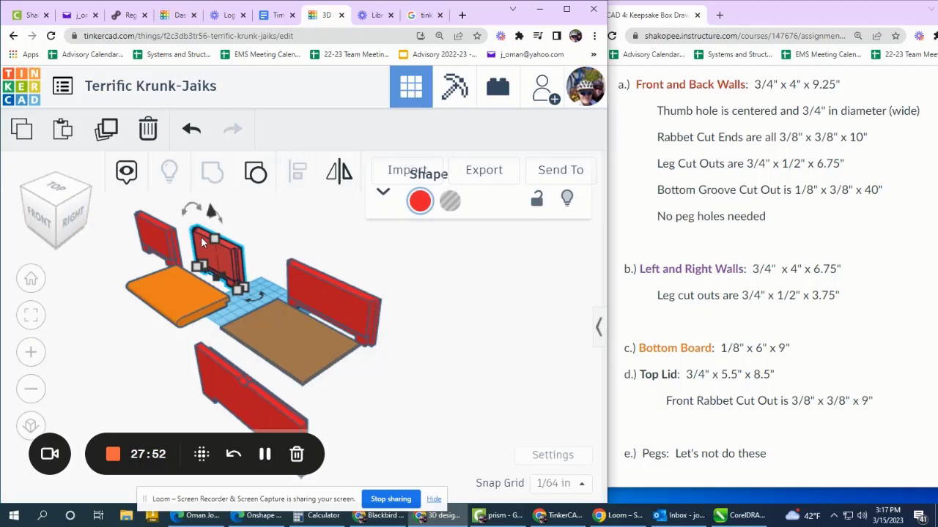
{"action": "scroll", "coordinate": [189, 258], "scroll_direction": "up", "scroll_amount": 1}
{"action": "scroll", "coordinate": [186, 262], "scroll_direction": "up", "scroll_amount": 2}
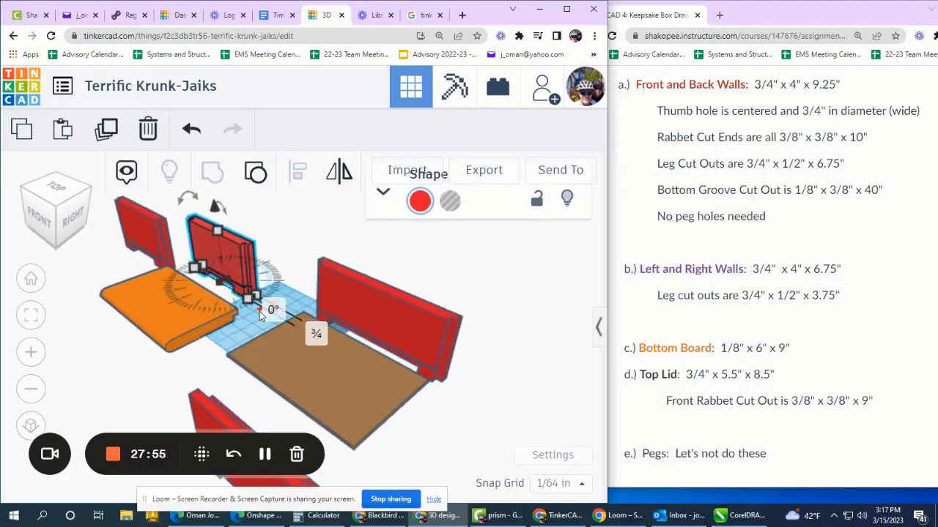
{"action": "left_click", "coordinate": [258, 312]}
{"action": "left_click", "coordinate": [269, 308]}
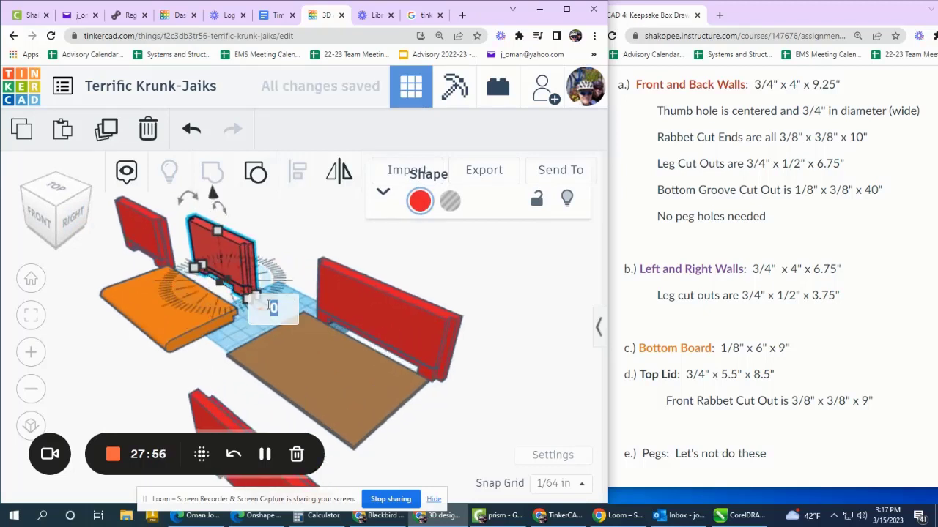
{"action": "type", "text": "90"}
{"action": "key", "text": "Return"}
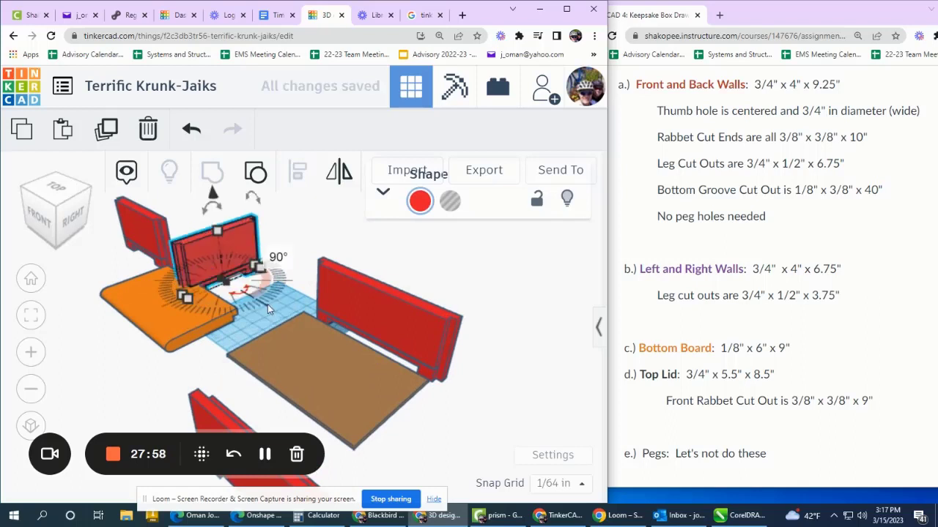
- Rotate the other shorter wall, behind the orange lid, -90 degrees about the vertical axis
{"action": "left_click", "coordinate": [153, 221]}
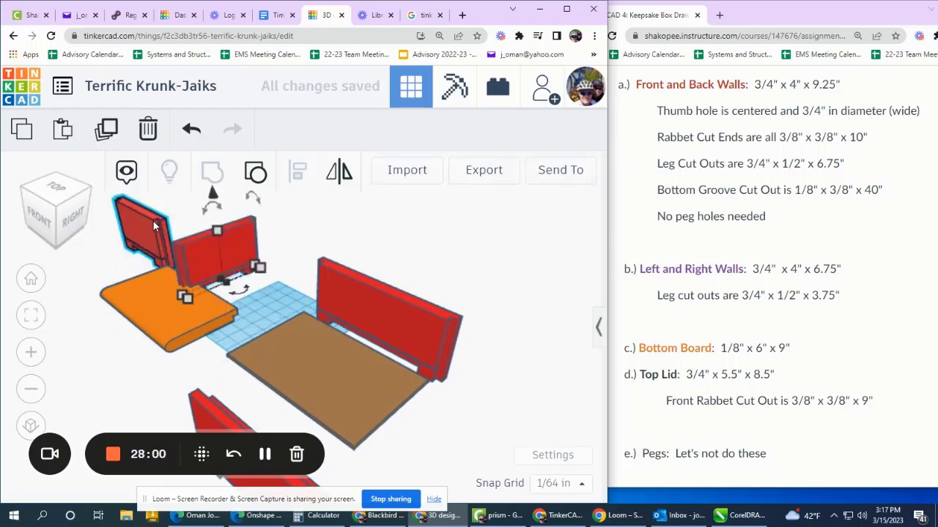
{"action": "scroll", "coordinate": [145, 242], "scroll_direction": "up", "scroll_amount": 1}
{"action": "scroll", "coordinate": [143, 241], "scroll_direction": "up", "scroll_amount": 1}
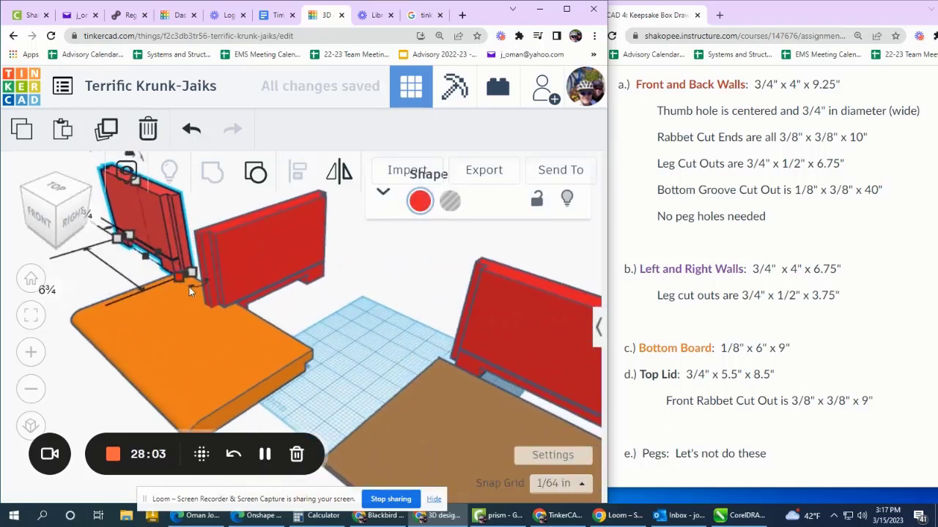
{"action": "left_click", "coordinate": [196, 286]}
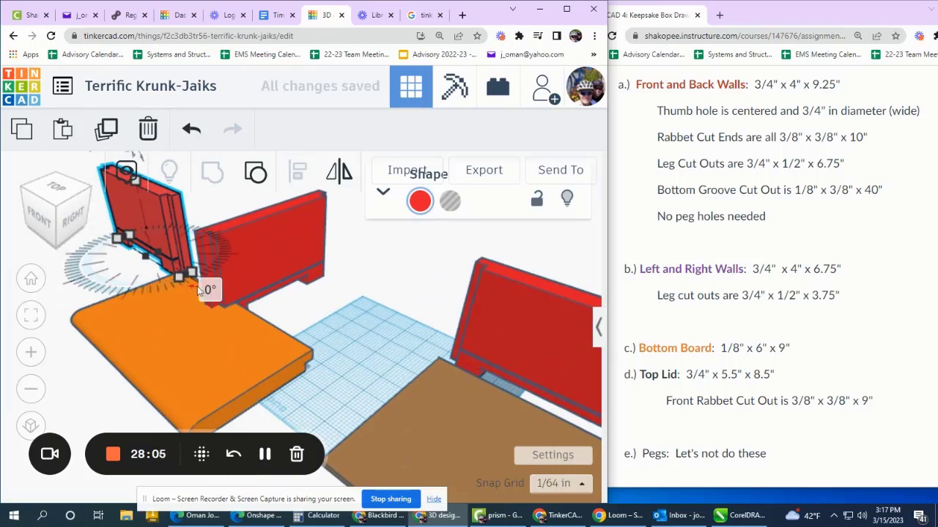
{"action": "left_click", "coordinate": [209, 289]}
{"action": "type", "text": "-90"}
{"action": "key", "text": "Return"}
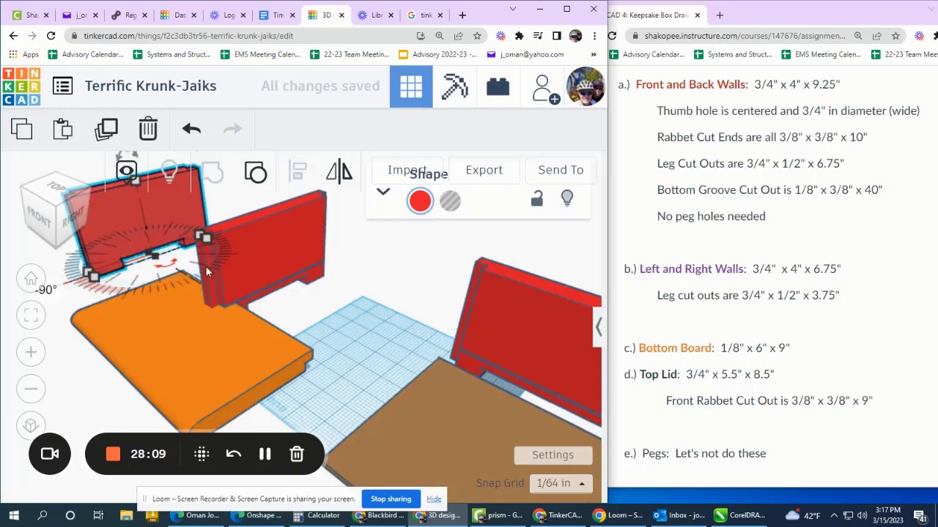
{"action": "scroll", "coordinate": [146, 245], "scroll_direction": "down", "scroll_amount": 3}
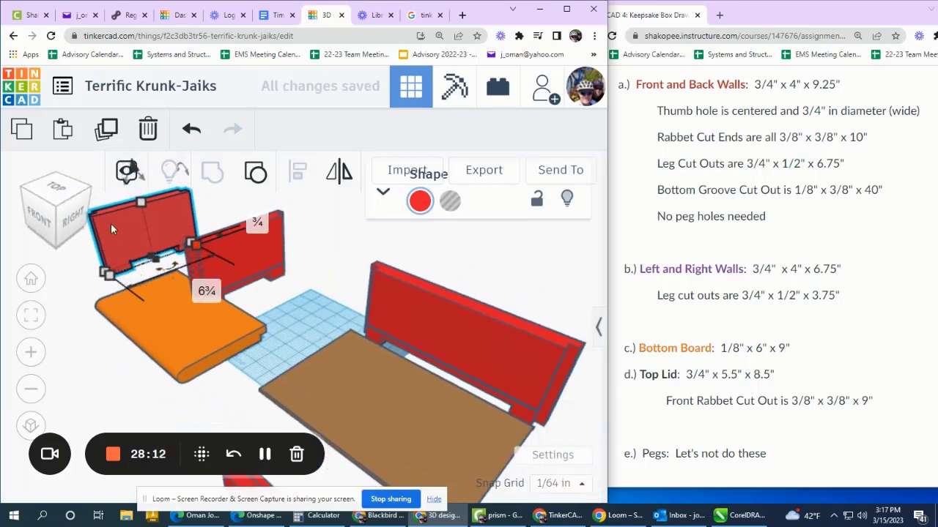
- Move the two shorter walls to opposite ends of the bottom board and bring the thumb-hole wall closer to its front
{"action": "left_click_drag", "start_coordinate": [122, 220], "coordinate": [586, 423]}
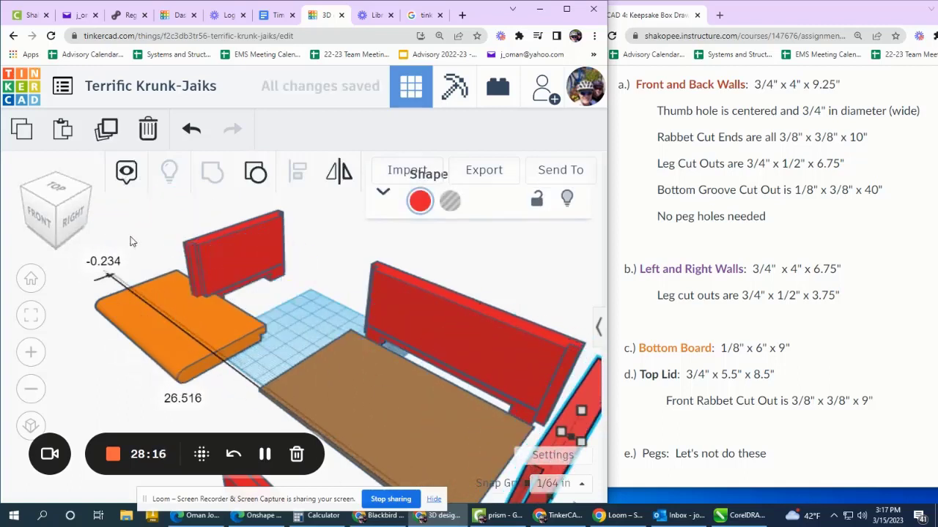
{"action": "left_click_drag", "start_coordinate": [222, 264], "coordinate": [289, 311]}
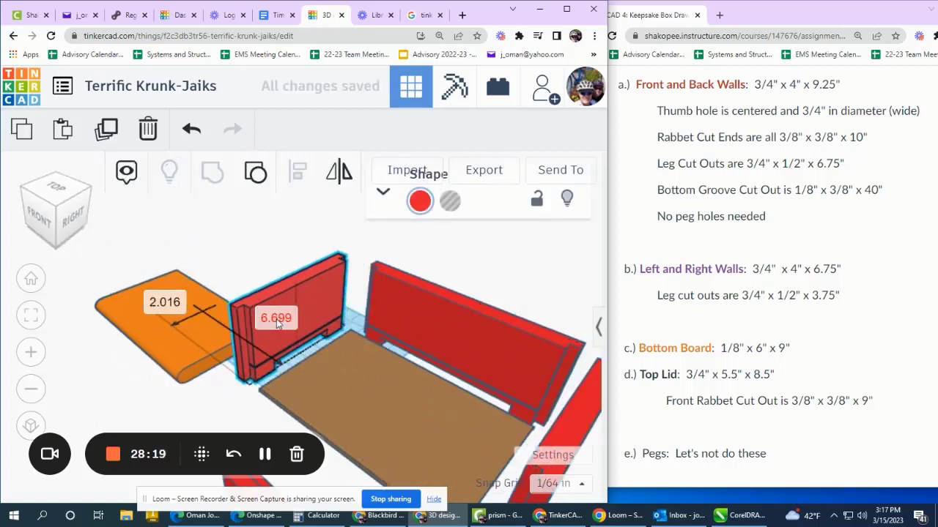
{"action": "scroll", "coordinate": [209, 256], "scroll_direction": "down", "scroll_amount": 3}
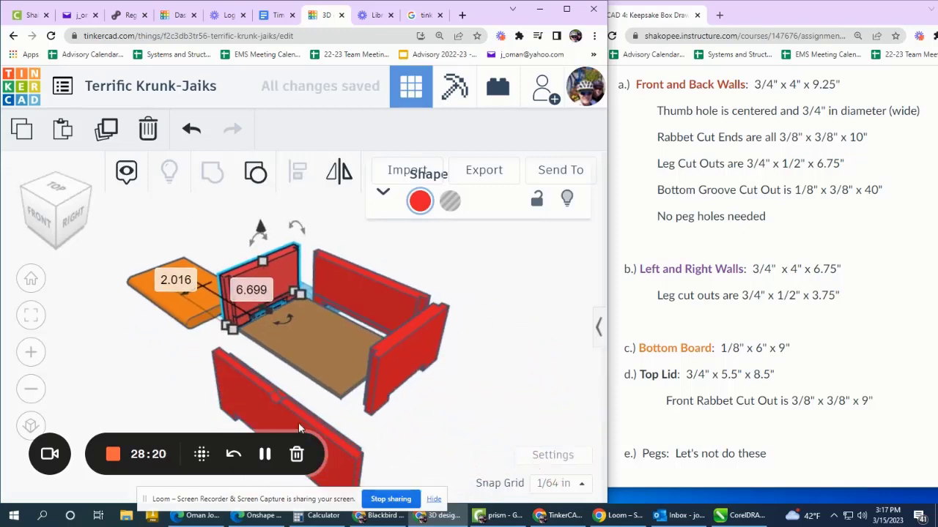
{"action": "left_click_drag", "start_coordinate": [288, 411], "coordinate": [268, 371]}
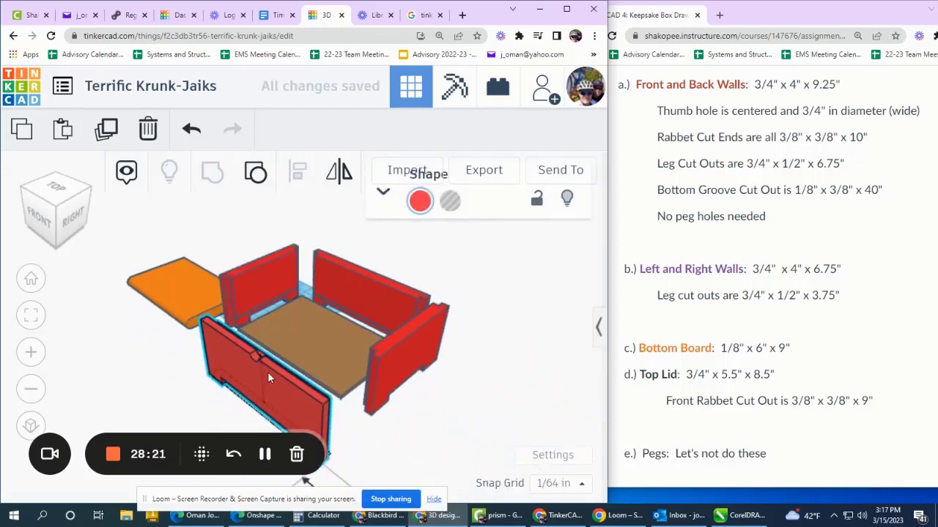
- In the top view, align the back wall and right side wall flush along their back and right outer edges
{"action": "left_click", "coordinate": [74, 198]}
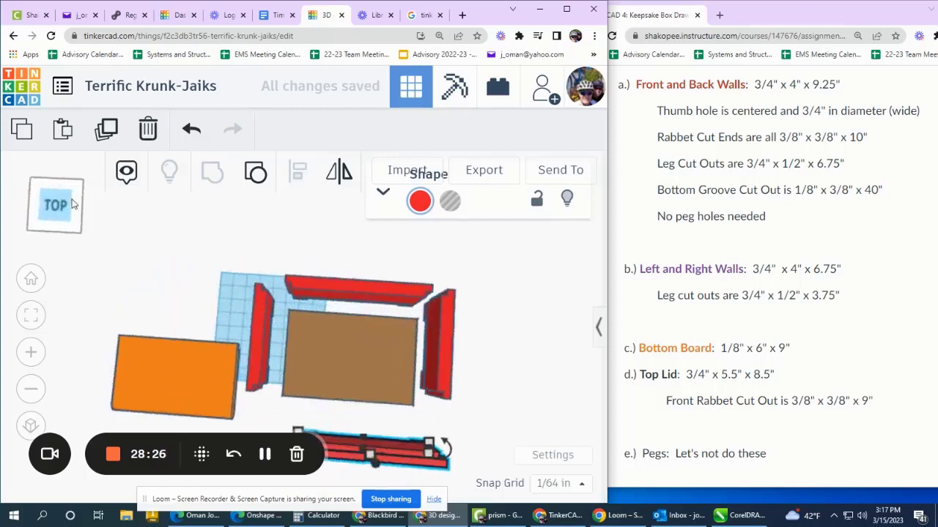
{"action": "left_click_drag", "start_coordinate": [453, 251], "coordinate": [432, 293]}
{"action": "scroll", "coordinate": [436, 300], "scroll_direction": "up", "scroll_amount": 5}
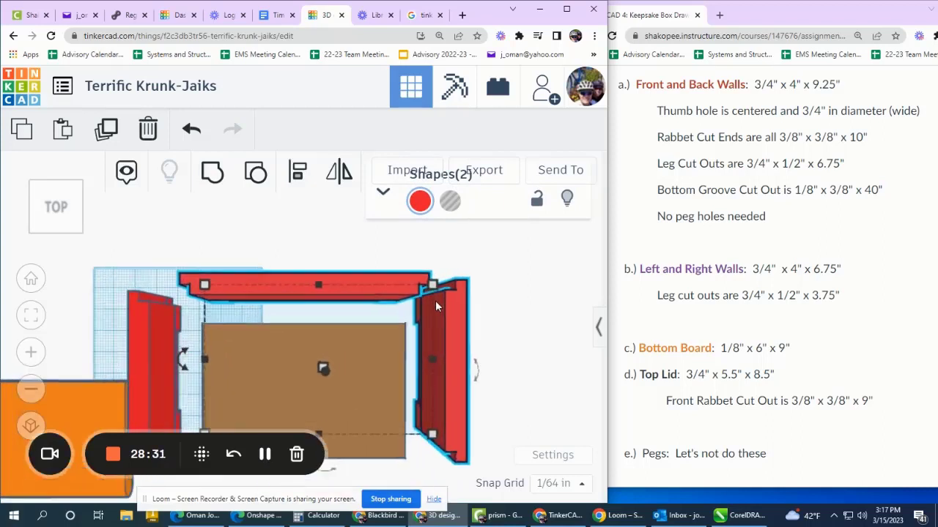
{"action": "left_click", "coordinate": [300, 175]}
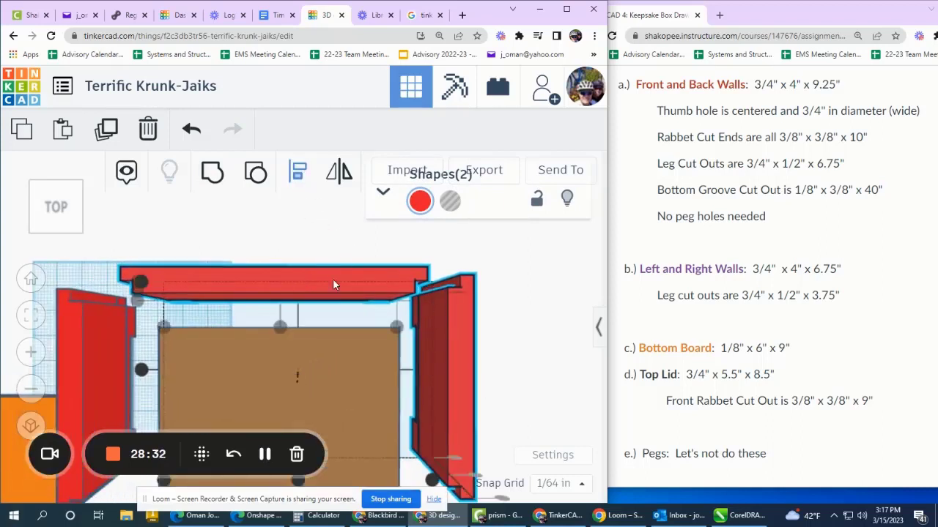
{"action": "scroll", "coordinate": [337, 279], "scroll_direction": "down", "scroll_amount": 2}
{"action": "scroll", "coordinate": [355, 223], "scroll_direction": "down", "scroll_amount": 1}
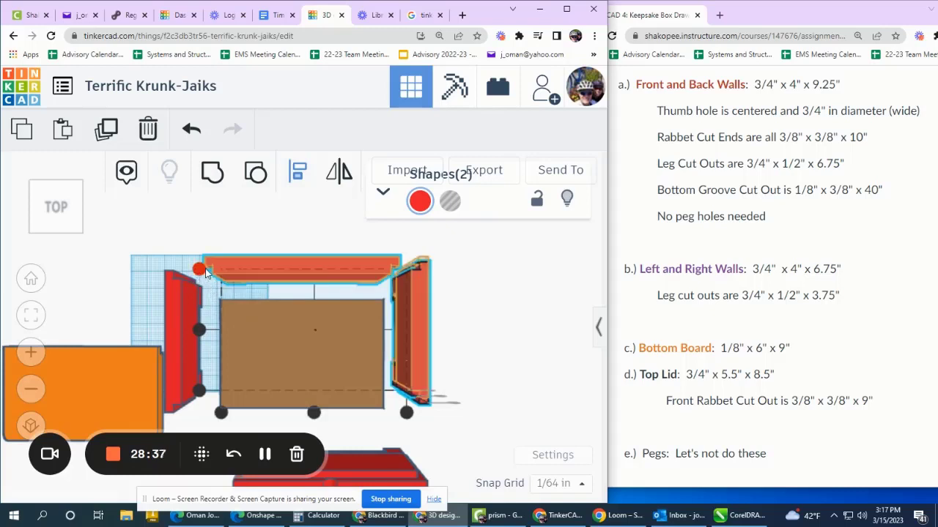
{"action": "left_click", "coordinate": [203, 271]}
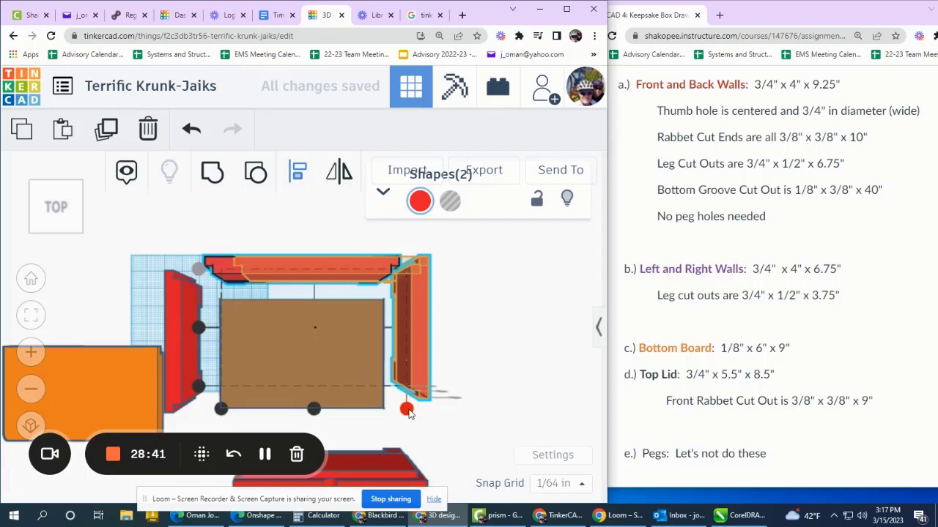
{"action": "left_click", "coordinate": [407, 411]}
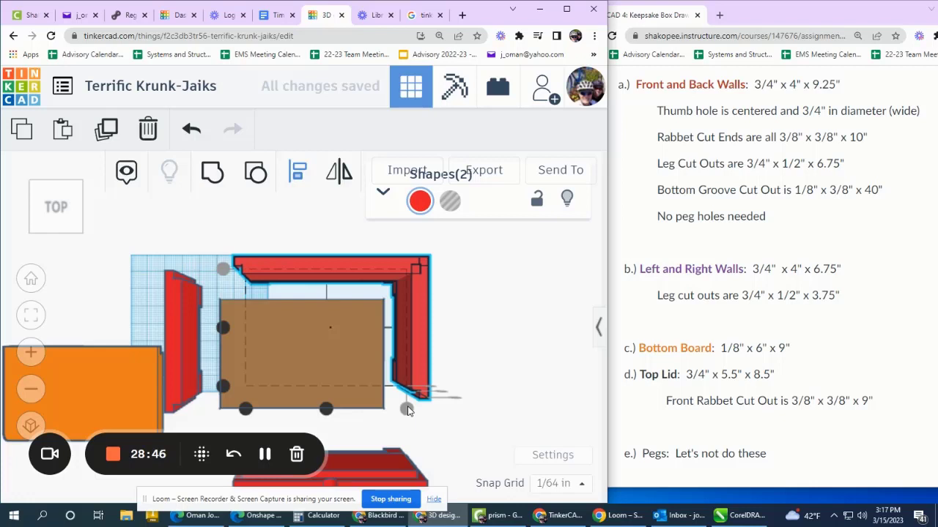
{"action": "left_click", "coordinate": [484, 276]}
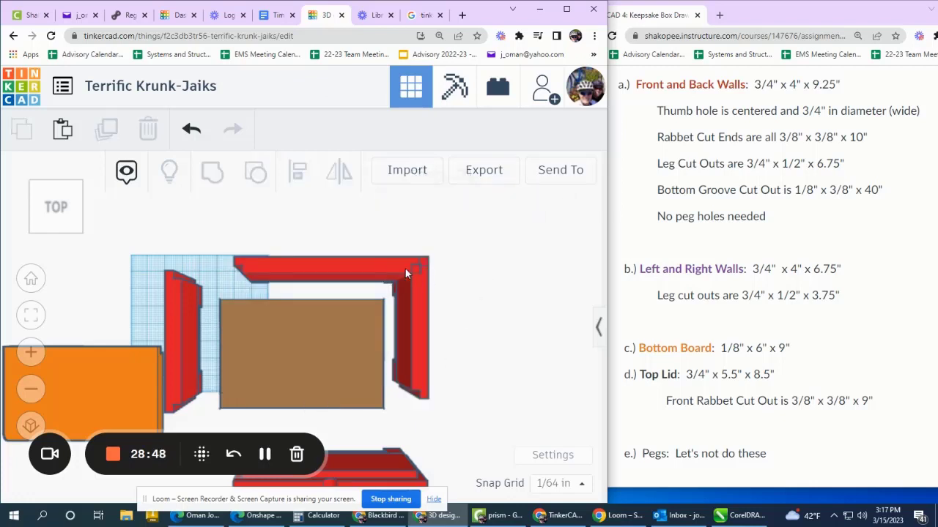
- Nudge the back wall left along its length until its rabbet end interlocks with the right side wall's rabbet
{"action": "left_click", "coordinate": [387, 267]}
{"action": "scroll", "coordinate": [389, 265], "scroll_direction": "up", "scroll_amount": 2}
{"action": "scroll", "coordinate": [396, 267], "scroll_direction": "up", "scroll_amount": 3}
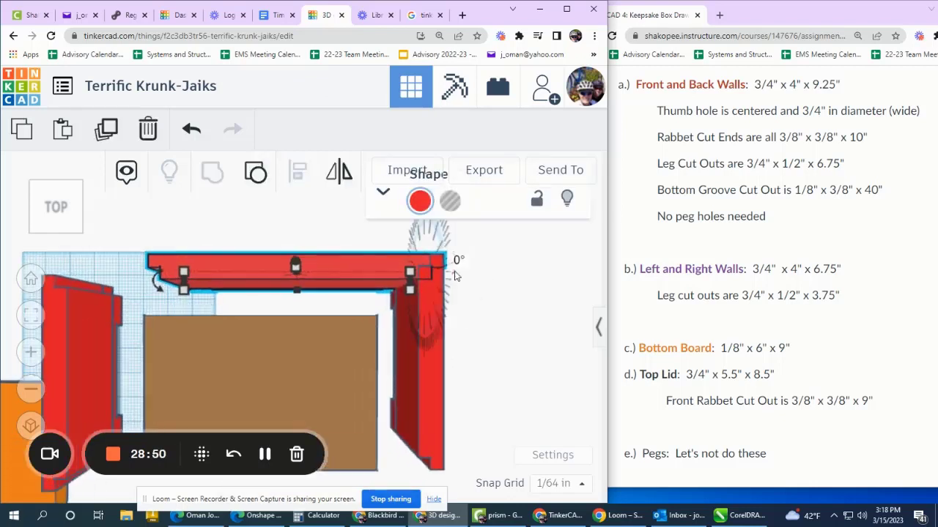
{"action": "key", "text": "Left"}
{"action": "key", "text": "Left"}
{"action": "key", "text": "Left"}
{"action": "key", "text": "Left"}
{"action": "key", "text": "Left"}
{"action": "key", "text": "Left"}
{"action": "key", "text": "Left"}
{"action": "key", "text": "Left"}
{"action": "key", "text": "Left"}
{"action": "key", "text": "Left"}
{"action": "key", "text": "Left"}
{"action": "key", "text": "Left"}
{"action": "key", "text": "Left"}
{"action": "key", "text": "Left"}
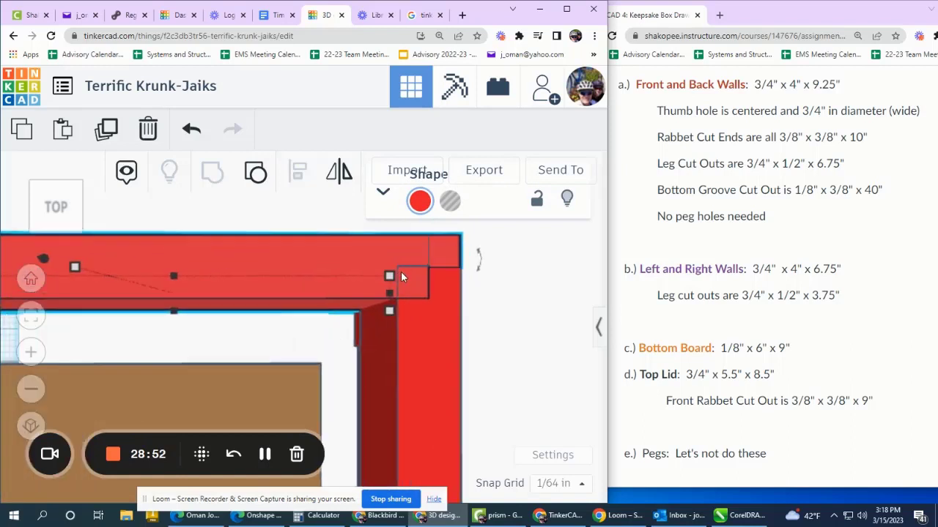
{"action": "key", "text": "Left"}
{"action": "key", "text": "Left"}
{"action": "key", "text": "Left"}
{"action": "key", "text": "Left"}
{"action": "key", "text": "Left"}
{"action": "key", "text": "Left"}
{"action": "key", "text": "Left"}
{"action": "key", "text": "Left"}
{"action": "key", "text": "Left"}
{"action": "key", "text": "Left"}
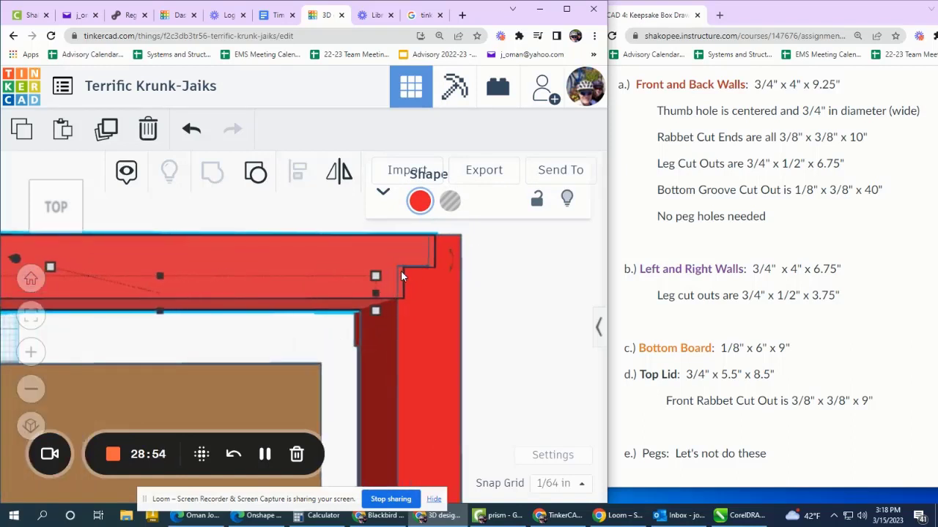
{"action": "key", "text": "Right"}
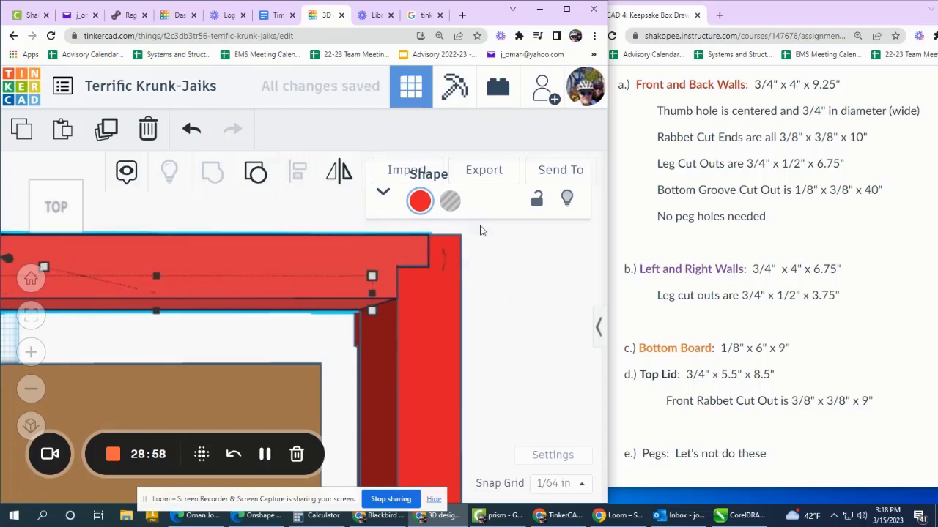
{"action": "scroll", "coordinate": [479, 230], "scroll_direction": "down", "scroll_amount": 4}
{"action": "scroll", "coordinate": [462, 236], "scroll_direction": "down", "scroll_amount": 5}
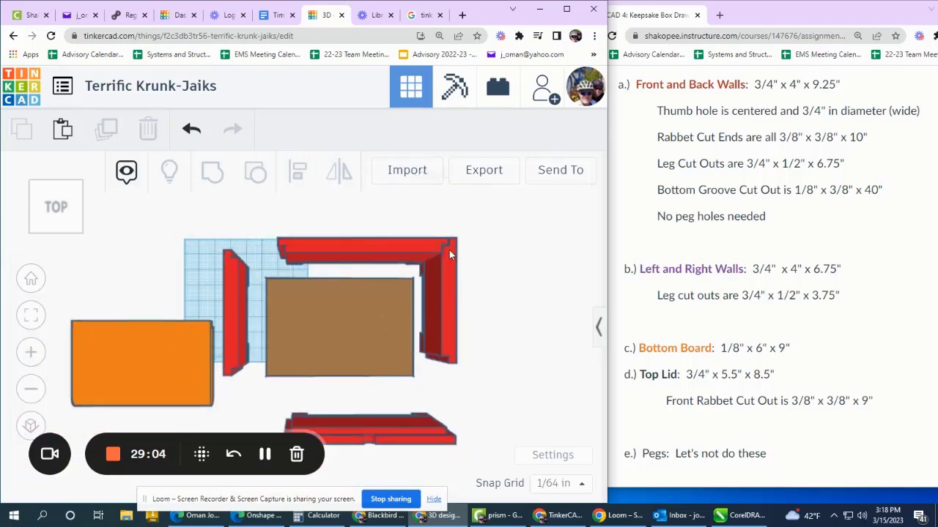
- Try to align the right side wall with the thumb-hole wall along their front edges, and undo the alignment
{"action": "scroll", "coordinate": [447, 248], "scroll_direction": "up", "scroll_amount": 2}
{"action": "scroll", "coordinate": [448, 249], "scroll_direction": "down", "scroll_amount": 2}
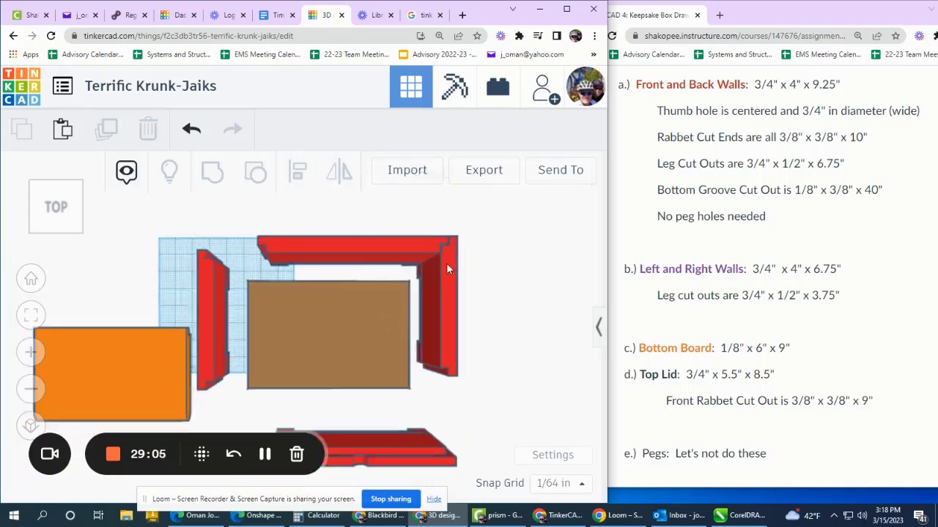
{"action": "left_click", "coordinate": [435, 432]}
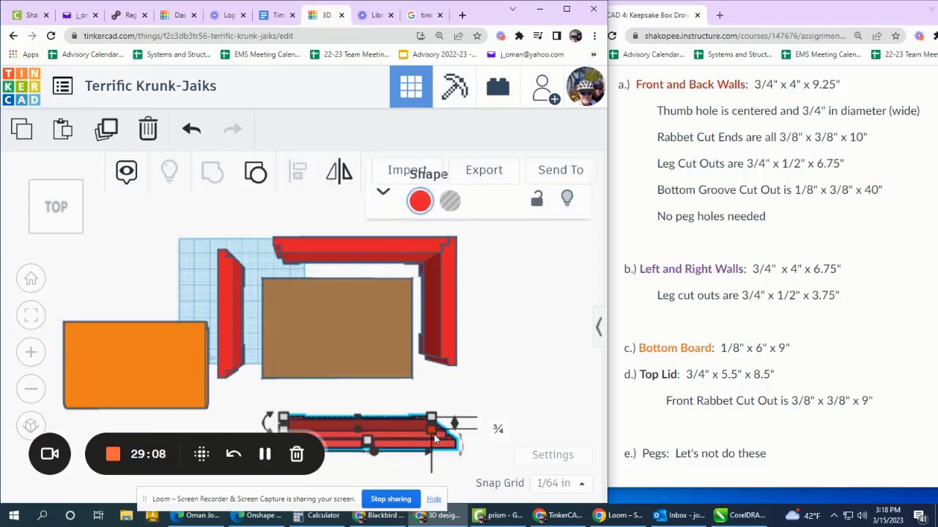
{"action": "scroll", "coordinate": [429, 281], "scroll_direction": "down", "scroll_amount": 1}
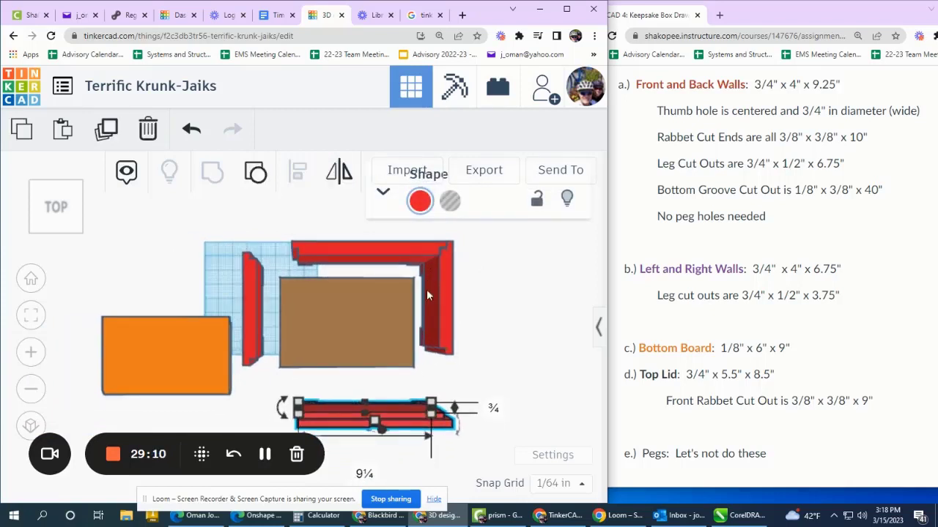
{"action": "left_click", "coordinate": [495, 443]}
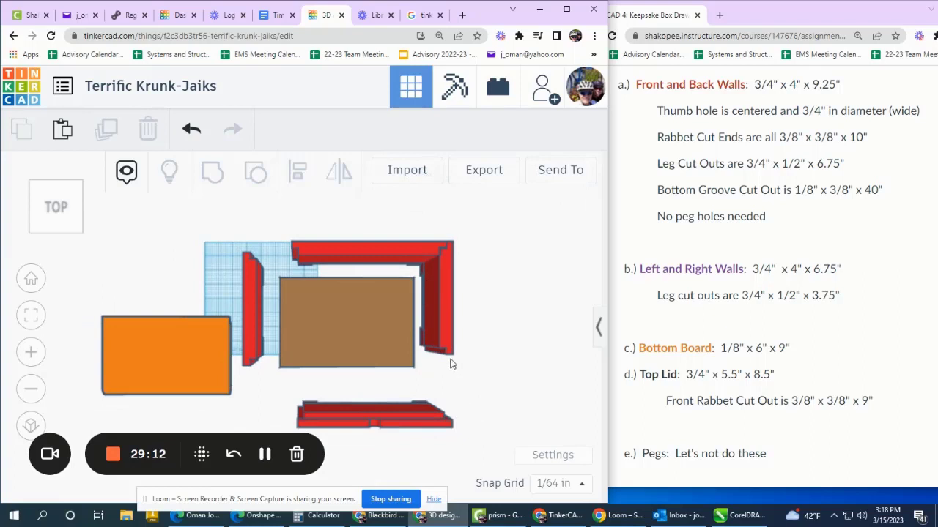
{"action": "left_click_drag", "start_coordinate": [466, 431], "coordinate": [439, 328]}
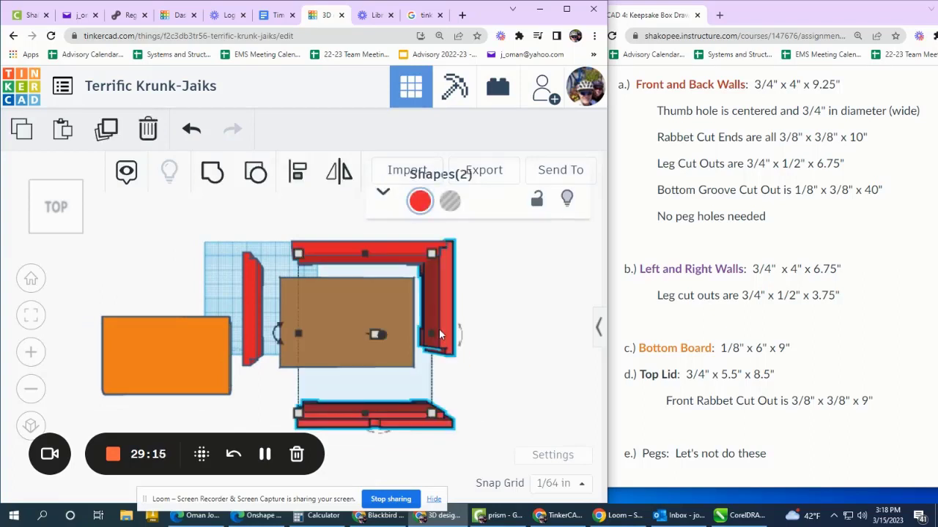
{"action": "left_click", "coordinate": [299, 173]}
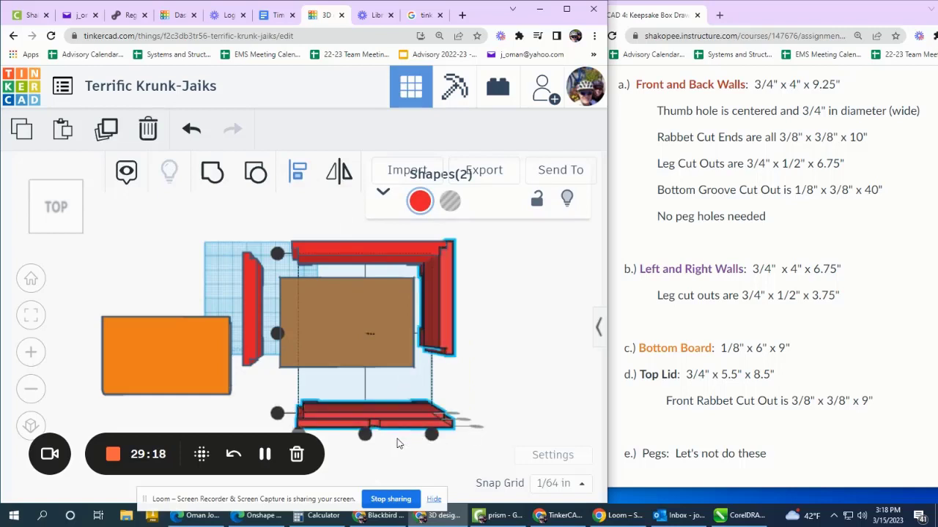
{"action": "left_click", "coordinate": [278, 414]}
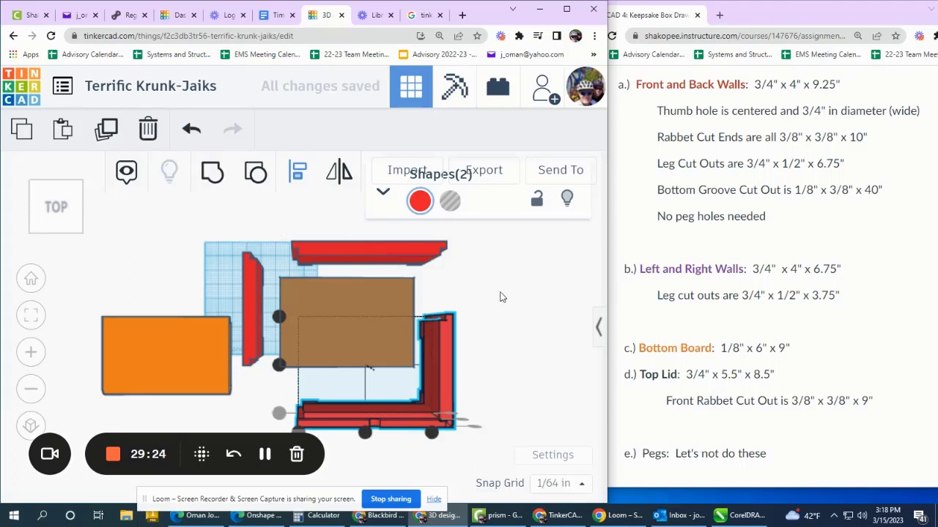
{"action": "left_click", "coordinate": [191, 129]}
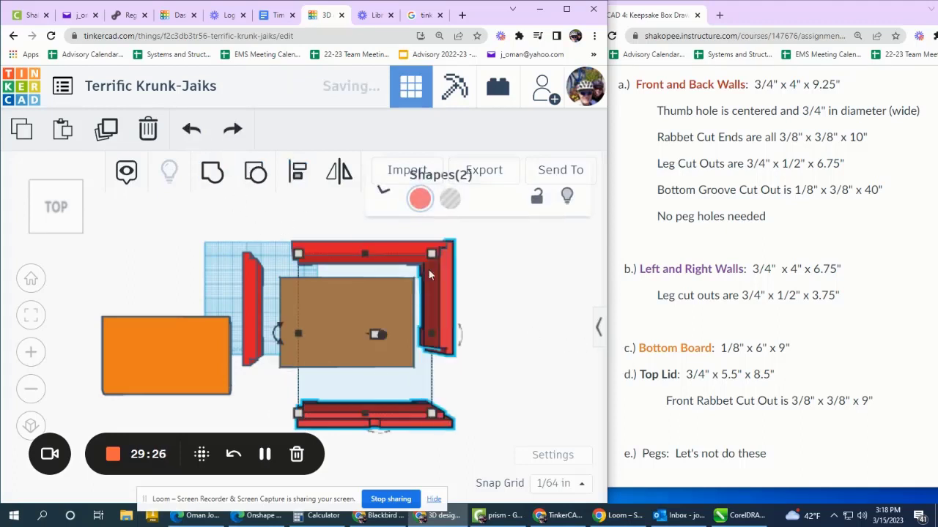
{"action": "mouse_move", "coordinate": [406, 435]}
{"action": "left_mouse_down"}
{"action": "mouse_move", "coordinate": [431, 401]}
{"action": "mouse_move", "coordinate": [402, 430]}
{"action": "left_mouse_up"}
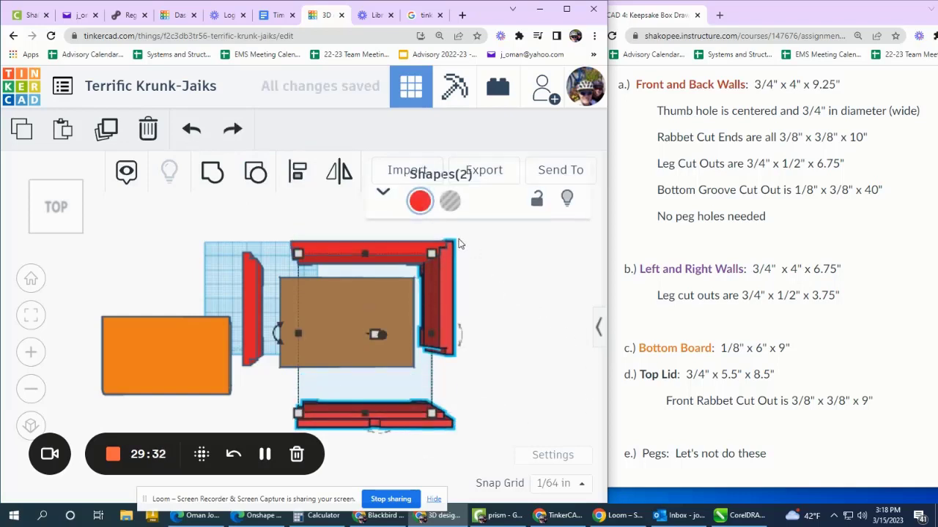
{"action": "scroll", "coordinate": [460, 244], "scroll_direction": "up", "scroll_amount": 6}
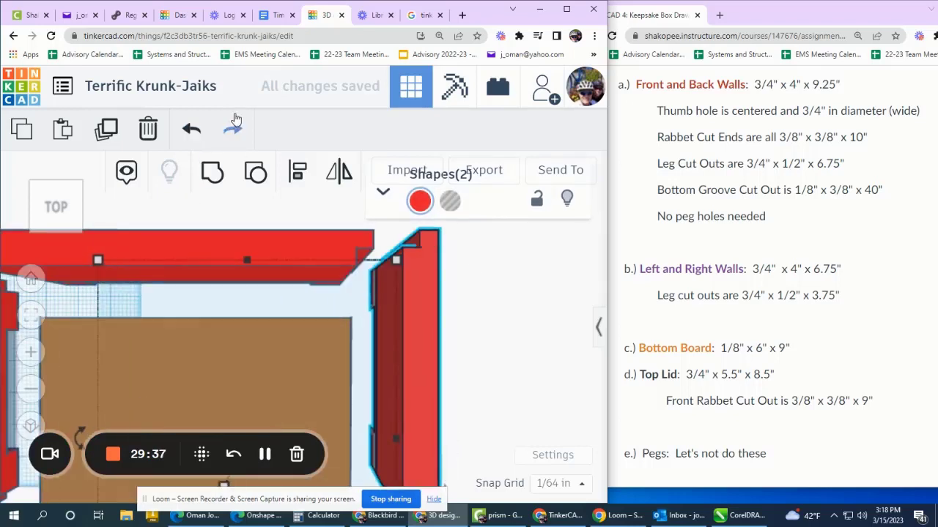
- Redo the back wall's alignment and shift into the right side wall's rabbet, and group the two walls
{"action": "left_click", "coordinate": [233, 128]}
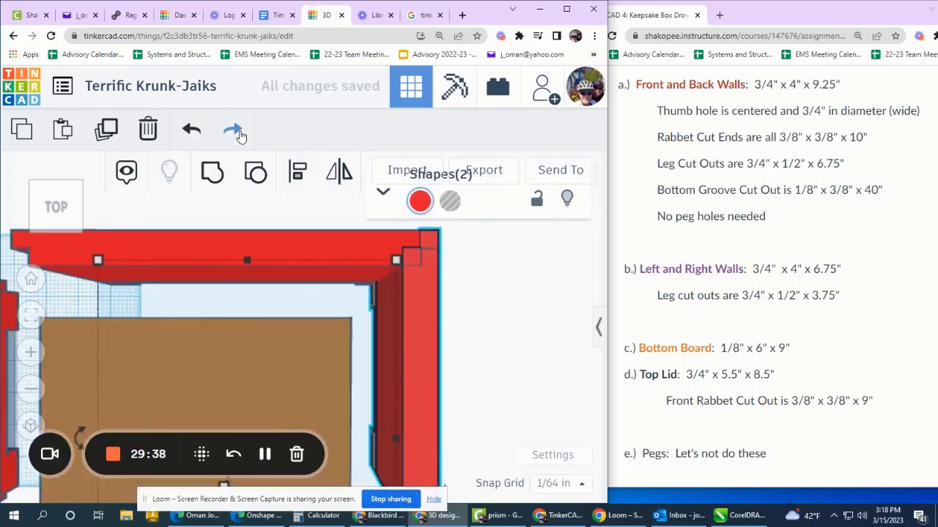
{"action": "left_click", "coordinate": [238, 132]}
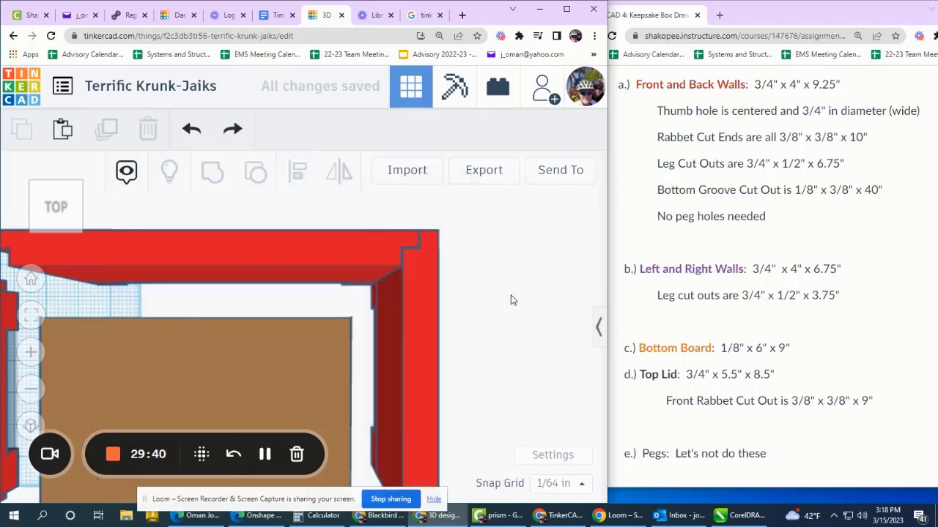
{"action": "left_click_drag", "start_coordinate": [513, 299], "coordinate": [377, 218]}
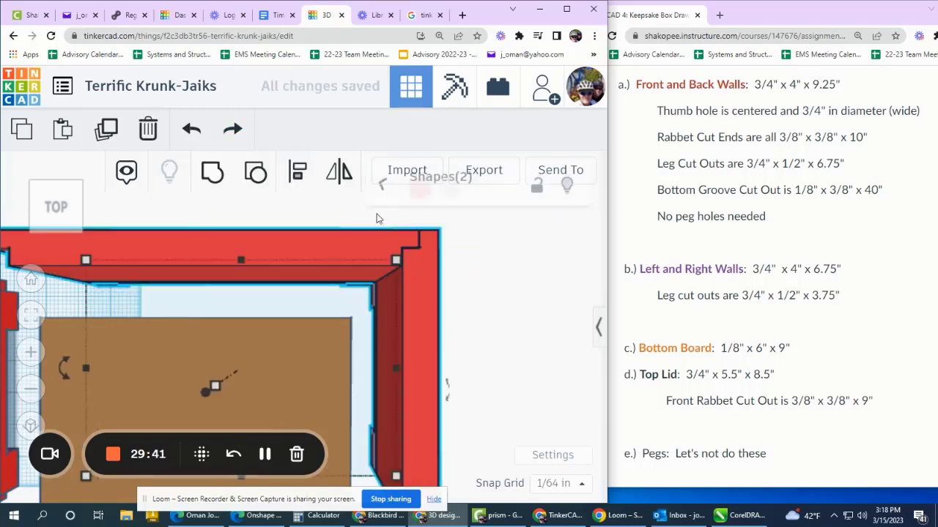
{"action": "left_click", "coordinate": [214, 173]}
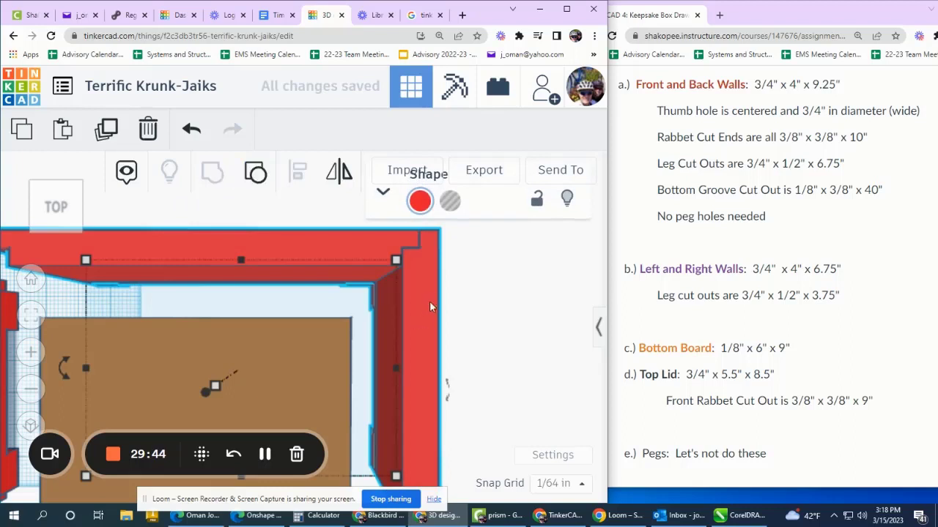
- Shift the joined back and right walls slightly, and move the bottom board back until it meets the back wall
{"action": "left_click_drag", "start_coordinate": [428, 277], "coordinate": [432, 255]}
{"action": "scroll", "coordinate": [434, 249], "scroll_direction": "down", "scroll_amount": 4}
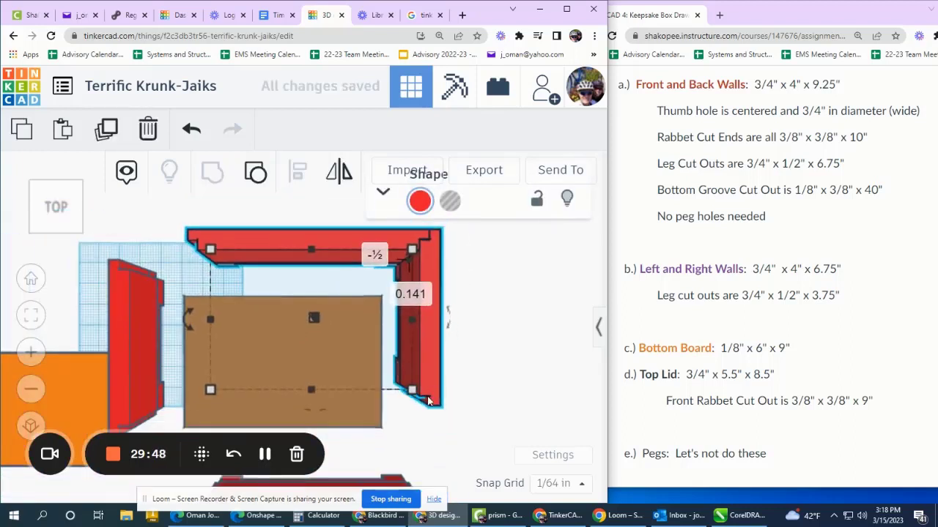
{"action": "left_click_drag", "start_coordinate": [349, 356], "coordinate": [355, 340]}
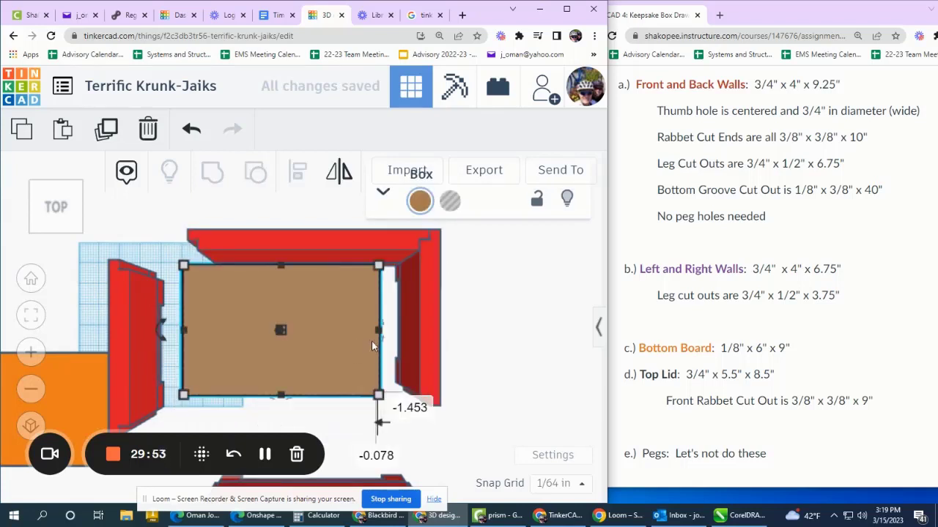
{"action": "left_click", "coordinate": [473, 315]}
- Align the bottom board and the joined walls on their centers in both horizontal directions
{"action": "left_click_drag", "start_coordinate": [480, 321], "coordinate": [314, 241]}
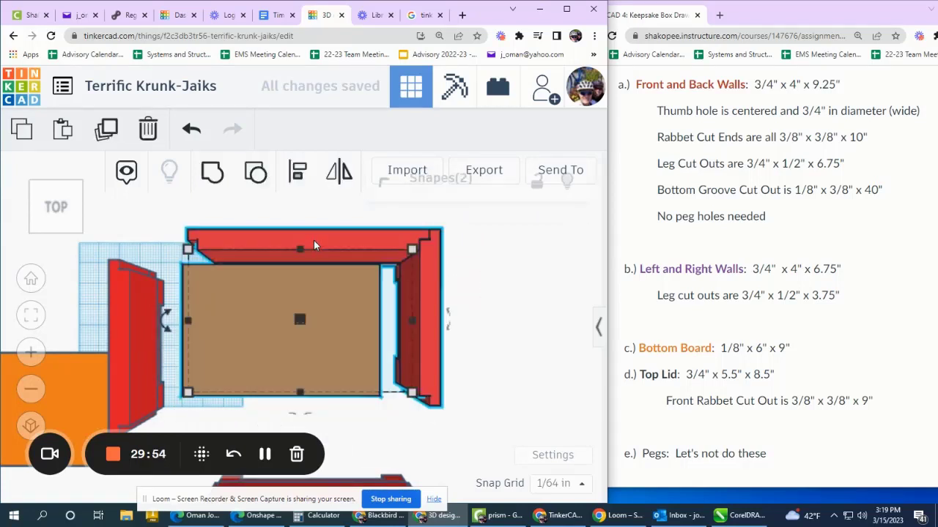
{"action": "left_click", "coordinate": [297, 172]}
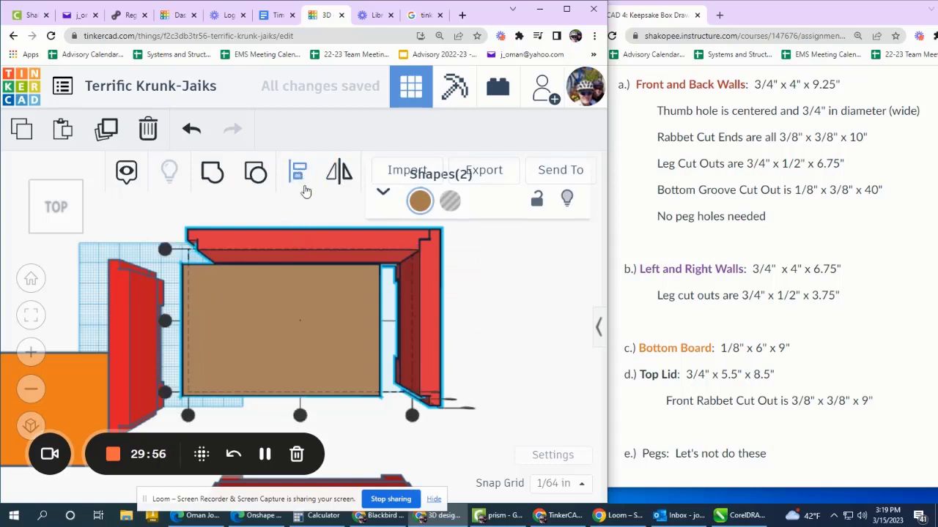
{"action": "left_click", "coordinate": [300, 416]}
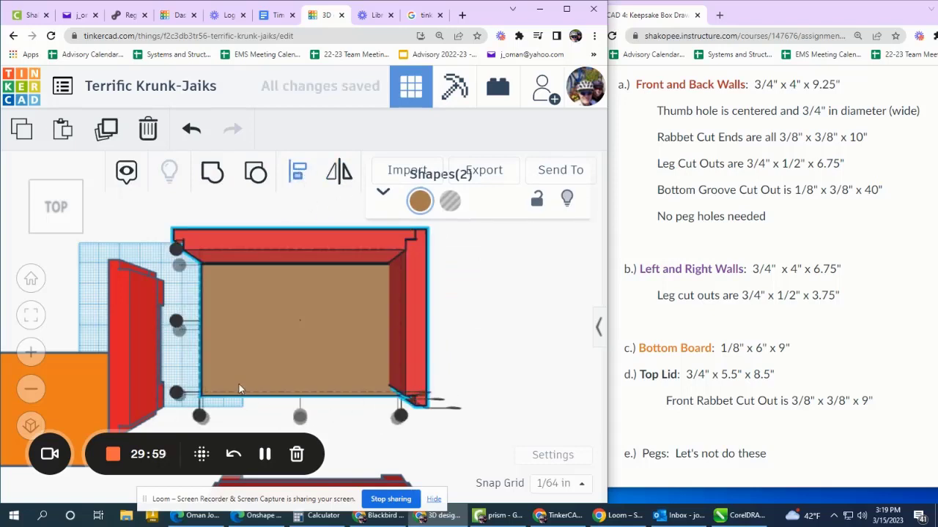
{"action": "left_click", "coordinate": [175, 321]}
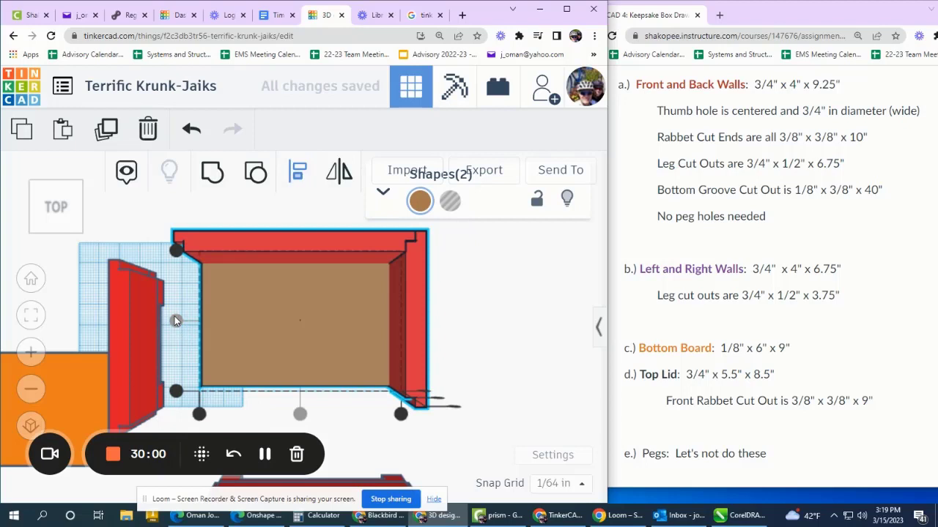
{"action": "left_click", "coordinate": [508, 321]}
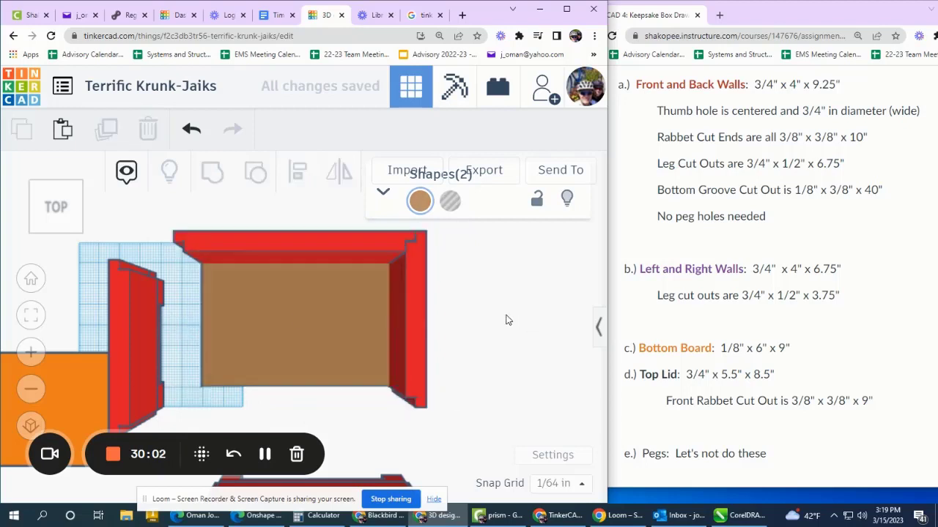
- Group the bottom board with the joined back and right walls, and enable Multicolor for the group
{"action": "scroll", "coordinate": [446, 269], "scroll_direction": "down", "scroll_amount": 3}
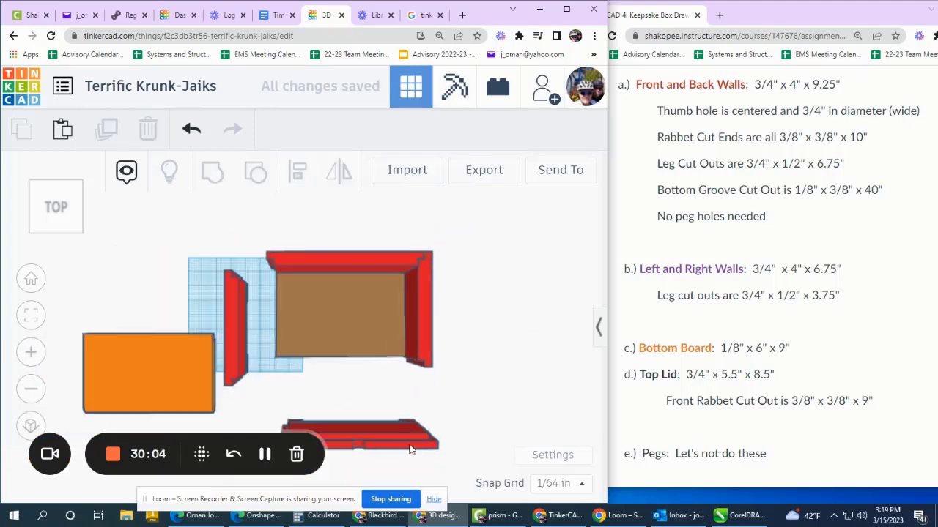
{"action": "left_click", "coordinate": [410, 450]}
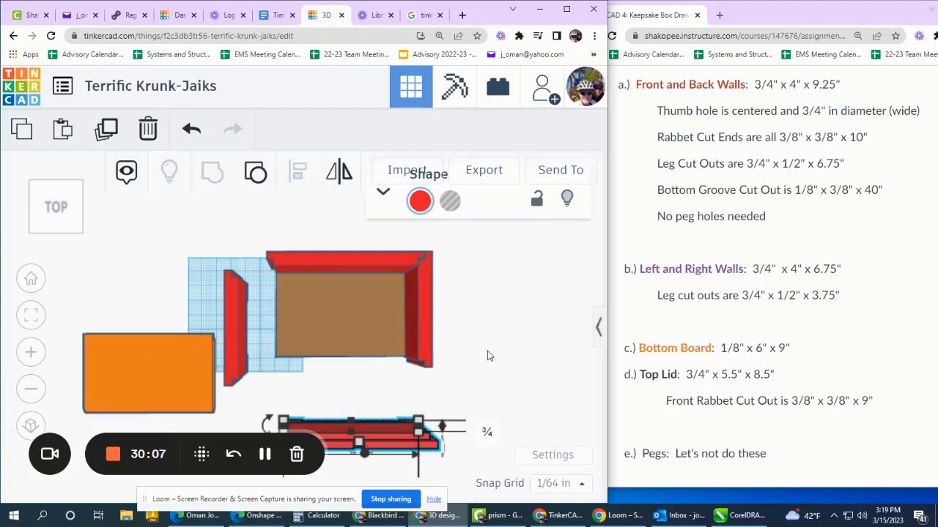
{"action": "scroll", "coordinate": [490, 356], "scroll_direction": "down", "scroll_amount": 1}
{"action": "scroll", "coordinate": [483, 339], "scroll_direction": "down", "scroll_amount": 1}
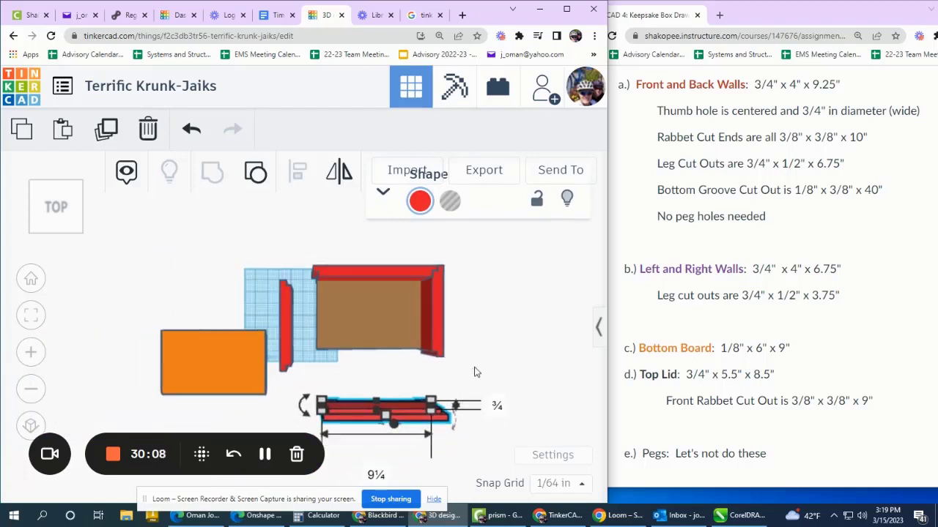
{"action": "left_click_drag", "start_coordinate": [466, 386], "coordinate": [393, 283]}
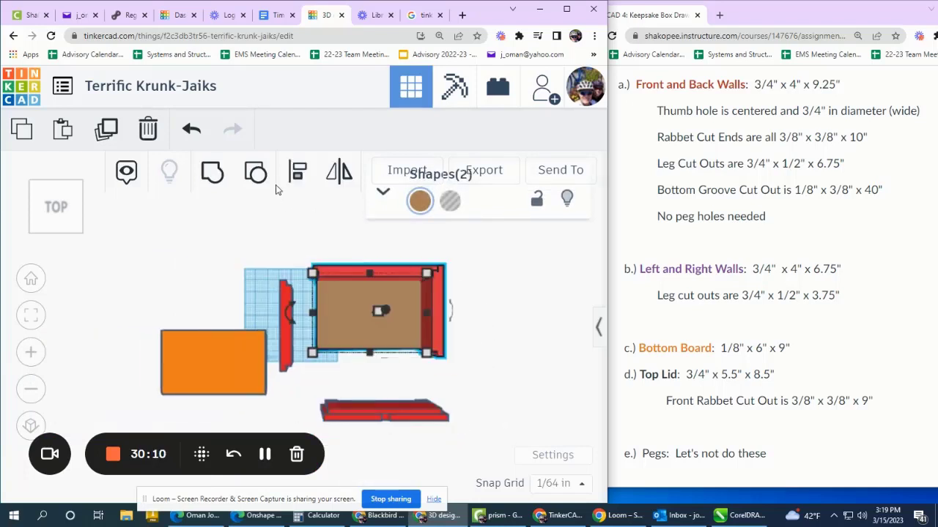
{"action": "left_click", "coordinate": [211, 180]}
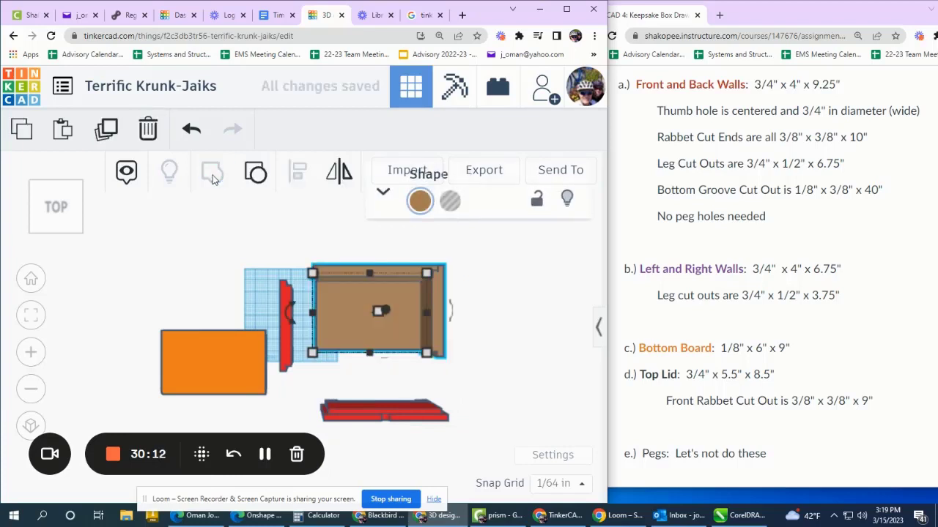
{"action": "left_click", "coordinate": [384, 197]}
{"action": "left_click", "coordinate": [432, 247]}
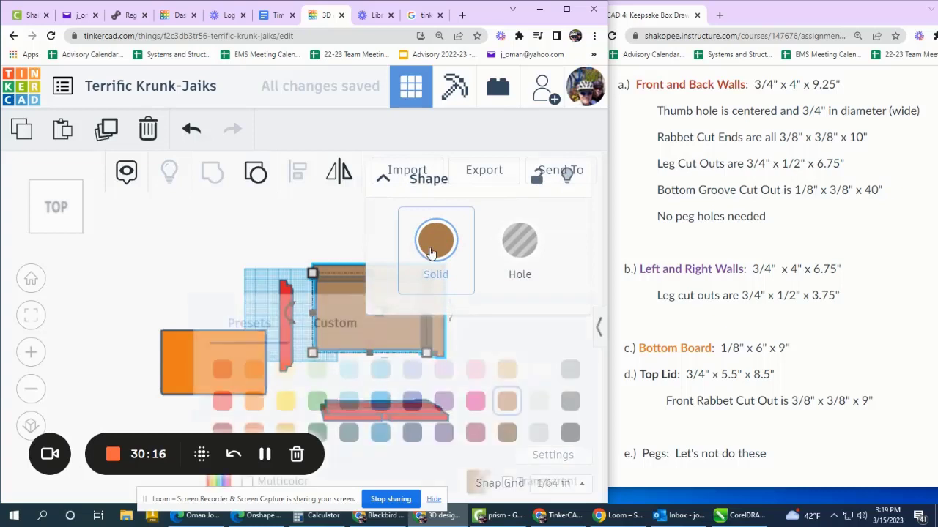
{"action": "left_click", "coordinate": [247, 482]}
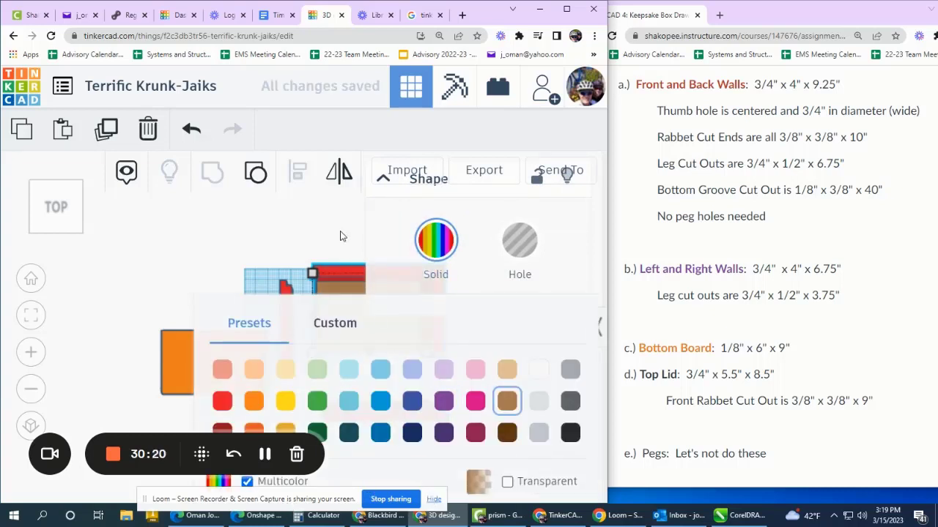
{"action": "left_click", "coordinate": [340, 235]}
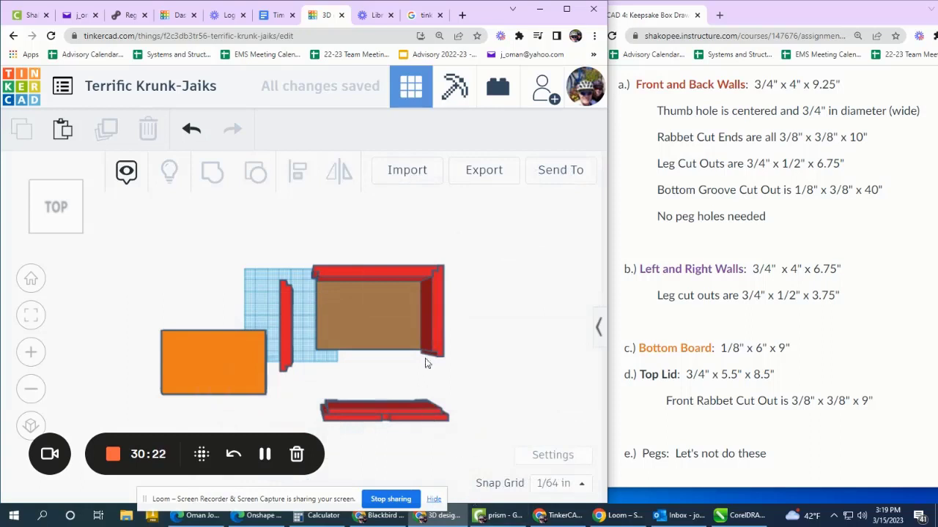
- Move the grouped walls and board toward the thumb-hole wall, and bring that wall up against the open front of the box
{"action": "left_click_drag", "start_coordinate": [447, 327], "coordinate": [441, 359]}
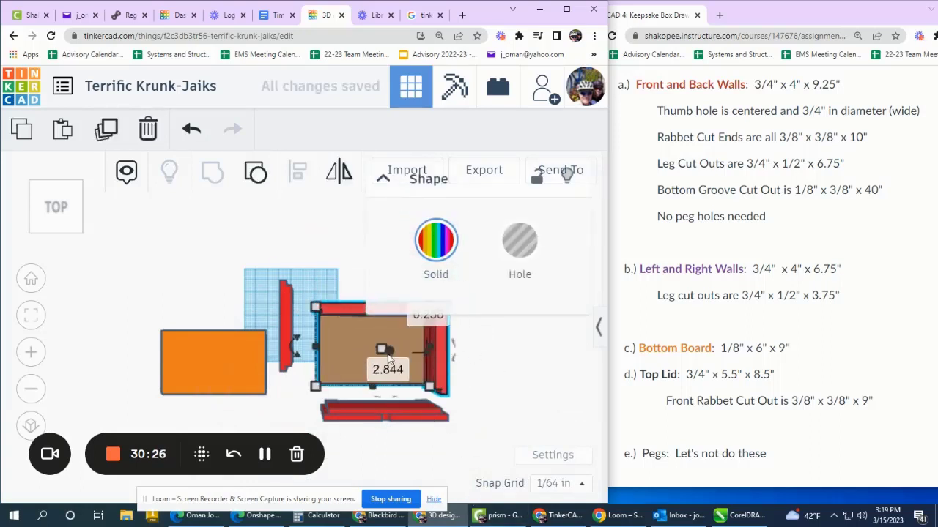
{"action": "scroll", "coordinate": [315, 353], "scroll_direction": "down", "scroll_amount": 1}
{"action": "scroll", "coordinate": [156, 343], "scroll_direction": "down", "scroll_amount": 3}
{"action": "scroll", "coordinate": [460, 353], "scroll_direction": "up", "scroll_amount": 3}
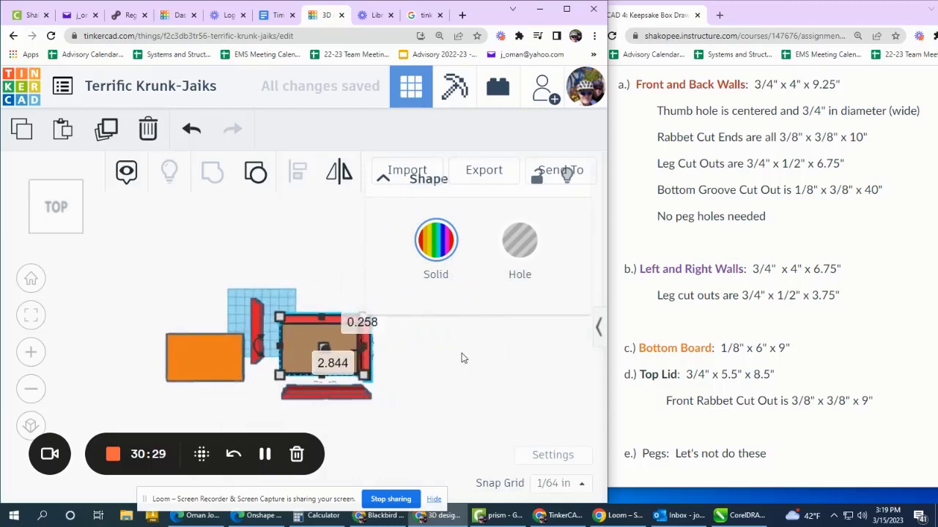
{"action": "scroll", "coordinate": [400, 384], "scroll_direction": "up", "scroll_amount": 2}
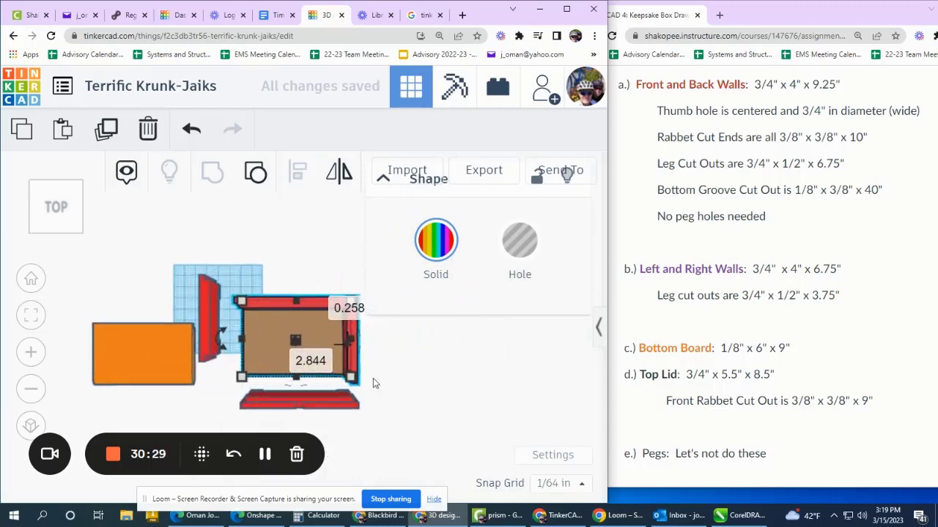
{"action": "left_click", "coordinate": [338, 411]}
{"action": "scroll", "coordinate": [317, 414], "scroll_direction": "up", "scroll_amount": 3}
{"action": "left_click_drag", "start_coordinate": [314, 405], "coordinate": [296, 378]}
- Align the thumb-hole wall and the box group flush along their front edges and centered along their length
{"action": "left_click_drag", "start_coordinate": [444, 399], "coordinate": [272, 227]}
{"action": "left_click", "coordinate": [297, 174]}
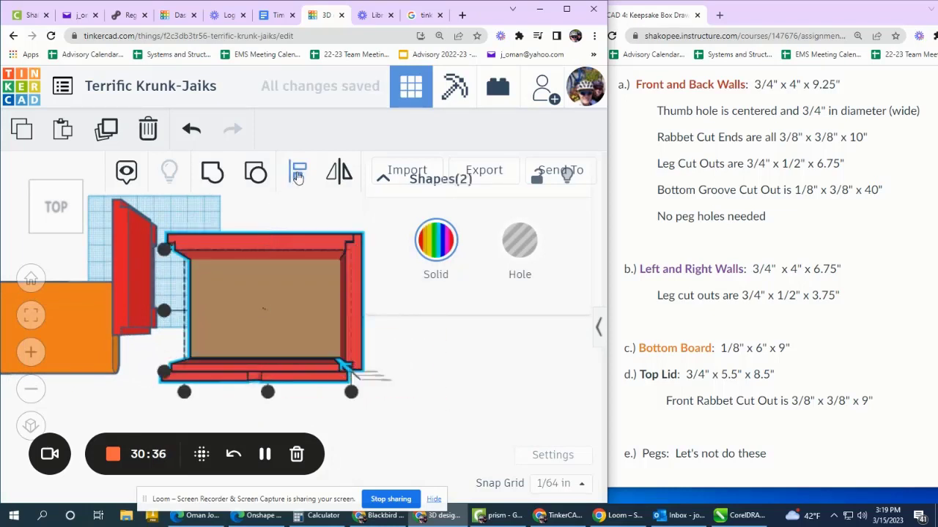
{"action": "left_click", "coordinate": [163, 374]}
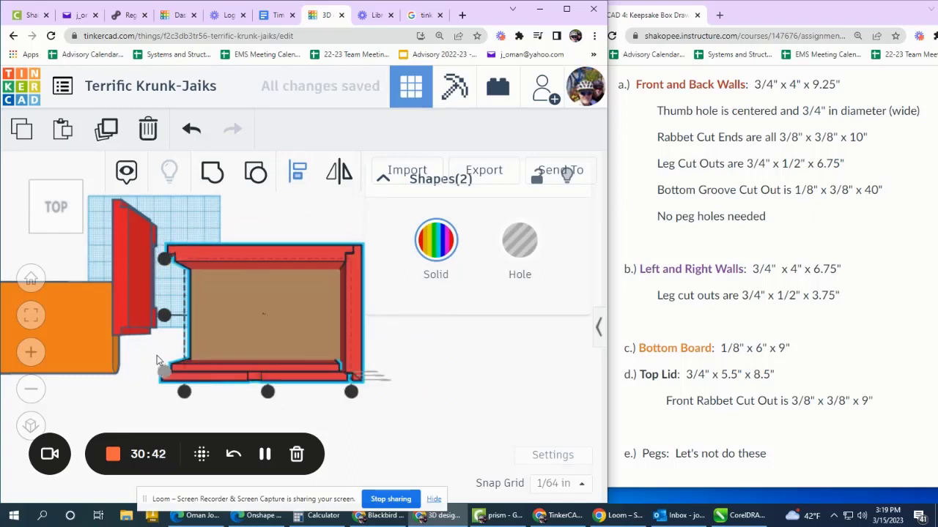
{"action": "left_click", "coordinate": [268, 393]}
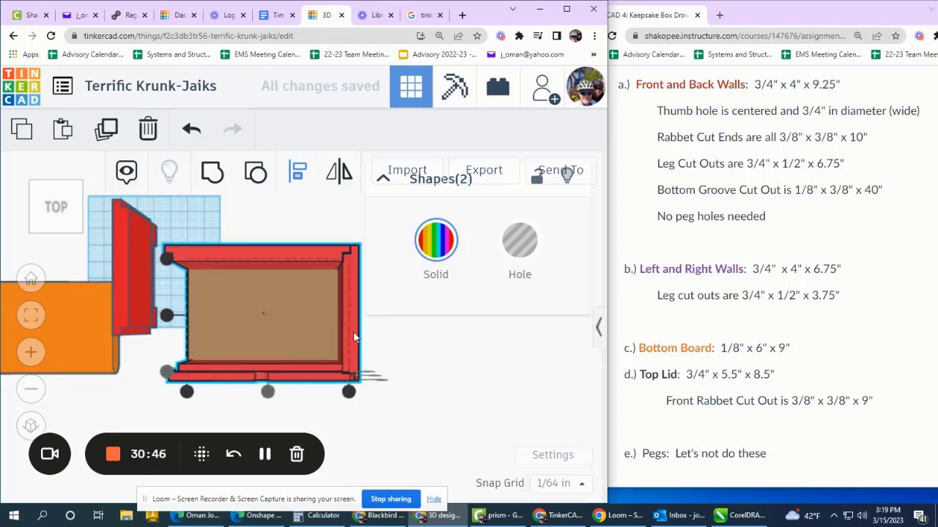
{"action": "left_click", "coordinate": [418, 413]}
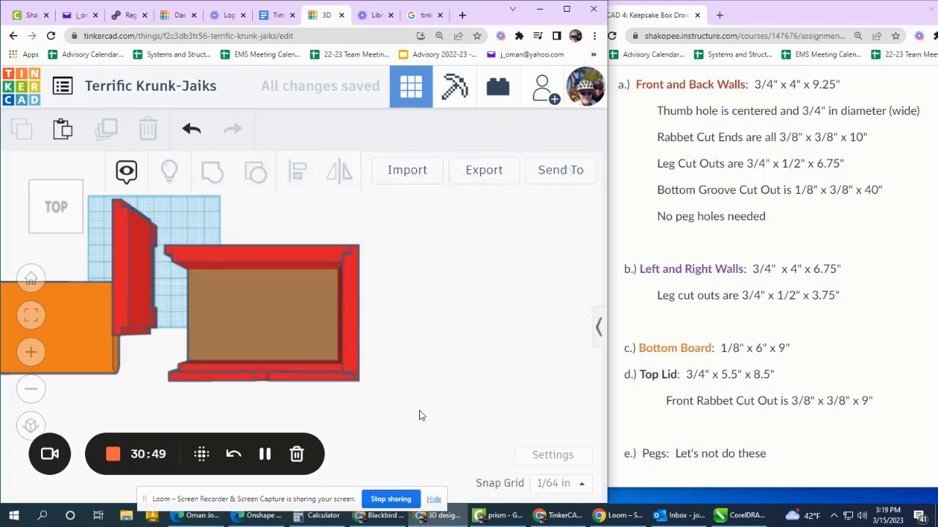
- Nudge the thumb-hole wall sideways along its length until its rabbet end interlocks with the right side wall's rabbet
{"action": "left_click_drag", "start_coordinate": [418, 413], "coordinate": [278, 308]}
{"action": "scroll", "coordinate": [359, 388], "scroll_direction": "up", "scroll_amount": 6}
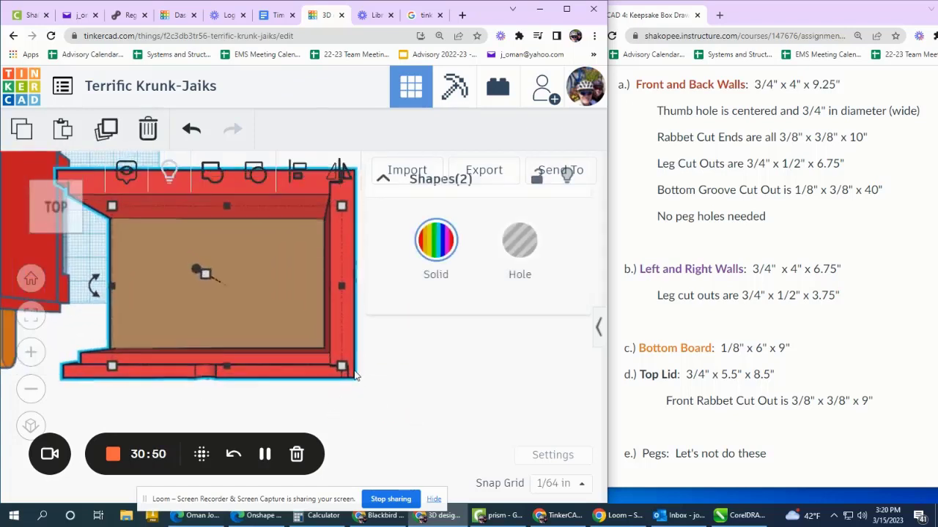
{"action": "left_click", "coordinate": [421, 339]}
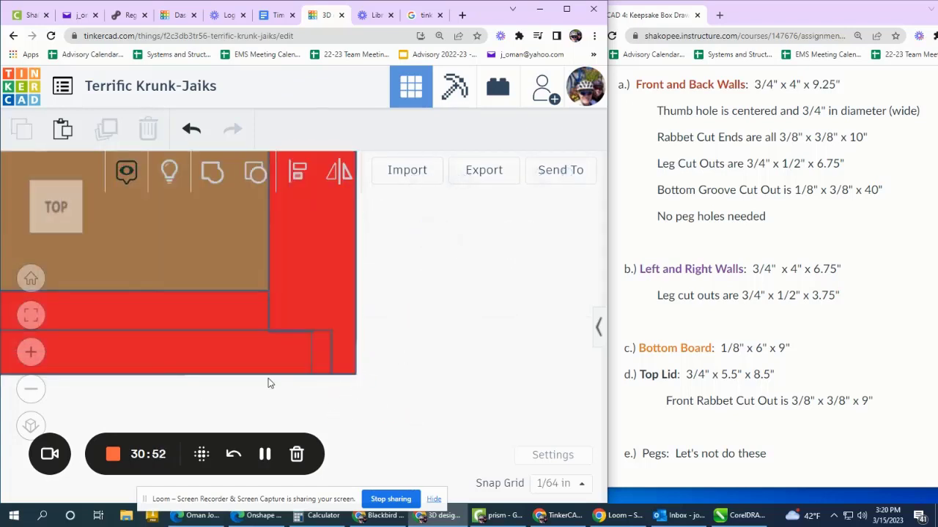
{"action": "left_click", "coordinate": [272, 374]}
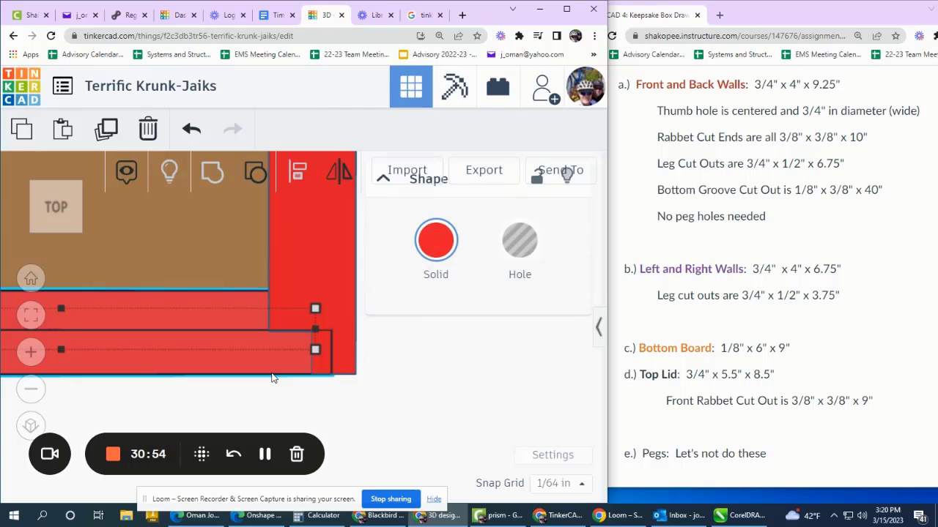
{"action": "key", "text": "Left"}
{"action": "key", "text": "Left"}
{"action": "key", "text": "Left"}
{"action": "key", "text": "Left"}
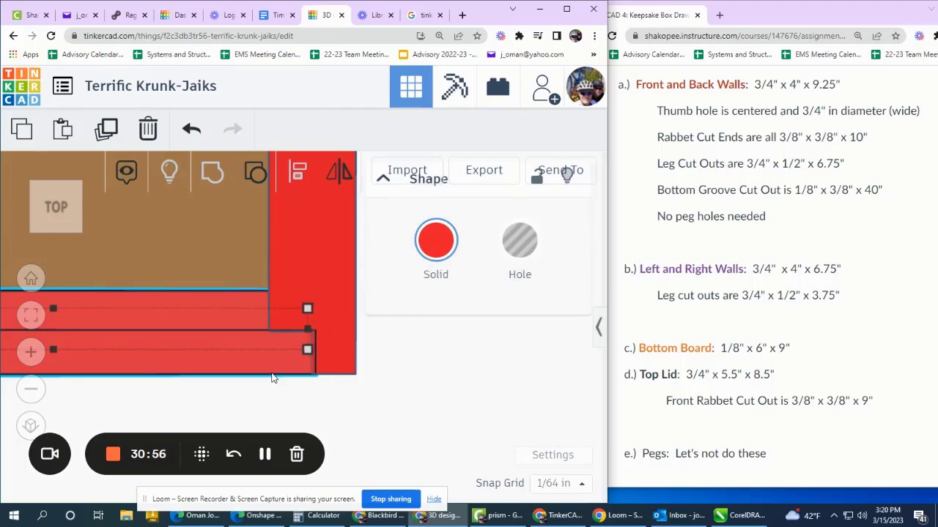
{"action": "key", "text": "Left"}
{"action": "key", "text": "Left"}
{"action": "key", "text": "Left"}
{"action": "key", "text": "Left"}
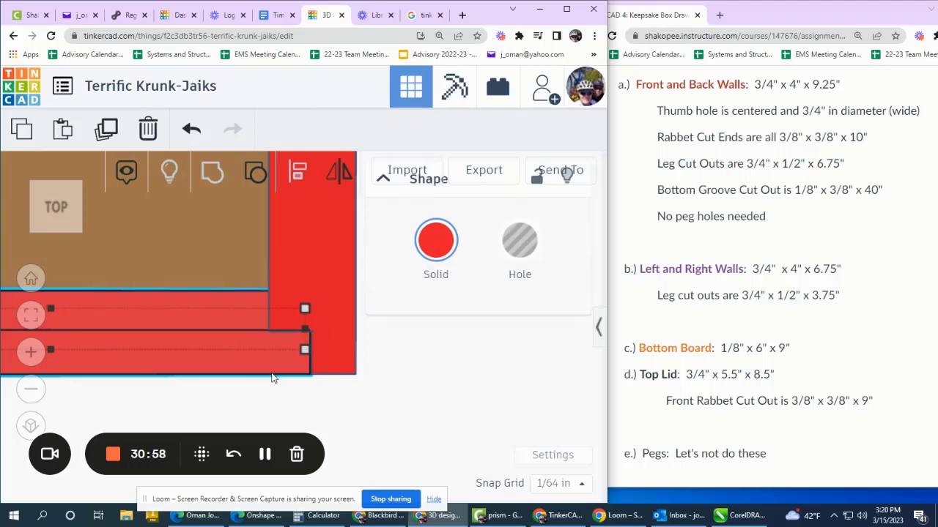
{"action": "key", "text": "Right"}
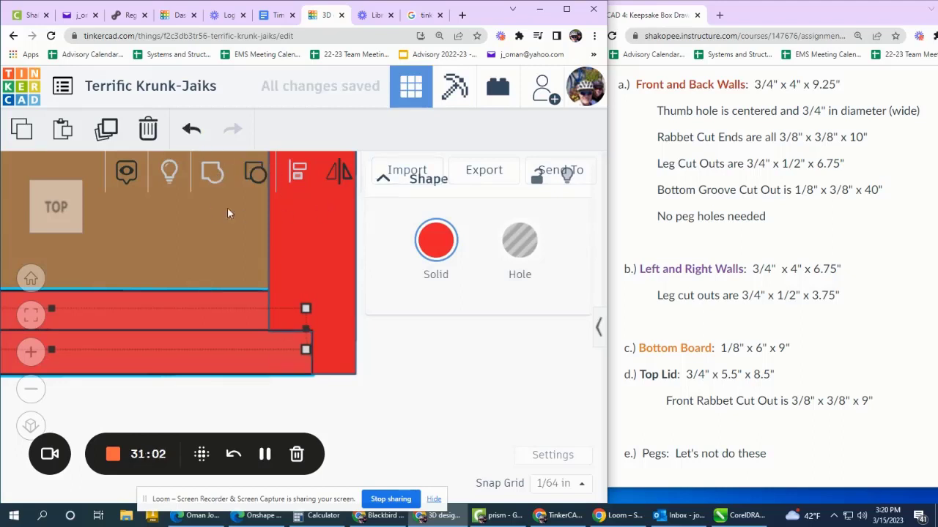
- Group the thumb-hole wall with the assembled back wall, right side wall and bottom board
{"action": "scroll", "coordinate": [345, 333], "scroll_direction": "down", "scroll_amount": 5}
{"action": "left_click", "coordinate": [393, 391]}
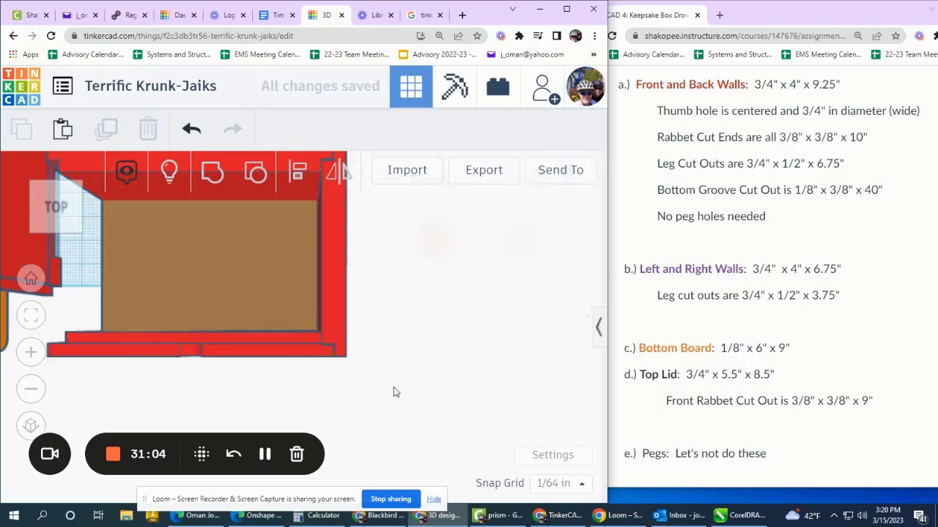
{"action": "left_click_drag", "start_coordinate": [394, 392], "coordinate": [207, 229]}
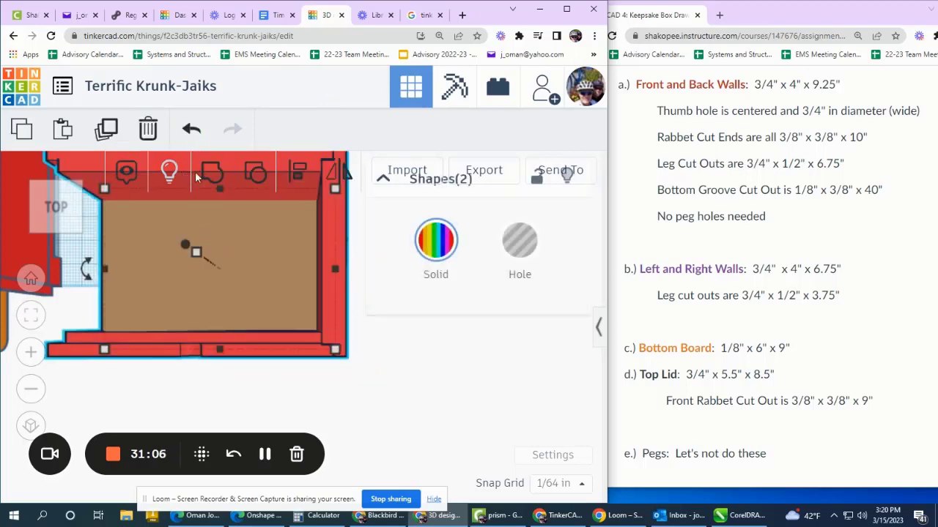
{"action": "left_click", "coordinate": [215, 178]}
{"action": "scroll", "coordinate": [408, 371], "scroll_direction": "down", "scroll_amount": 3}
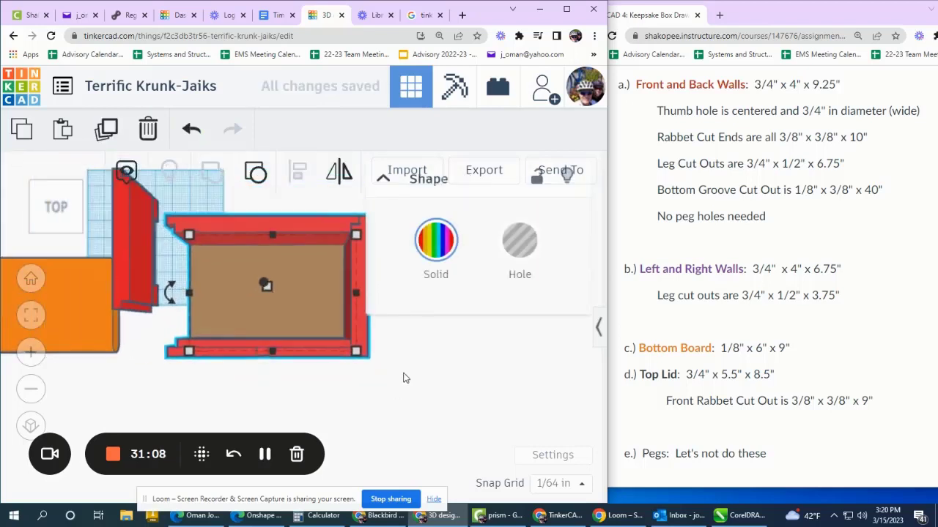
- Shift the grouped box aside and bring the remaining left side wall up against its open left end
{"action": "left_click", "coordinate": [409, 372]}
{"action": "mouse_move", "coordinate": [335, 360]}
{"action": "left_mouse_down"}
{"action": "mouse_move", "coordinate": [357, 365]}
{"action": "mouse_move", "coordinate": [310, 370]}
{"action": "mouse_move", "coordinate": [344, 345]}
{"action": "left_mouse_up"}
{"action": "scroll", "coordinate": [177, 229], "scroll_direction": "up", "scroll_amount": 2}
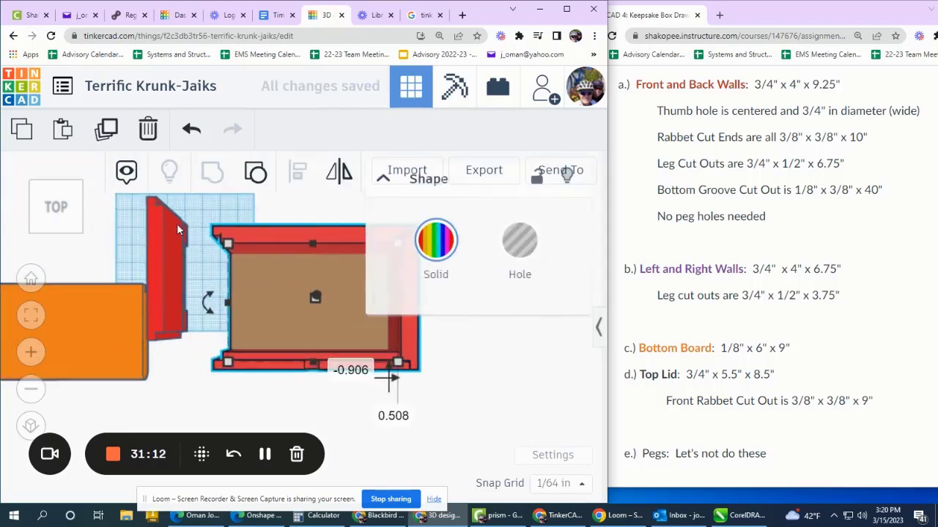
{"action": "left_click", "coordinate": [160, 247]}
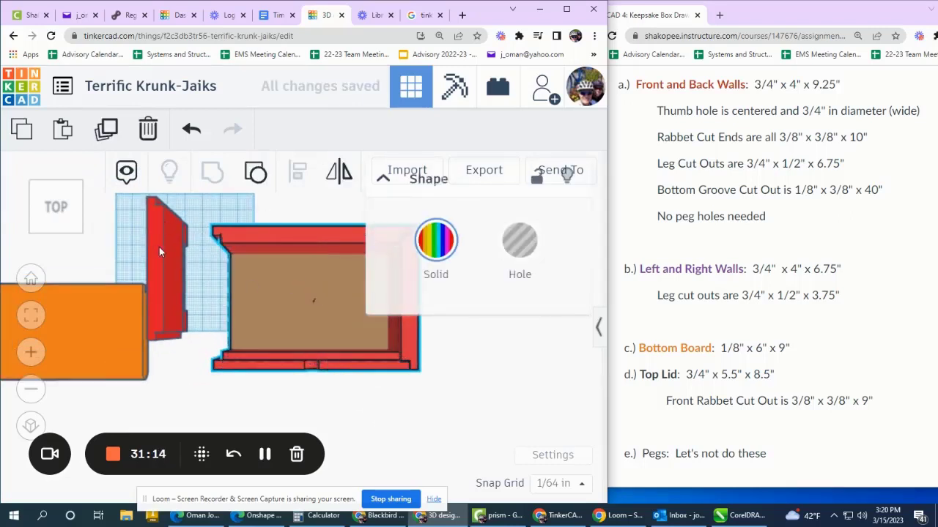
{"action": "left_click_drag", "start_coordinate": [161, 247], "coordinate": [178, 303]}
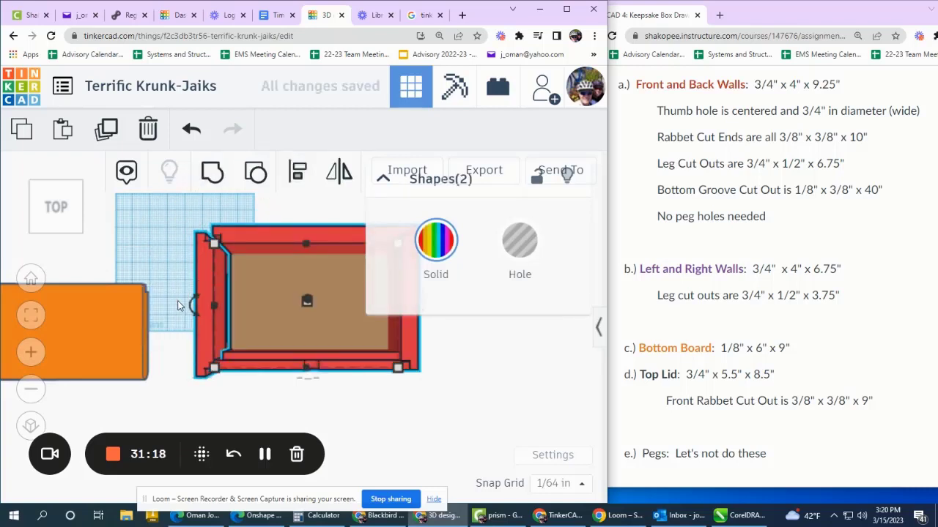
- Align the left side wall and the box group flush along their front edges and their left edges
{"action": "left_click", "coordinate": [297, 171]}
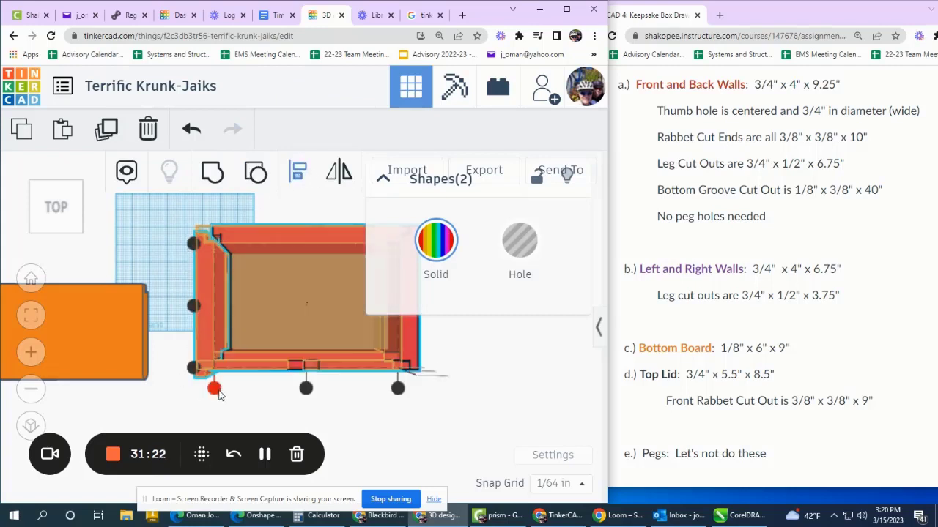
{"action": "left_click", "coordinate": [192, 368]}
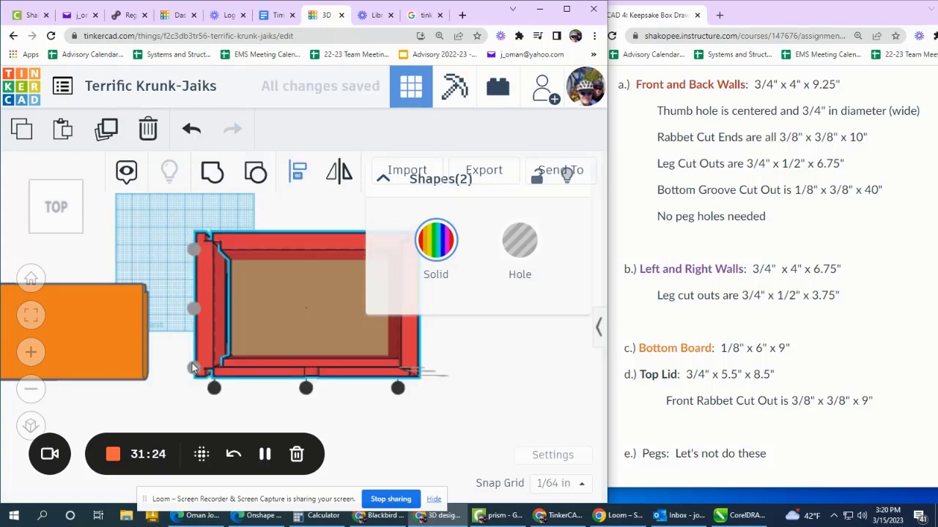
{"action": "left_click", "coordinate": [213, 389]}
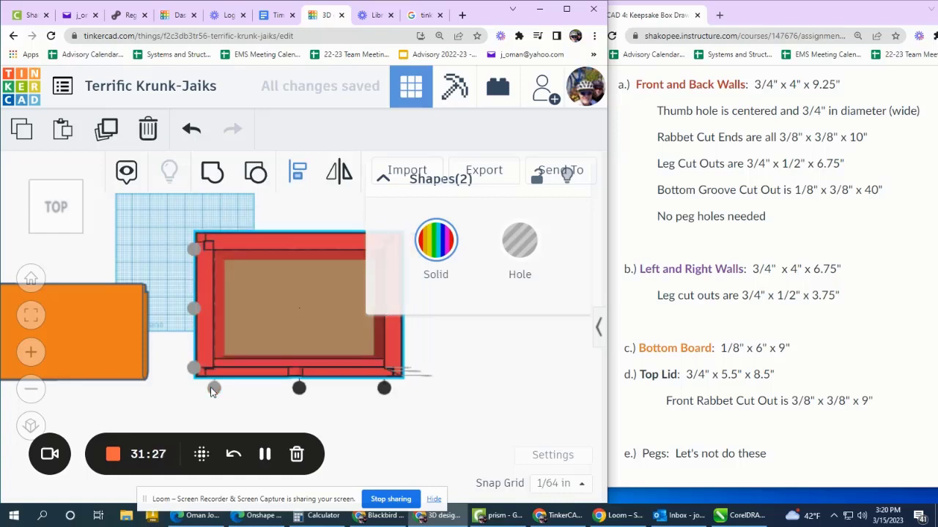
- Nudge the left side wall outward until its rabbet ends interlock with the rabbets of the front and back walls
{"action": "scroll", "coordinate": [170, 372], "scroll_direction": "up", "scroll_amount": 6}
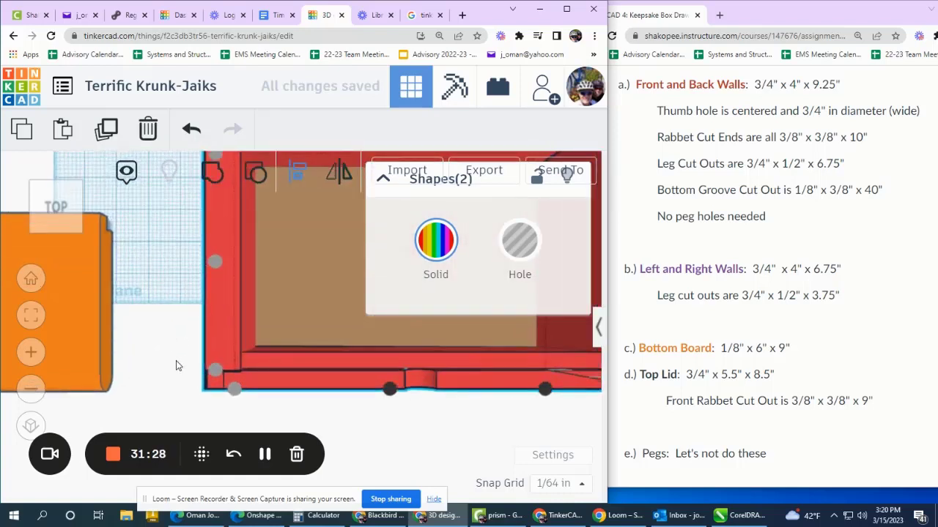
{"action": "scroll", "coordinate": [225, 390], "scroll_direction": "up", "scroll_amount": 5}
{"action": "left_click", "coordinate": [133, 319]}
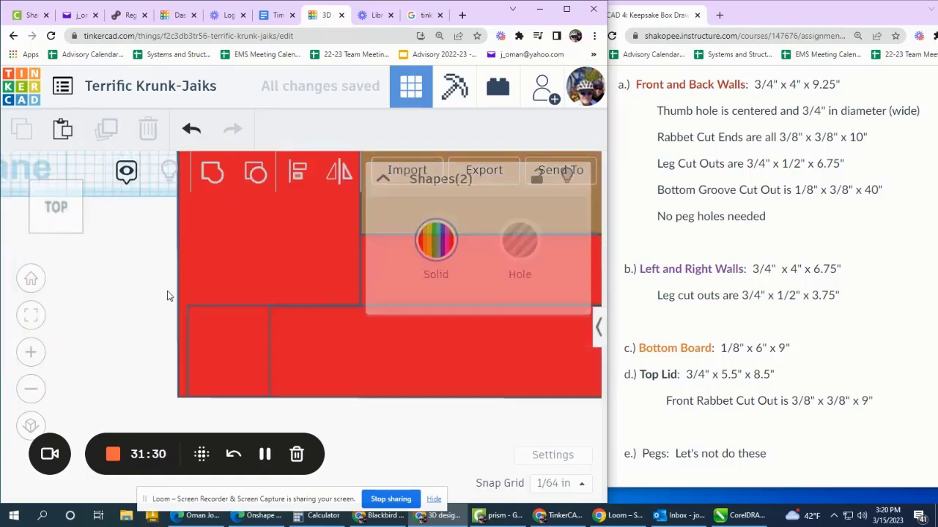
{"action": "left_click", "coordinate": [180, 274]}
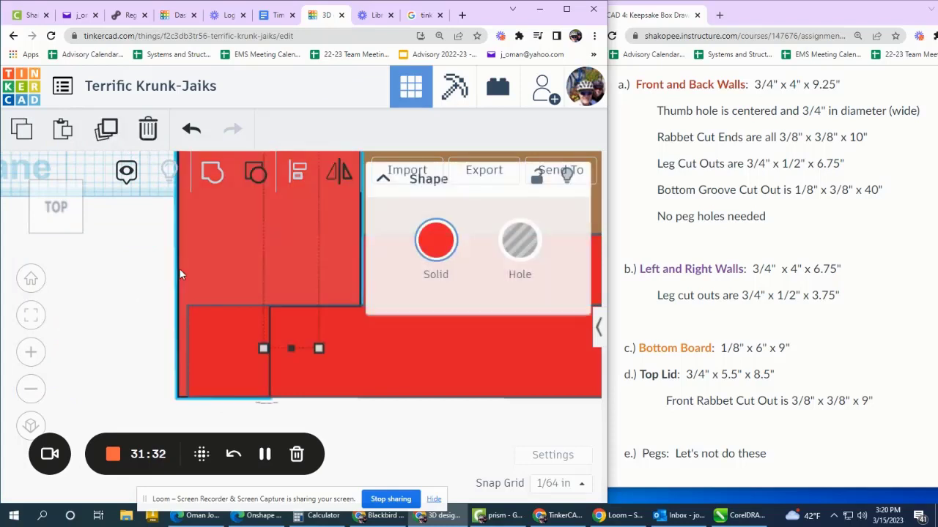
{"action": "key", "text": "Left"}
{"action": "key", "text": "Left"}
{"action": "key", "text": "Left"}
{"action": "key", "text": "Left"}
{"action": "key", "text": "Left"}
{"action": "key", "text": "Left"}
{"action": "key", "text": "Left"}
{"action": "key", "text": "Left"}
{"action": "key", "text": "Left"}
{"action": "key", "text": "Left"}
{"action": "key", "text": "Left"}
{"action": "key", "text": "Left"}
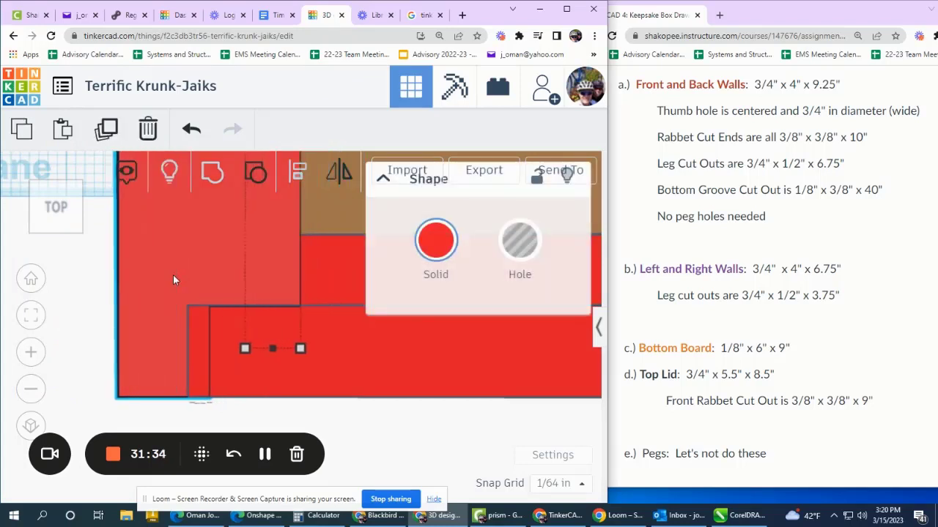
{"action": "key", "text": "Left"}
{"action": "key", "text": "Left"}
{"action": "key", "text": "Left"}
{"action": "key", "text": "Left"}
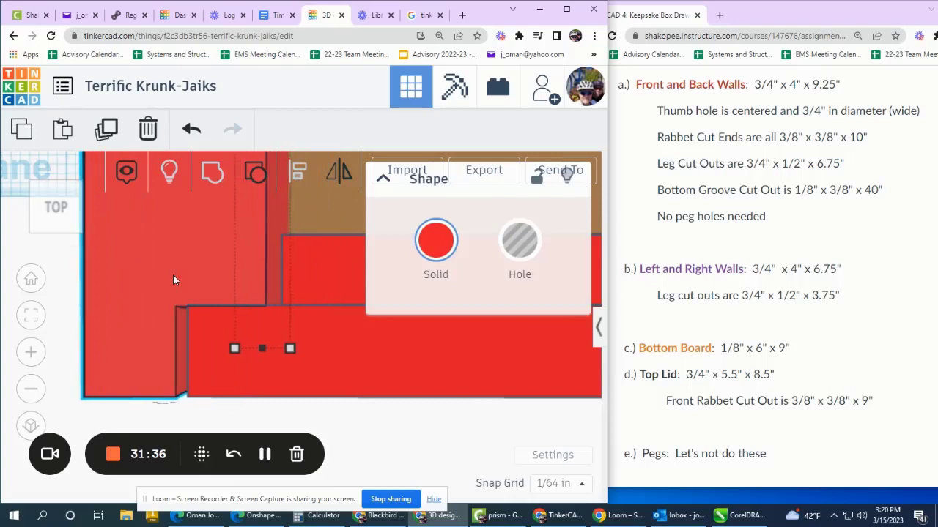
{"action": "key", "text": "Right"}
{"action": "key", "text": "Right"}
- Inspect the left wall's corner joints and group the wall with the rest of the box
{"action": "scroll", "coordinate": [183, 255], "scroll_direction": "down", "scroll_amount": 3}
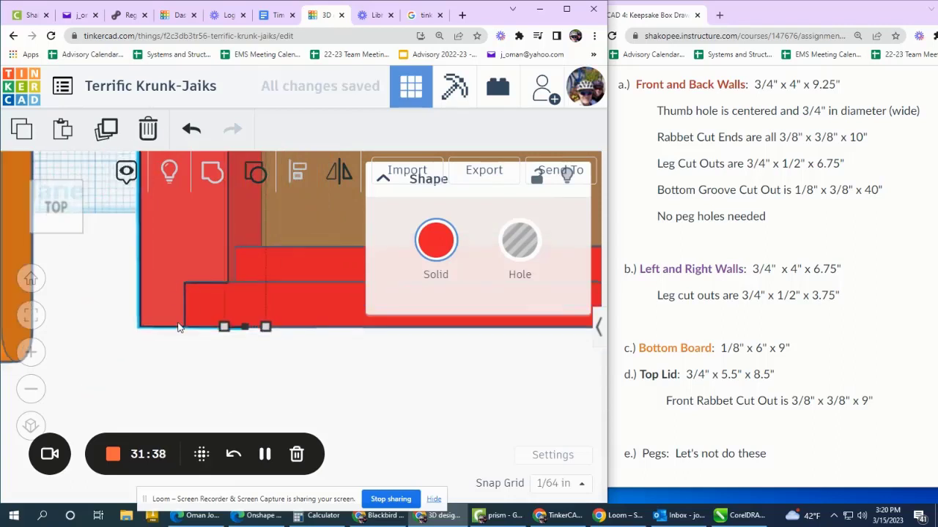
{"action": "scroll", "coordinate": [181, 326], "scroll_direction": "down", "scroll_amount": 2}
{"action": "scroll", "coordinate": [203, 326], "scroll_direction": "down", "scroll_amount": 3}
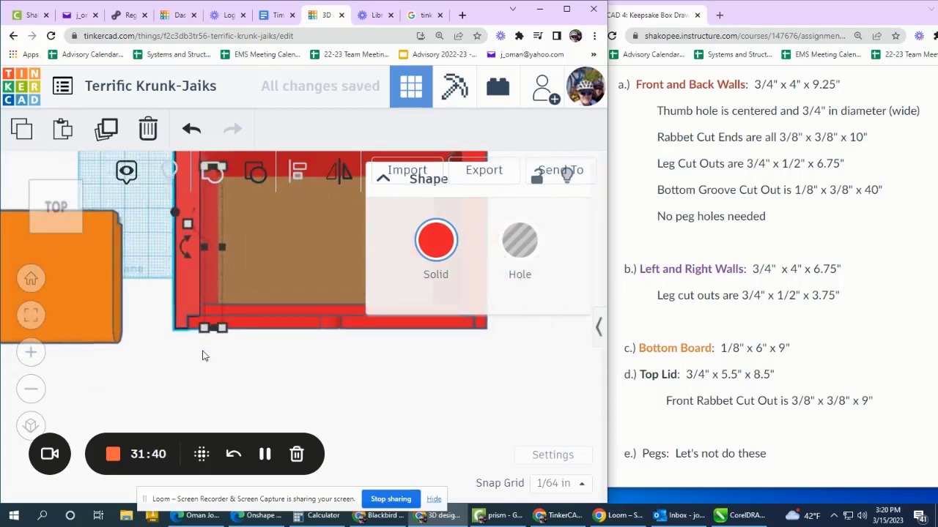
{"action": "scroll", "coordinate": [211, 370], "scroll_direction": "down", "scroll_amount": 2}
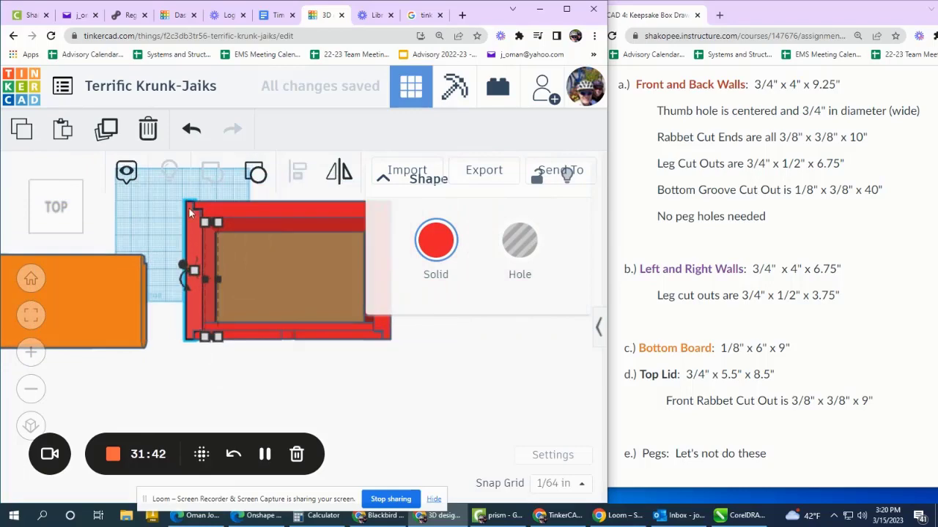
{"action": "scroll", "coordinate": [189, 207], "scroll_direction": "up", "scroll_amount": 5}
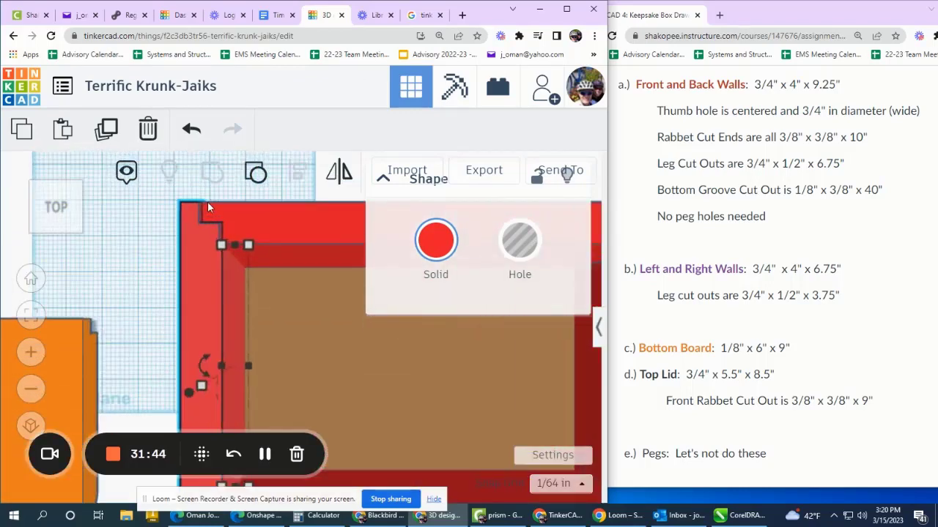
{"action": "scroll", "coordinate": [207, 207], "scroll_direction": "down", "scroll_amount": 5}
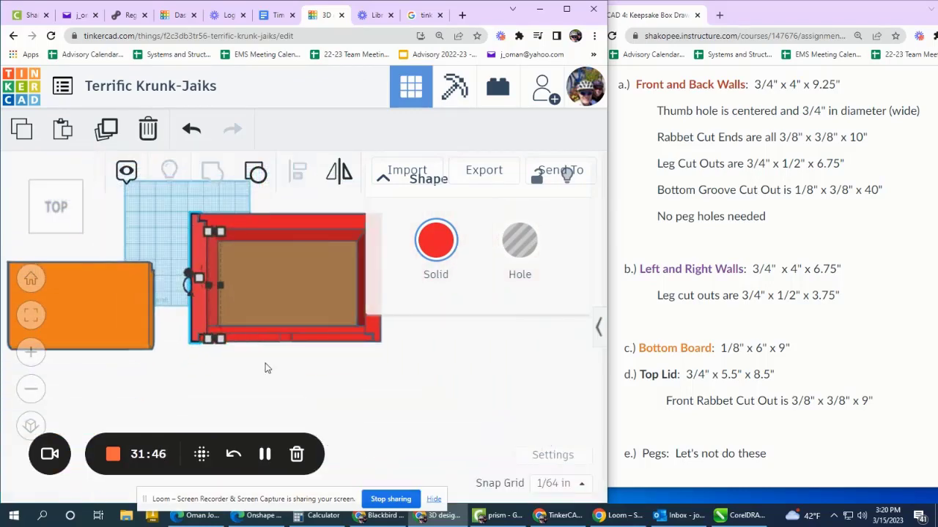
{"action": "scroll", "coordinate": [268, 370], "scroll_direction": "down", "scroll_amount": 2}
{"action": "left_click", "coordinate": [311, 383]}
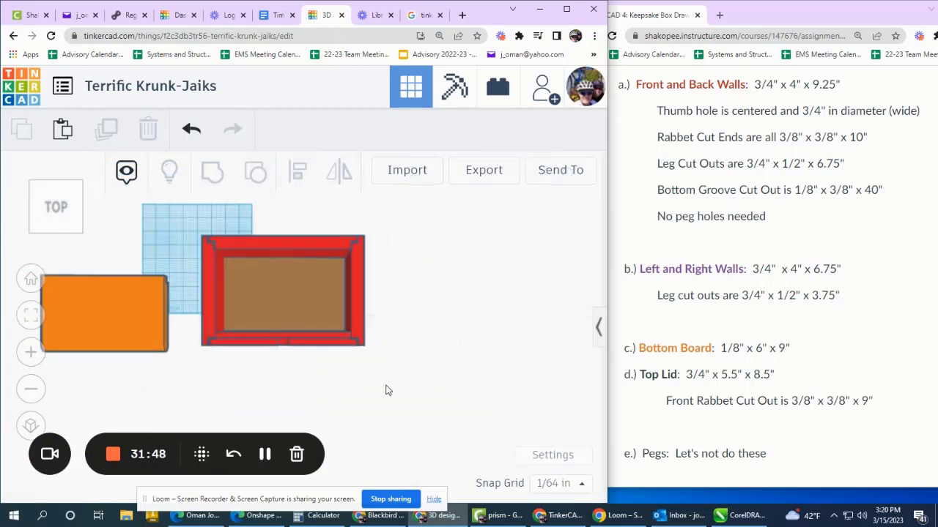
{"action": "left_click_drag", "start_coordinate": [387, 391], "coordinate": [198, 236]}
{"action": "left_click", "coordinate": [214, 172]}
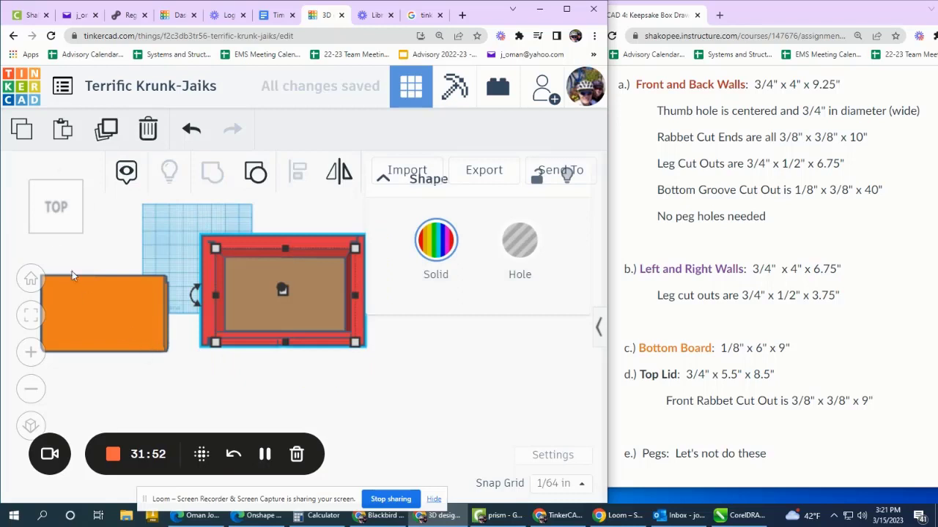
{"action": "left_click", "coordinate": [33, 233]}
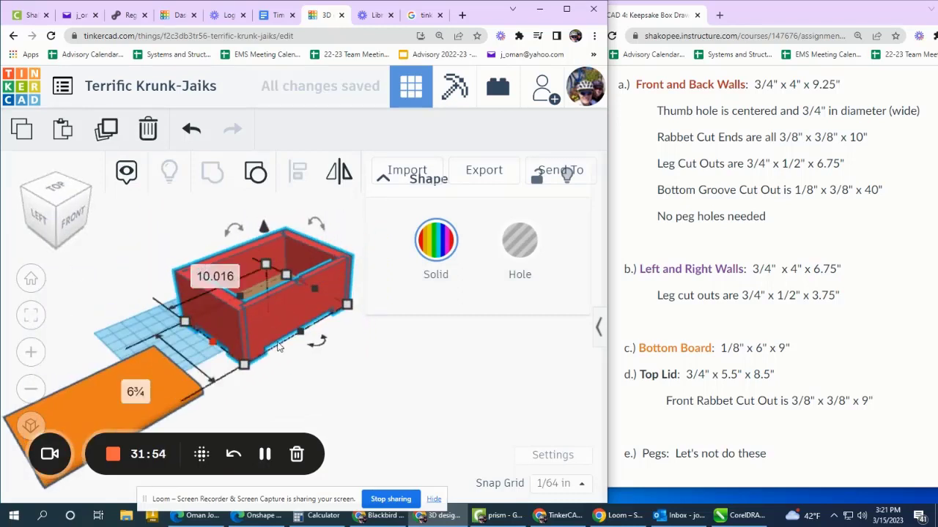
{"action": "left_click", "coordinate": [382, 377]}
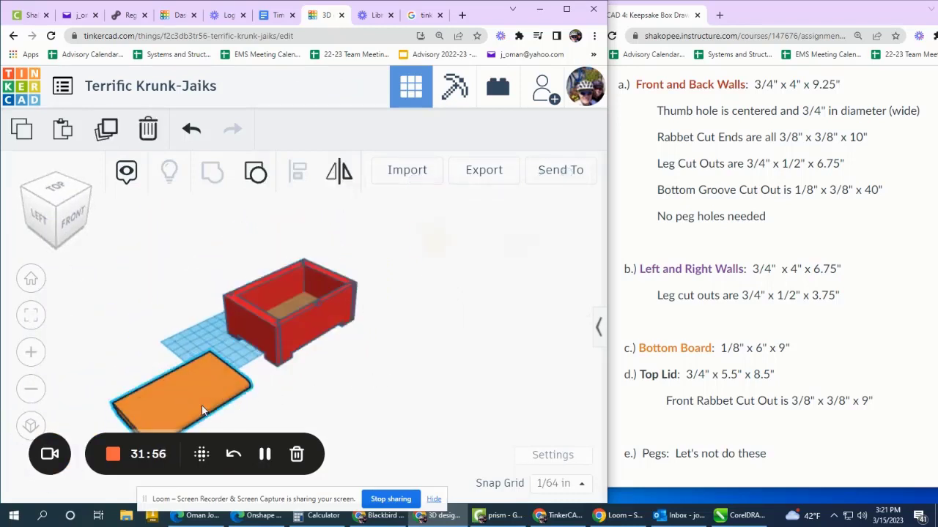
- Raise the orange top lid to 4 inches above the workplane
{"action": "left_click", "coordinate": [201, 406]}
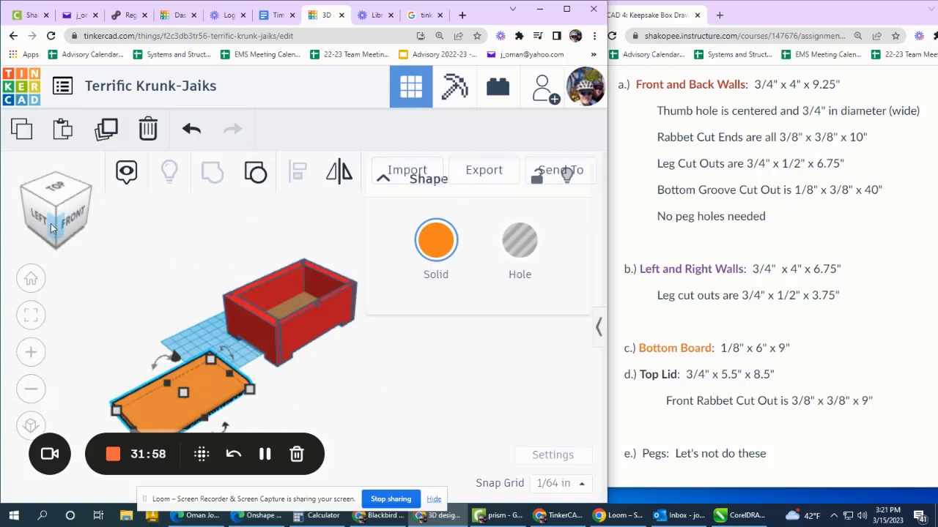
{"action": "left_click_drag", "start_coordinate": [181, 364], "coordinate": [175, 319]}
{"action": "left_click", "coordinate": [326, 353]}
{"action": "type", "text": "4"}
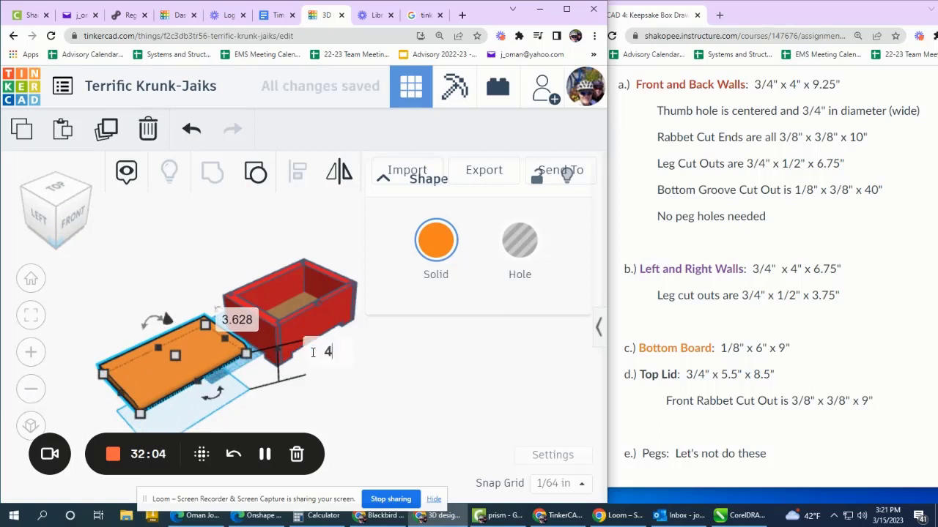
{"action": "key", "text": "Return"}
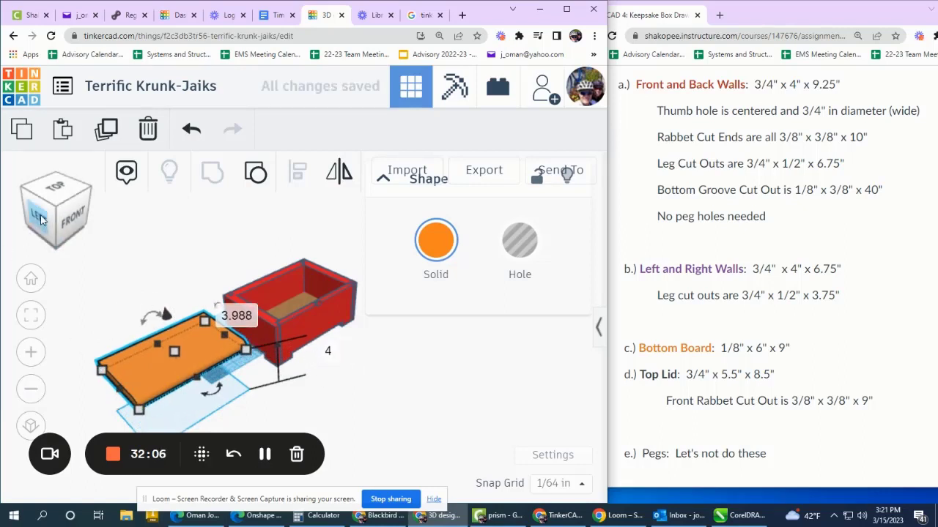
- Check the lid's height against the box from the left side and undo the lid's lift
{"action": "left_click", "coordinate": [40, 219]}
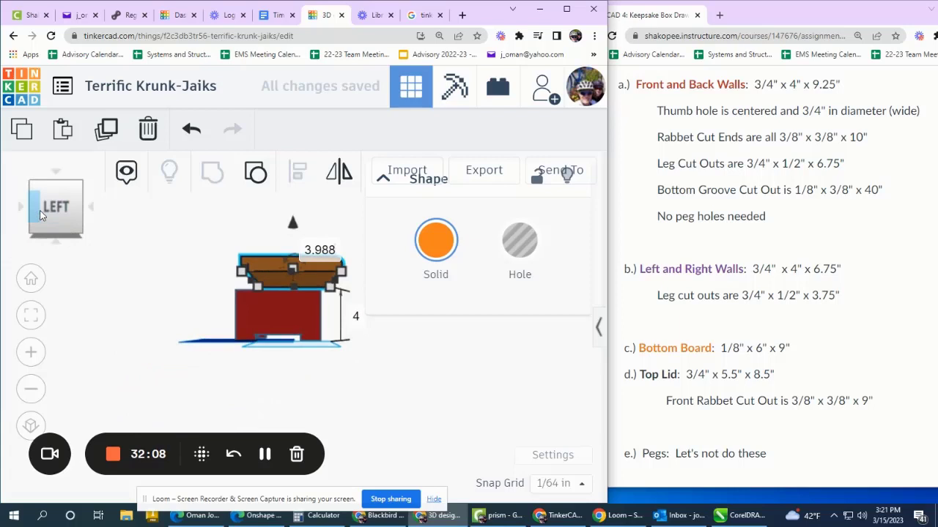
{"action": "left_click", "coordinate": [59, 204]}
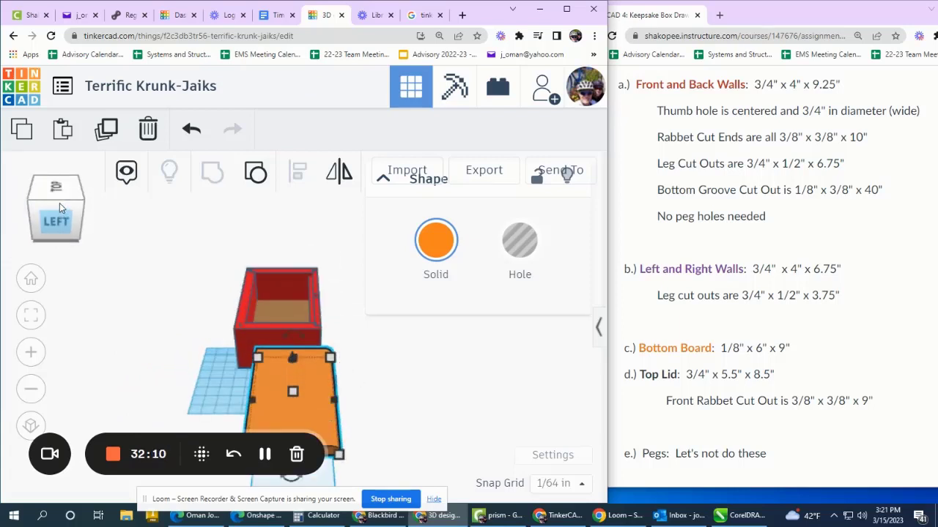
{"action": "left_click", "coordinate": [59, 203]}
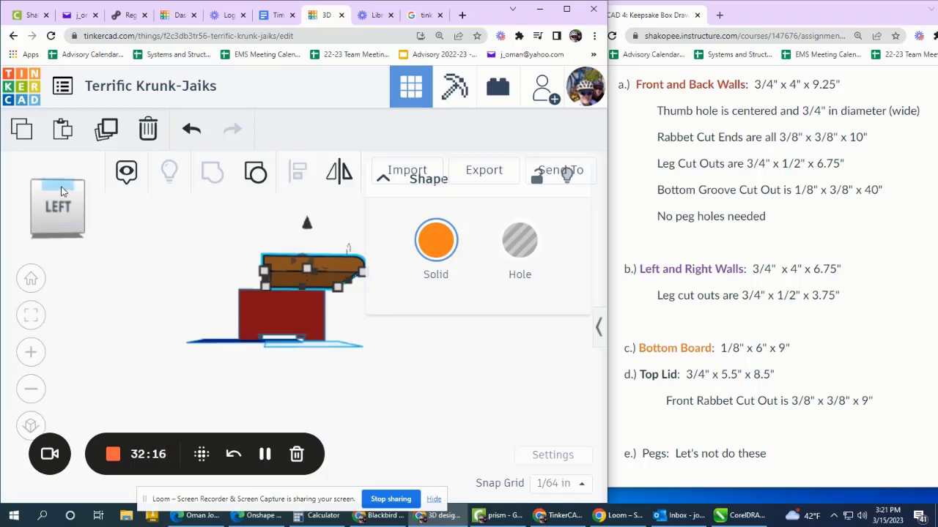
{"action": "left_click", "coordinate": [189, 130]}
{"action": "left_click", "coordinate": [188, 131]}
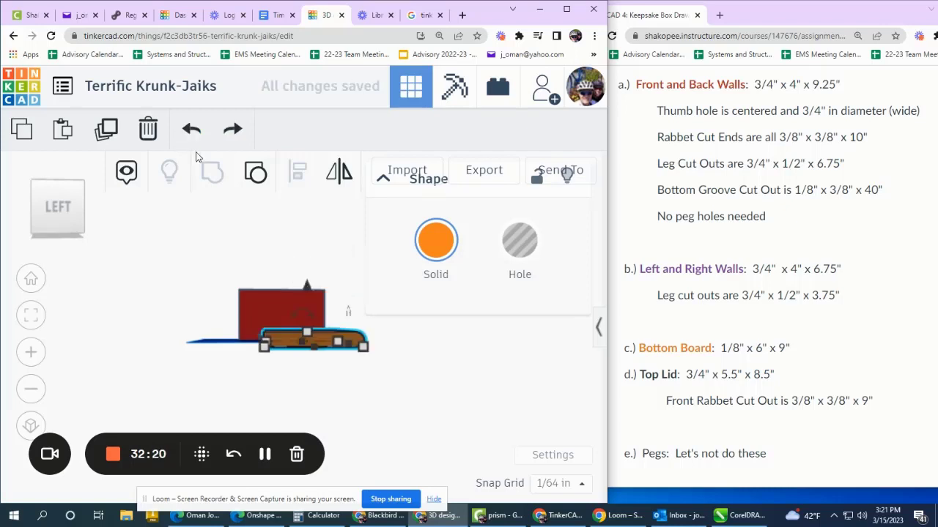
- Raise the orange top lid to 3.25 inches above the workplane
{"action": "left_click", "coordinate": [83, 189]}
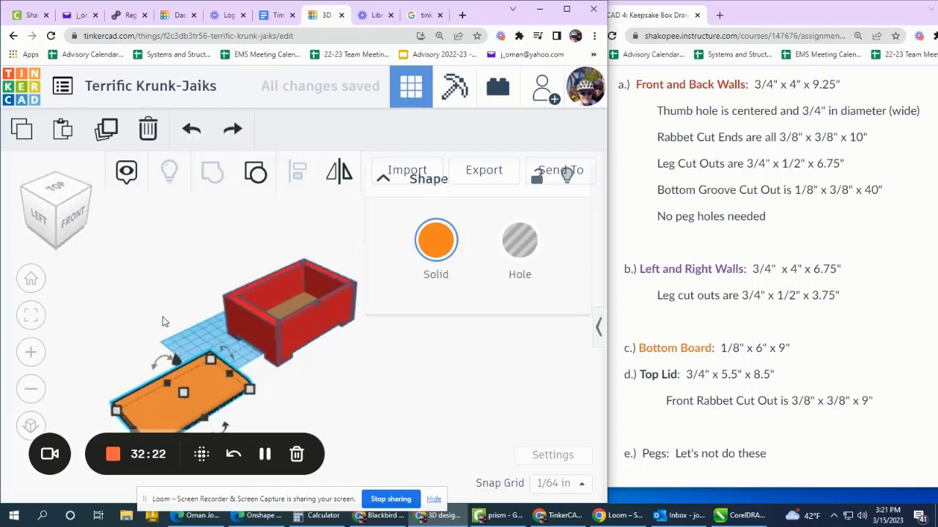
{"action": "scroll", "coordinate": [198, 302], "scroll_direction": "down", "scroll_amount": 3}
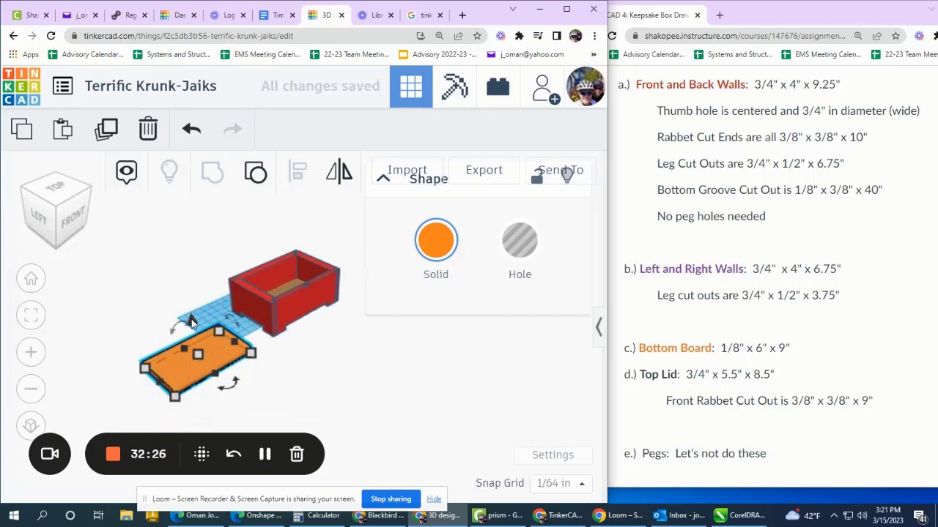
{"action": "left_click_drag", "start_coordinate": [193, 325], "coordinate": [265, 330]}
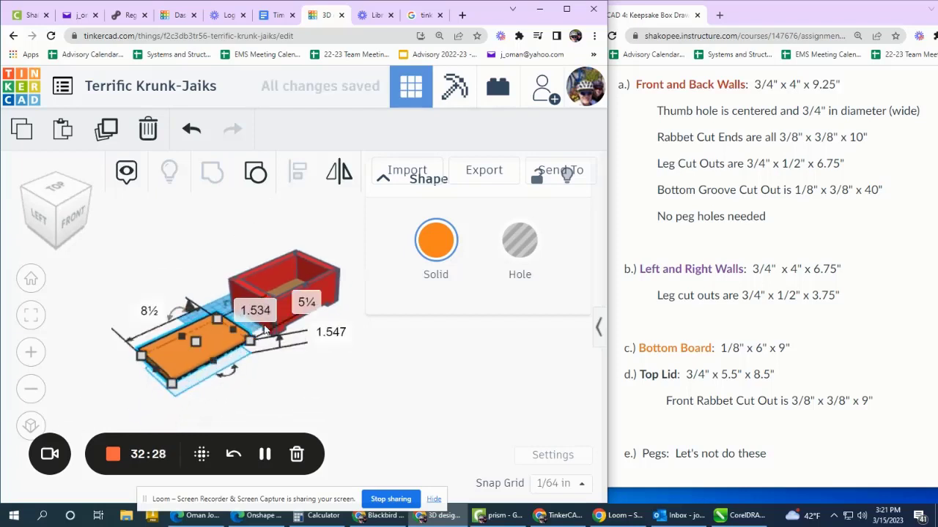
{"action": "left_click", "coordinate": [325, 333]}
{"action": "type", "text": "3.25"}
{"action": "key", "text": "Return"}
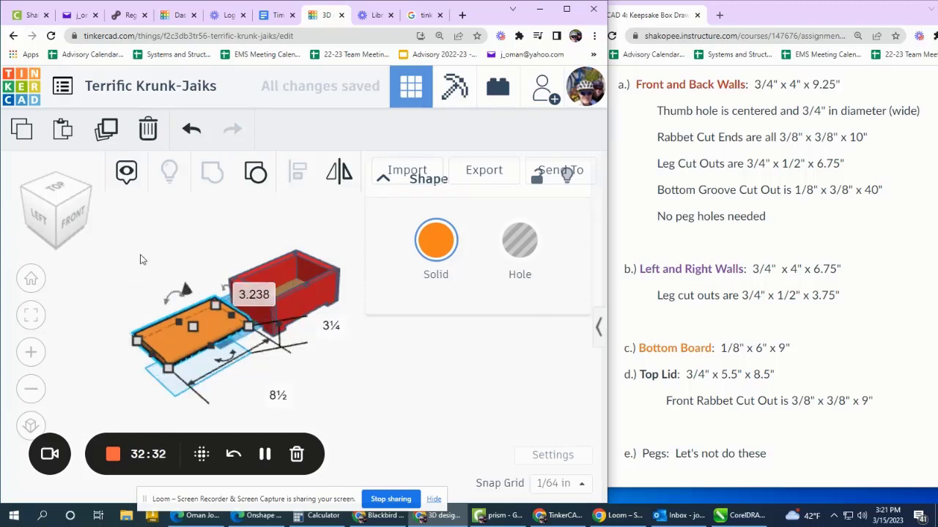
- Align the orange top lid with the red box so it is centred both side to side and front to back
{"action": "left_click", "coordinate": [76, 204]}
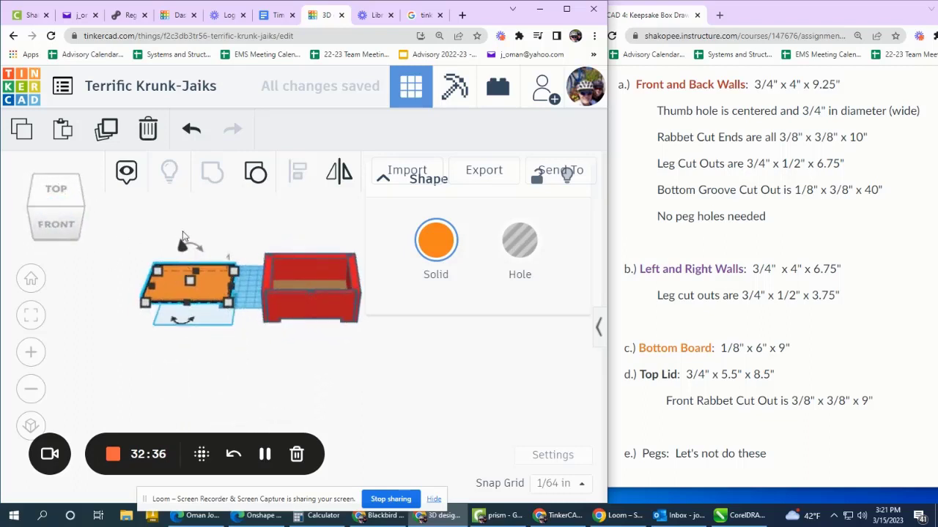
{"action": "left_click", "coordinate": [140, 224]}
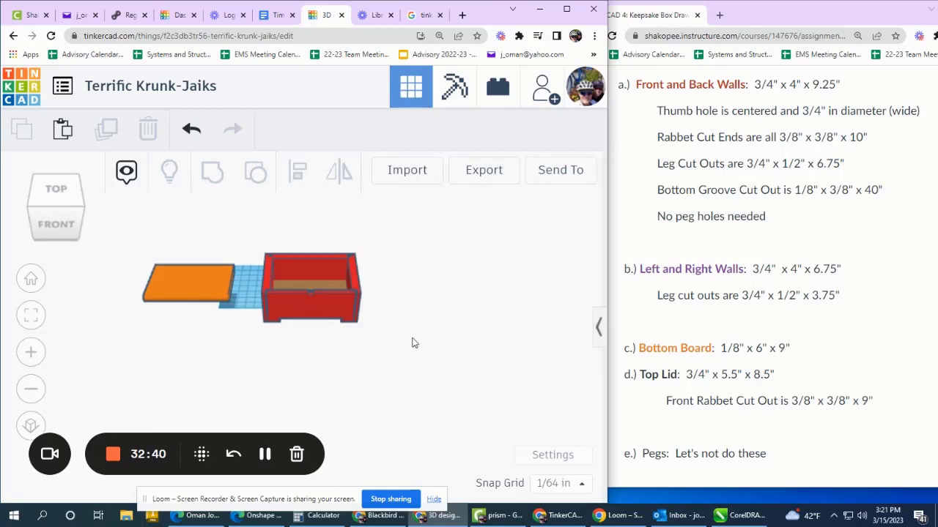
{"action": "left_click_drag", "start_coordinate": [412, 343], "coordinate": [123, 222]}
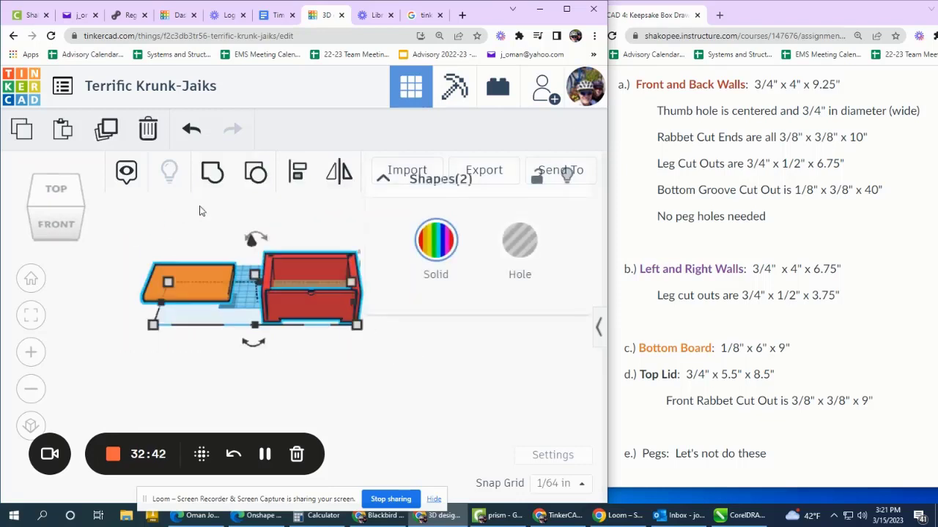
{"action": "left_click", "coordinate": [296, 174]}
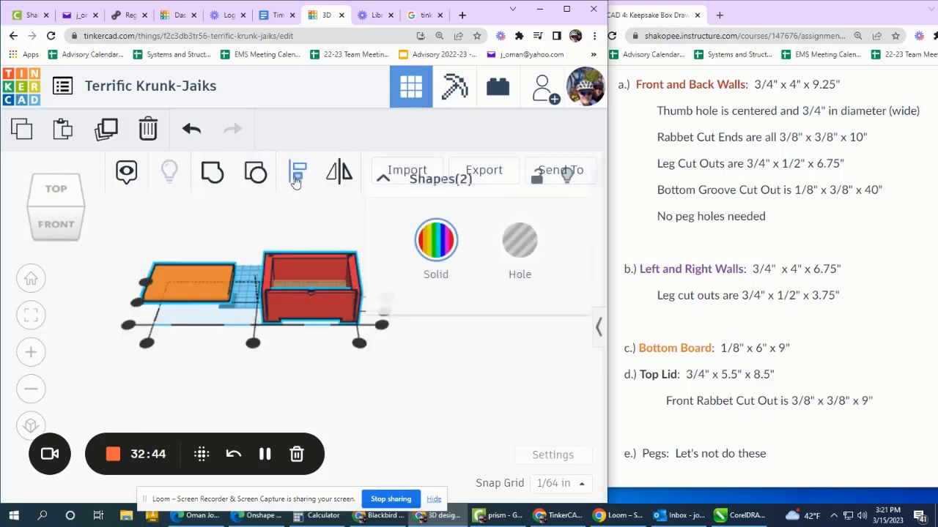
{"action": "left_click", "coordinate": [252, 344]}
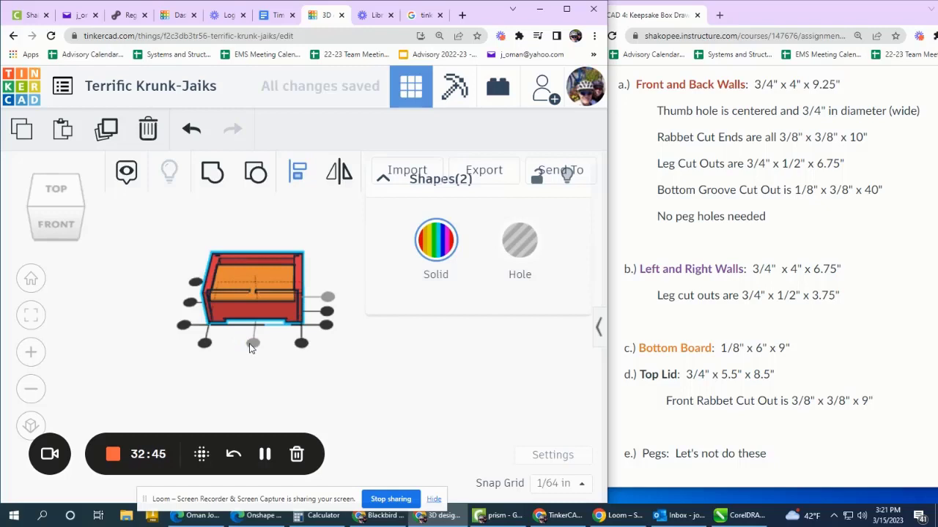
{"action": "left_click", "coordinate": [190, 306]}
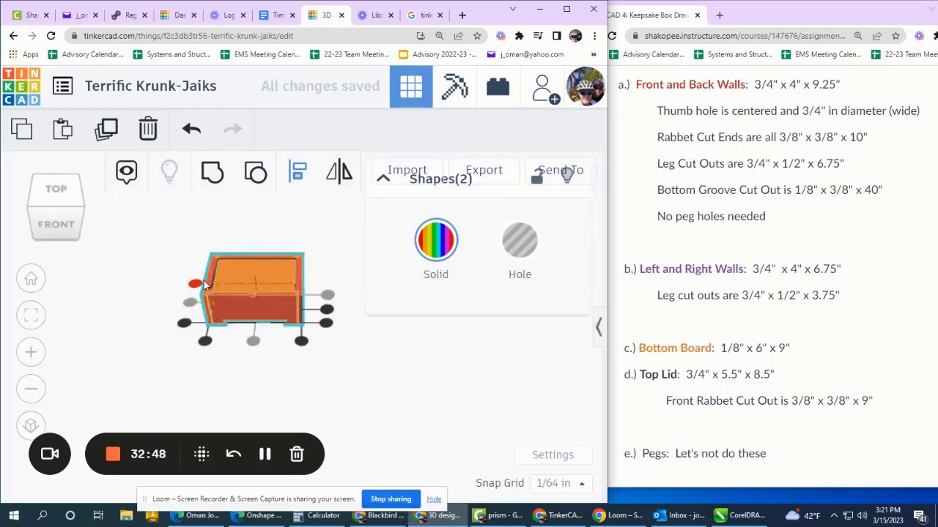
{"action": "scroll", "coordinate": [316, 281], "scroll_direction": "up", "scroll_amount": 2}
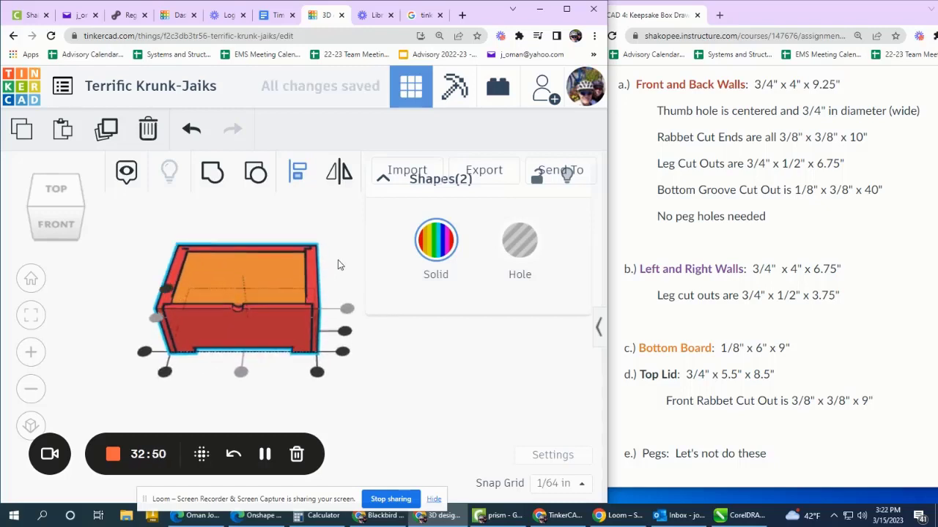
{"action": "left_click", "coordinate": [338, 264]}
- Rotate the orange top lid 180° horizontally within the box and check where its front rabbet sits
{"action": "scroll", "coordinate": [310, 282], "scroll_direction": "up", "scroll_amount": 3}
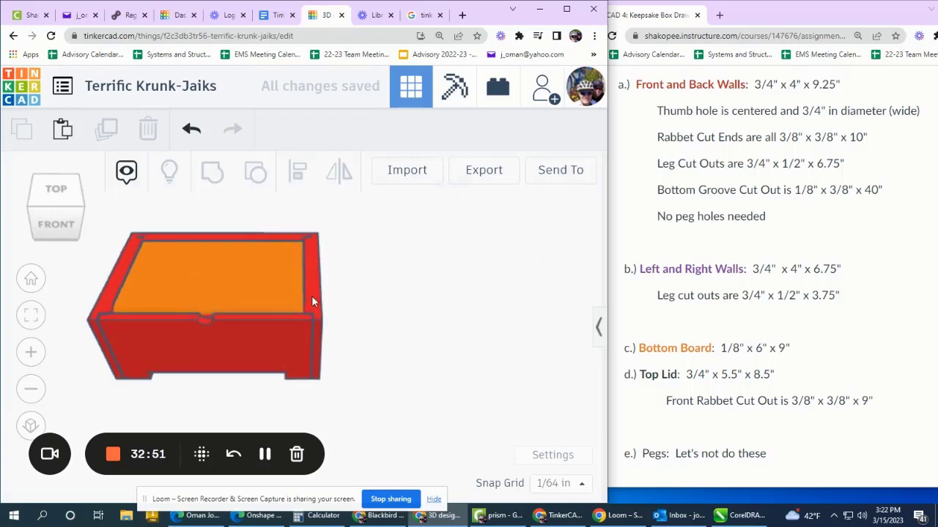
{"action": "left_click", "coordinate": [82, 208]}
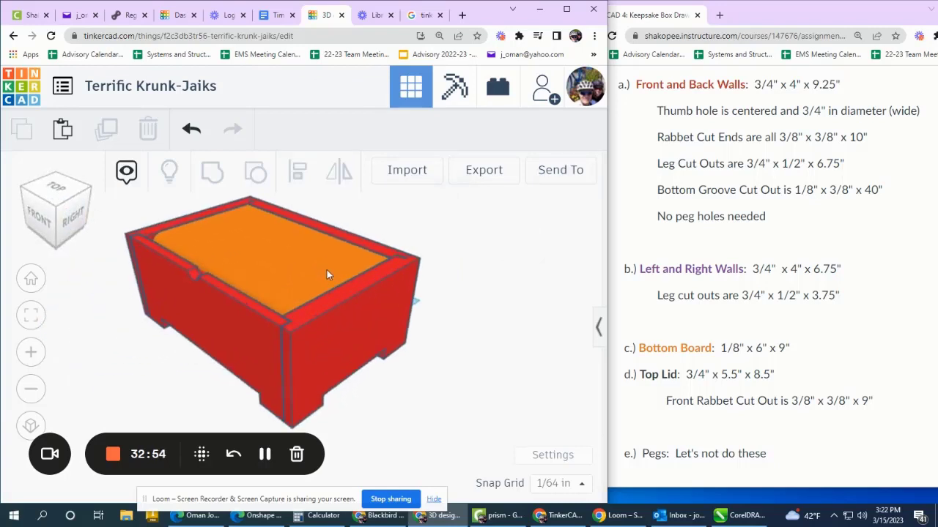
{"action": "left_click", "coordinate": [241, 247]}
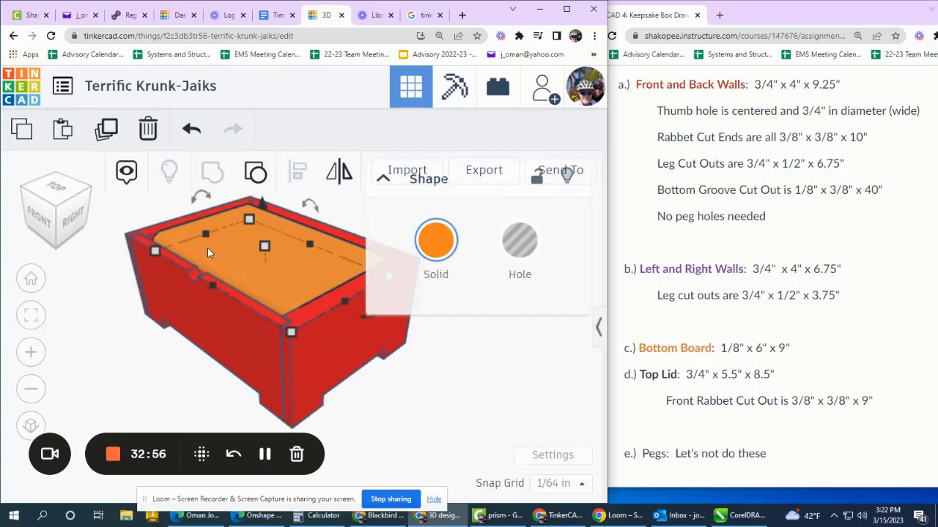
{"action": "right_click_drag", "start_coordinate": [208, 247], "coordinate": [332, 308]}
{"action": "left_click_drag", "start_coordinate": [332, 308], "coordinate": [349, 307]}
{"action": "scroll", "coordinate": [123, 324], "scroll_direction": "down", "scroll_amount": 2}
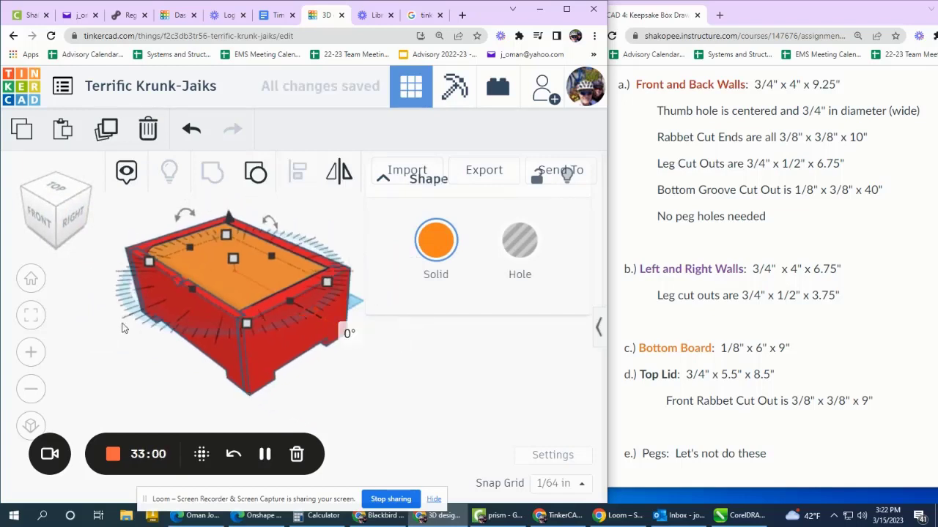
{"action": "left_click", "coordinate": [347, 332]}
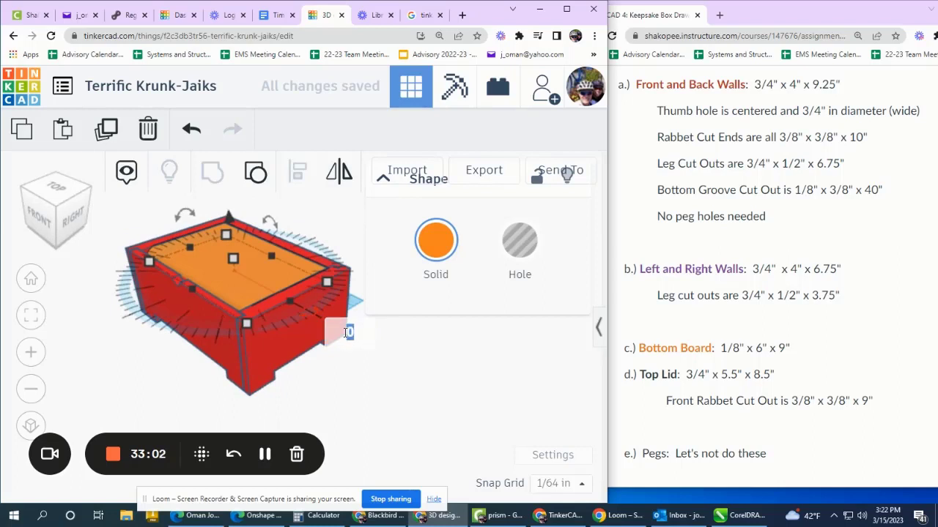
{"action": "type", "text": "180"}
{"action": "key", "text": "Return"}
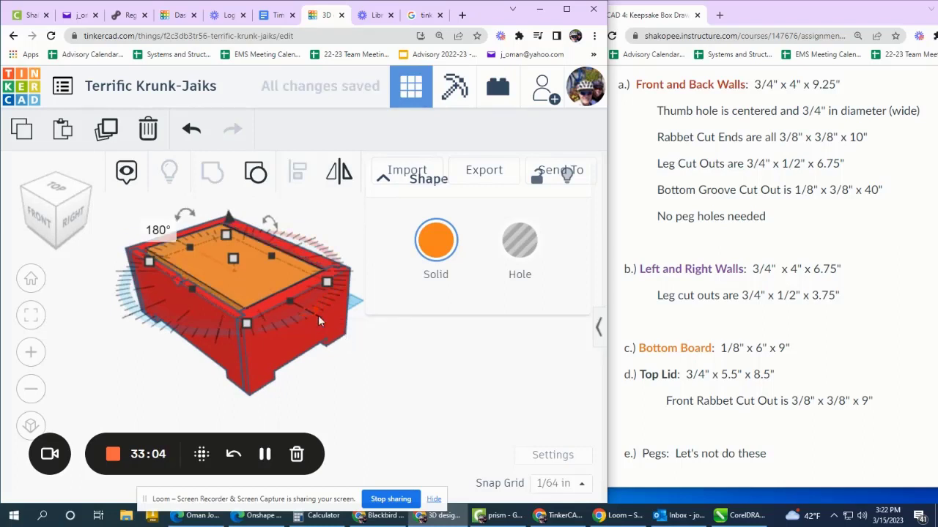
{"action": "scroll", "coordinate": [249, 262], "scroll_direction": "up", "scroll_amount": 5}
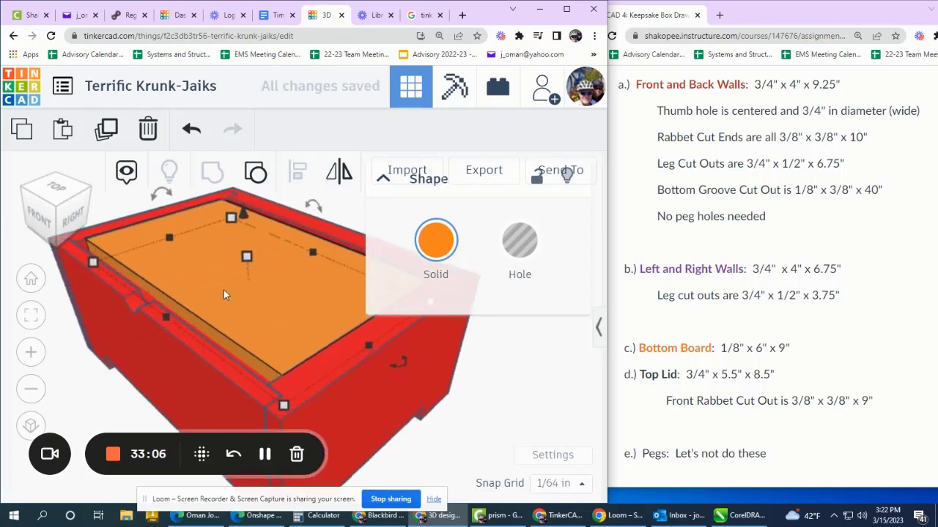
{"action": "scroll", "coordinate": [204, 330], "scroll_direction": "up", "scroll_amount": 3}
{"action": "scroll", "coordinate": [201, 331], "scroll_direction": "down", "scroll_amount": 4}
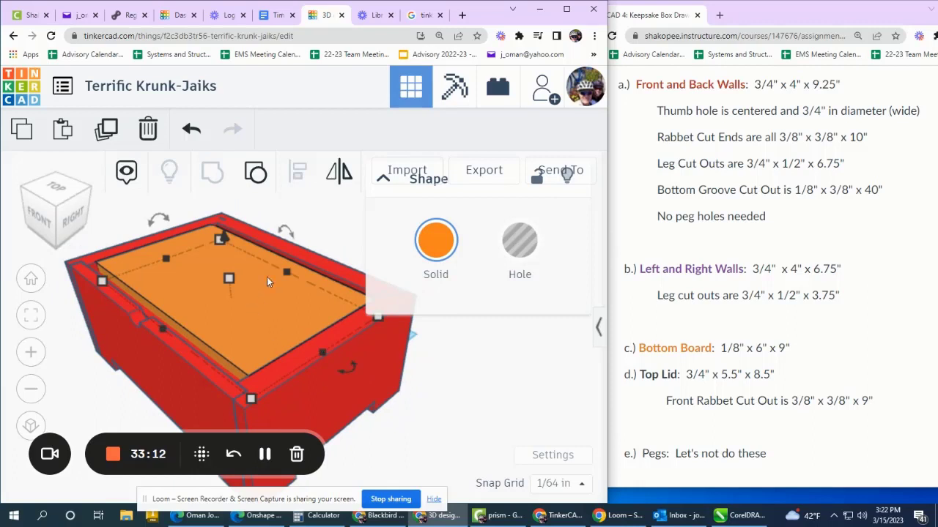
- Try to flip the top lid over by 180° about its horizontal axis, and undo the flip
{"action": "mouse_move", "coordinate": [290, 236]}
{"action": "scroll", "coordinate": [177, 306], "scroll_direction": "down", "scroll_amount": 3}
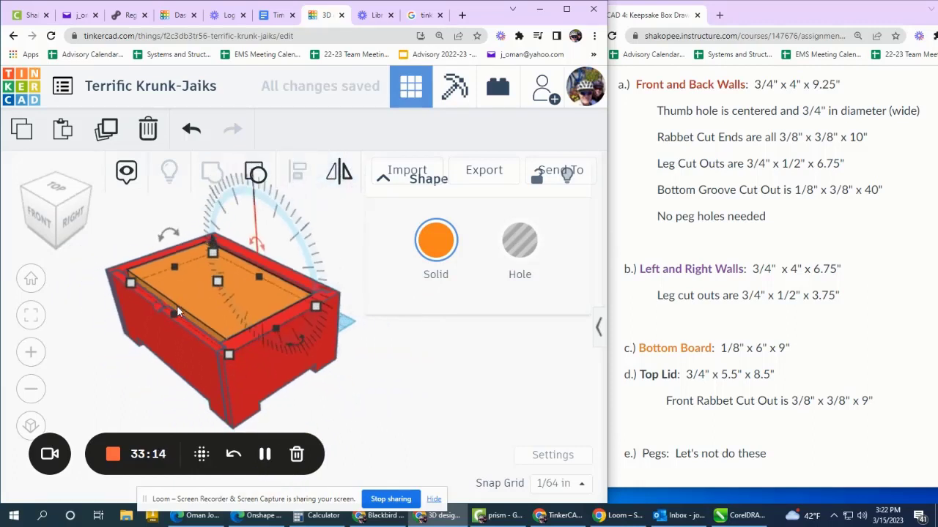
{"action": "scroll", "coordinate": [181, 310], "scroll_direction": "down", "scroll_amount": 2}
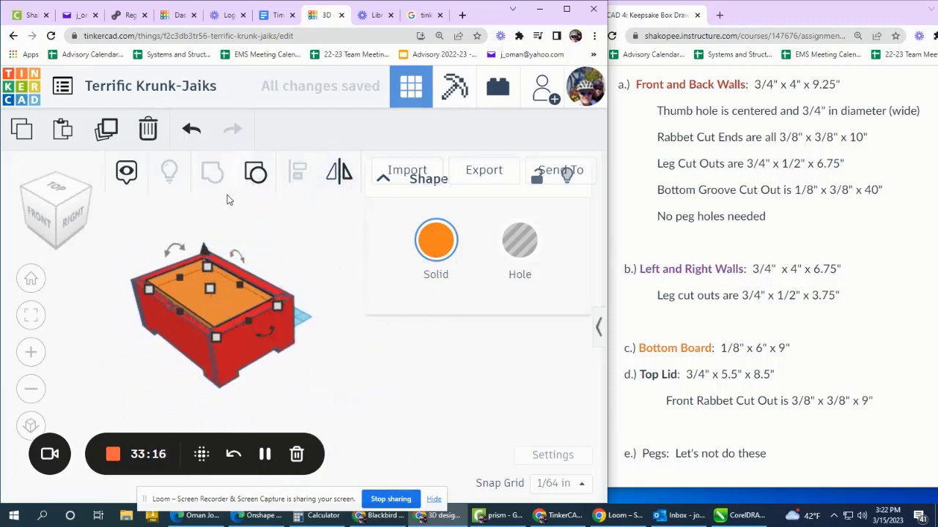
{"action": "left_click", "coordinate": [237, 256]}
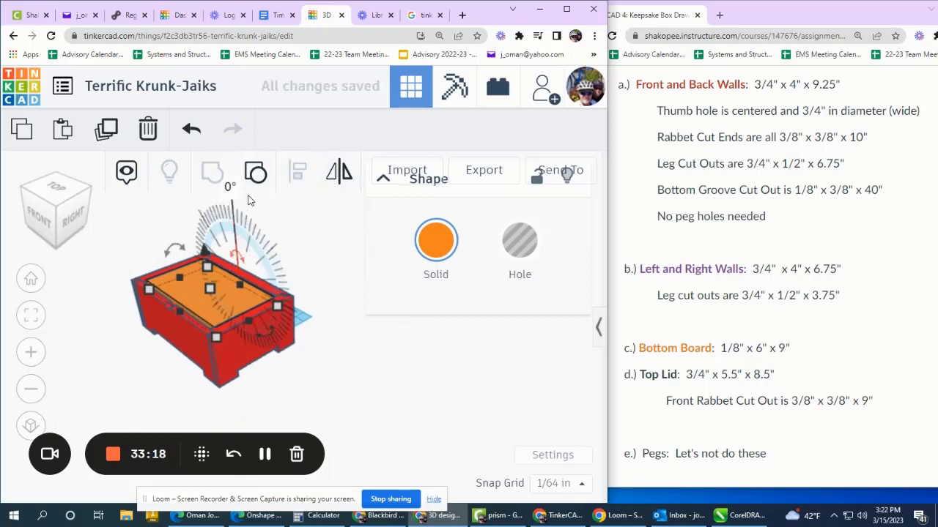
{"action": "left_click", "coordinate": [229, 188]}
{"action": "type", "text": "180"}
{"action": "key", "text": "Return"}
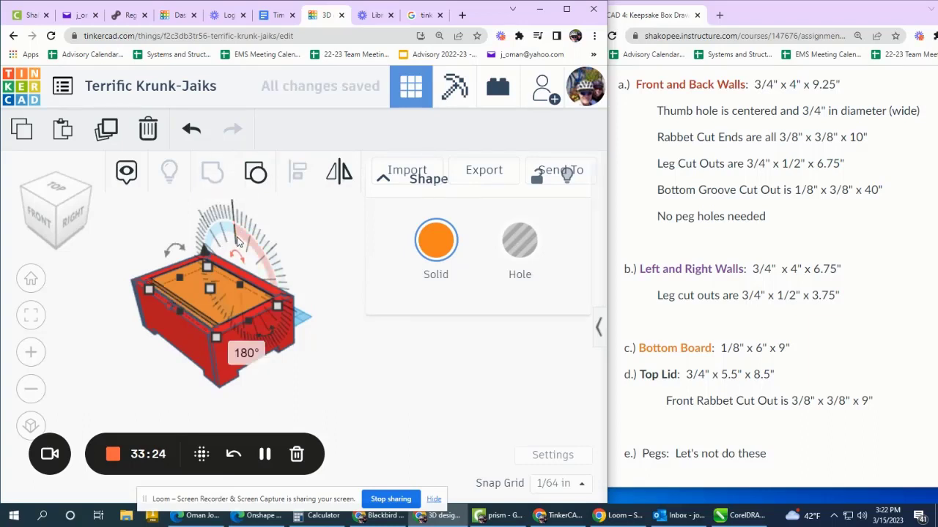
{"action": "scroll", "coordinate": [199, 279], "scroll_direction": "up", "scroll_amount": 5}
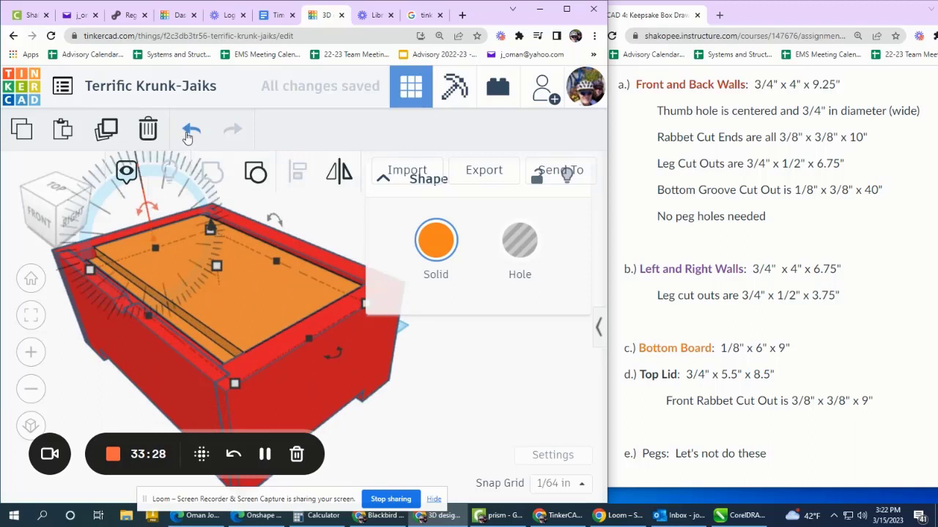
{"action": "left_click", "coordinate": [188, 137]}
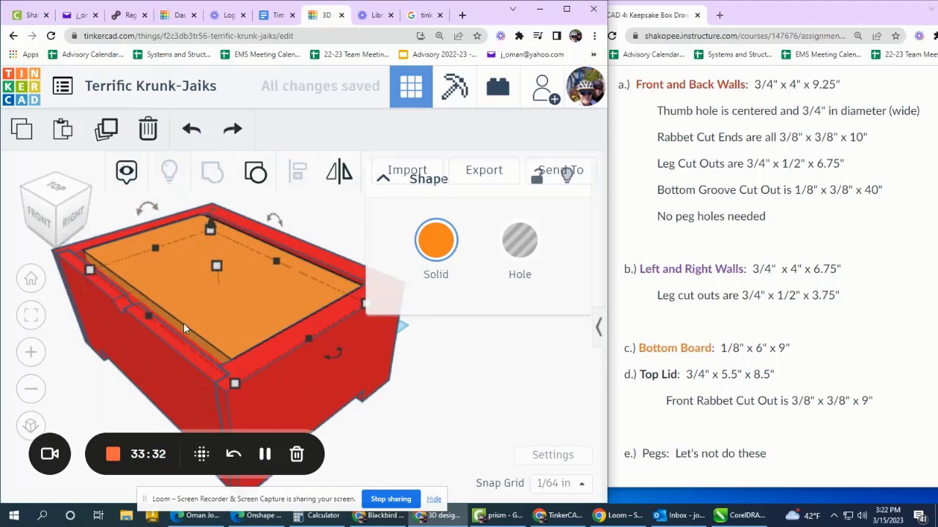
- Check the lid's fit from above, and make the top lid transparent with a purple colour
{"action": "left_click", "coordinate": [53, 189]}
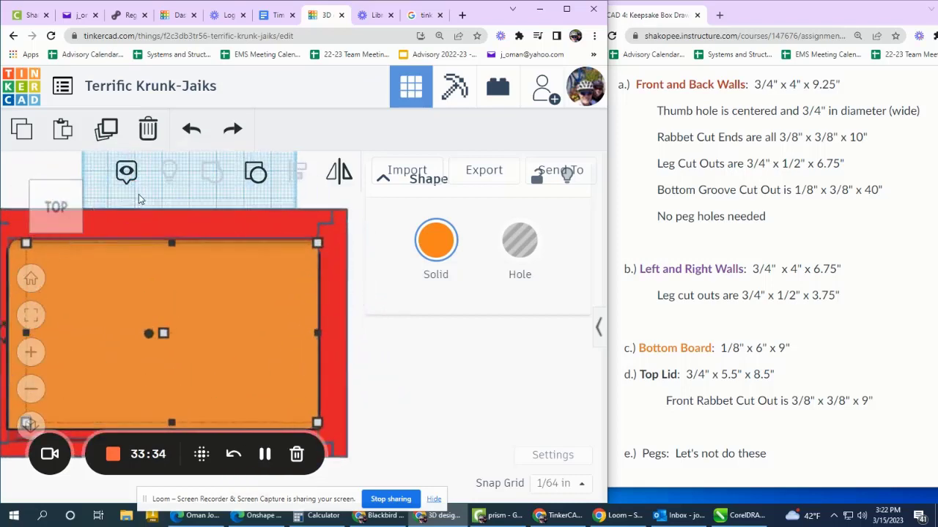
{"action": "scroll", "coordinate": [139, 197], "scroll_direction": "down", "scroll_amount": 1}
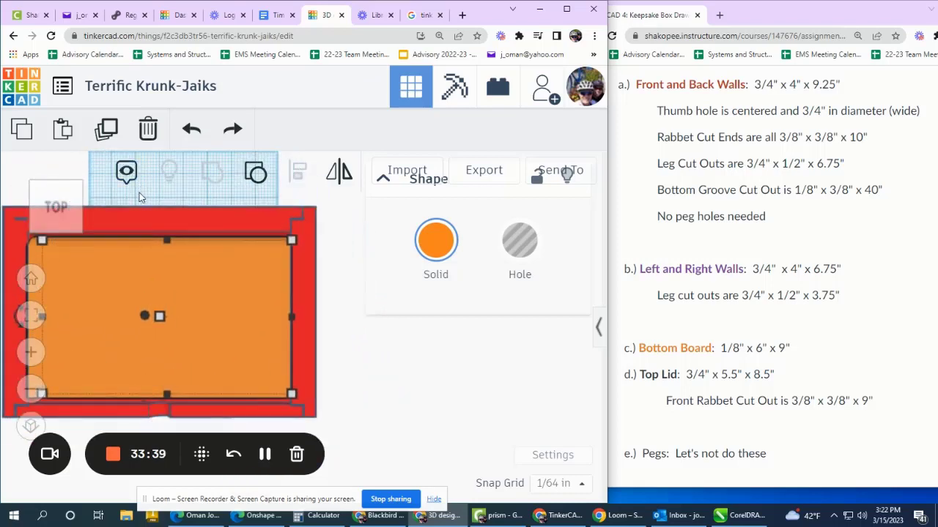
{"action": "left_click", "coordinate": [387, 378]}
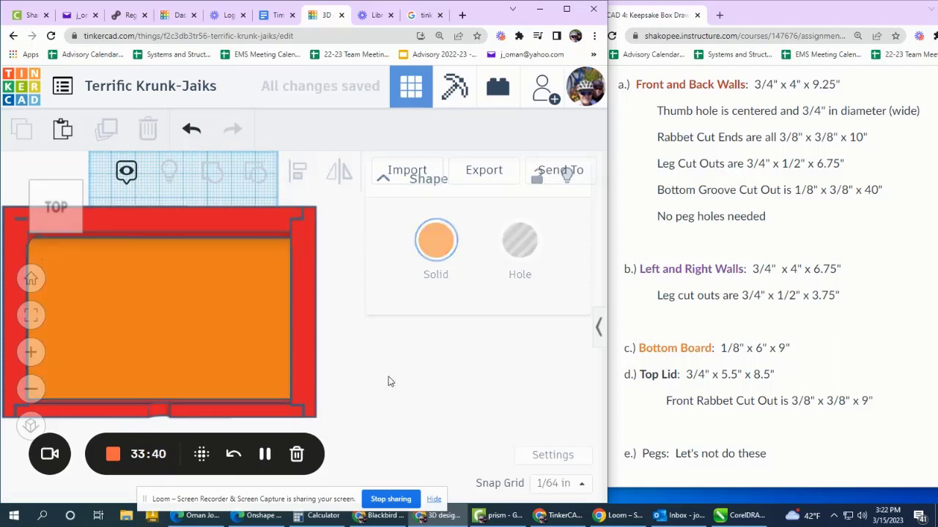
{"action": "left_click", "coordinate": [30, 277]}
{"action": "scroll", "coordinate": [297, 278], "scroll_direction": "down", "scroll_amount": 3}
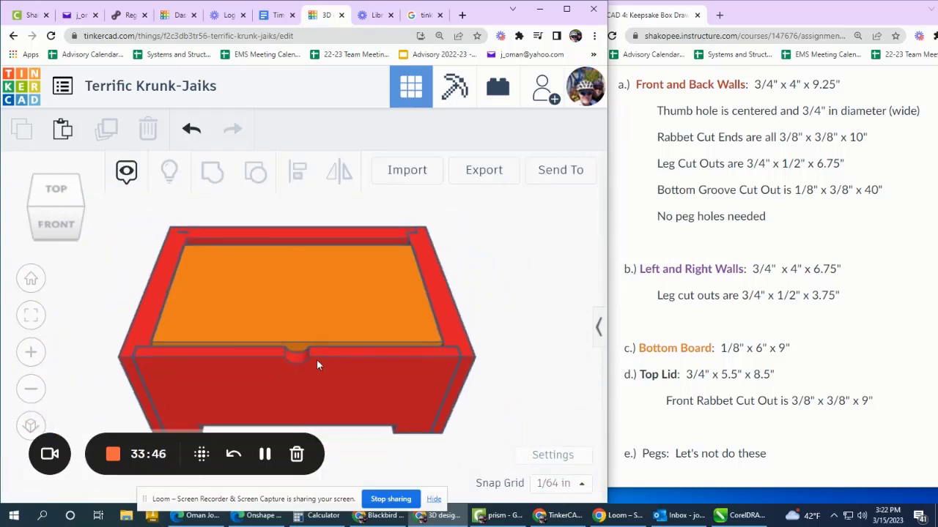
{"action": "left_click", "coordinate": [317, 345]}
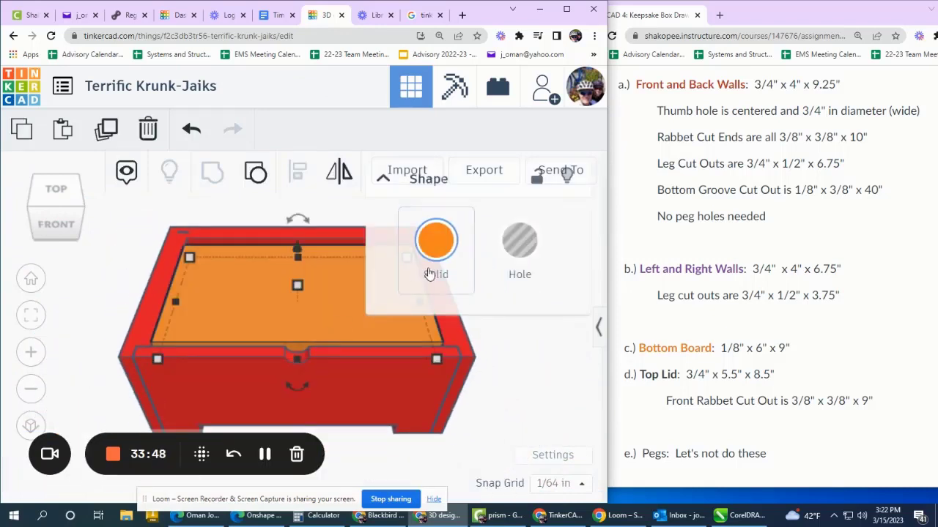
{"action": "left_click", "coordinate": [436, 246]}
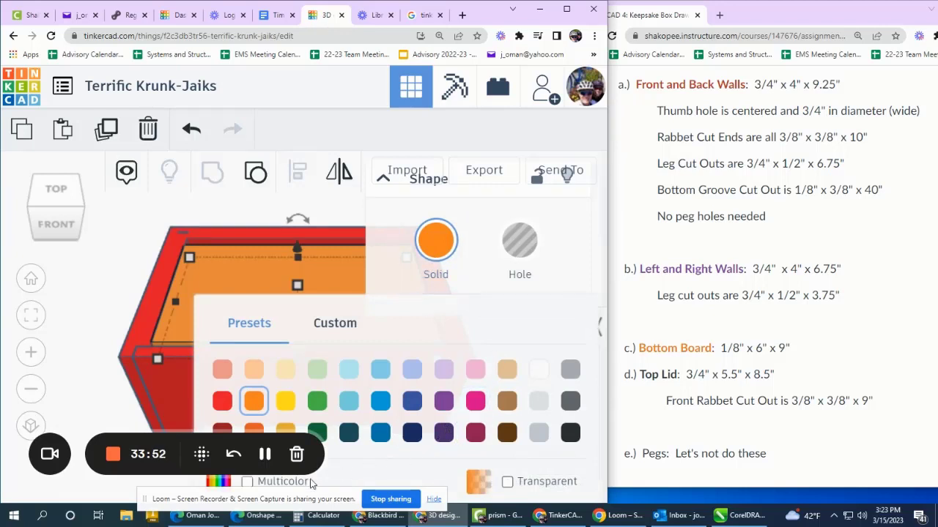
{"action": "left_click", "coordinate": [507, 482]}
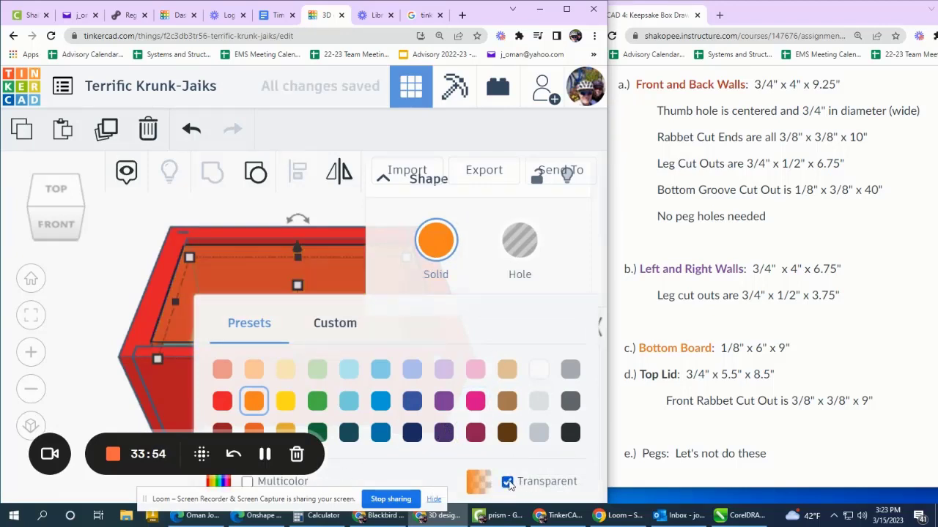
{"action": "left_click", "coordinate": [446, 401]}
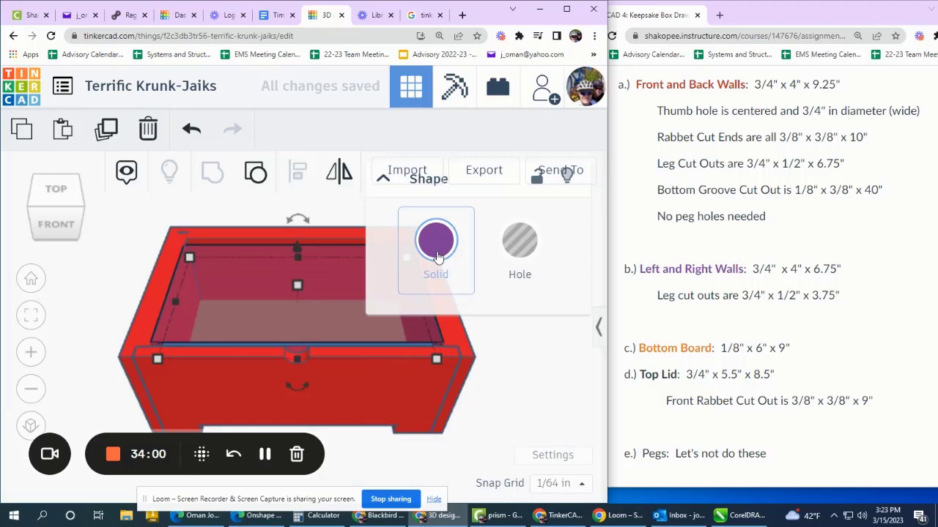
{"action": "left_click", "coordinate": [499, 417]}
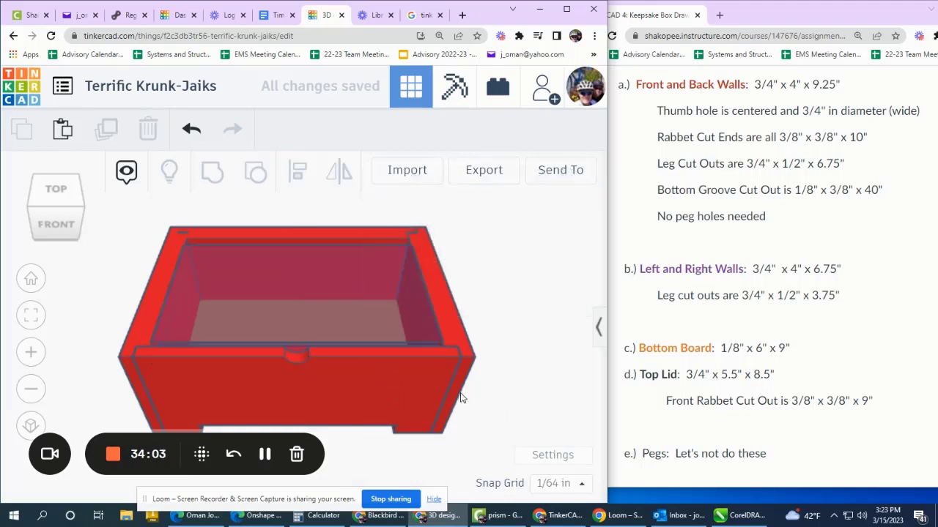
- Recolour the whole grouped box solid yellow
{"action": "left_click", "coordinate": [453, 388]}
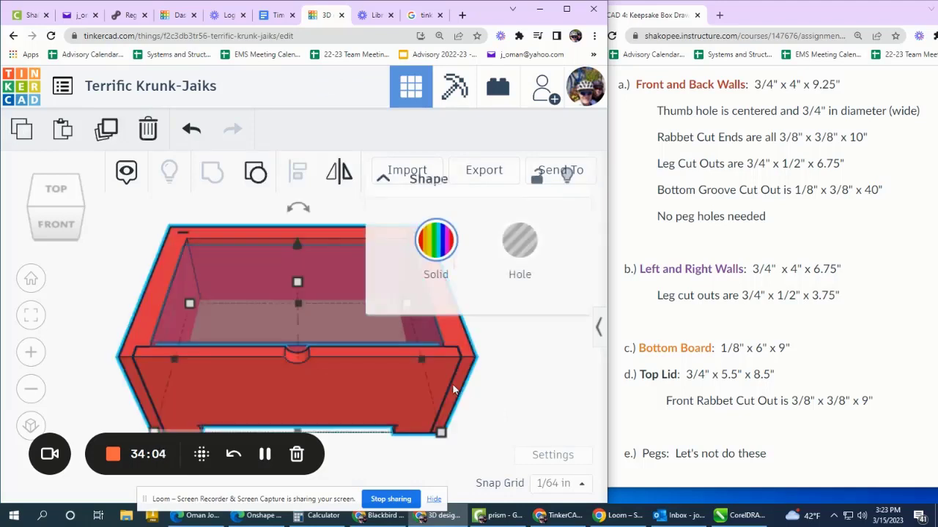
{"action": "left_click", "coordinate": [436, 241]}
{"action": "left_click", "coordinate": [287, 399]}
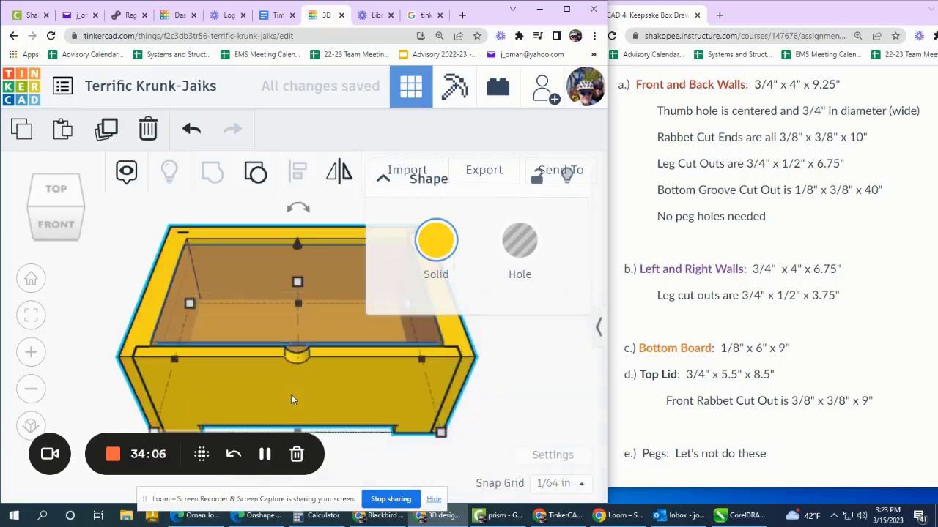
{"action": "left_click", "coordinate": [507, 389]}
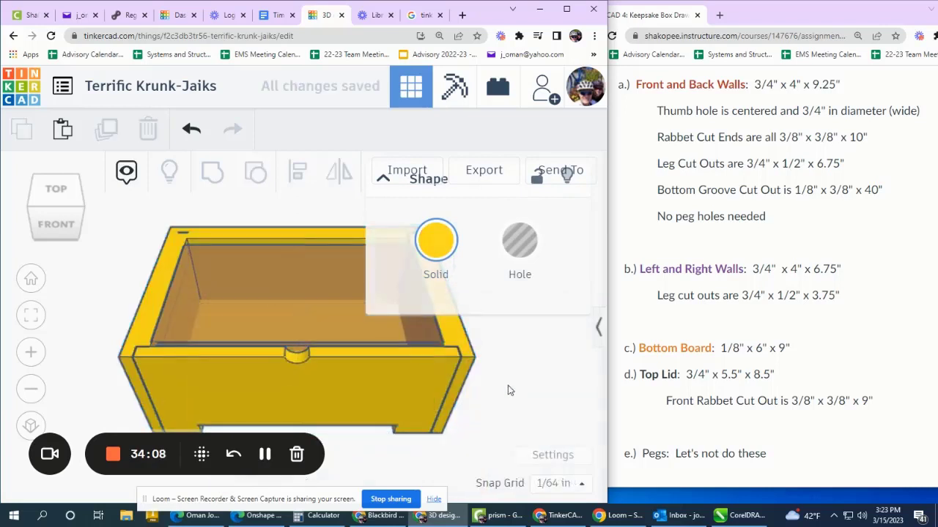
- Change the transparent top lid's colour to dark purple
{"action": "left_click", "coordinate": [364, 340]}
{"action": "left_click", "coordinate": [438, 267]}
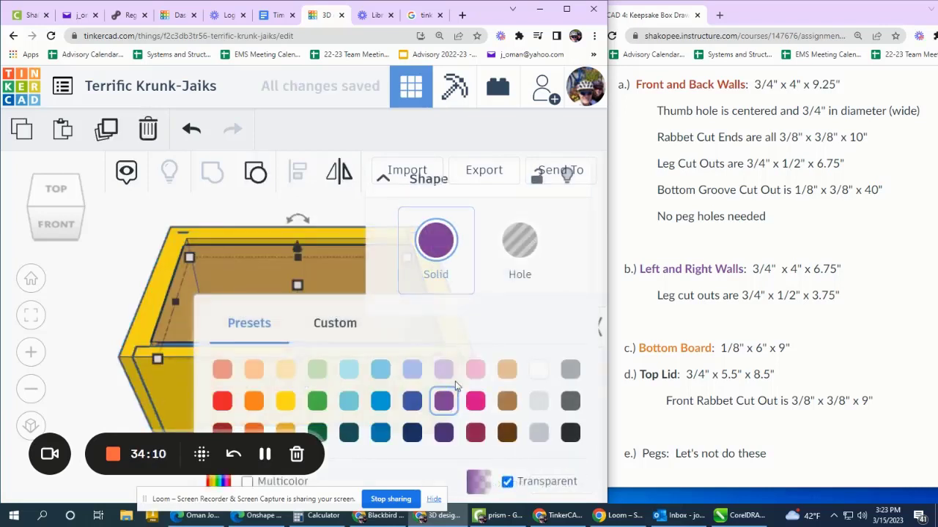
{"action": "left_click", "coordinate": [443, 434]}
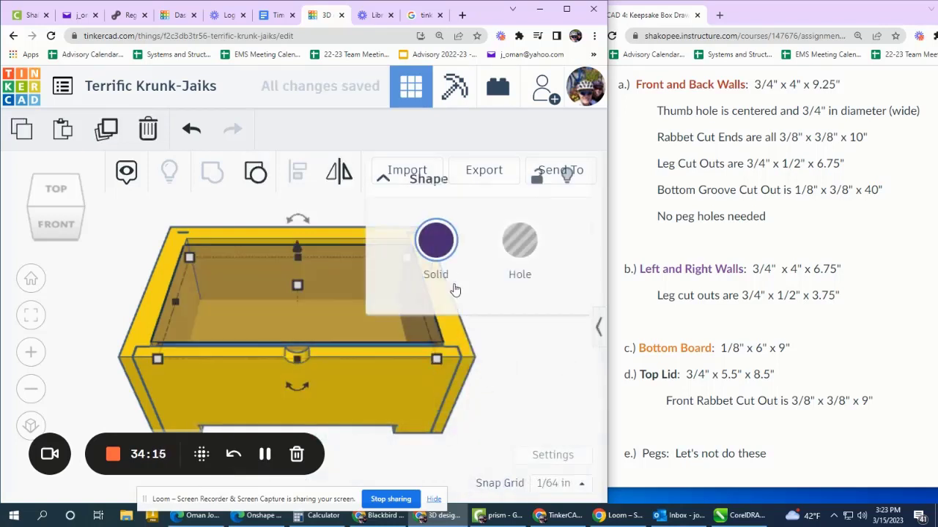
- Turn the top lid's transparency off and back on to compare the two appearances
{"action": "left_click", "coordinate": [438, 252]}
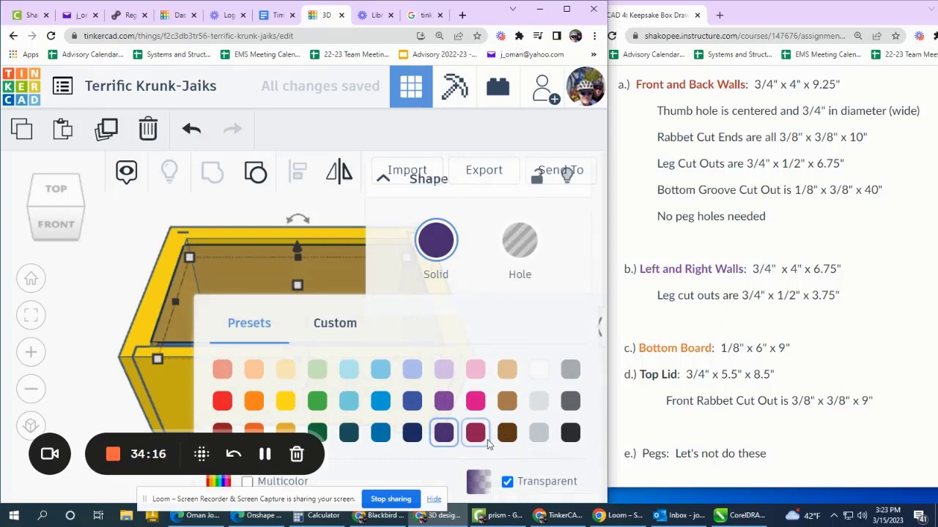
{"action": "left_click", "coordinate": [507, 482]}
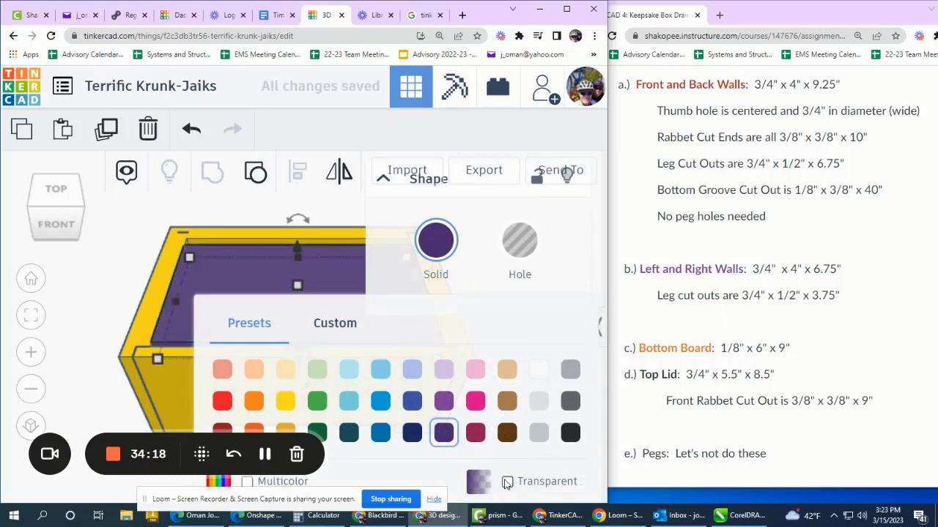
{"action": "left_click", "coordinate": [507, 482]}
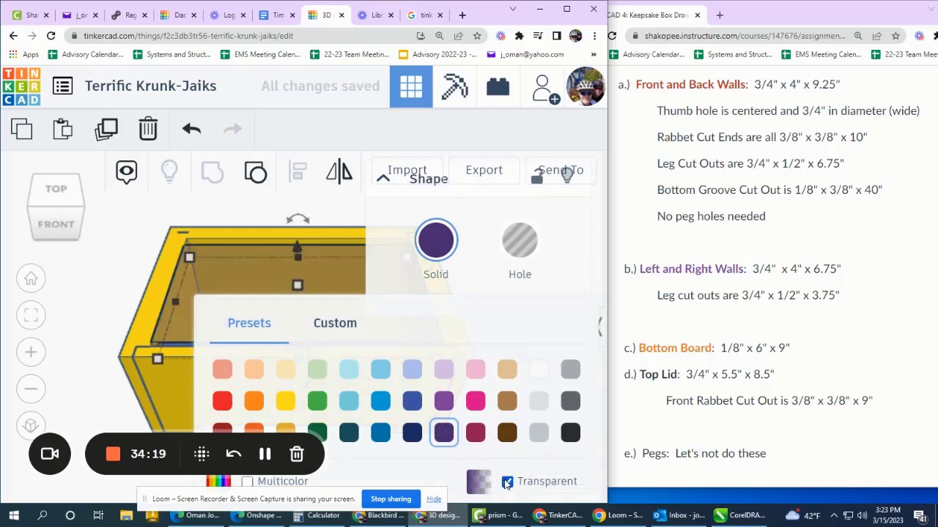
{"action": "left_click", "coordinate": [130, 225]}
- Hide the workspace grid to view the box's legs and bottom board from underneath without obstruction
{"action": "left_click", "coordinate": [81, 212]}
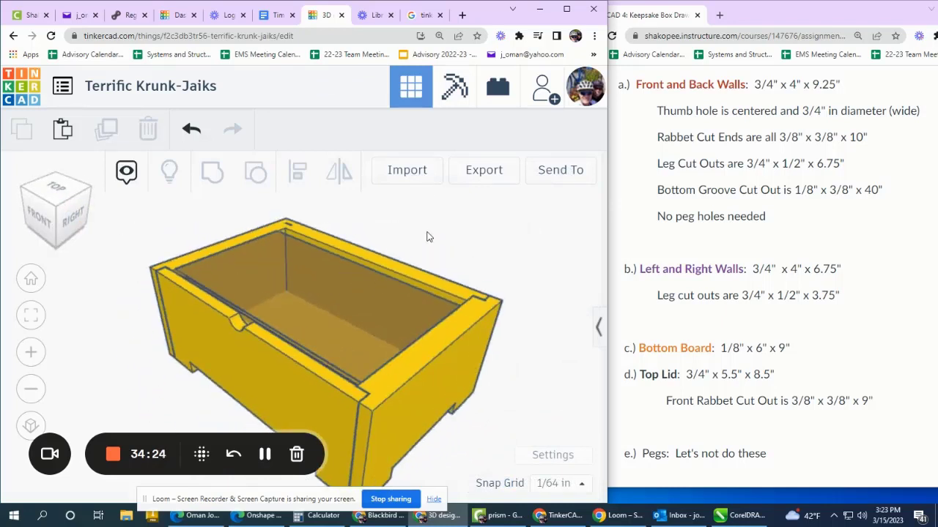
{"action": "left_click", "coordinate": [57, 246]}
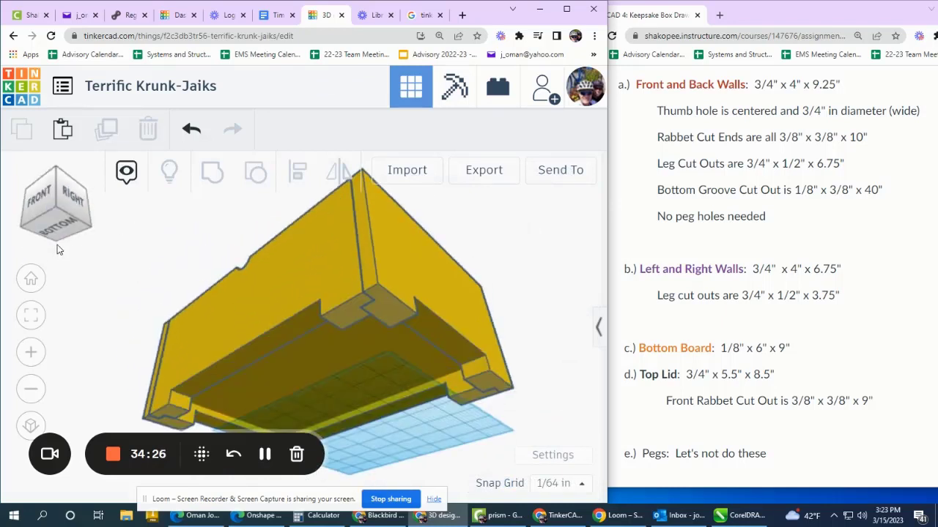
{"action": "left_click", "coordinate": [563, 453]}
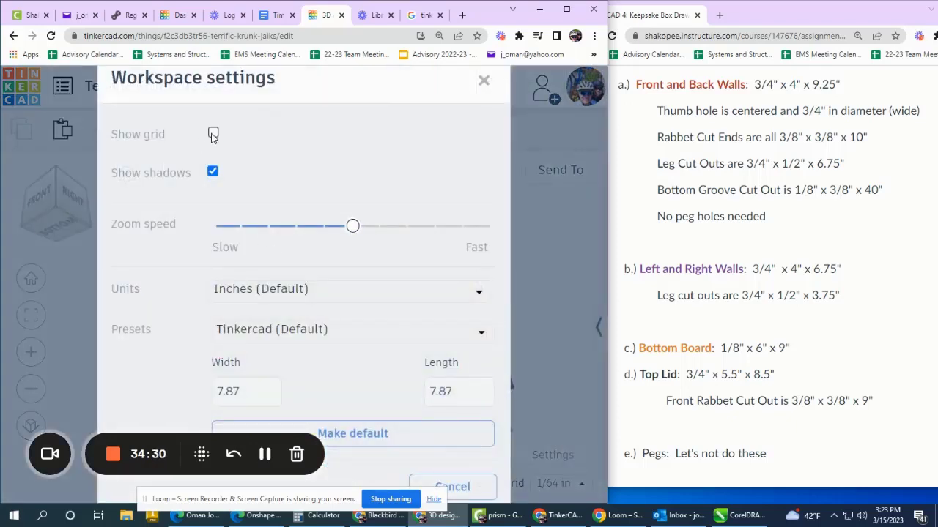
{"action": "left_click", "coordinate": [483, 80]}
{"action": "scroll", "coordinate": [482, 262], "scroll_direction": "down", "scroll_amount": 3}
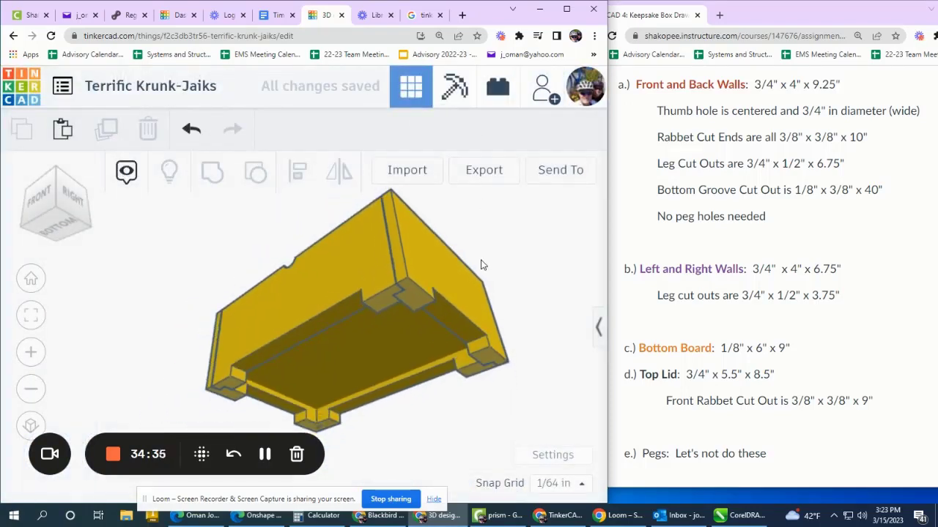
{"action": "scroll", "coordinate": [480, 261], "scroll_direction": "up", "scroll_amount": 2}
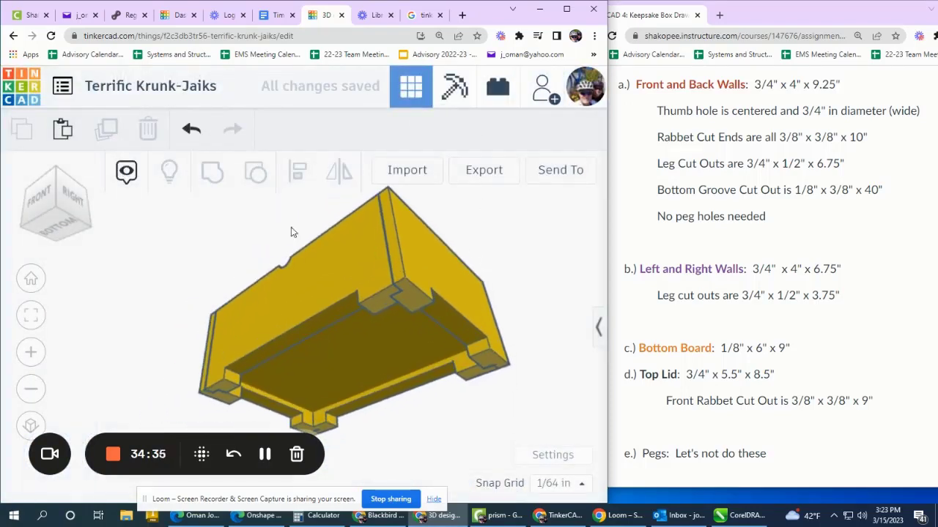
- Recolour the whole grouped box a light wood tan
{"action": "left_click", "coordinate": [55, 175]}
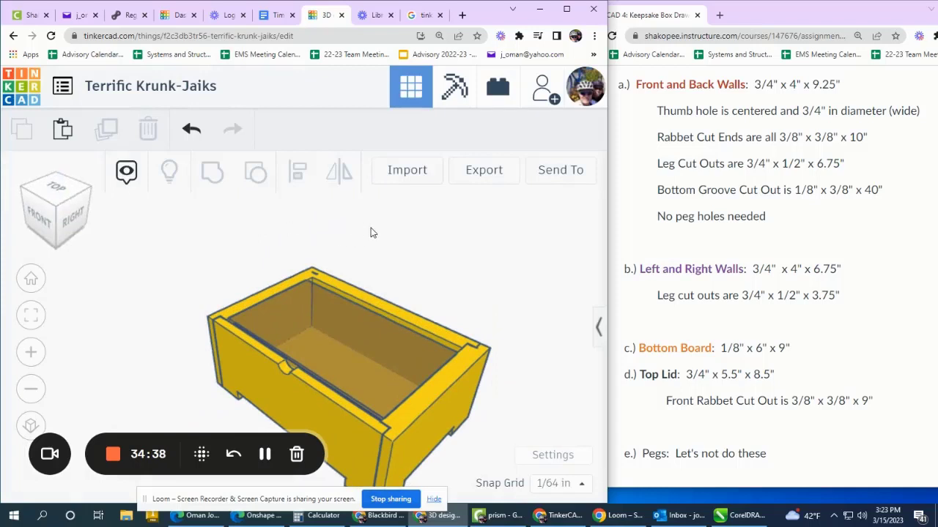
{"action": "scroll", "coordinate": [370, 231], "scroll_direction": "down", "scroll_amount": 2}
{"action": "scroll", "coordinate": [422, 399], "scroll_direction": "up", "scroll_amount": 3}
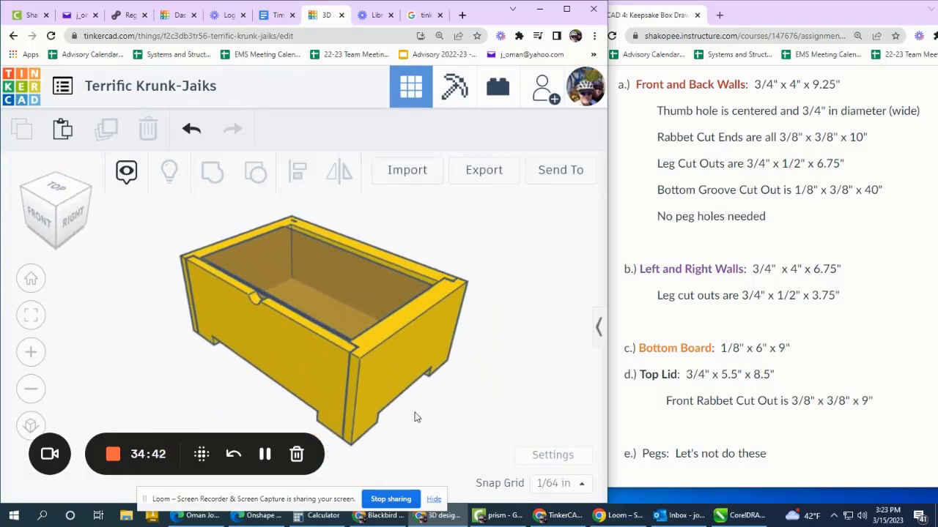
{"action": "left_click", "coordinate": [404, 397]}
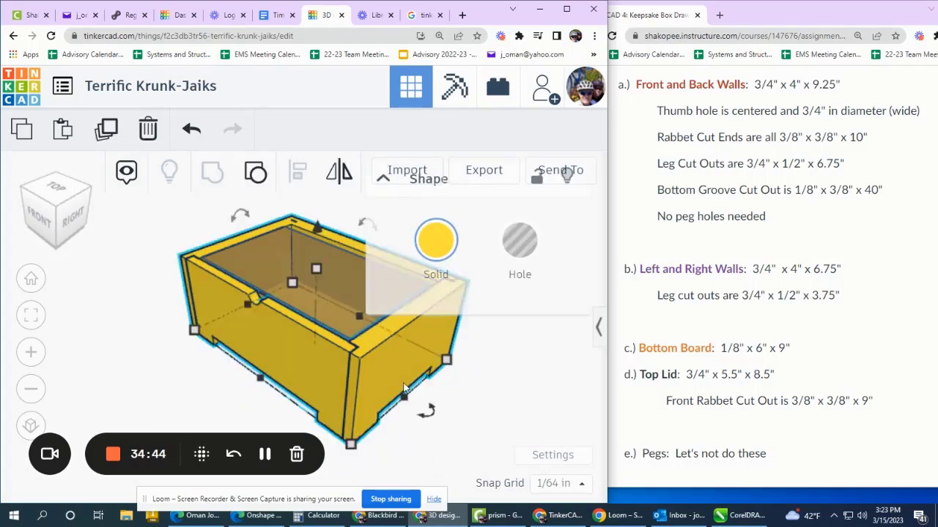
{"action": "left_click", "coordinate": [428, 244]}
{"action": "left_click", "coordinate": [498, 369]}
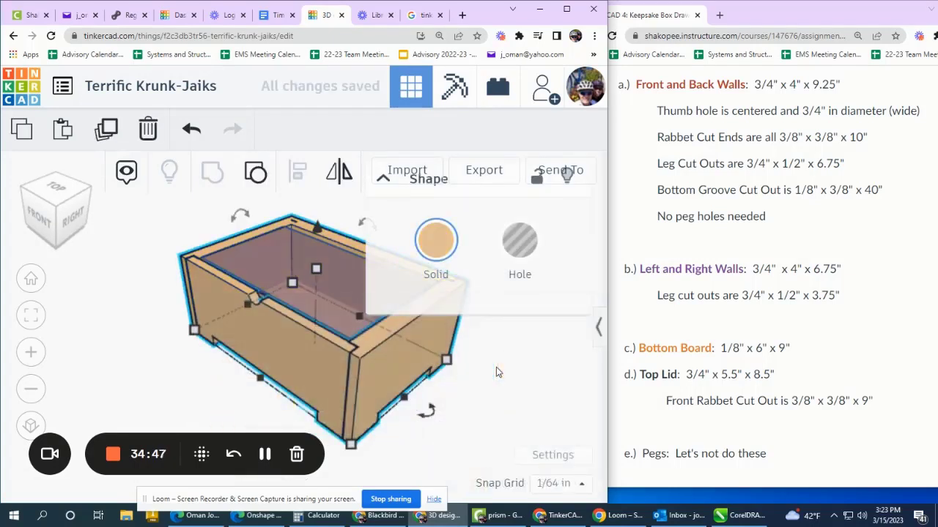
- Try light grey on the transparent top lid, and settle on black as its colour
{"action": "left_click", "coordinate": [329, 295]}
{"action": "left_click", "coordinate": [430, 273]}
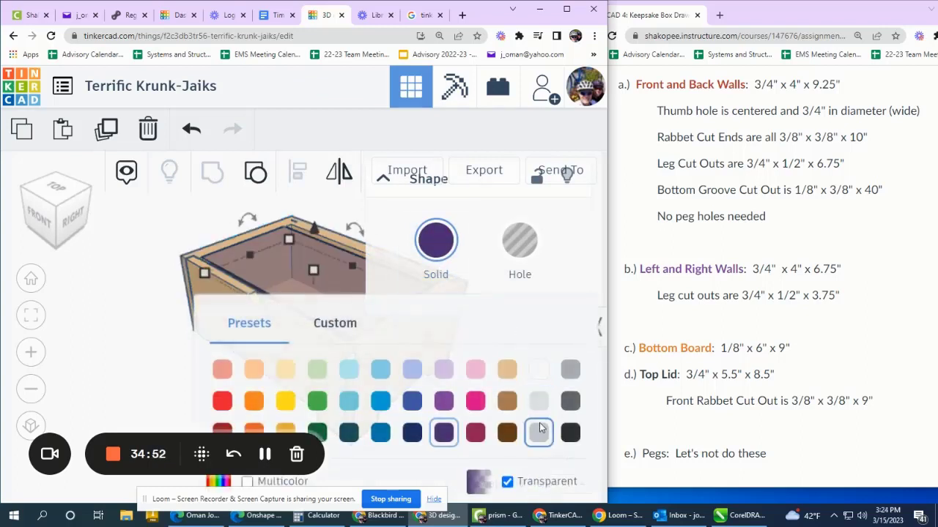
{"action": "left_click", "coordinate": [539, 432]}
{"action": "left_click", "coordinate": [440, 245]}
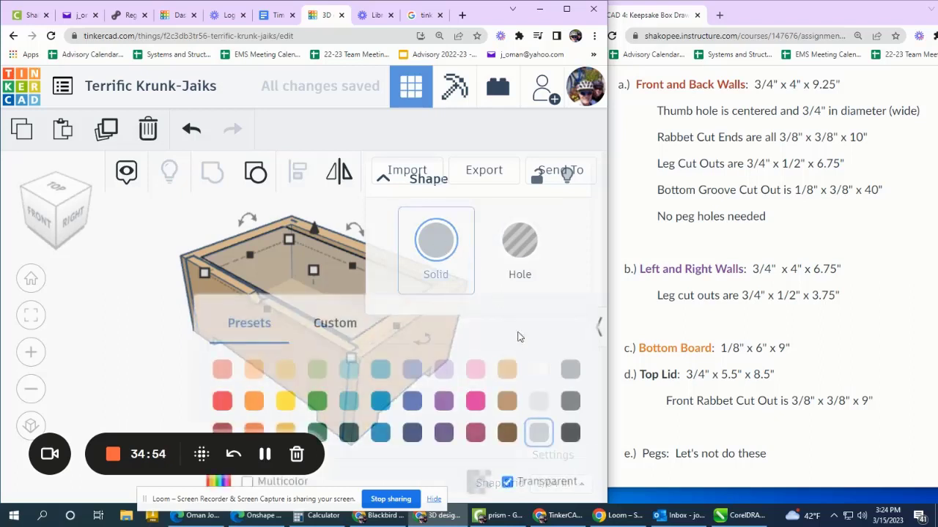
{"action": "left_click", "coordinate": [572, 433]}
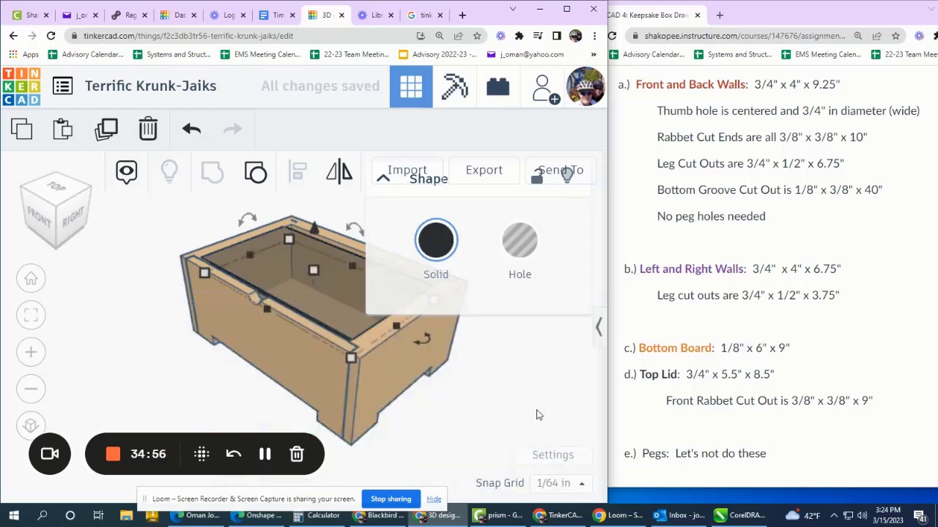
{"action": "left_click", "coordinate": [468, 398]}
{"action": "scroll", "coordinate": [302, 299], "scroll_direction": "up", "scroll_amount": 2}
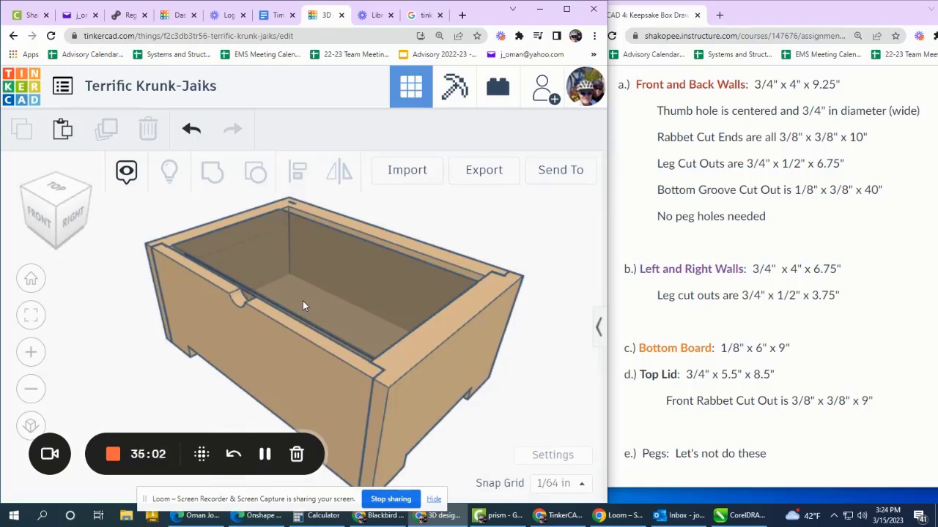
{"action": "scroll", "coordinate": [271, 293], "scroll_direction": "down", "scroll_amount": 4}
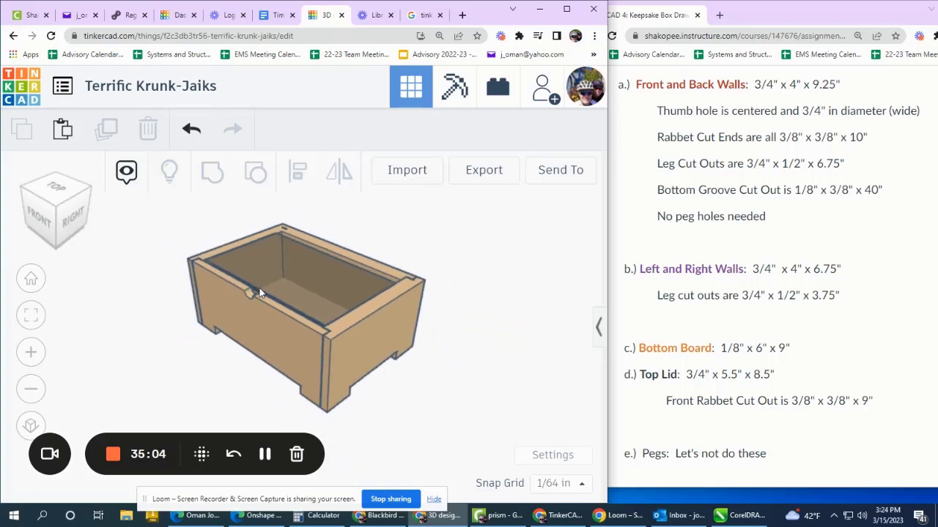